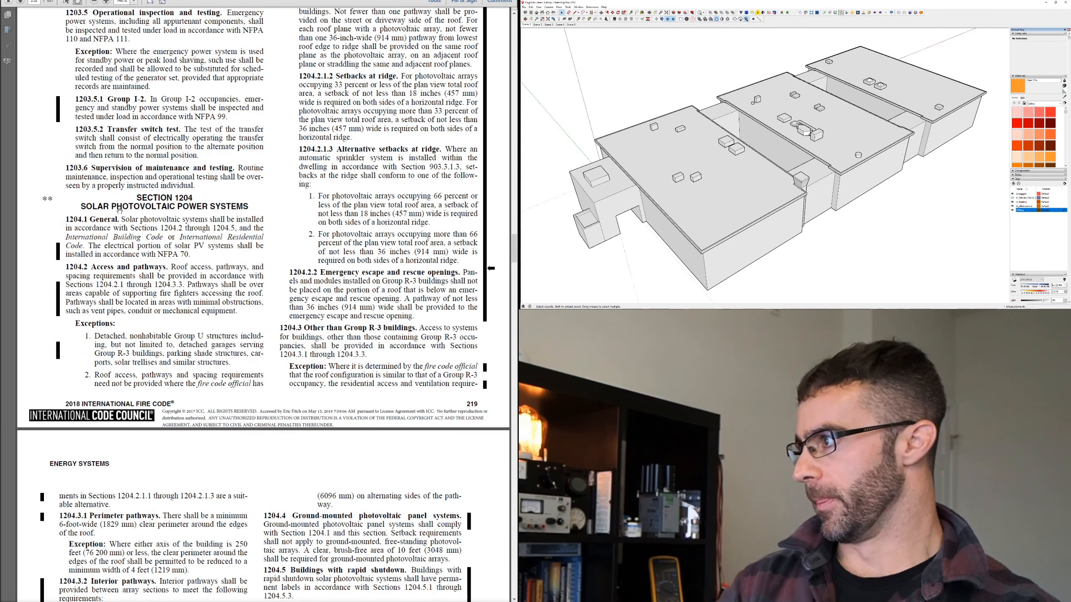
# Step: Review the solar roof access, pathway and smoke ventilation rules in Section 1204 of the 2018 International Fire Code
pyautogui.scroll(3, 147, 315)
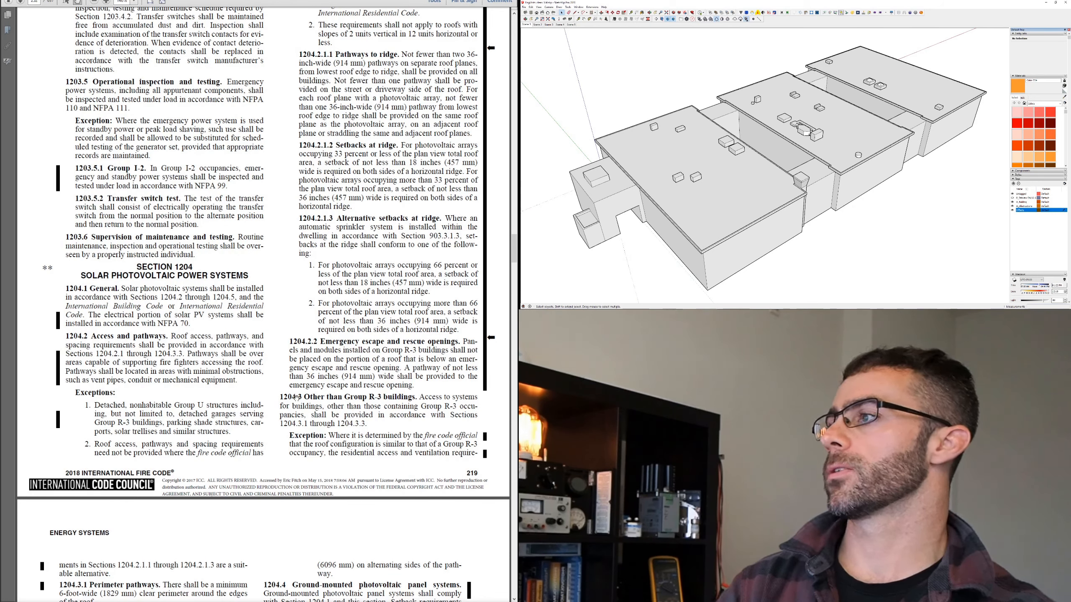
pyautogui.scroll(-3, 327, 274)
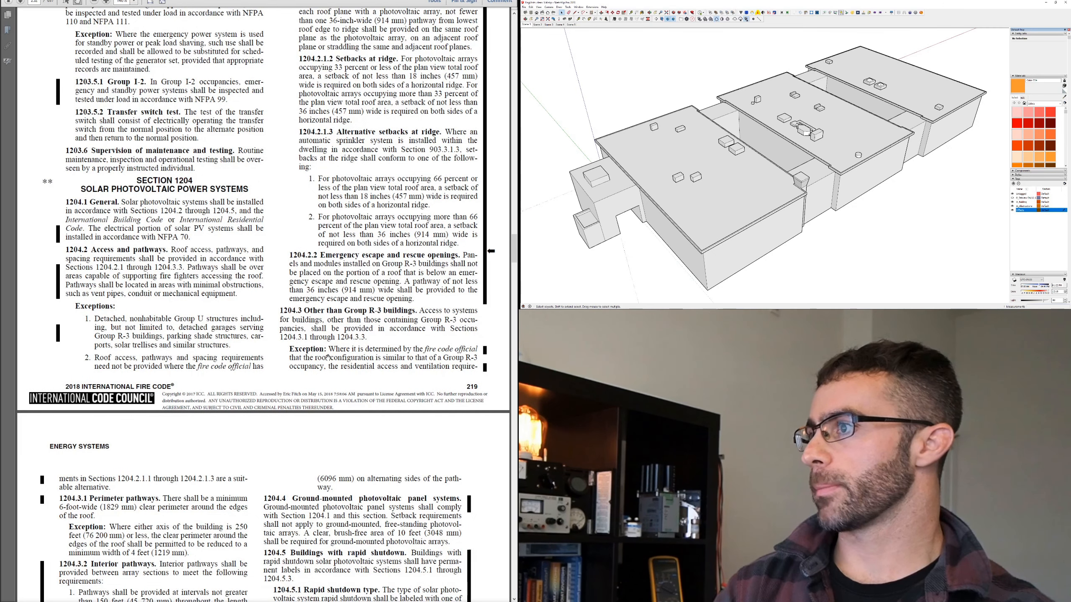
pyautogui.scroll(-5, 297, 291)
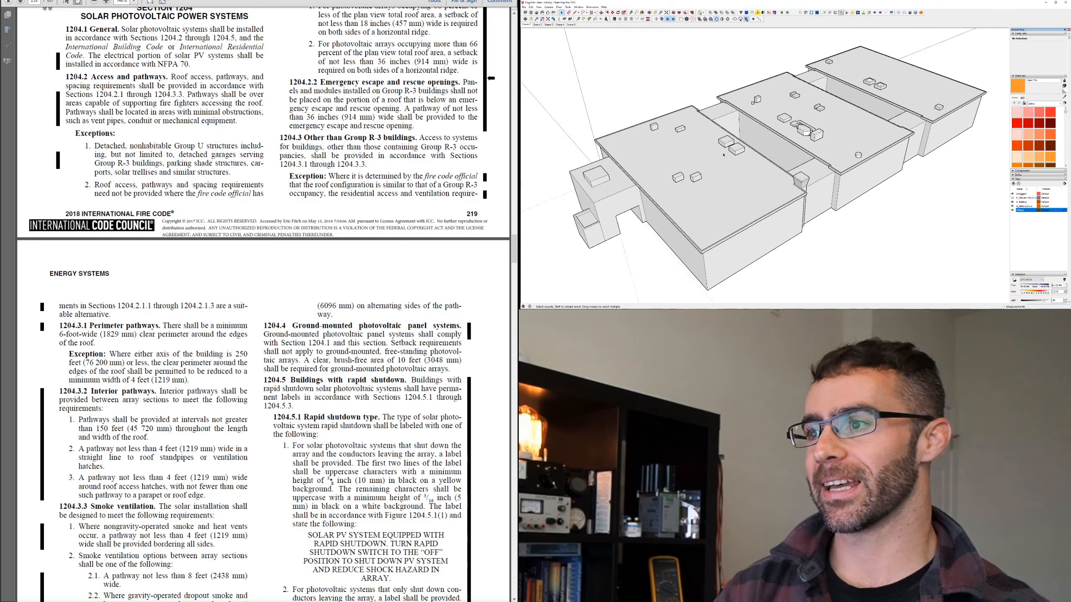
pyautogui.press('ctrl+KP_1')
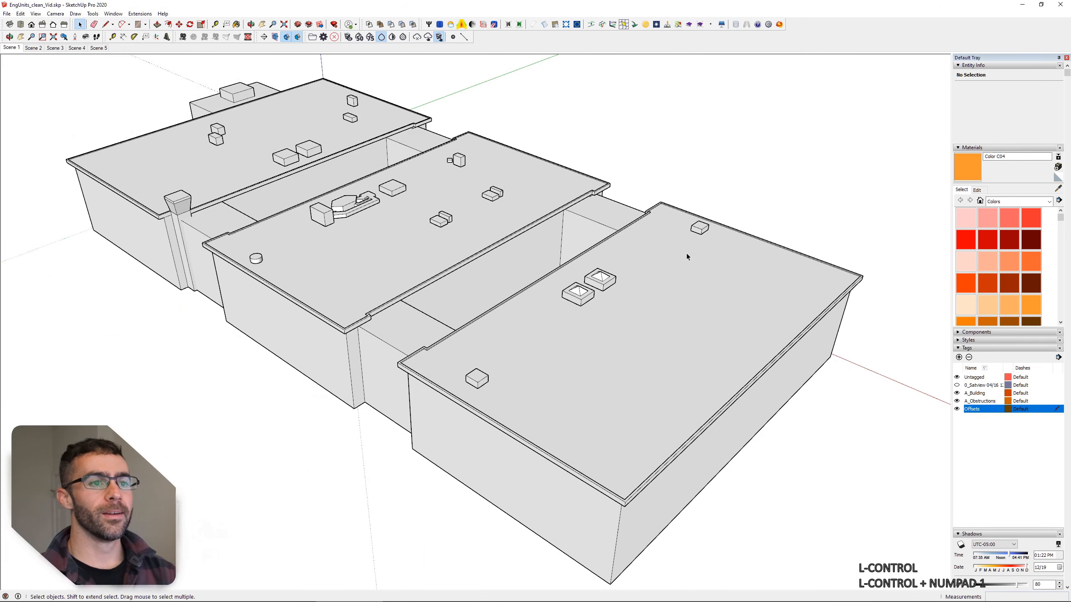
# Step: Copy the three main roof faces from inside the building group and paste them in place outside the group
pyautogui.click(609, 358)
pyautogui.doubleClick(589, 360)
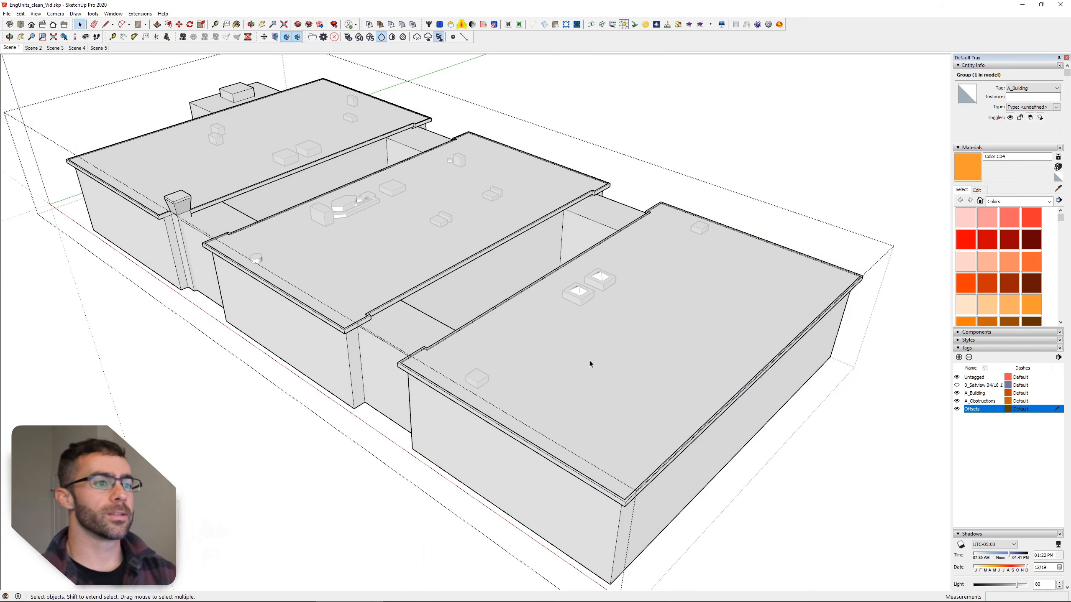
pyautogui.click(589, 360)
pyautogui.keyDown('shift'); pyautogui.click(358, 251); pyautogui.keyUp('shift')
pyautogui.keyDown('shift'); pyautogui.click(193, 174); pyautogui.keyUp('shift')
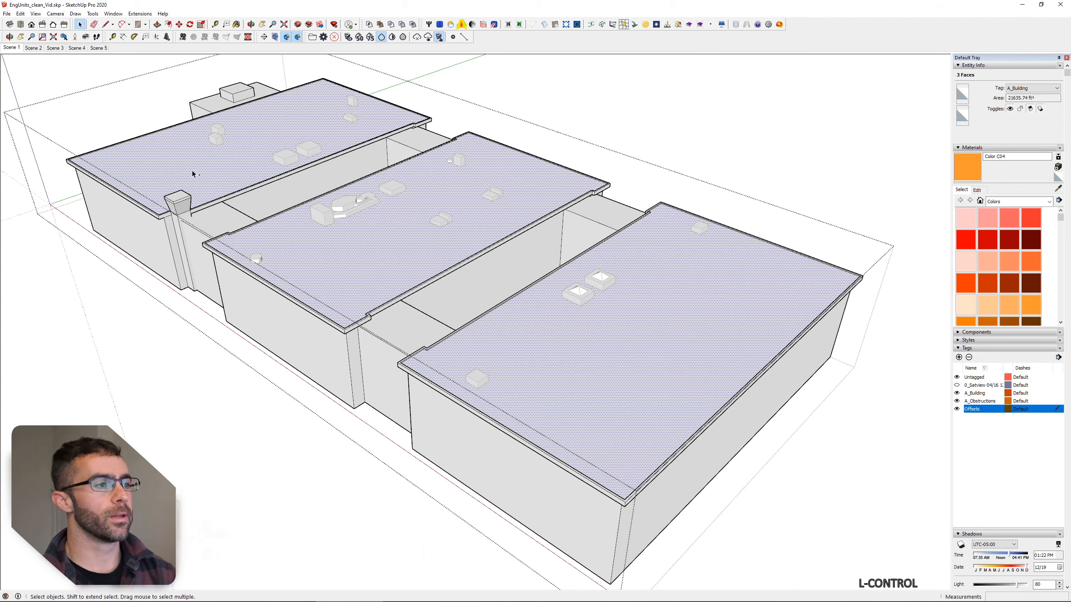
pyautogui.hotkey('ctrl', 'c')
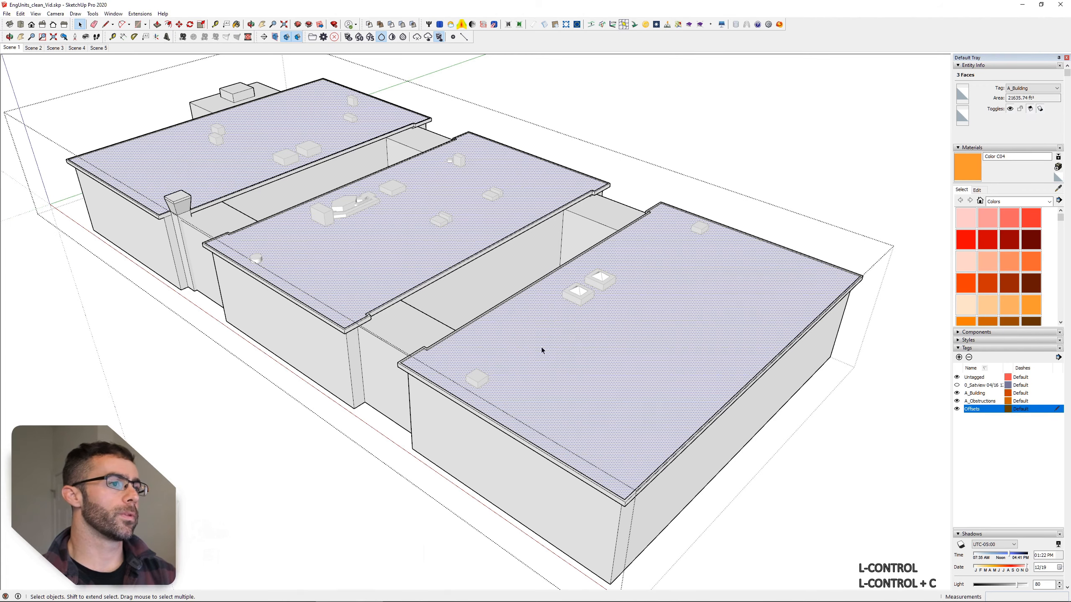
pyautogui.press('c')
pyautogui.click(20, 14)
pyautogui.click(37, 72)
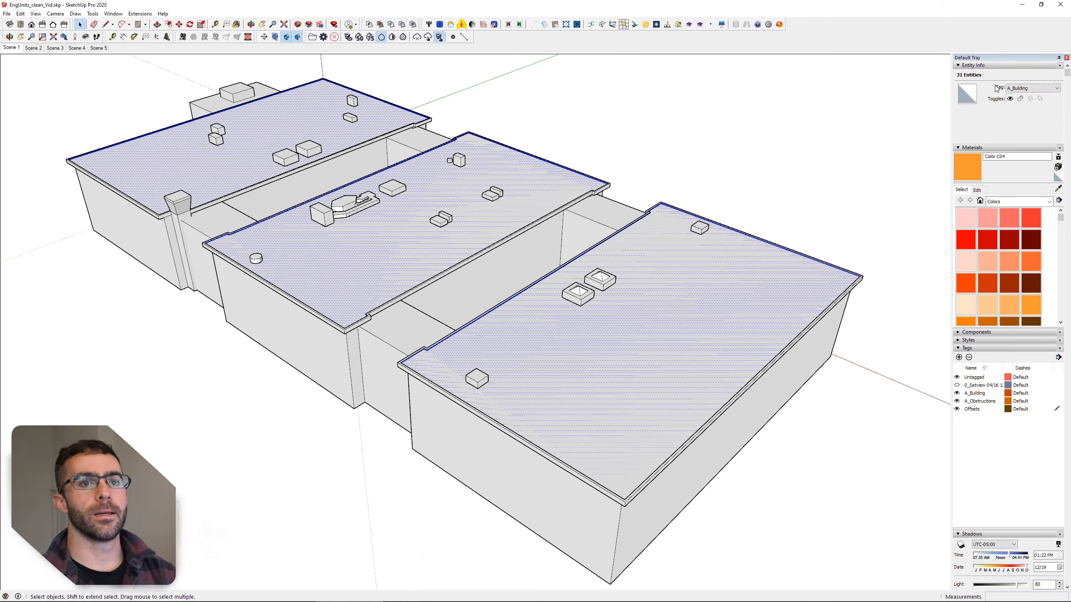
# Step: Assign the pasted roof faces to the Offsets tag and hide the A_Building tag
pyautogui.click(1033, 87)
pyautogui.click(1029, 118)
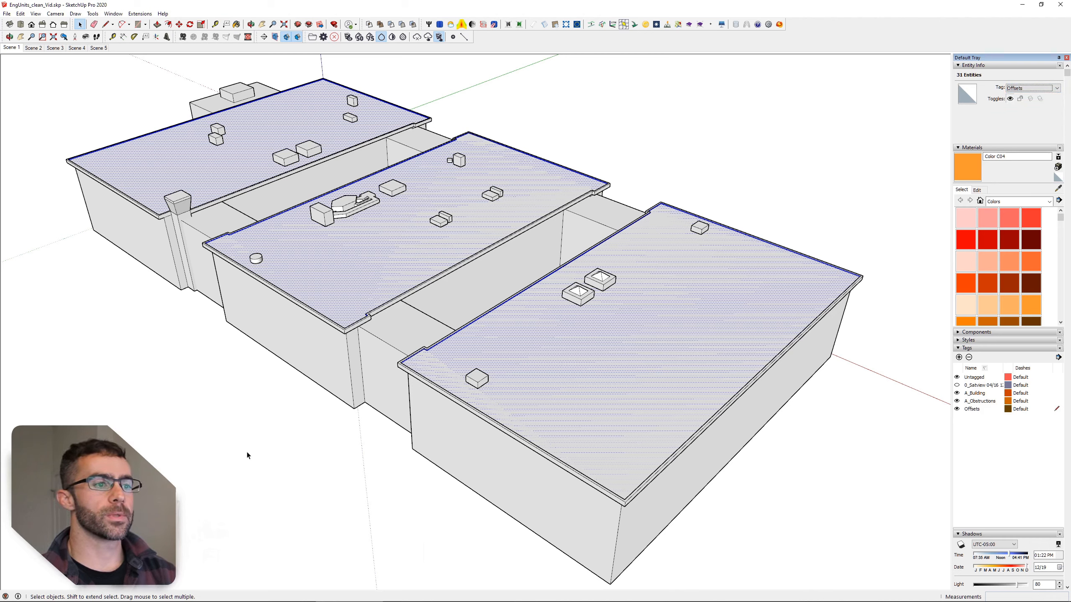
pyautogui.click(957, 394)
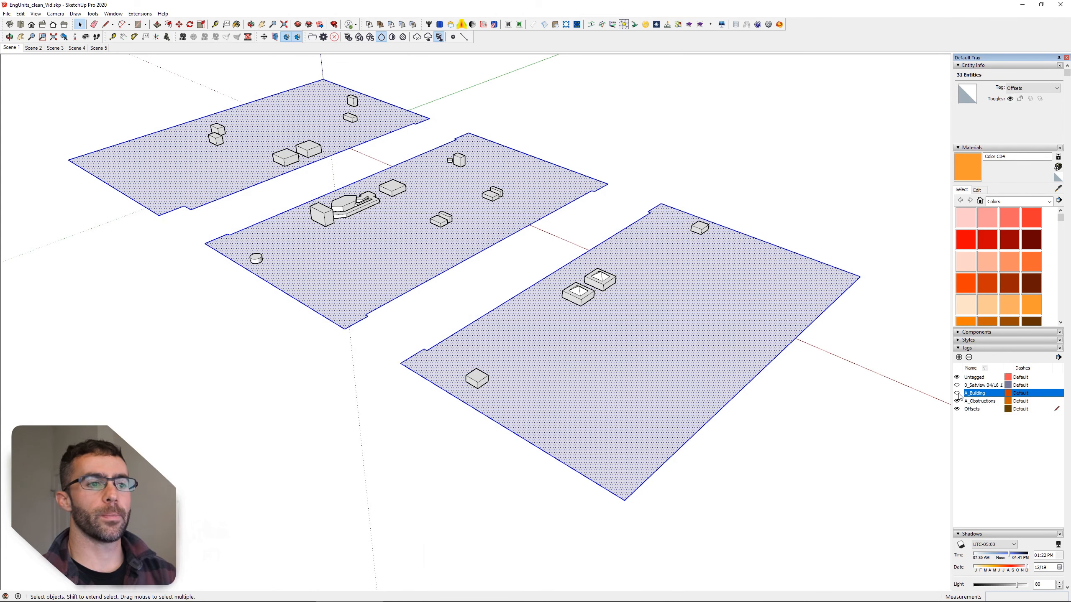
# Step: Intersect the pasted roof faces with the rooftop obstructions group, limited to the selection
pyautogui.keyDown('shift'); pyautogui.click(325, 218); pyautogui.keyUp('shift')
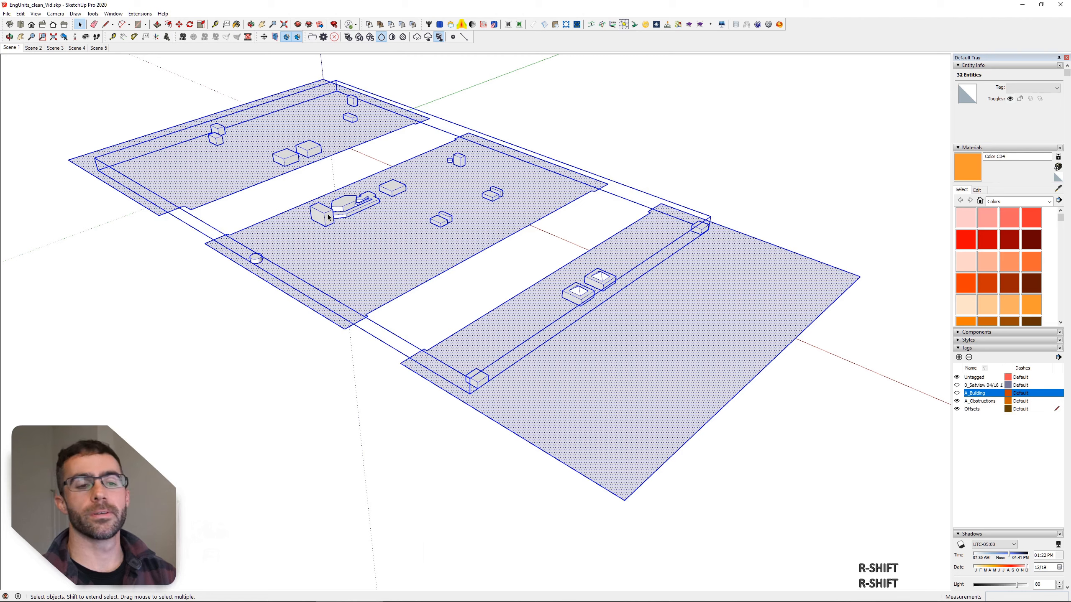
pyautogui.rightClick(677, 310)
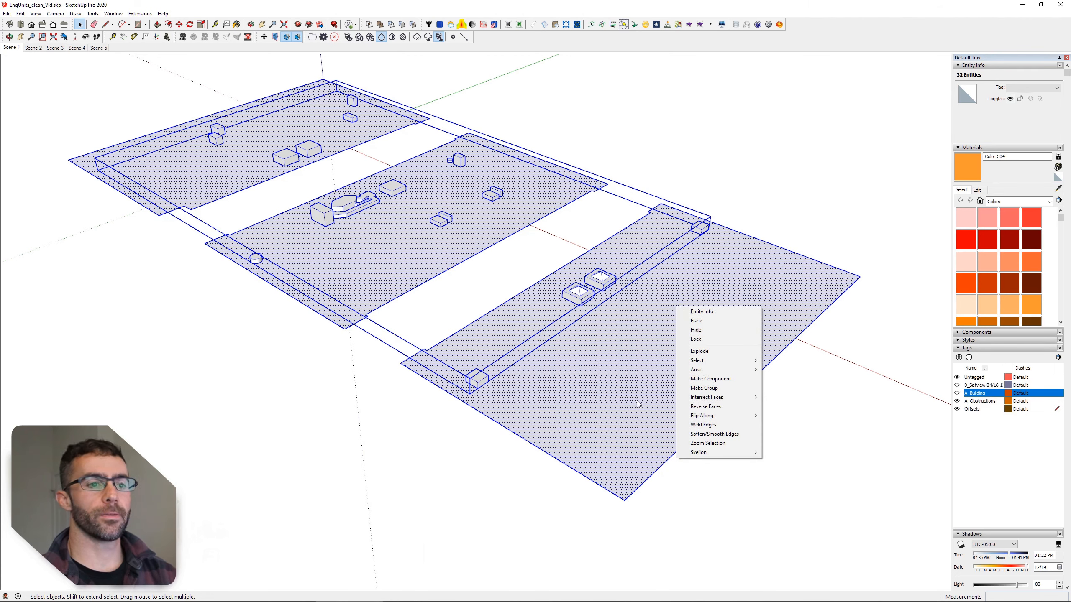
pyautogui.moveTo(703, 398)
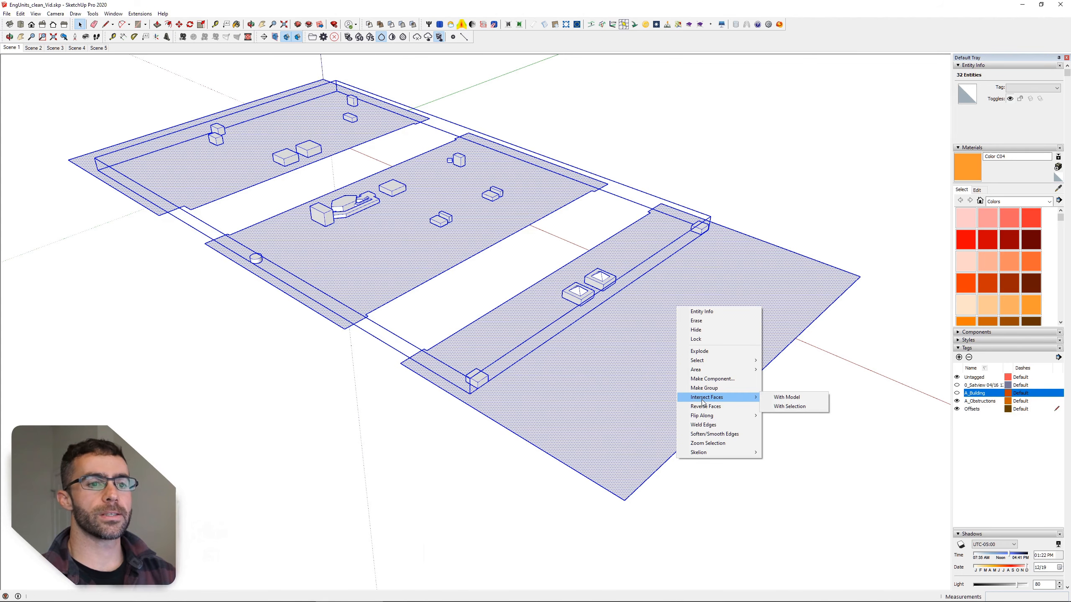
pyautogui.click(786, 407)
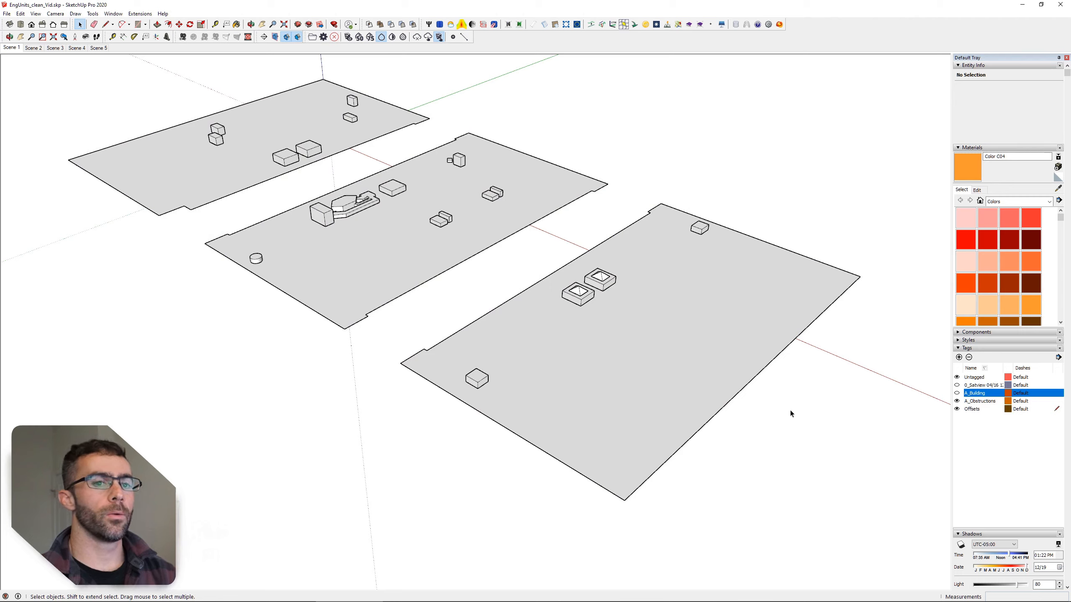
# Step: Hide the A_Obstructions tag and delete the stray intersection edges floating above the roof faces
pyautogui.click(957, 401)
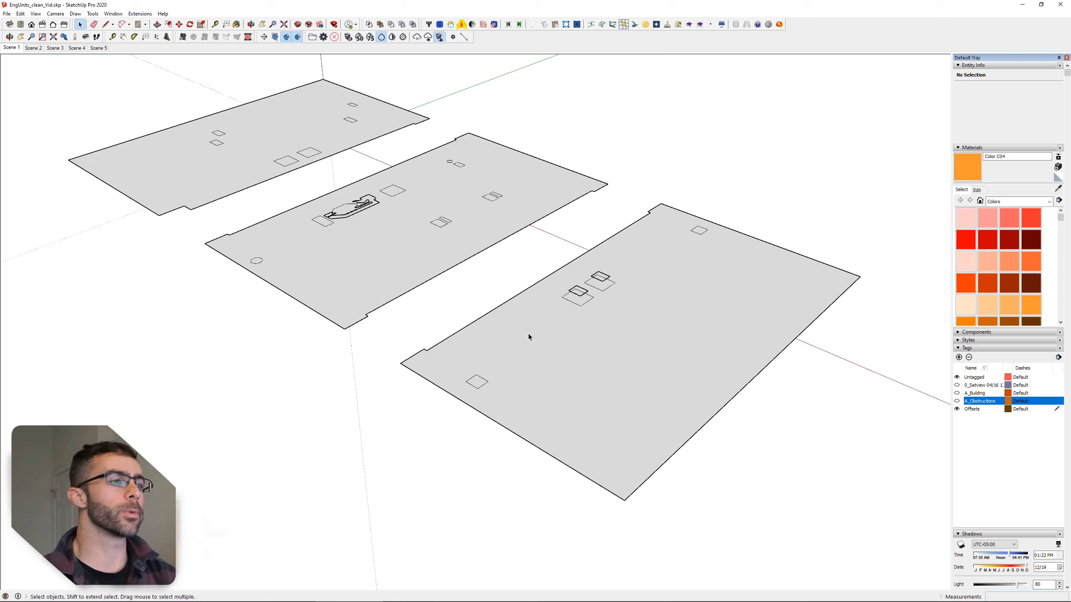
pyautogui.moveTo(573, 319); pyautogui.dragTo(583, 239, button='middle')
pyautogui.scroll(-4, 585, 239)
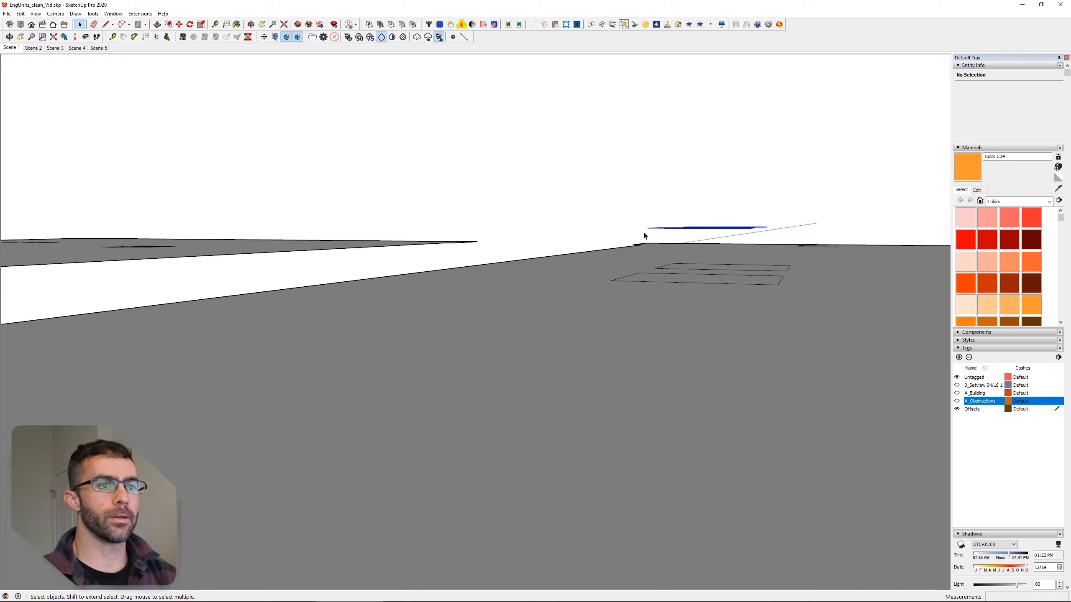
pyautogui.moveTo(658, 275); pyautogui.dragTo(490, 323, button='middle')
pyautogui.scroll(2, 502, 354)
pyautogui.scroll(5, 502, 355)
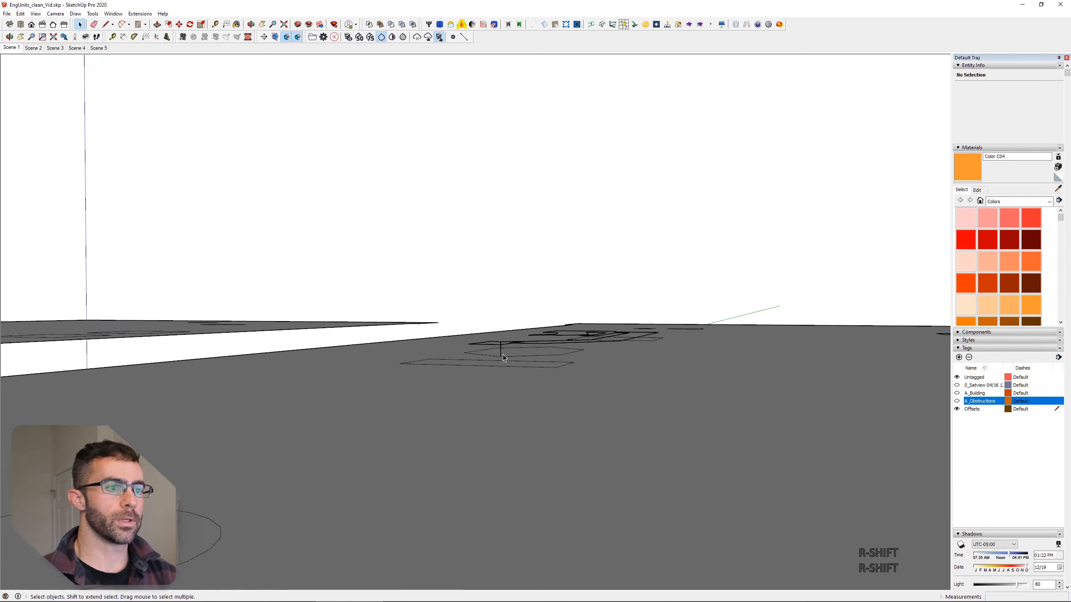
pyautogui.moveTo(584, 516); pyautogui.dragTo(628, 466, button='middle')
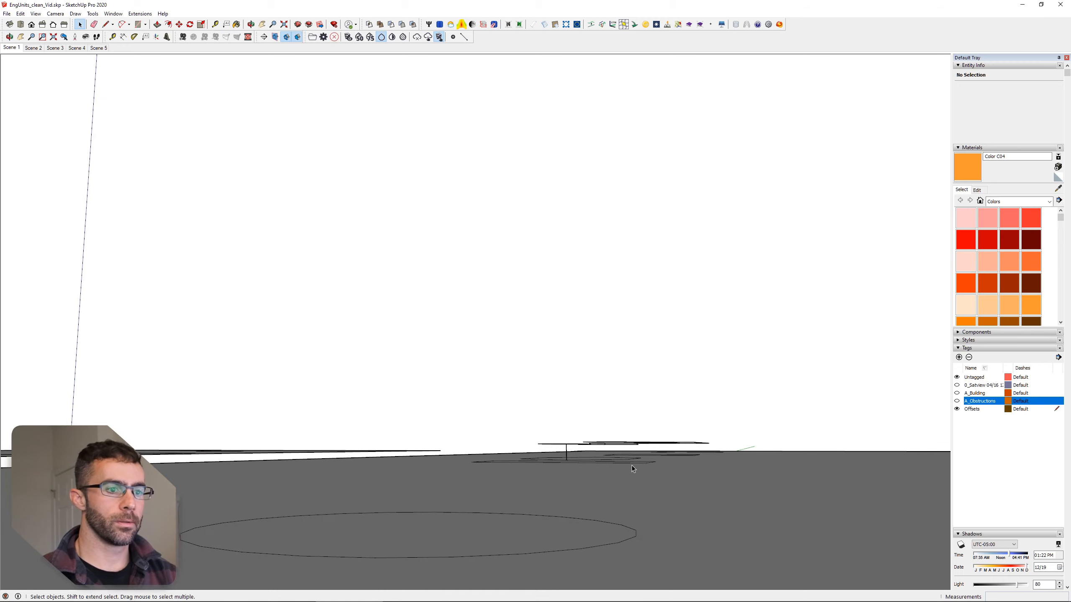
pyautogui.moveTo(723, 418); pyautogui.dragTo(536, 448)
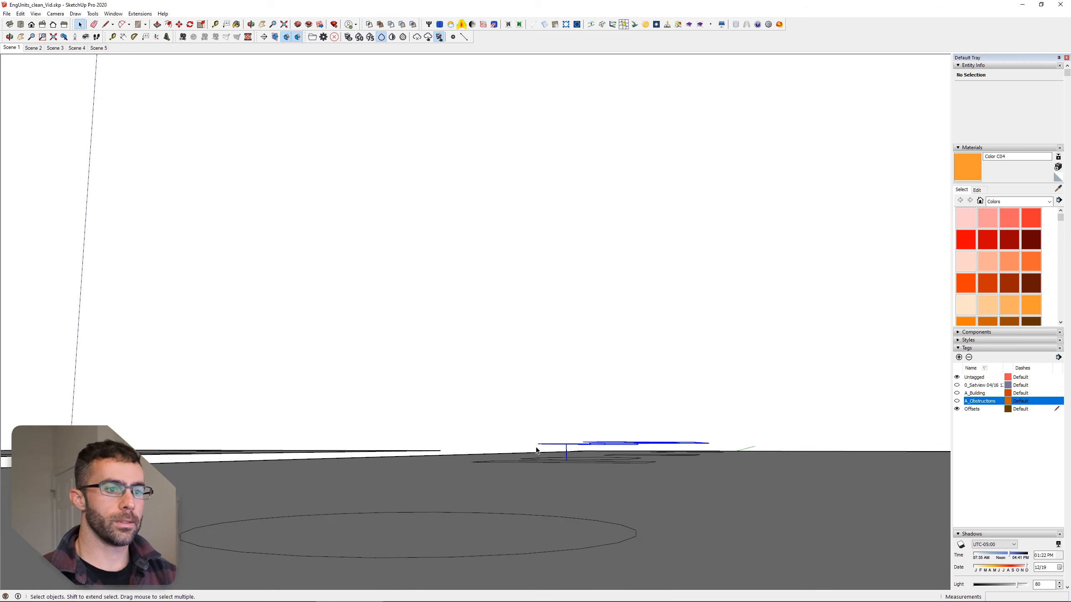
pyautogui.press('Delete')
pyautogui.moveTo(495, 472); pyautogui.dragTo(518, 583, button='middle')
pyautogui.scroll(-3, 455, 518)
pyautogui.moveTo(455, 517); pyautogui.dragTo(398, 398, button='middle')
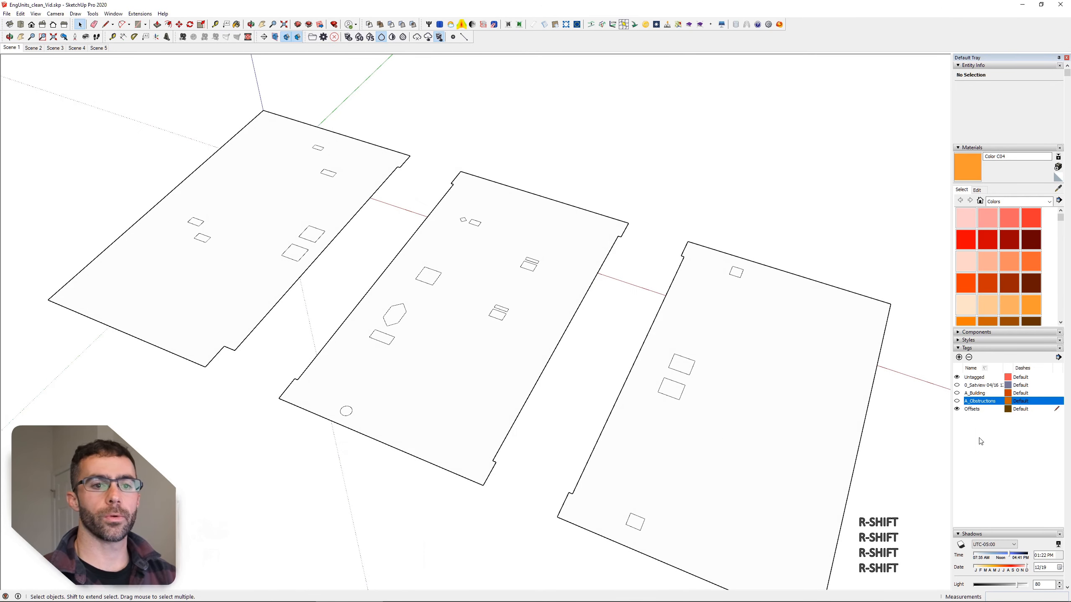
# Step: Make Untagged the active tag and show the 0_Satview satellite image in place of the Offsets geometry
pyautogui.click(1056, 378)
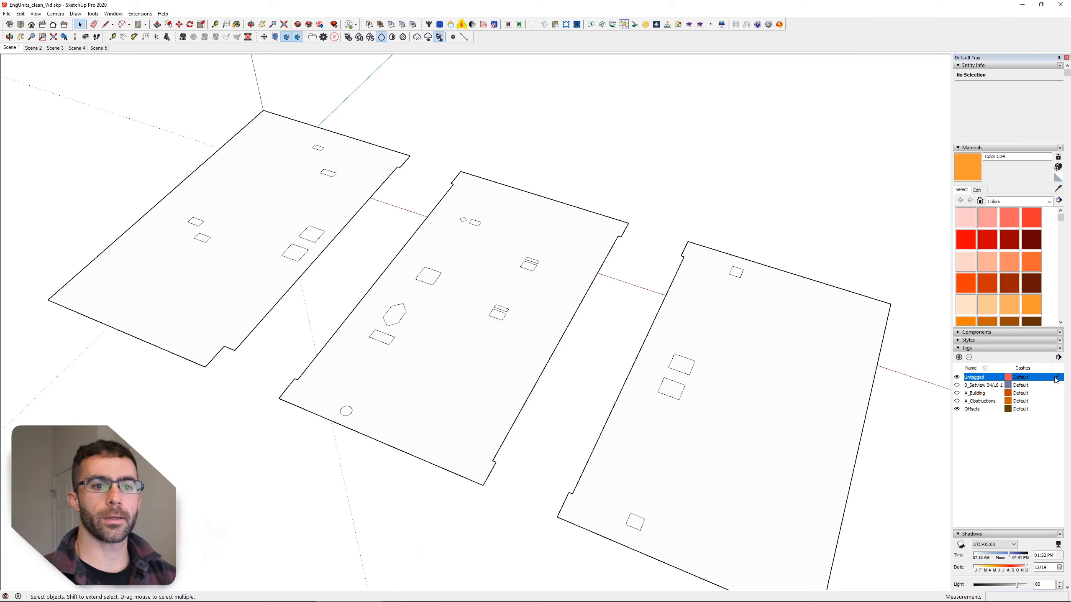
pyautogui.click(956, 410)
pyautogui.click(957, 409)
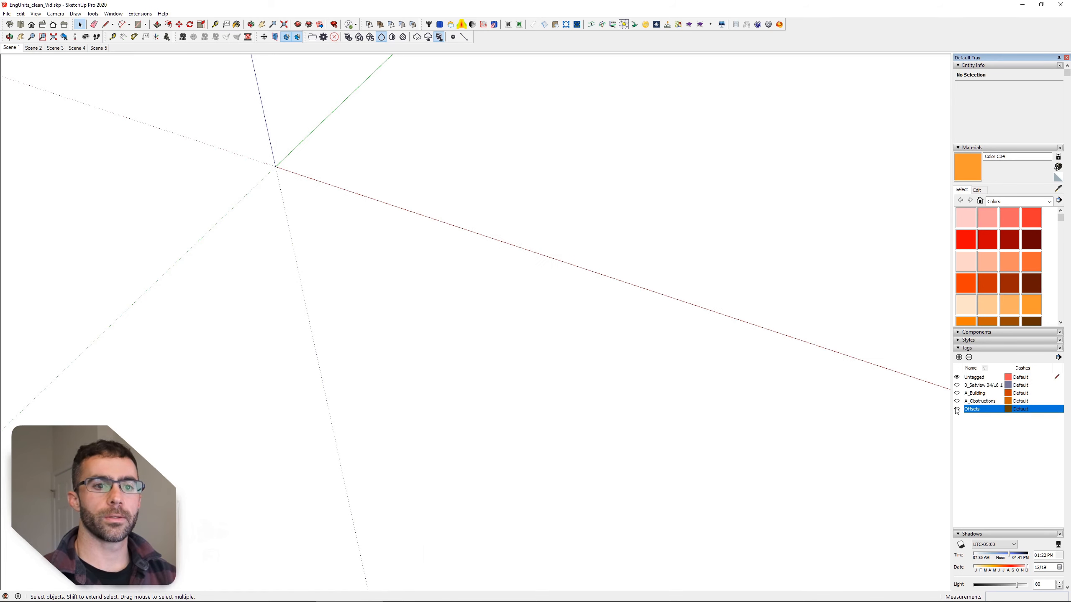
pyautogui.click(956, 385)
pyautogui.click(956, 385)
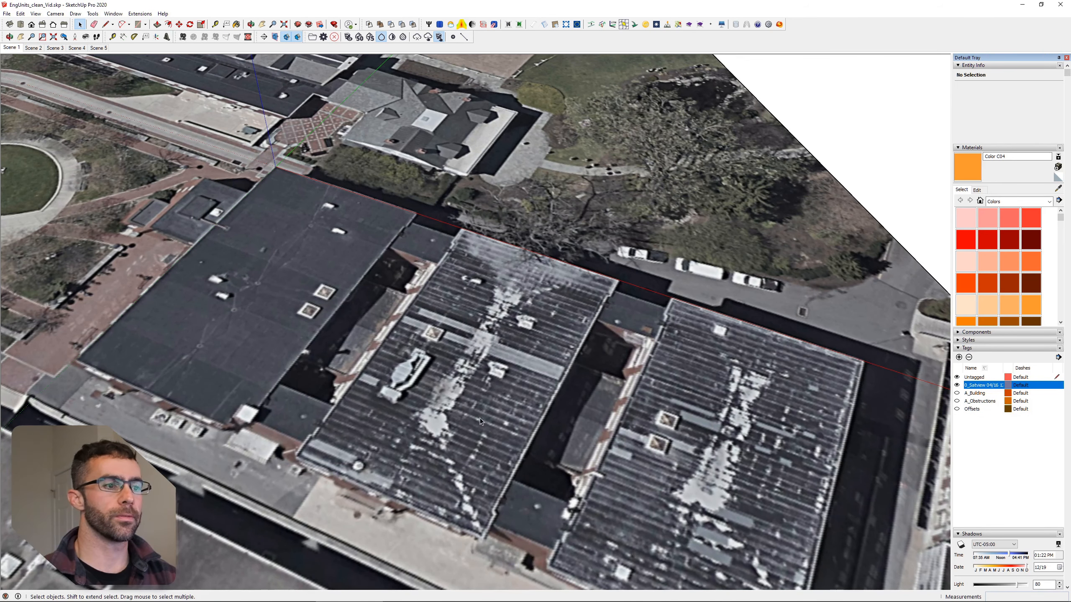
# Step: Examine the satellite image of the three roofs to identify skylights, hatches and other rooftop obstructions
pyautogui.scroll(-3, 481, 418)
pyautogui.moveTo(492, 451); pyautogui.dragTo(638, 548, button='middle')
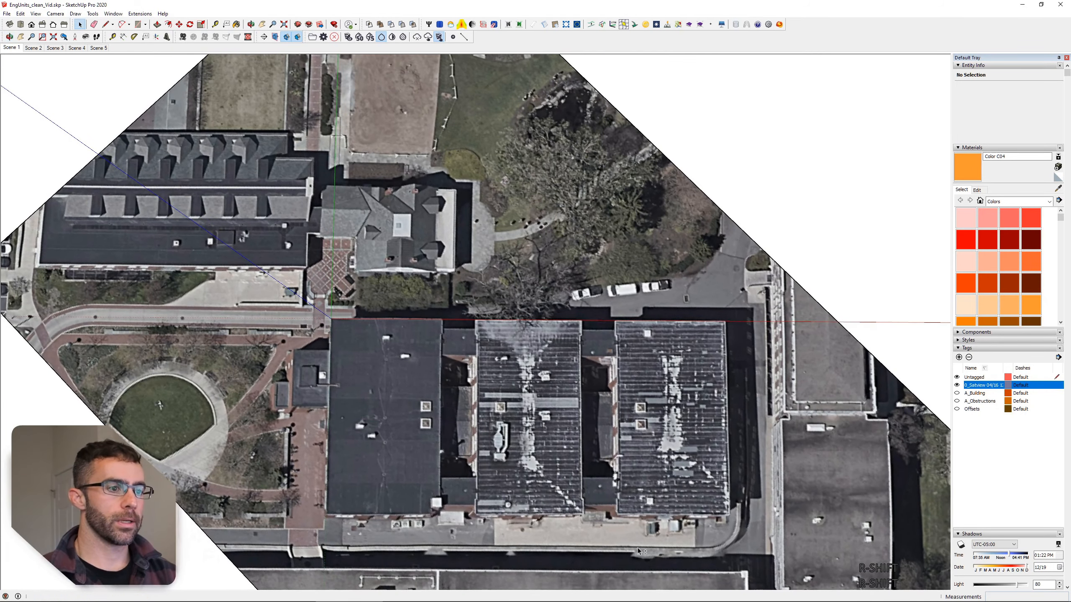
pyautogui.scroll(3, 467, 492)
pyautogui.scroll(2, 469, 493)
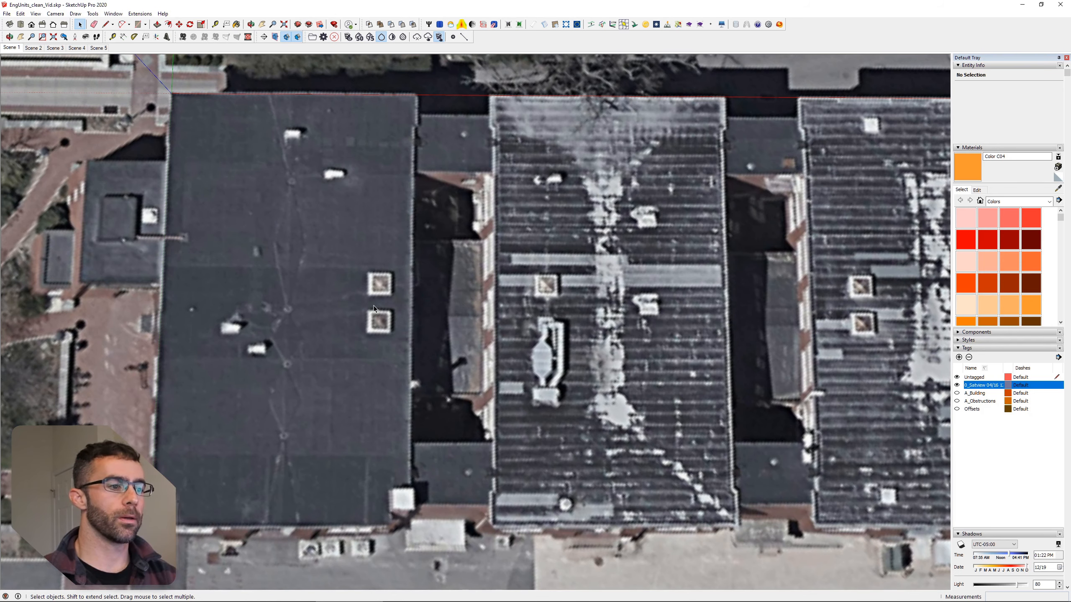
pyautogui.keyDown('shift'); pyautogui.moveTo(627, 372); pyautogui.dragTo(494, 385, button='middle'); pyautogui.keyUp('shift')
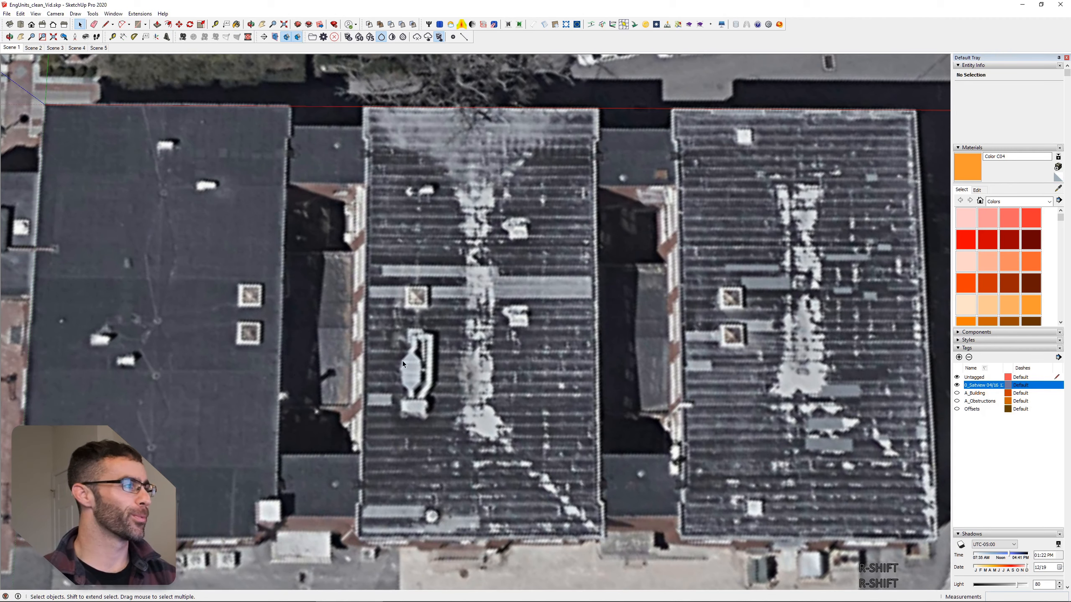
pyautogui.scroll(1, 741, 134)
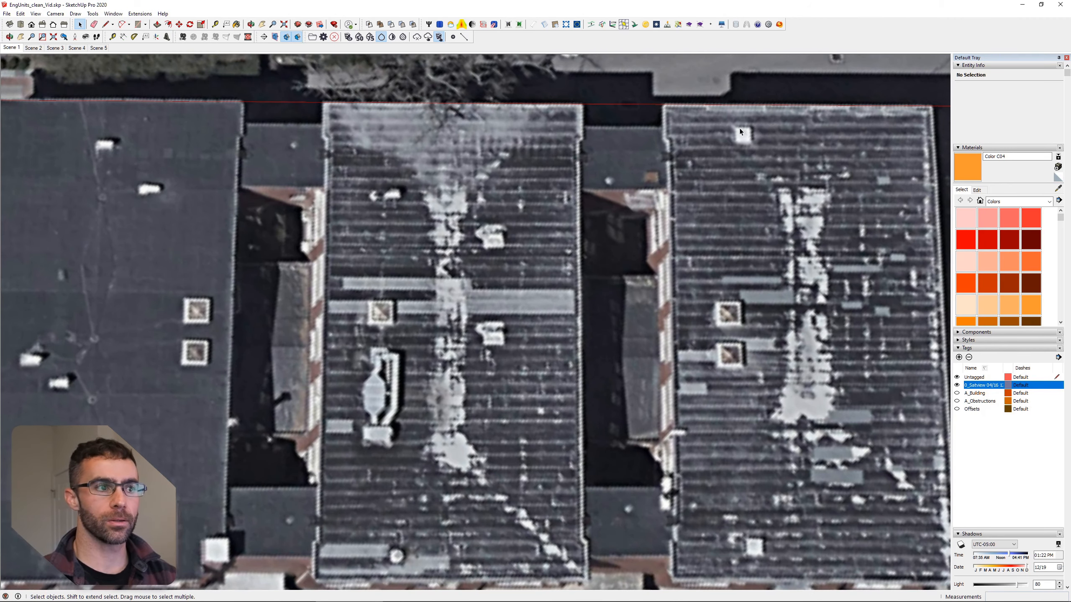
pyautogui.moveTo(693, 432)
pyautogui.keyDown('shift'); pyautogui.mouseDown(button='middle')
pyautogui.moveTo(662, 392)
pyautogui.moveTo(593, 410)
pyautogui.mouseUp(button='middle'); pyautogui.keyUp('shift')
pyautogui.scroll(-1, 593, 410)
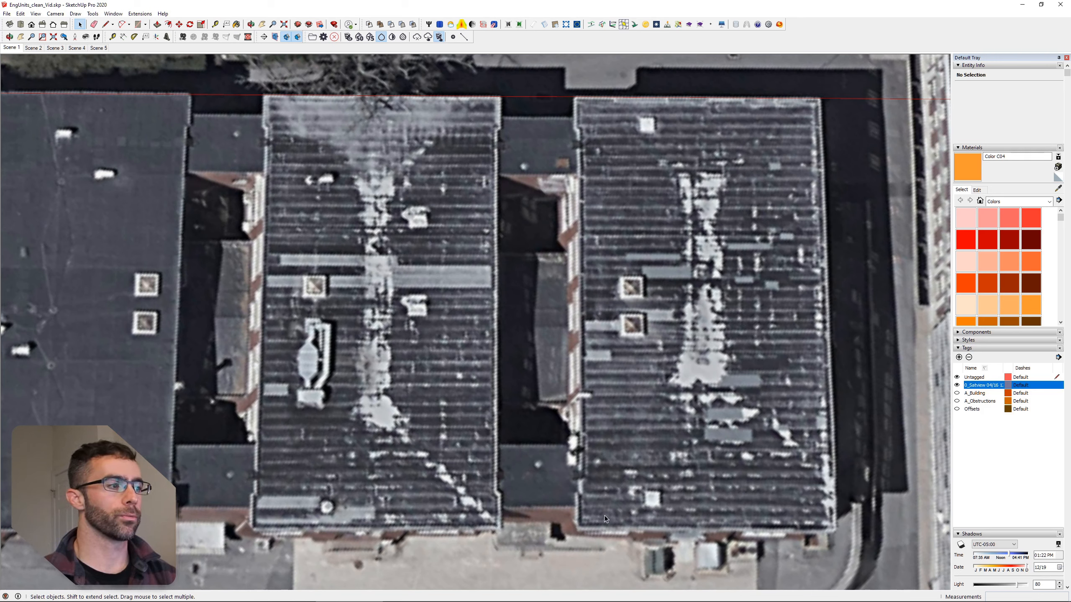
# Step: Show the Offsets geometry over the 0_Satview satellite image with all three roofs in view
pyautogui.click(957, 409)
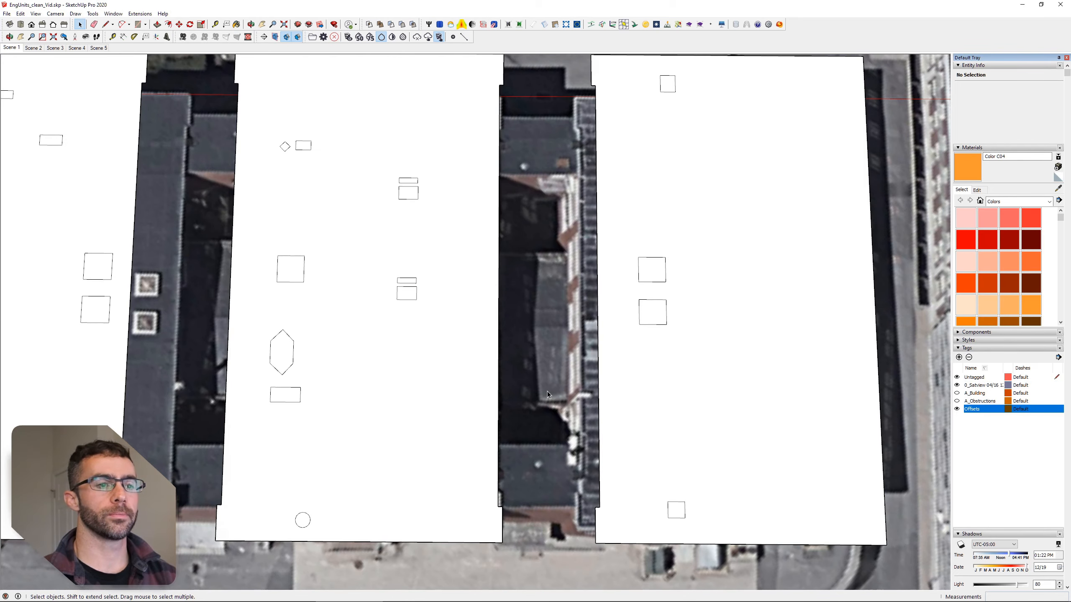
pyautogui.scroll(-3, 547, 392)
pyautogui.scroll(1, 548, 401)
pyautogui.moveTo(534, 492); pyautogui.dragTo(522, 340, button='middle')
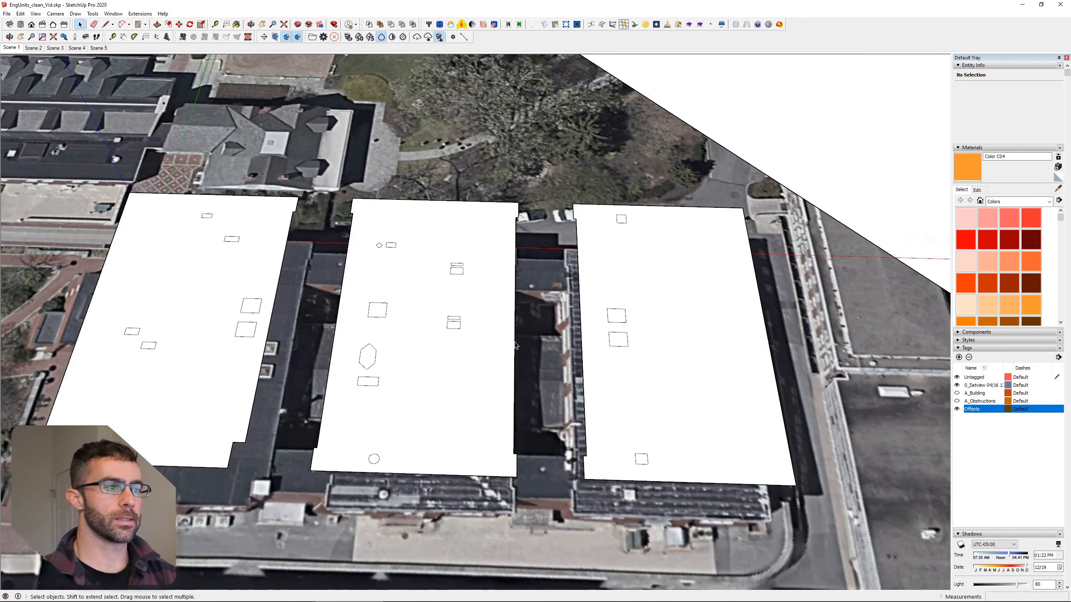
# Step: Select the seven square skylight and hatch footprints across the three roof faces
pyautogui.click(250, 306)
pyautogui.keyDown('shift'); pyautogui.click(251, 332); pyautogui.keyUp('shift')
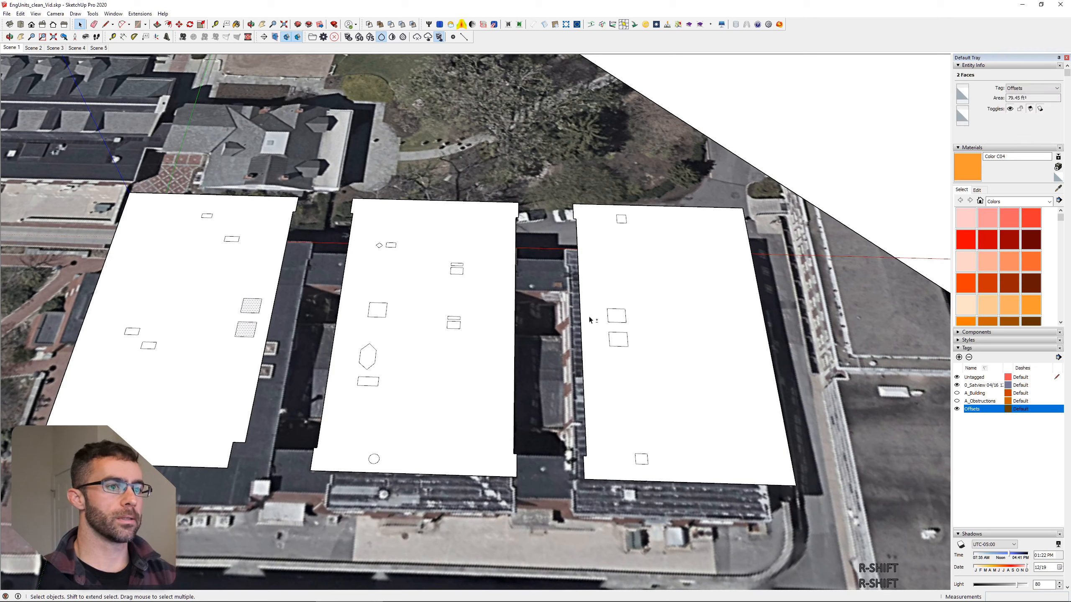
pyautogui.click(616, 315)
pyautogui.keyDown('shift'); pyautogui.click(615, 337); pyautogui.keyUp('shift')
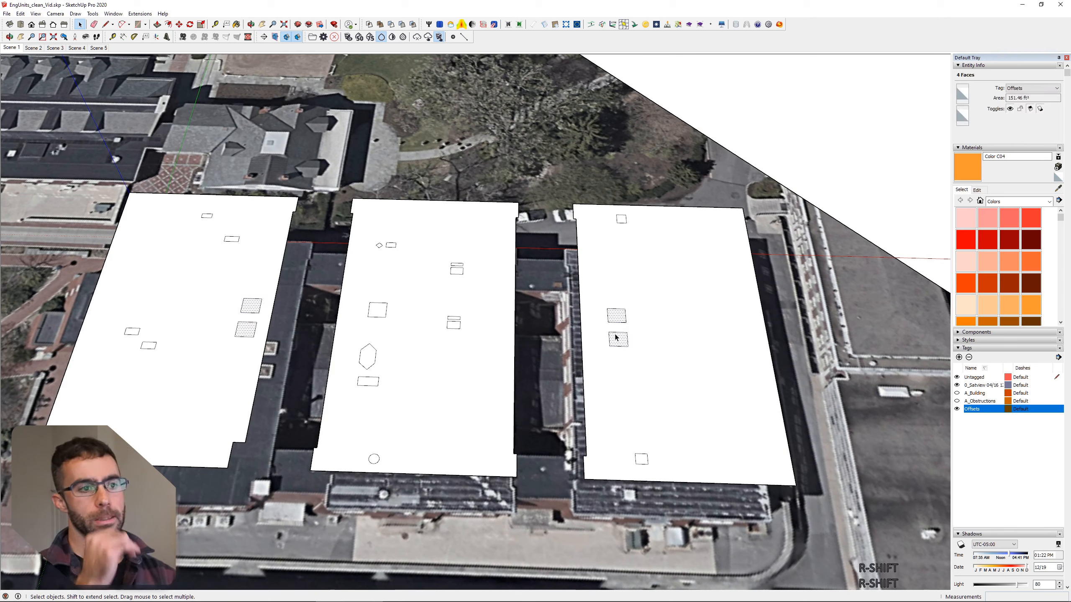
pyautogui.keyDown('shift'); pyautogui.click(376, 311); pyautogui.keyUp('shift')
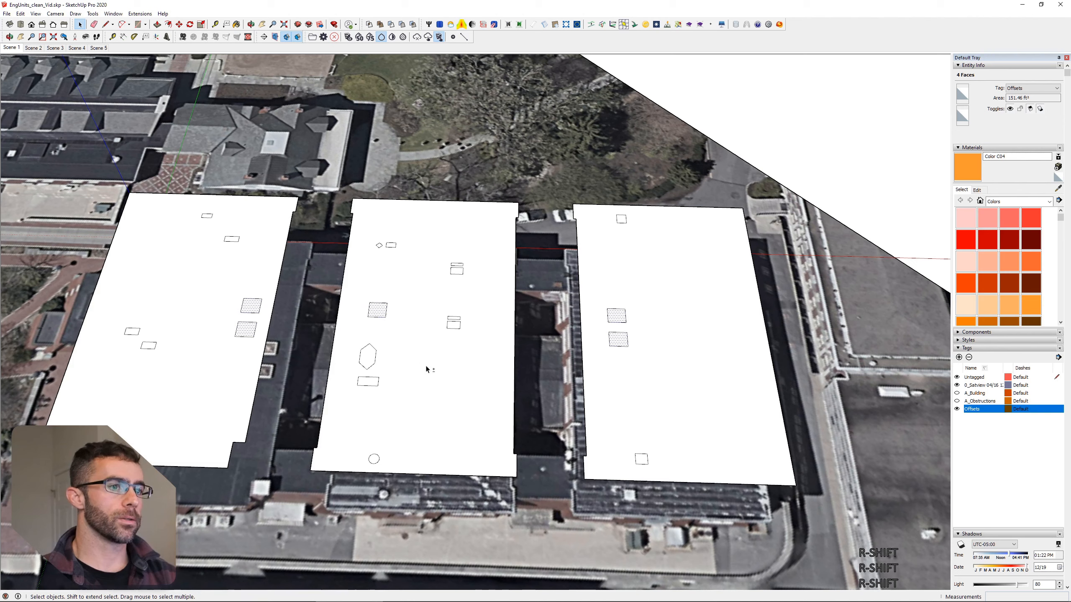
pyautogui.keyDown('shift'); pyautogui.click(647, 462); pyautogui.keyUp('shift')
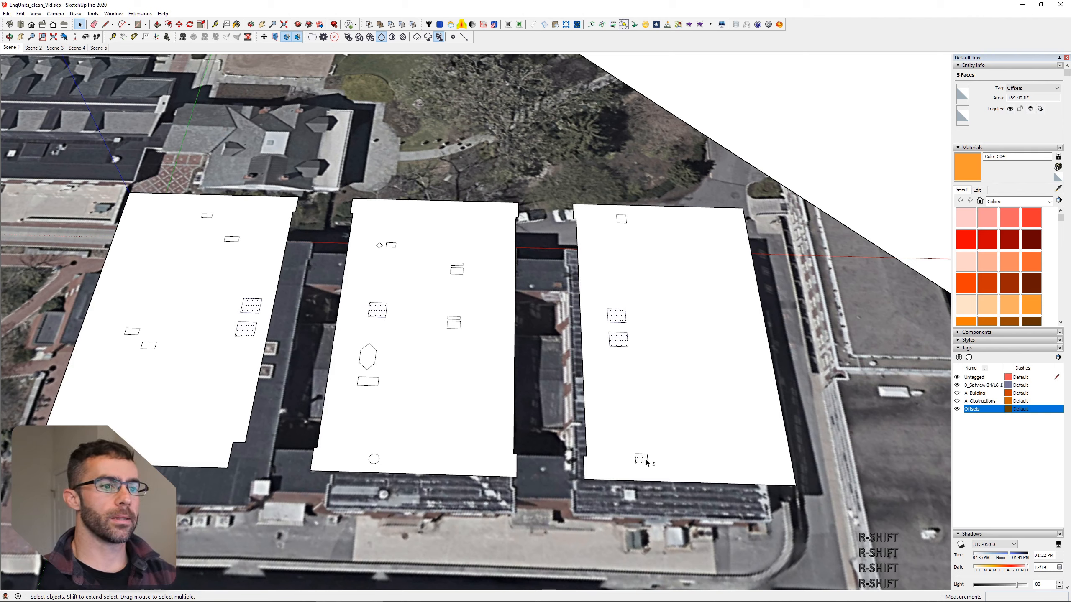
pyautogui.keyDown('shift'); pyautogui.click(621, 219); pyautogui.keyUp('shift')
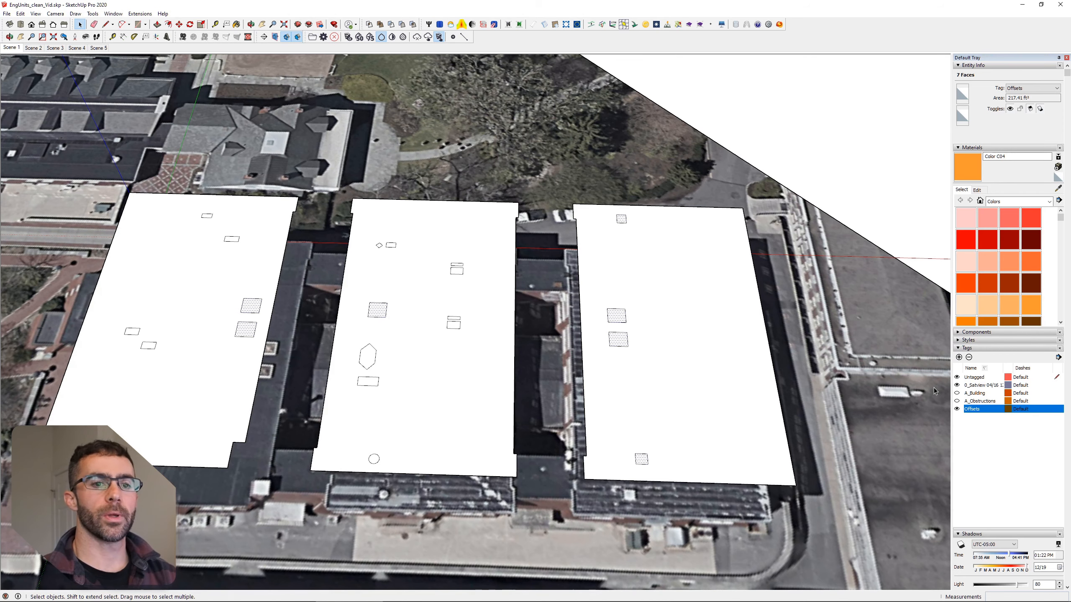
# Step: Hide the 0_Satview satellite image and clear the footprint selection
pyautogui.click(957, 385)
pyautogui.click(524, 513)
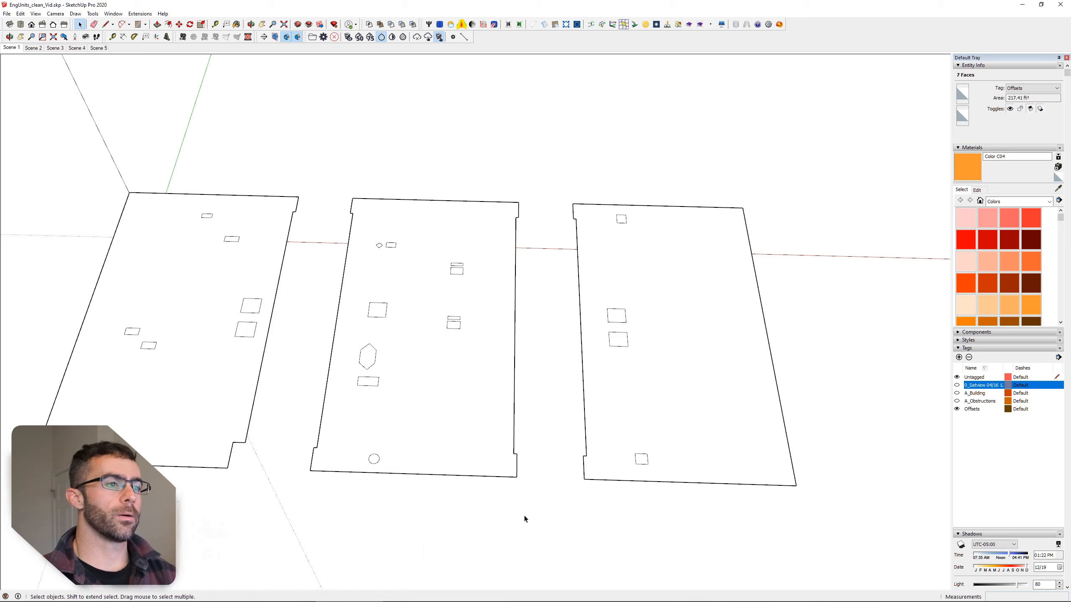
pyautogui.moveTo(524, 513); pyautogui.dragTo(337, 386, button='middle')
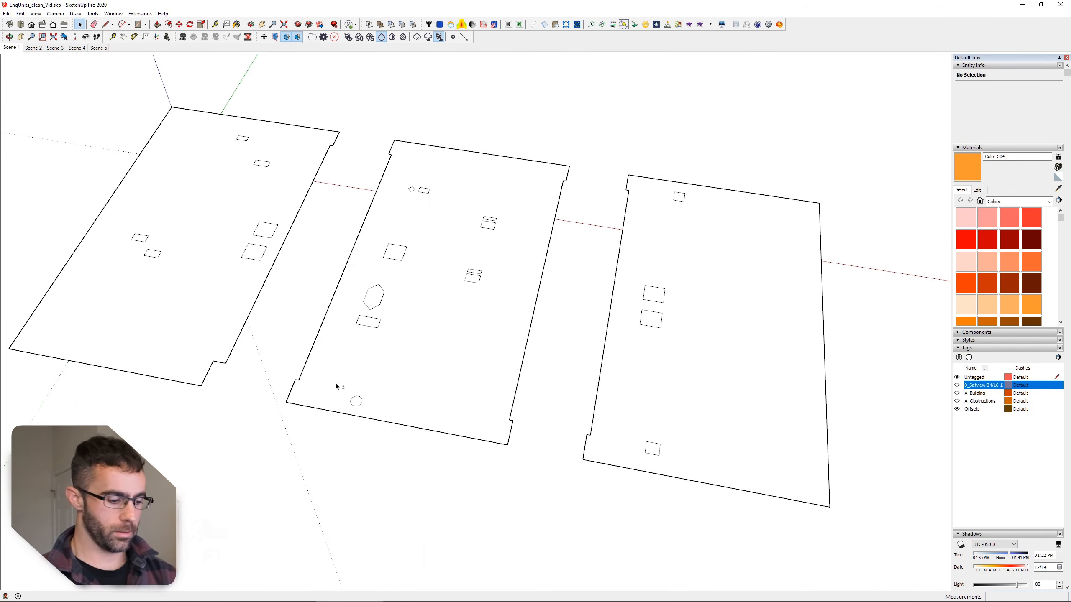
# Step: Consult the 2018 International Fire Code, Section 1204.3, for the pathway widths required around roof edges, access hatches and vents
pyautogui.press('ctrl+KP_2')
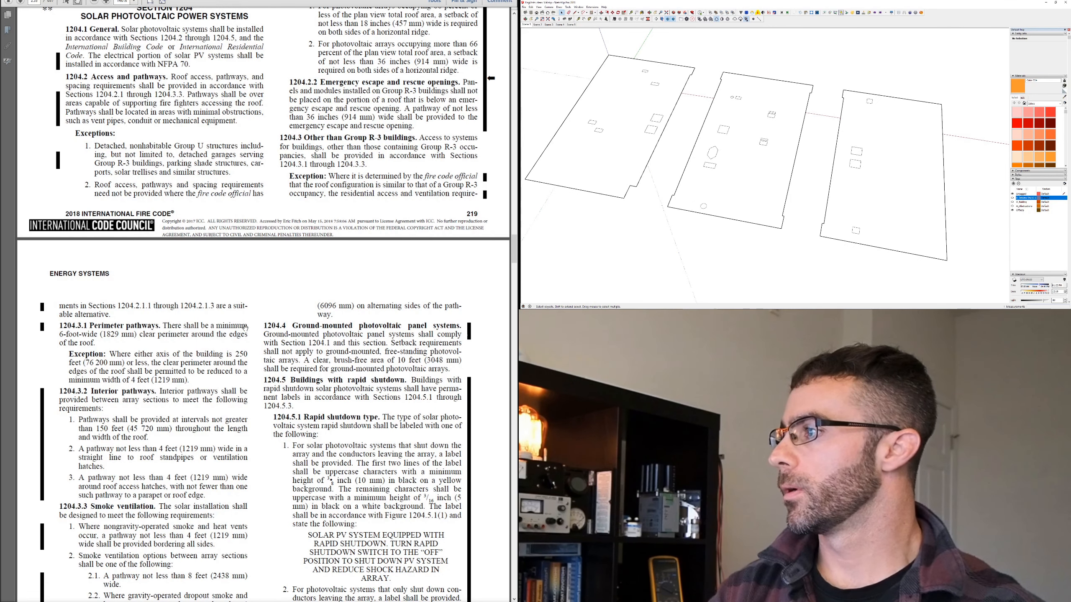
pyautogui.scroll(-3, 245, 328)
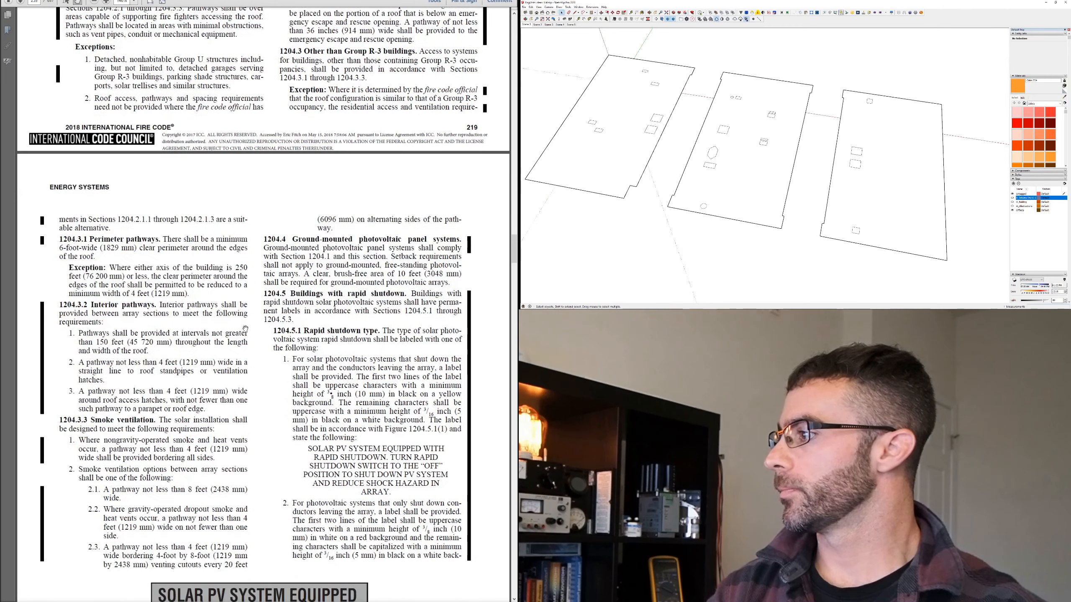
pyautogui.scroll(4, 245, 327)
pyautogui.hotkey('ctrl', 'f')
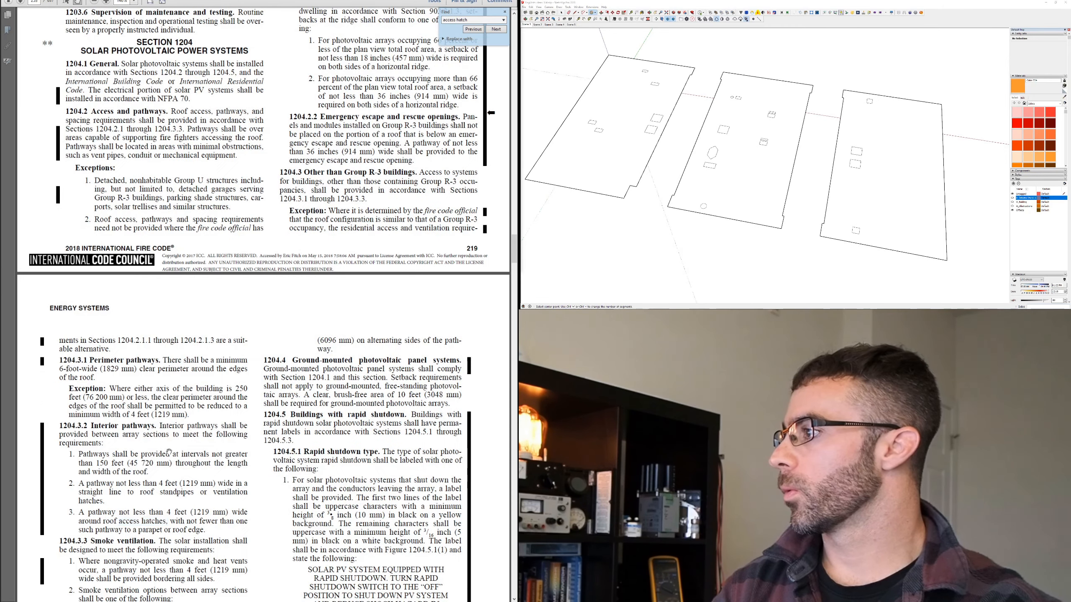
pyautogui.scroll(-2, 196, 466)
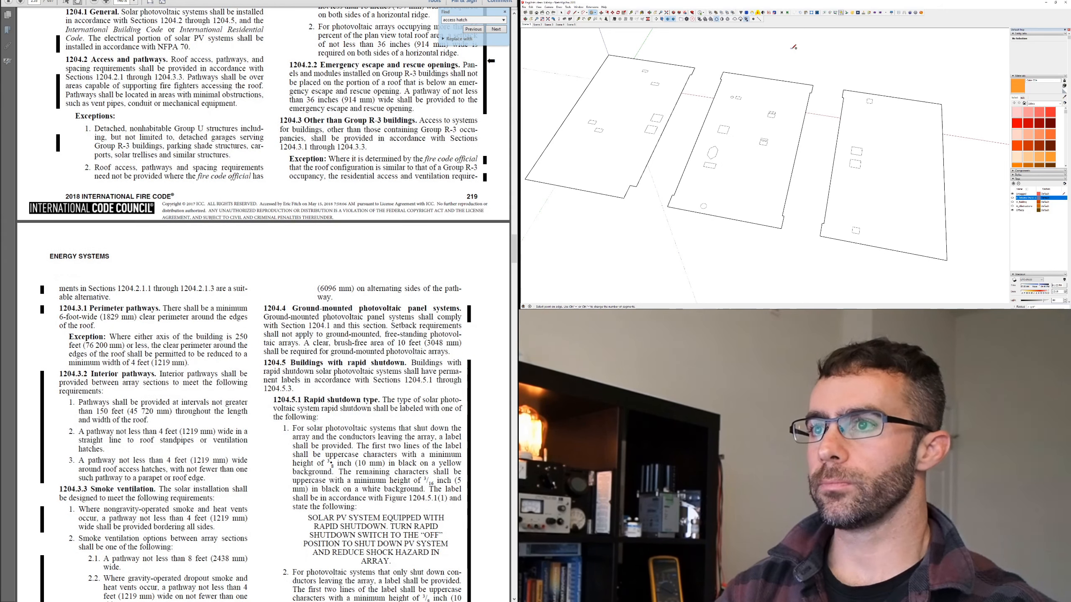
pyautogui.press('Escape')
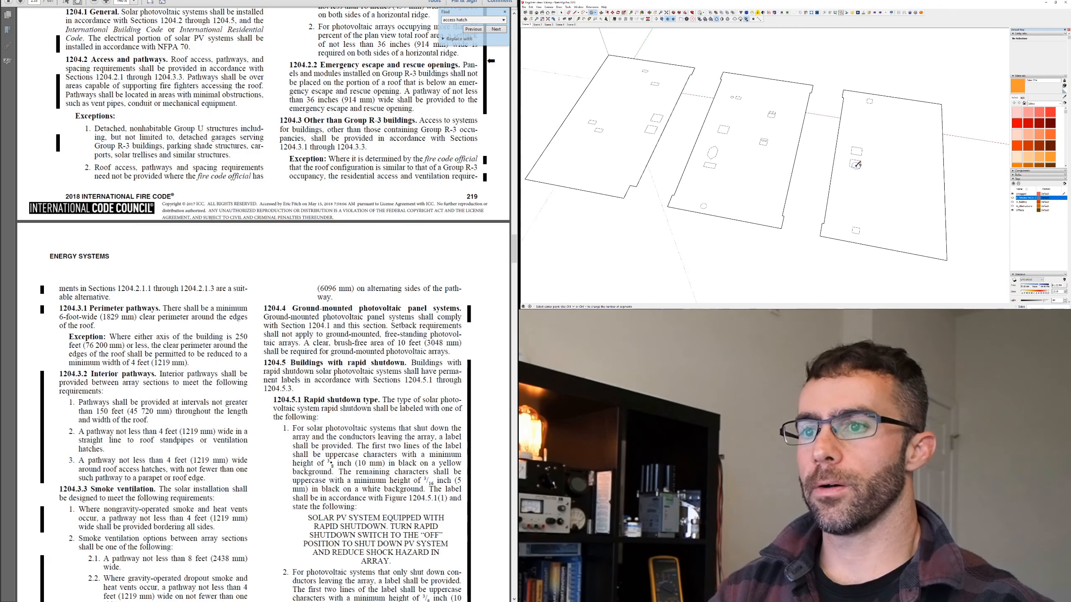
# Step: Offset the lower of the two large square footprints on the rightmost roof outward by 4'
pyautogui.scroll(5, 862, 161)
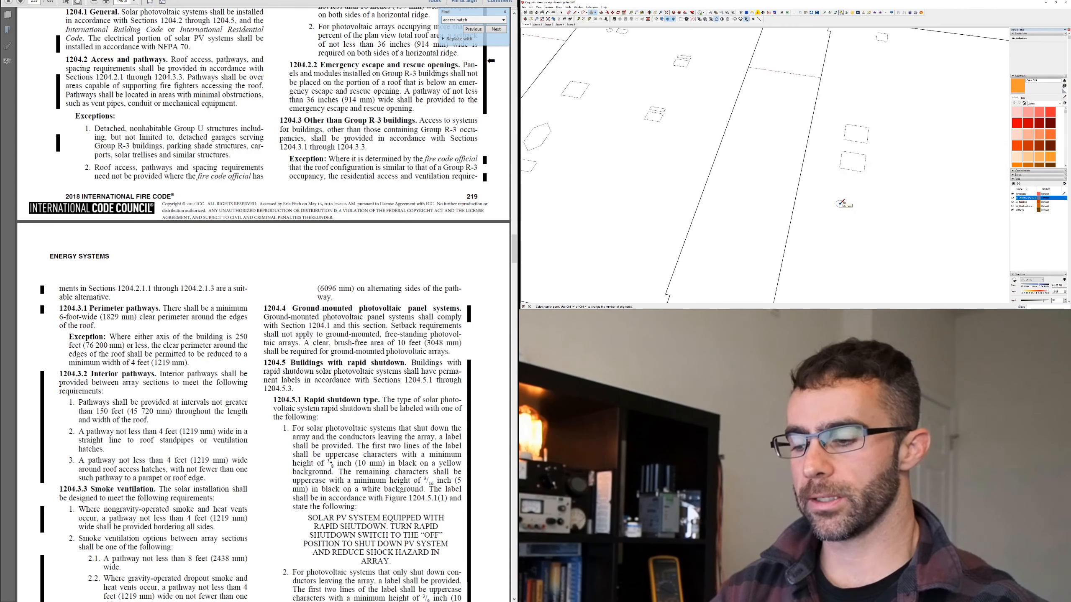
pyautogui.press('ctrl+KP_1')
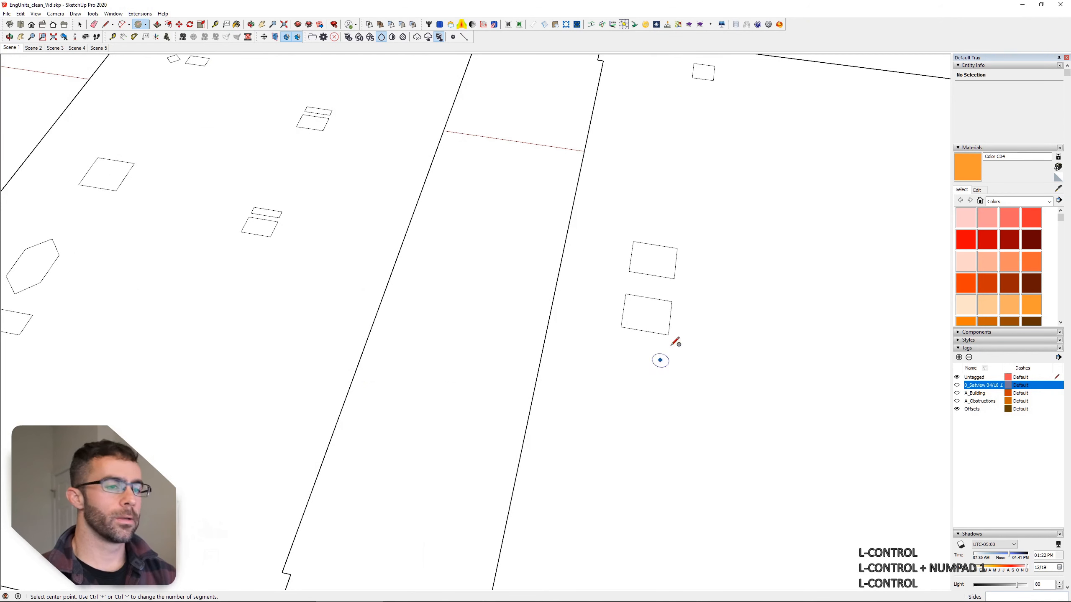
pyautogui.moveTo(638, 354)
pyautogui.mouseDown(button='middle')
pyautogui.moveTo(624, 393)
pyautogui.moveTo(523, 386)
pyautogui.moveTo(418, 327)
pyautogui.mouseUp(button='middle')
pyautogui.scroll(-5, 417, 327)
pyautogui.press('shift')
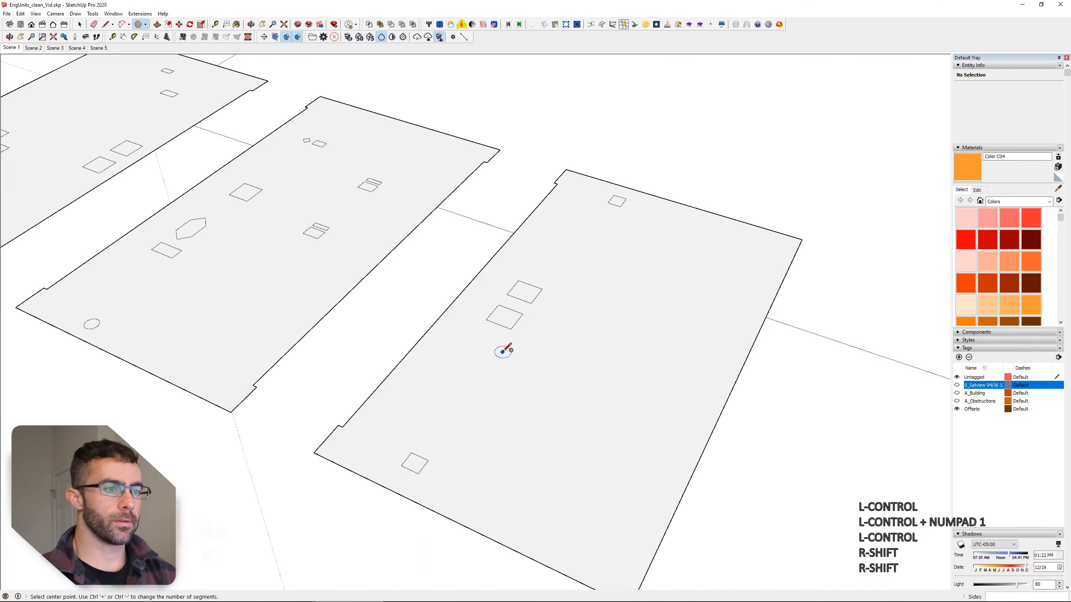
pyautogui.press('o')
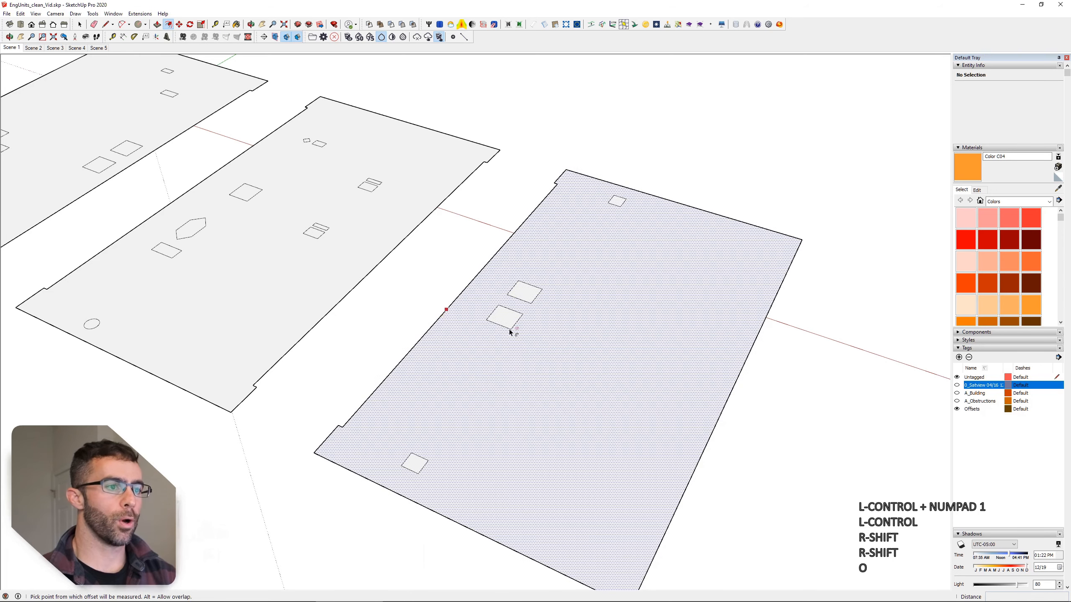
pyautogui.click(511, 319)
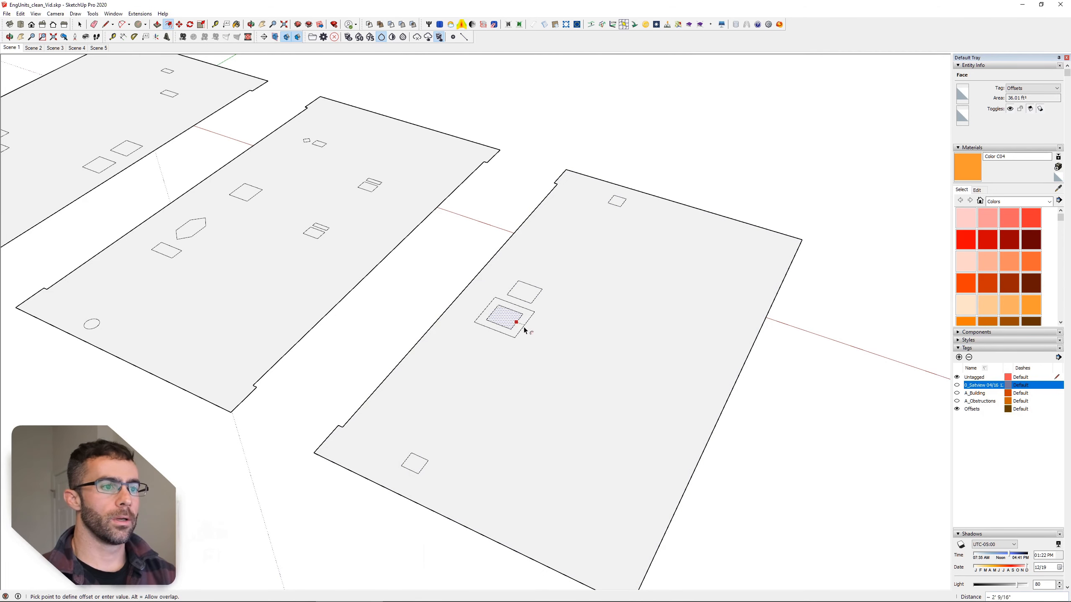
pyautogui.write('4')
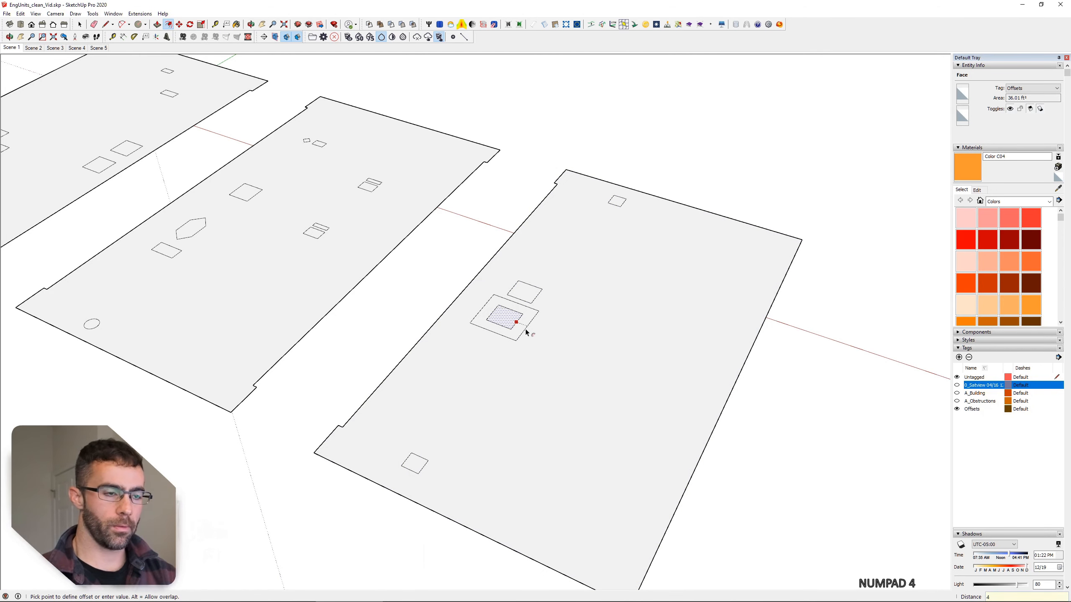
pyautogui.write("'")
pyautogui.press('Return')
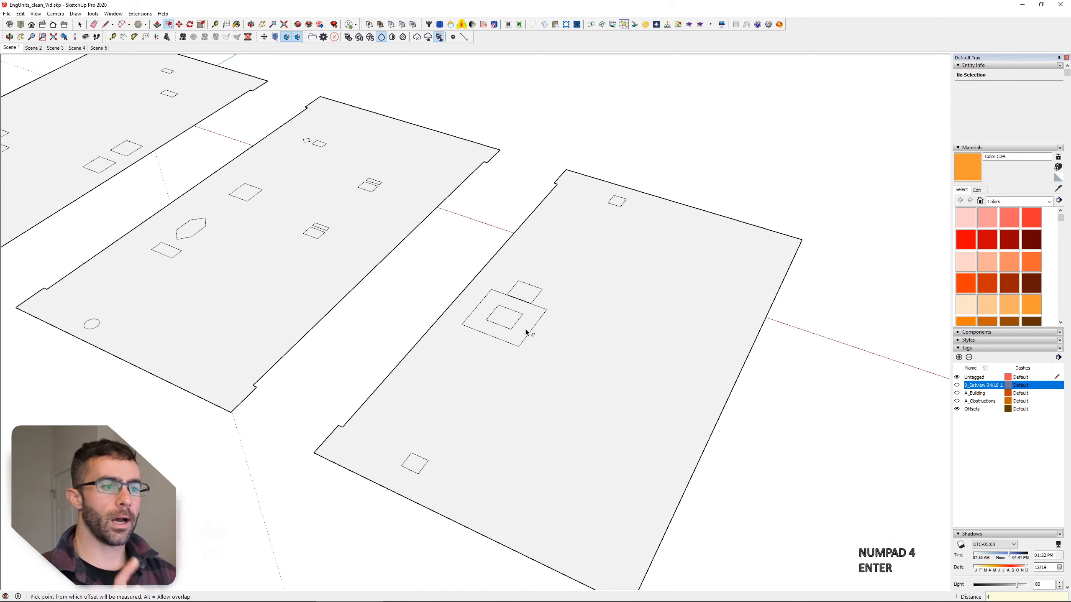
# Step: Repeat the 4' outward offset on the adjacent large square, the middle roof's large square and the leftmost roof's two large squares
pyautogui.doubleClick(523, 291)
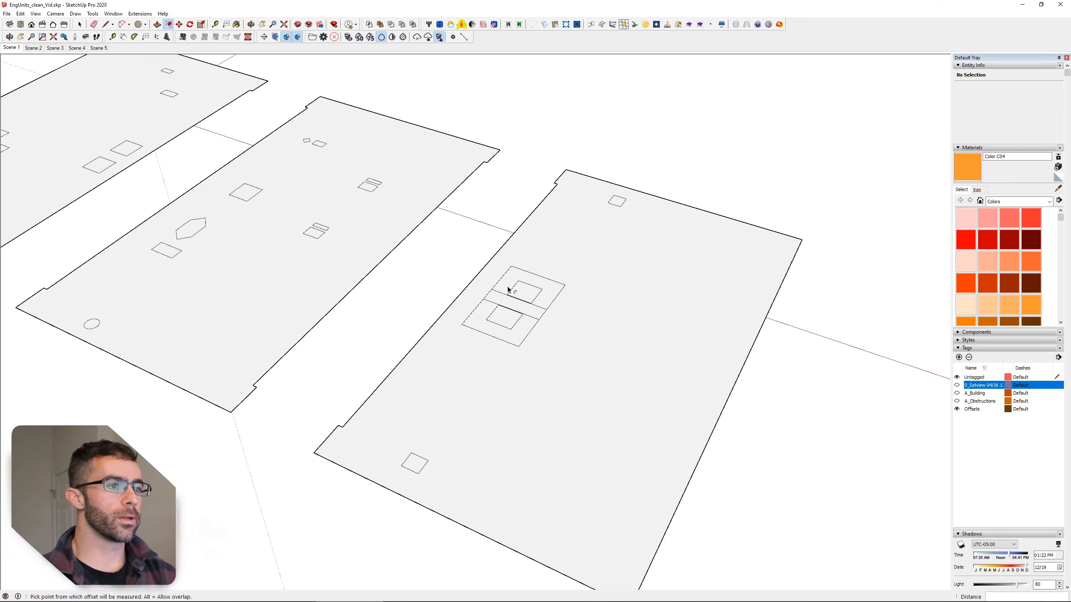
pyautogui.doubleClick(246, 193)
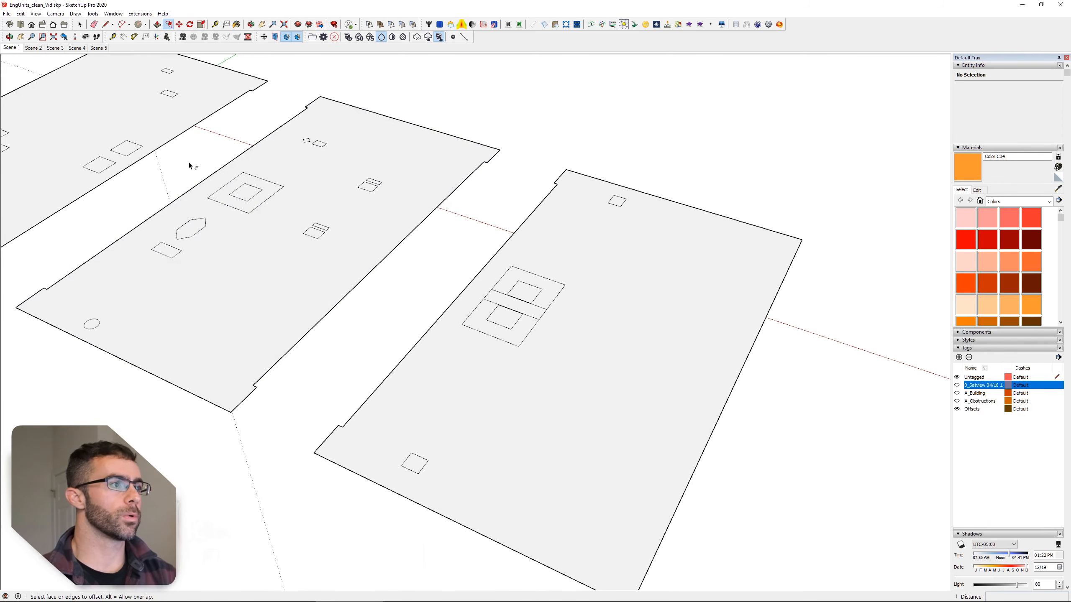
pyautogui.doubleClick(135, 149)
pyautogui.doubleClick(102, 168)
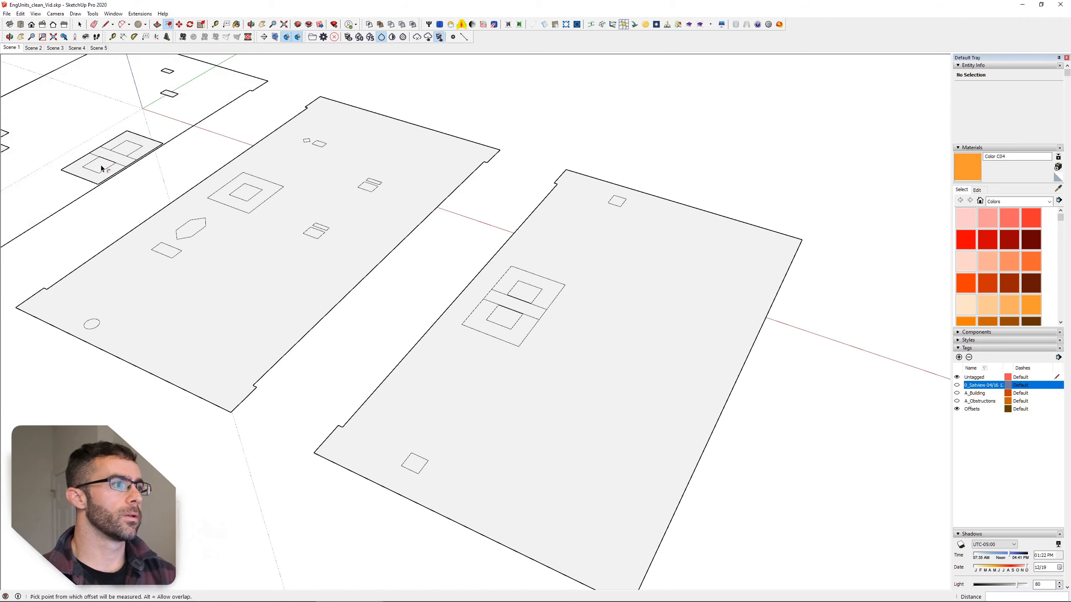
# Step: Apply the 4' outward offset to the two pairs of small rectangular footprints on the middle roof
pyautogui.keyDown('shift'); pyautogui.moveTo(213, 263); pyautogui.dragTo(506, 308, button='middle'); pyautogui.keyUp('shift')
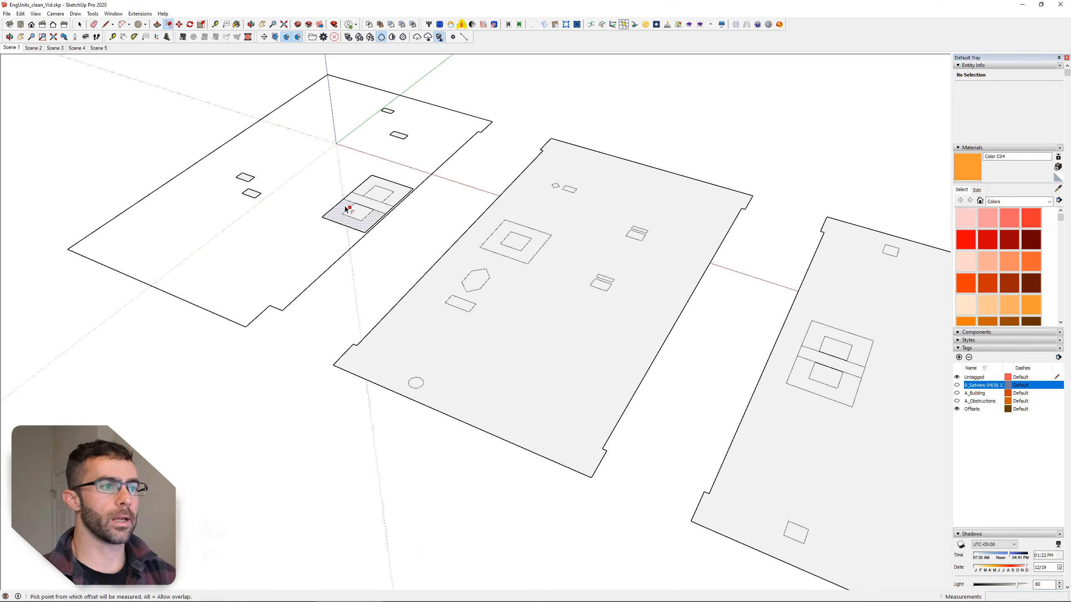
pyautogui.scroll(-2, 363, 202)
pyautogui.keyDown('shift'); pyautogui.moveTo(482, 319); pyautogui.dragTo(365, 299, button='middle'); pyautogui.keyUp('shift')
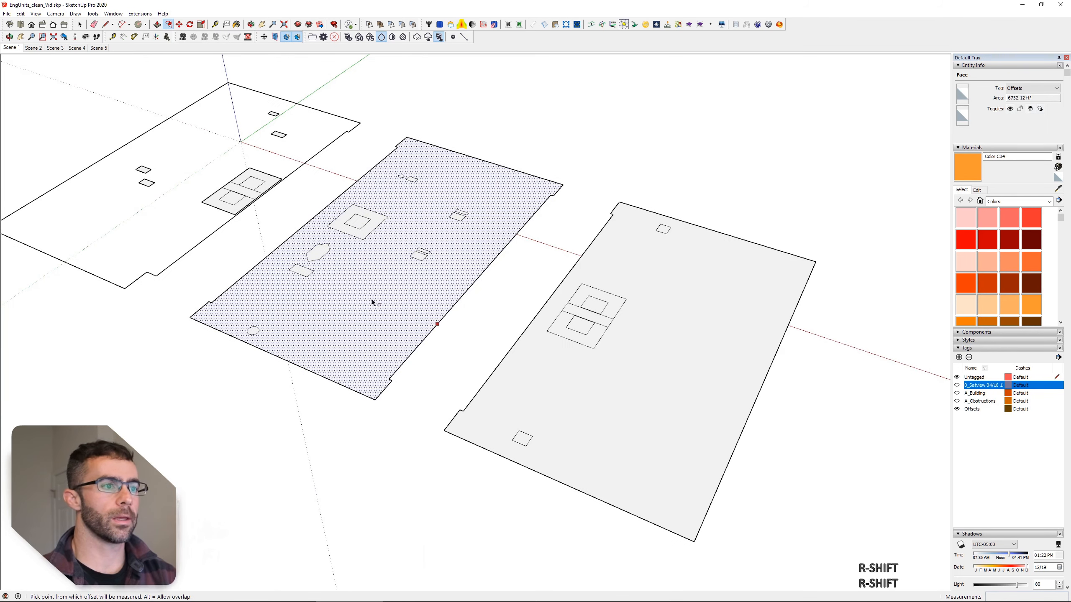
pyautogui.scroll(3, 419, 259)
pyautogui.doubleClick(422, 258)
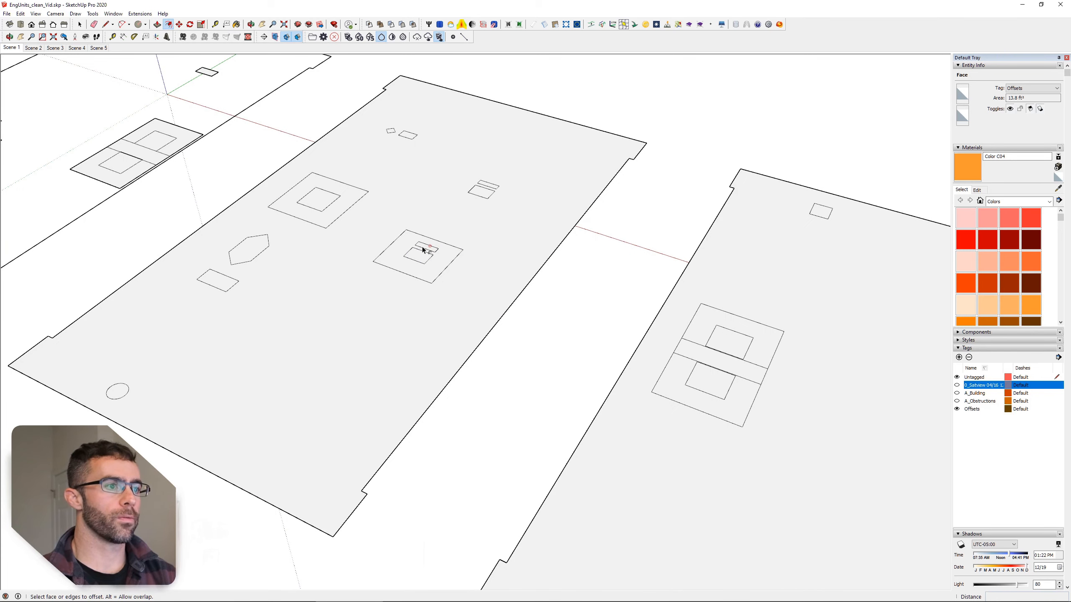
pyautogui.doubleClick(424, 248)
pyautogui.doubleClick(485, 188)
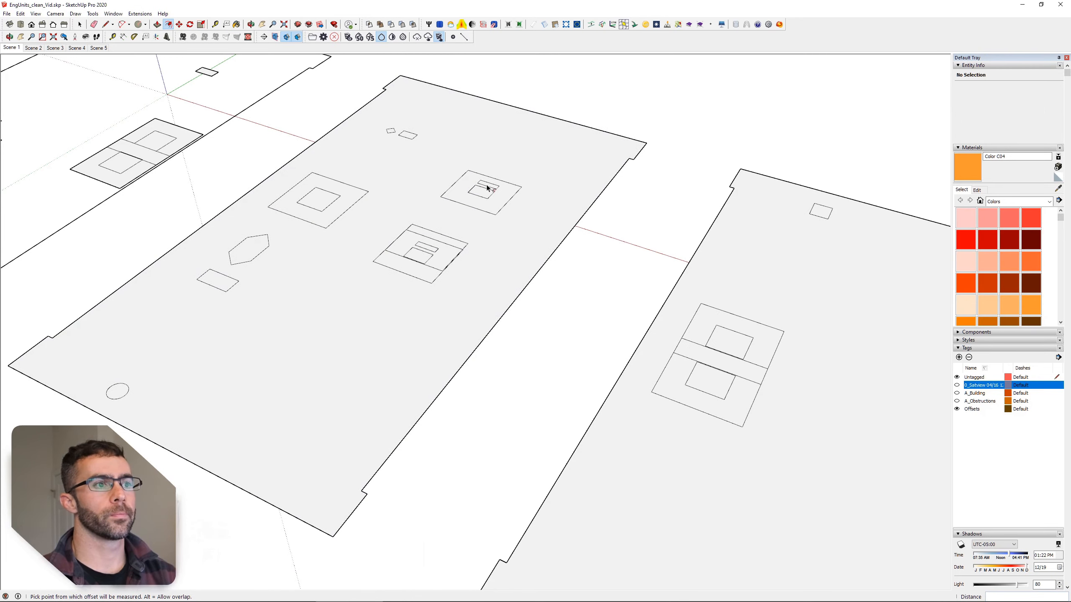
pyautogui.scroll(3, 487, 188)
# Step: Apply the 4' outward offset to the small square footprints at both ends of the rightmost roof
pyautogui.scroll(-5, 478, 184)
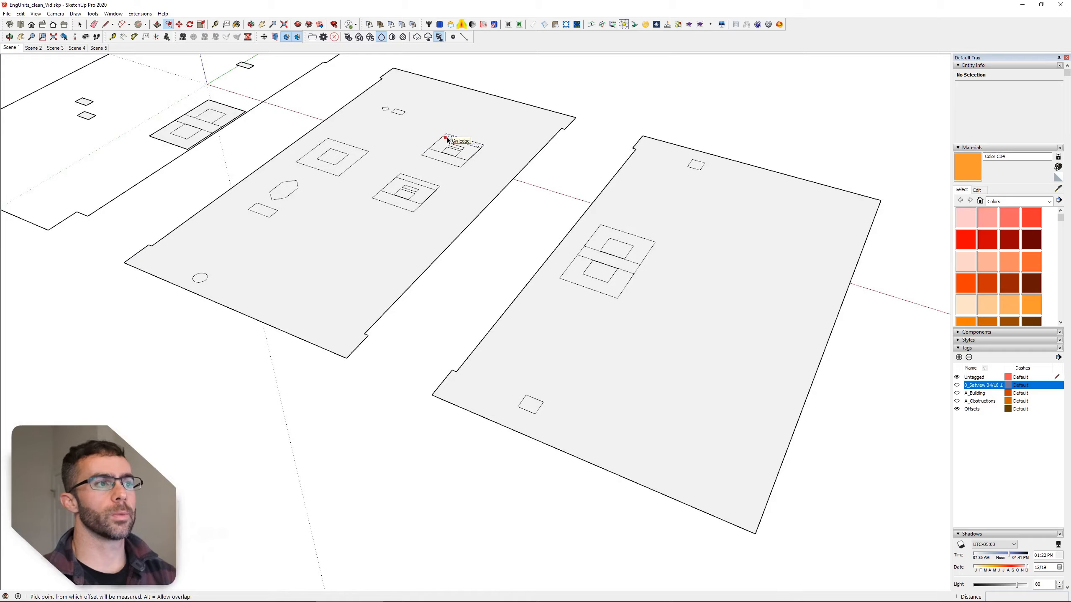
pyautogui.scroll(1, 460, 156)
pyautogui.doubleClick(728, 169)
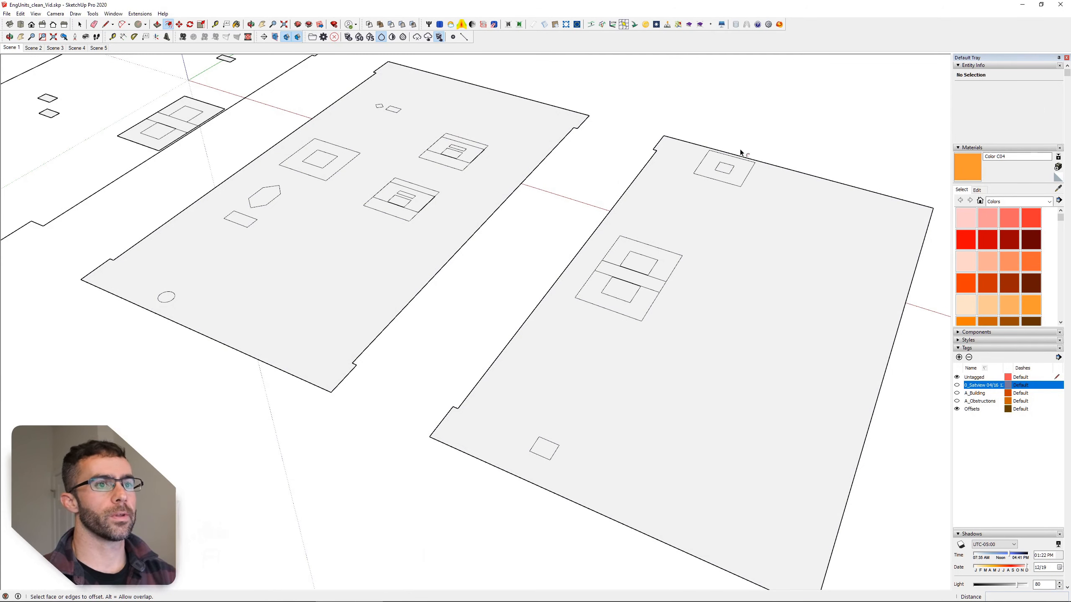
pyautogui.doubleClick(544, 447)
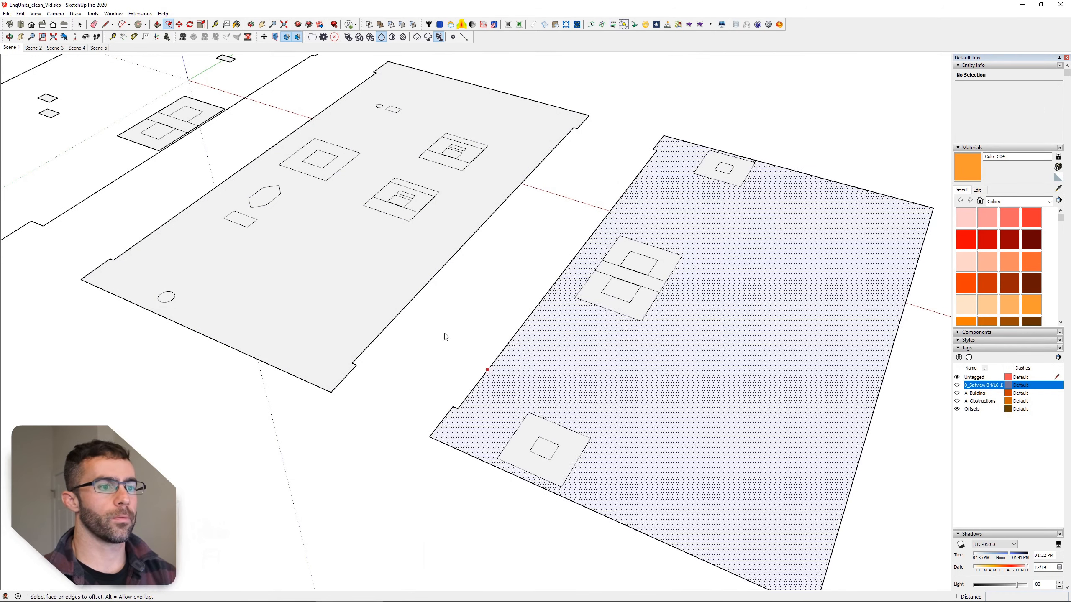
# Step: Apply the 4' outward offset to the two small rectangular footprints near the origin on the leftmost roof
pyautogui.keyDown('shift'); pyautogui.moveTo(341, 112); pyautogui.dragTo(525, 258, button='middle'); pyautogui.keyUp('shift')
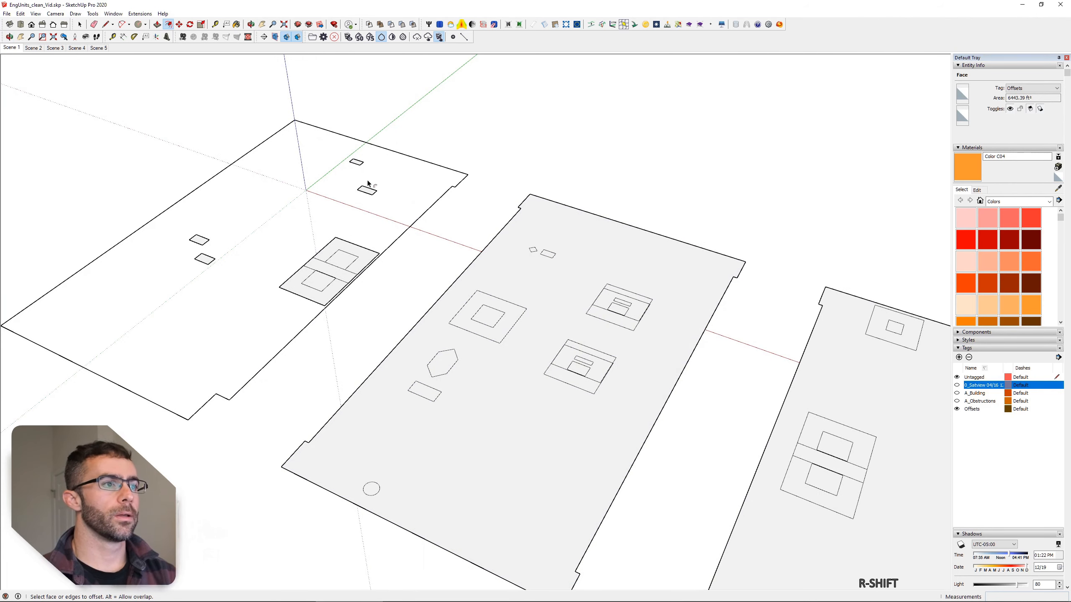
pyautogui.scroll(5, 360, 169)
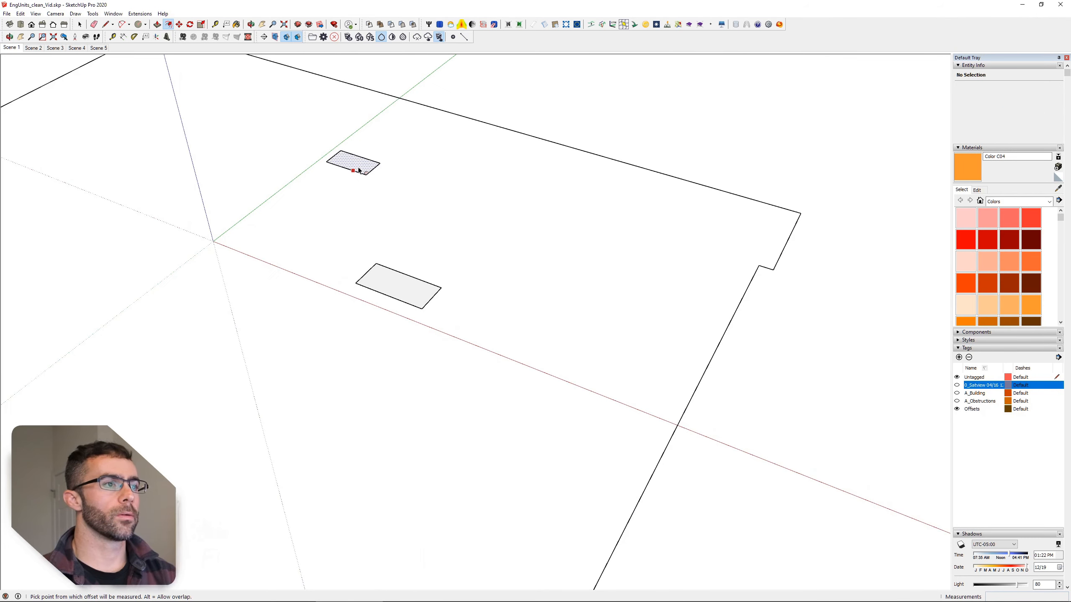
pyautogui.doubleClick(358, 168)
pyautogui.doubleClick(385, 284)
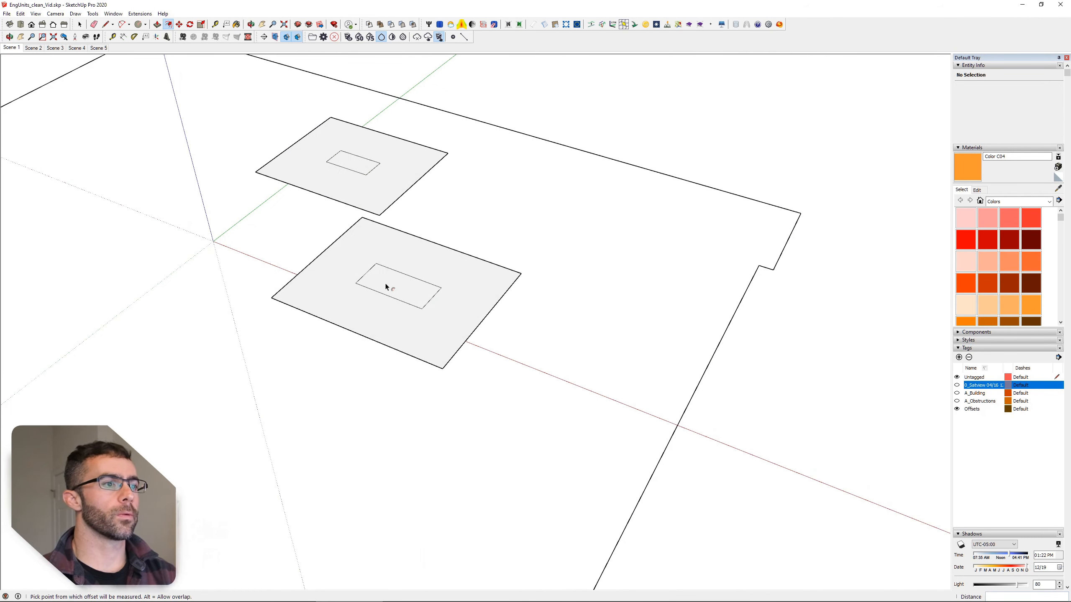
# Step: Repeat the 4' outward offset on the other pair of small rectangular footprints on the leftmost roof
pyautogui.scroll(-2, 345, 356)
pyautogui.scroll(-4, 345, 356)
pyautogui.keyDown('shift'); pyautogui.moveTo(233, 354); pyautogui.dragTo(446, 262, button='middle'); pyautogui.keyUp('shift')
pyautogui.scroll(3, 375, 324)
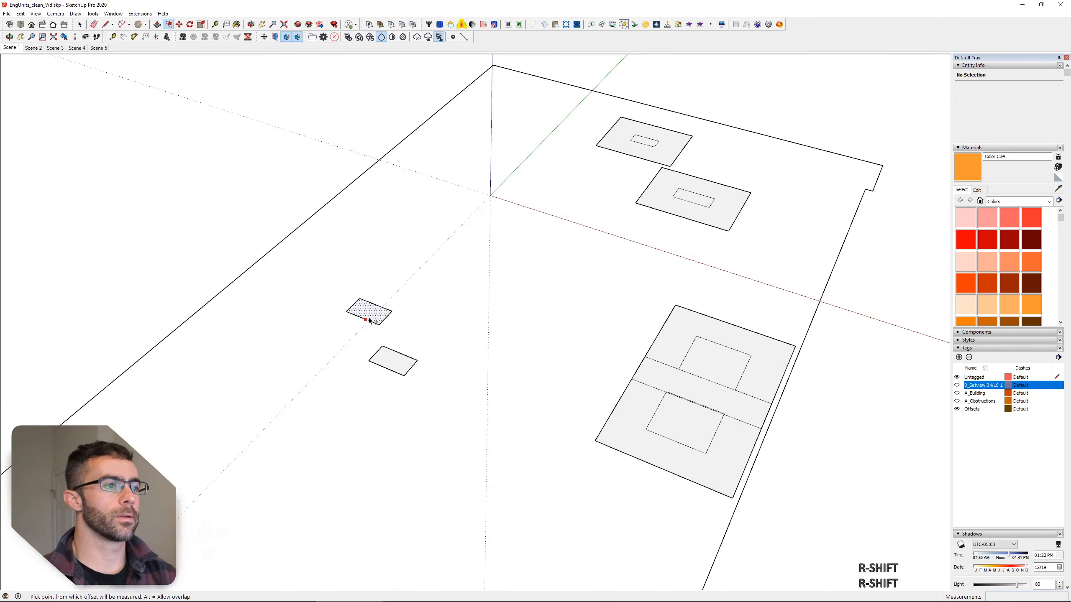
pyautogui.doubleClick(369, 320)
pyautogui.doubleClick(409, 369)
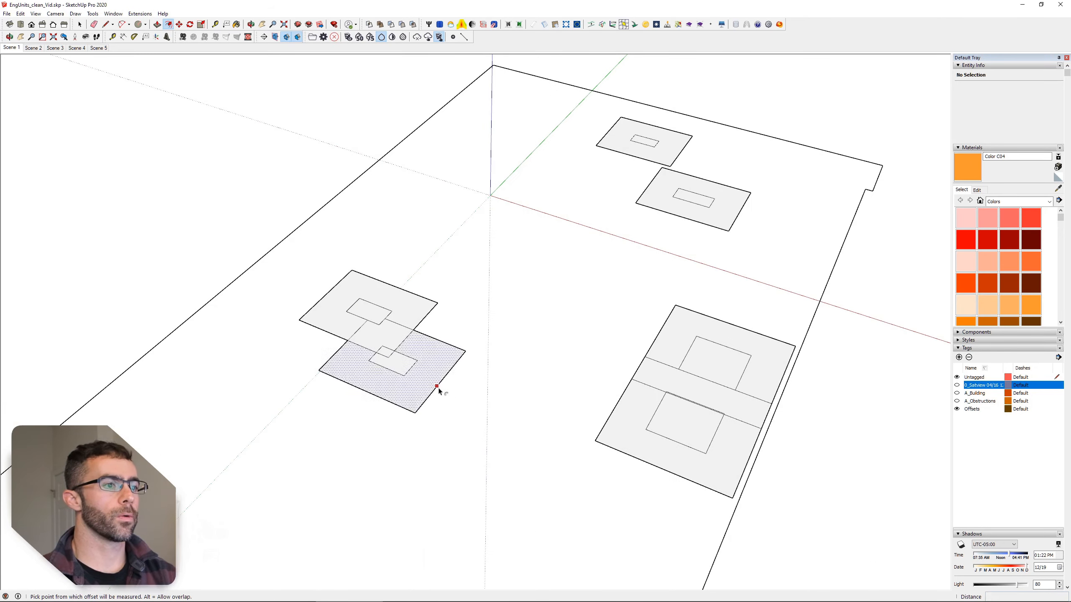
# Step: Offset the circular footprint near the corner of the middle roof outward by 4'
pyautogui.moveTo(425, 383); pyautogui.dragTo(227, 260, button='middle')
pyautogui.scroll(-4, 240, 266)
pyautogui.press('f')
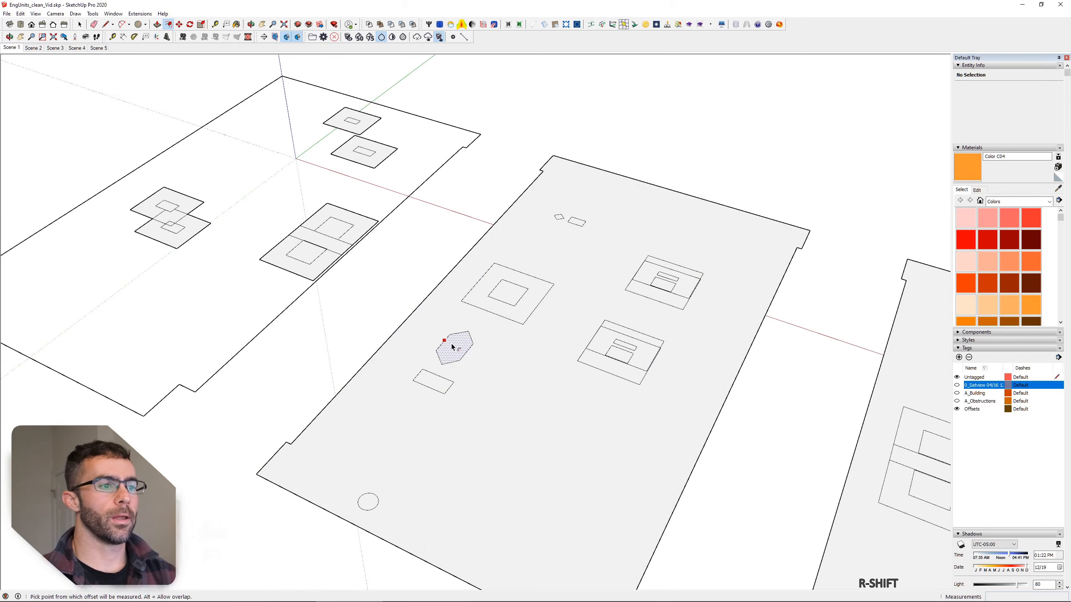
pyautogui.scroll(5, 400, 375)
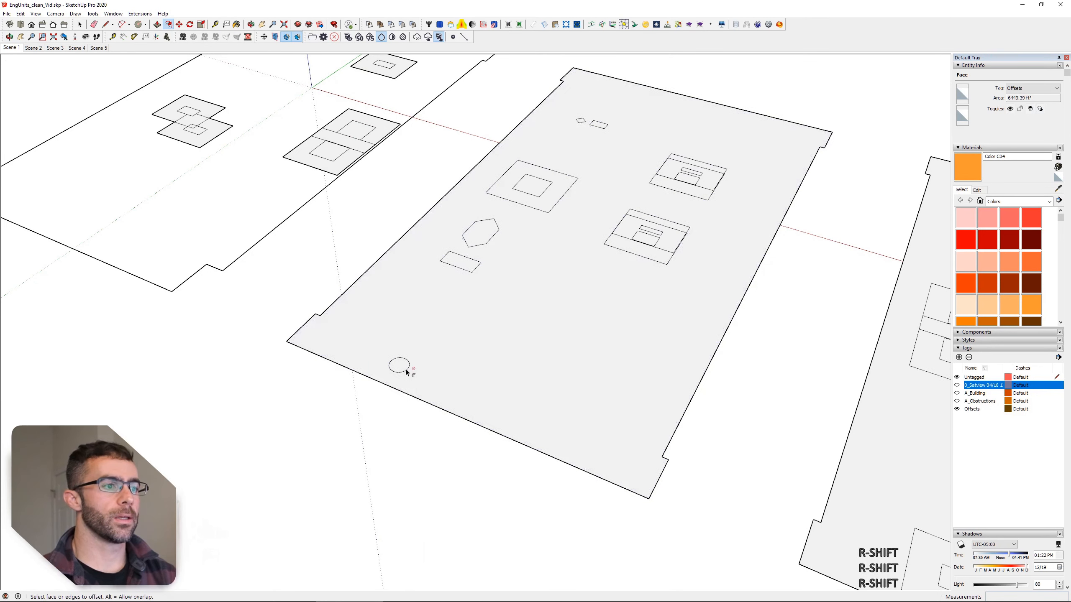
pyautogui.click(406, 371)
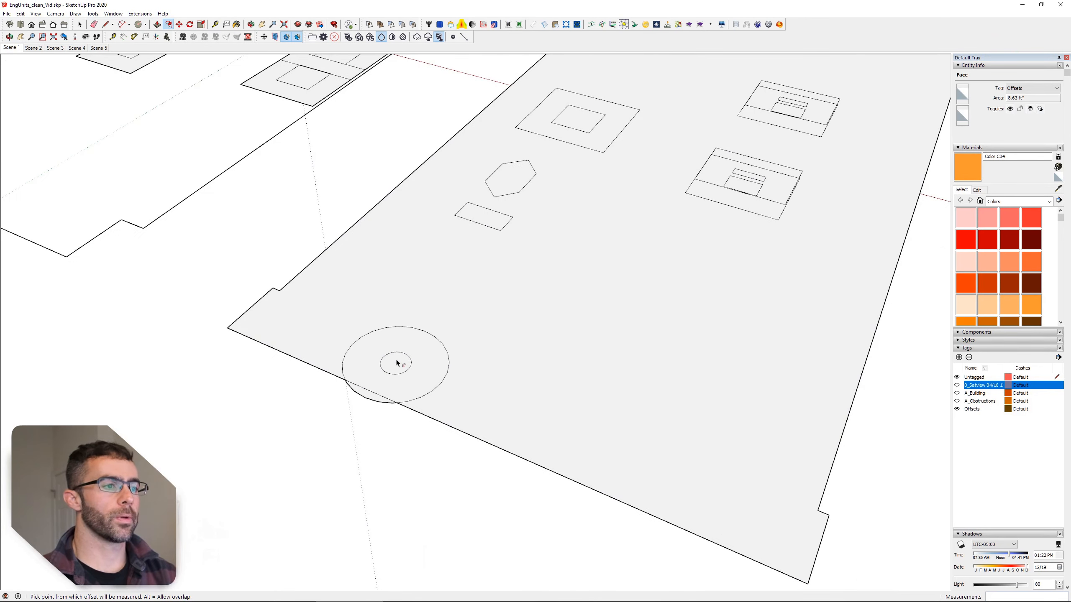
pyautogui.click(387, 384)
# Step: Erase the part of the circle's offset outline that extends beyond the middle roof's edge
pyautogui.scroll(3, 384, 393)
pyautogui.press('e')
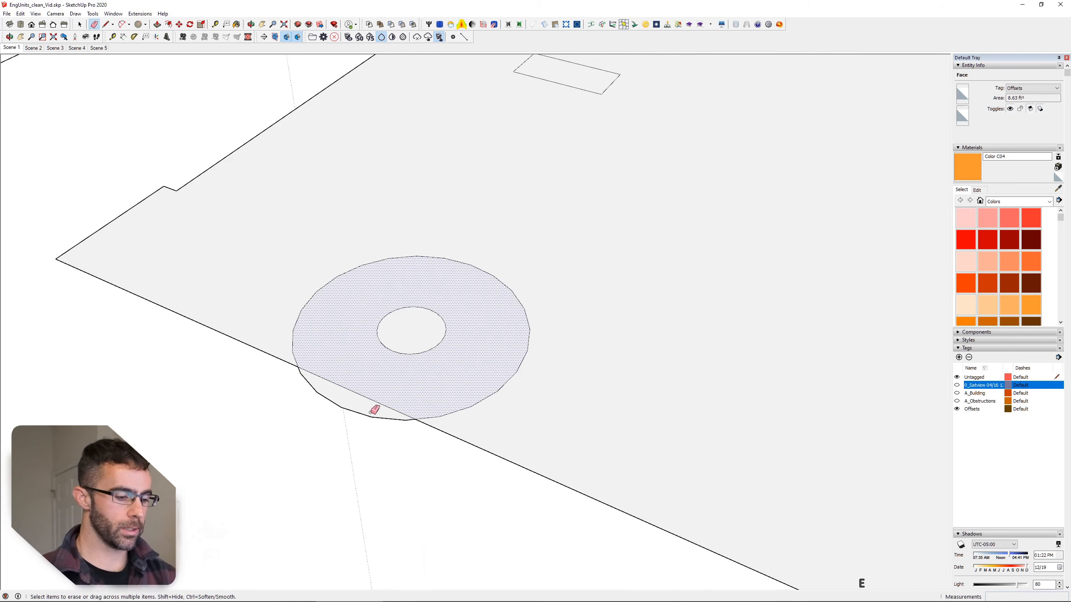
pyautogui.press('space')
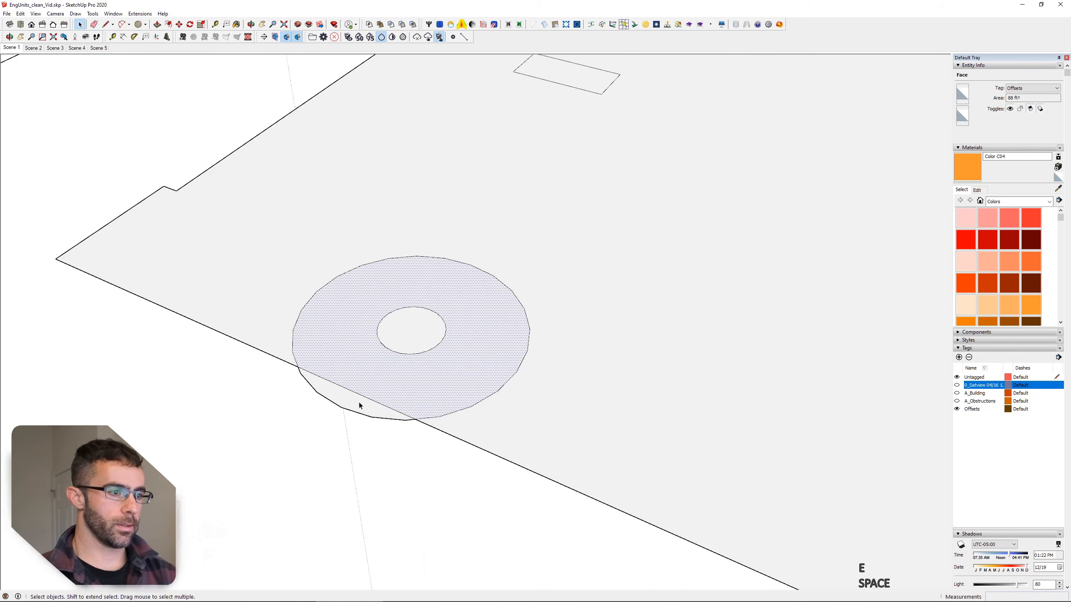
pyautogui.click(358, 404)
pyautogui.press('e')
pyautogui.moveTo(375, 433)
pyautogui.mouseDown()
pyautogui.moveTo(409, 414)
pyautogui.moveTo(324, 397)
pyautogui.moveTo(316, 375)
pyautogui.moveTo(353, 407)
pyautogui.moveTo(324, 390)
pyautogui.mouseUp()
pyautogui.click(299, 372)
pyautogui.press('space')
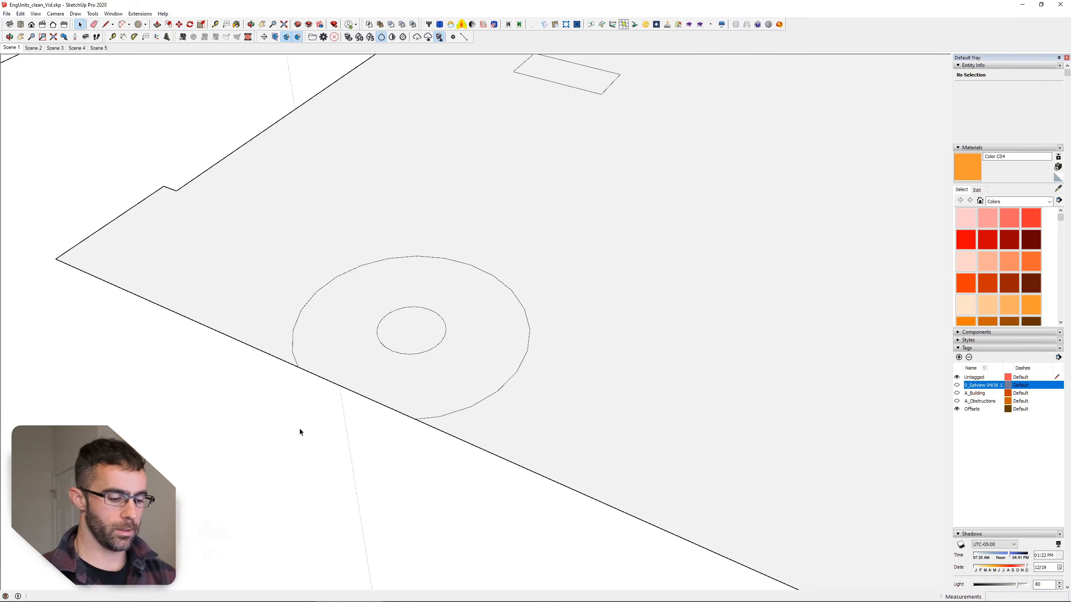
# Step: Apply the 4' outward offset to the two small footprints at the far corner of the middle roof
pyautogui.scroll(-5, 299, 427)
pyautogui.scroll(3, 428, 283)
pyautogui.scroll(2, 429, 284)
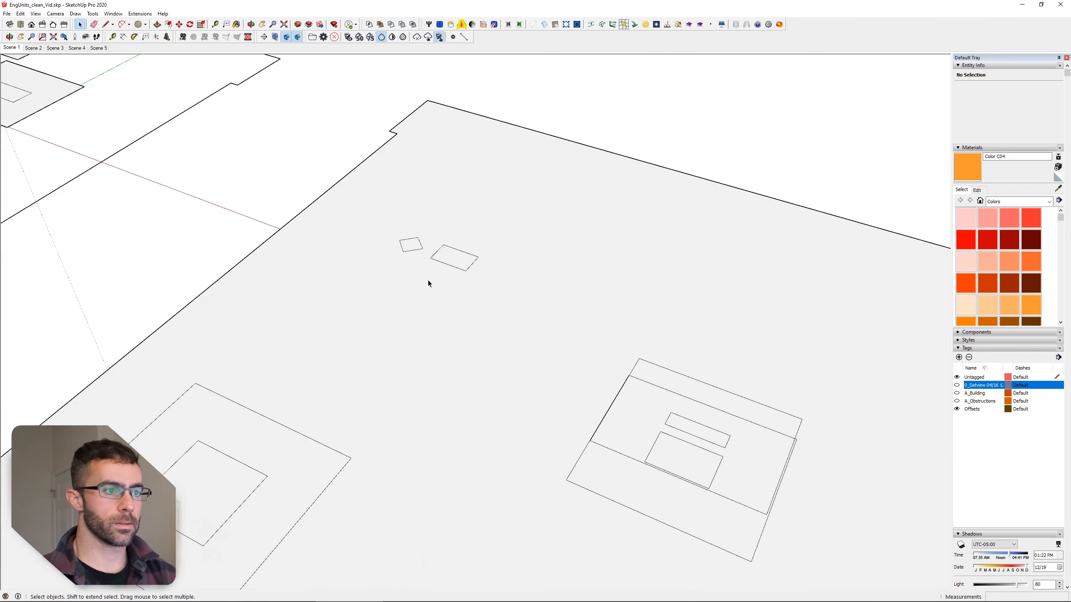
pyautogui.click(437, 277)
pyautogui.click(466, 256)
pyautogui.press('o')
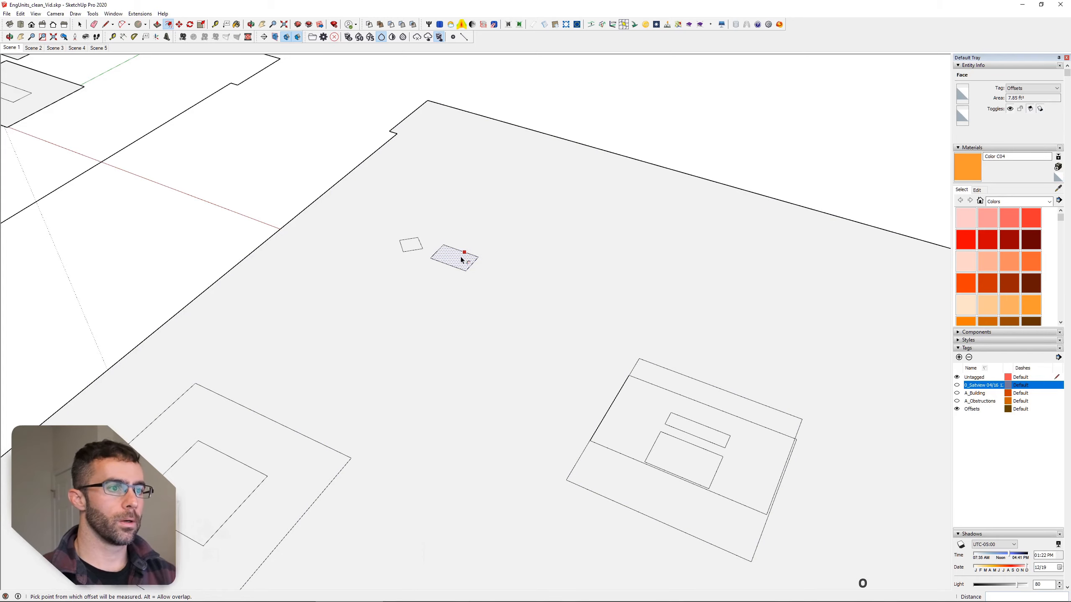
pyautogui.click(466, 256)
pyautogui.scroll(-4, 413, 244)
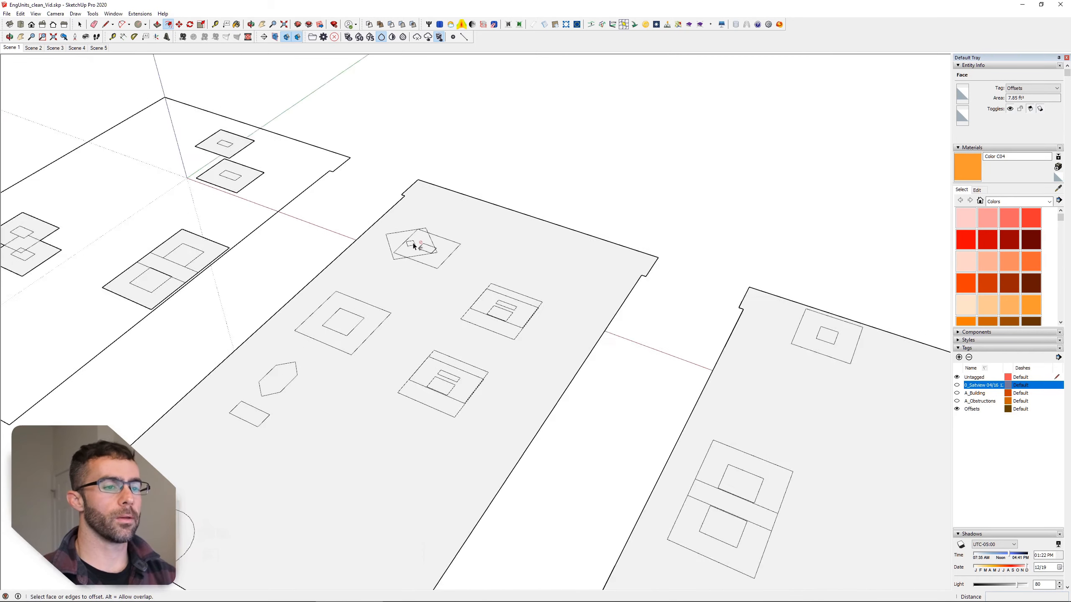
pyautogui.click(417, 248)
# Step: Redraw the near short edge of the leftmost roof with the Line tool to close its outline into a face
pyautogui.keyDown('shift'); pyautogui.moveTo(399, 406); pyautogui.dragTo(453, 328, button='middle'); pyautogui.keyUp('shift')
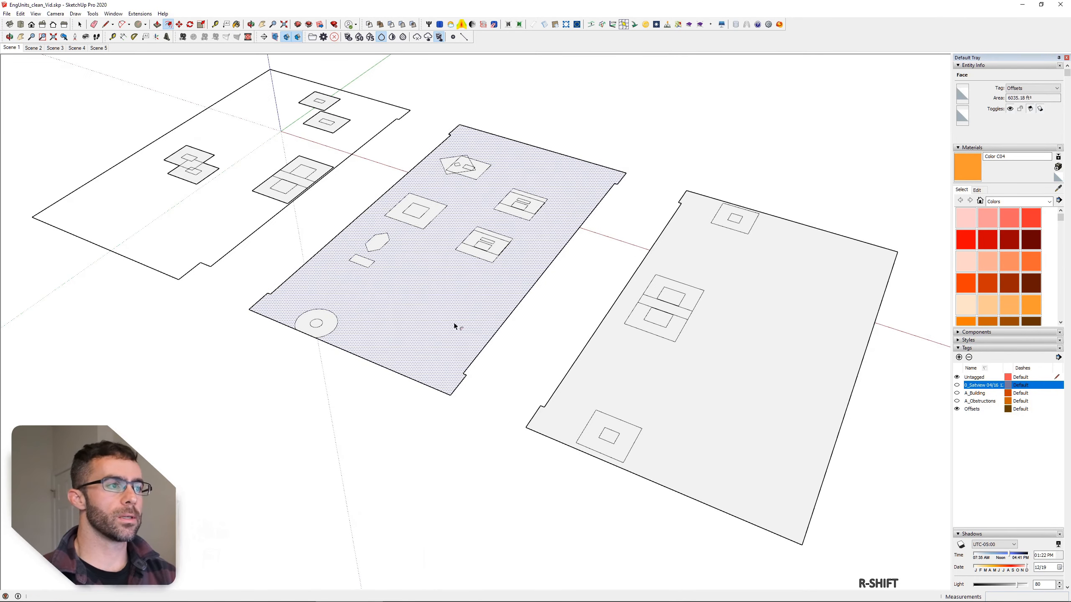
pyautogui.press('l')
pyautogui.click(179, 278)
pyautogui.click(33, 217)
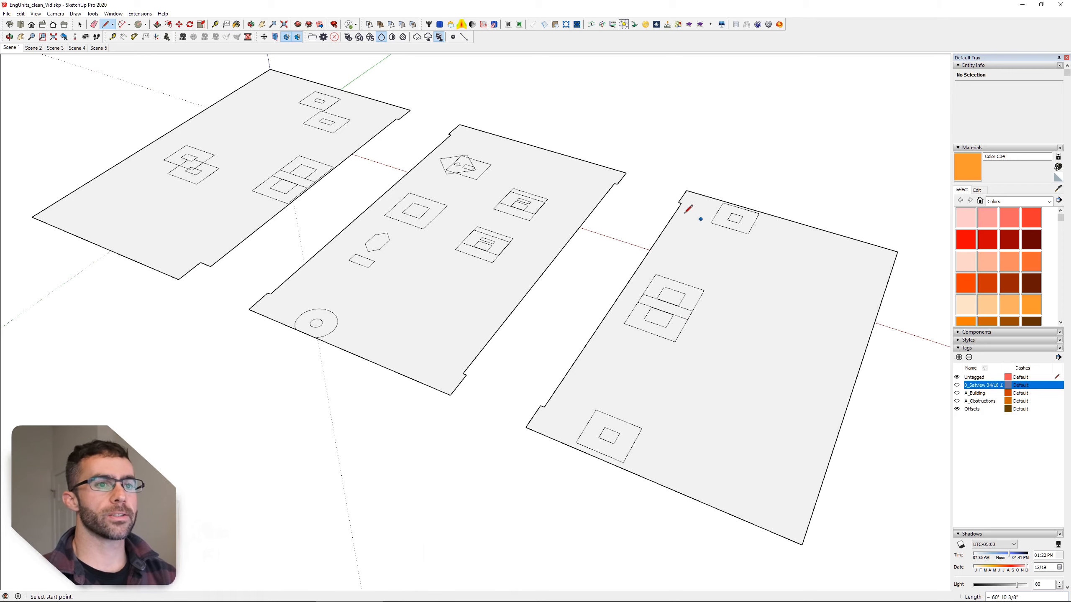
# Step: Switch to the Trane Rooftop Air Handlers PDF and open its Dimension and Weights section from the contents page
pyautogui.scroll(5, 373, 233)
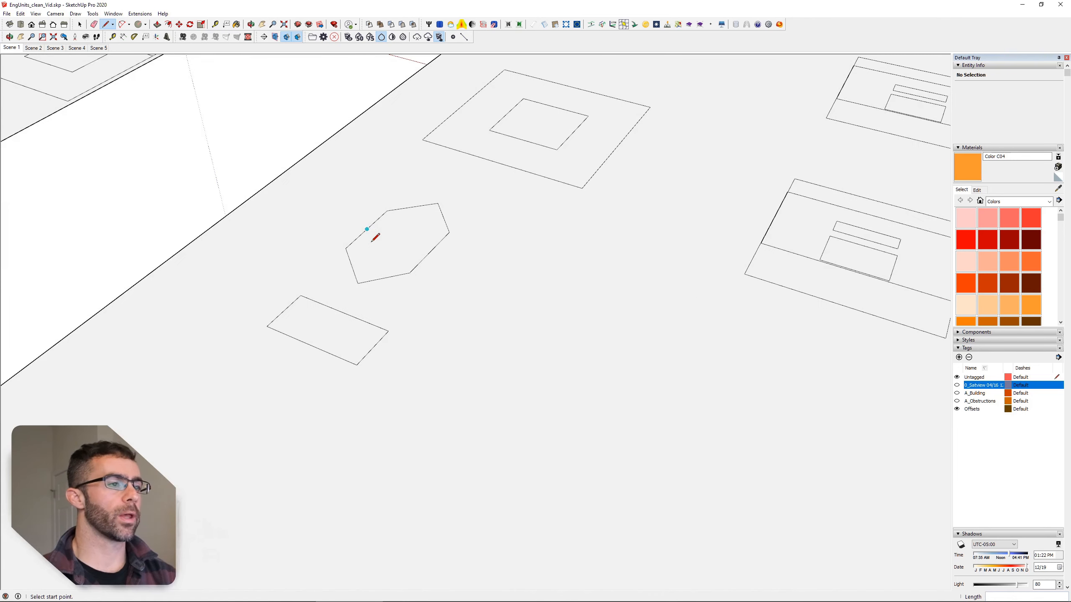
pyautogui.press('space')
pyautogui.scroll(-2, 407, 244)
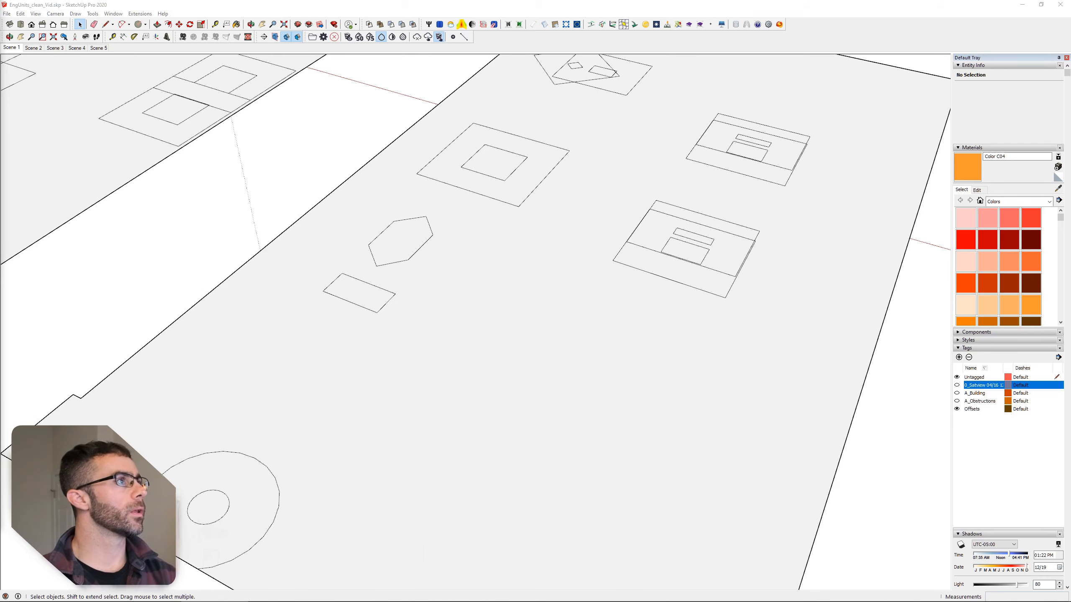
pyautogui.press('ctrl+KP_2')
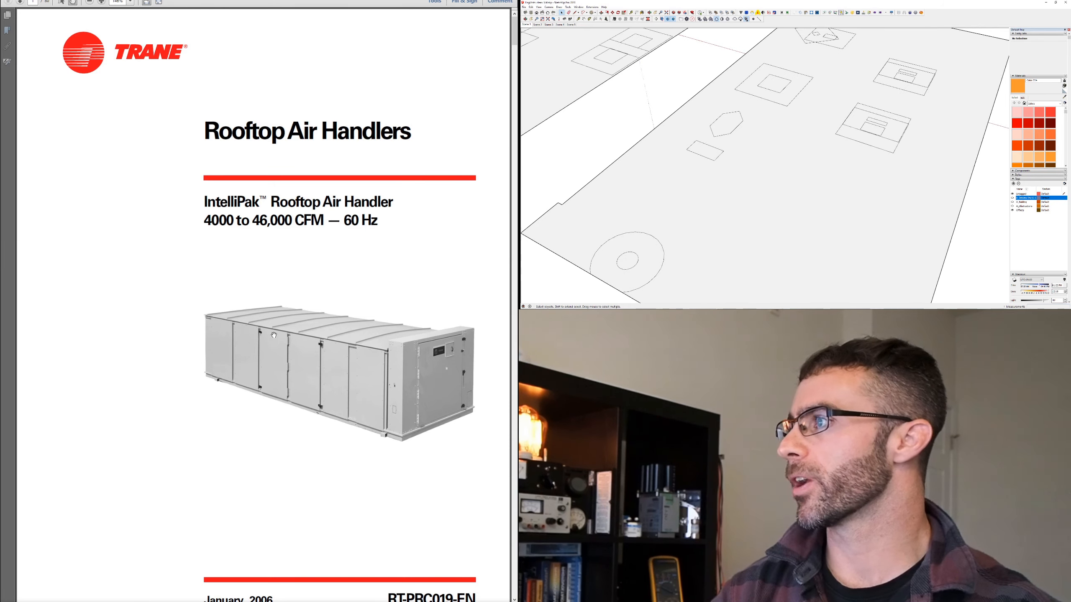
pyautogui.scroll(-10, 274, 336)
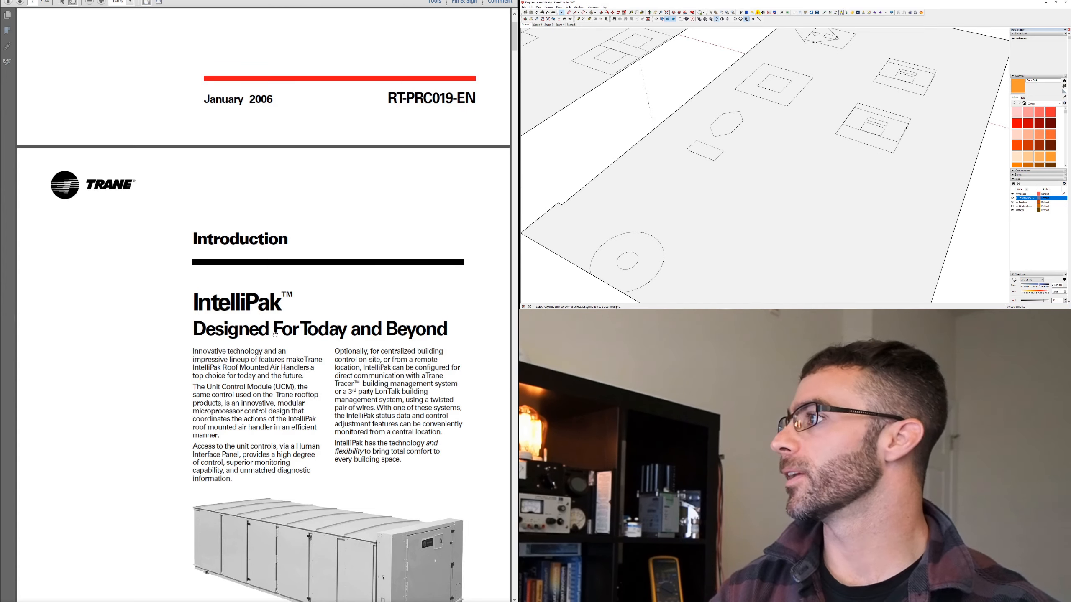
pyautogui.scroll(-15, 274, 335)
pyautogui.scroll(5, 275, 337)
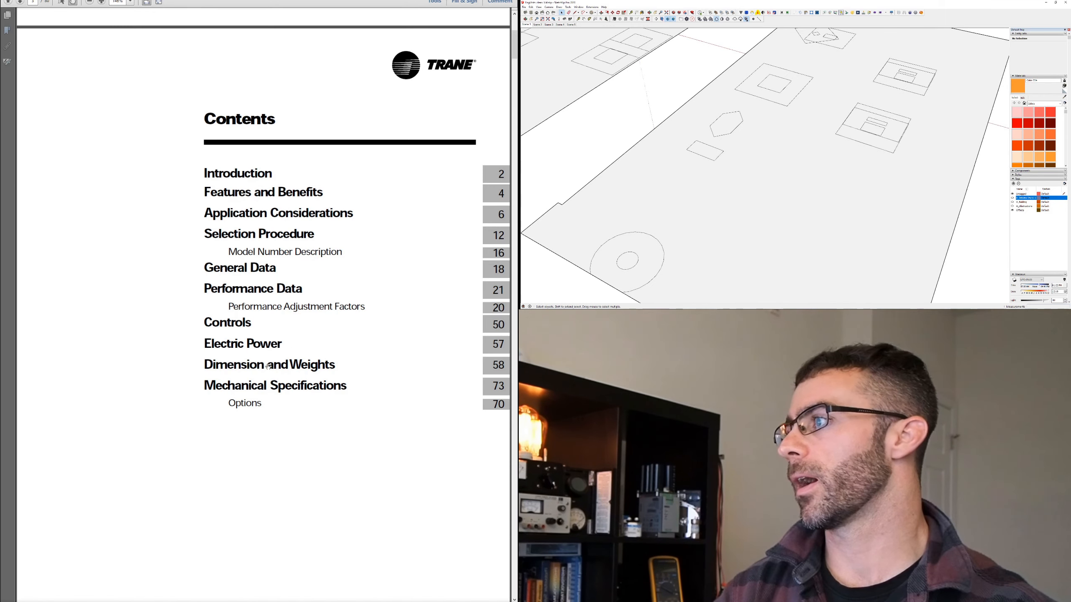
pyautogui.click(502, 365)
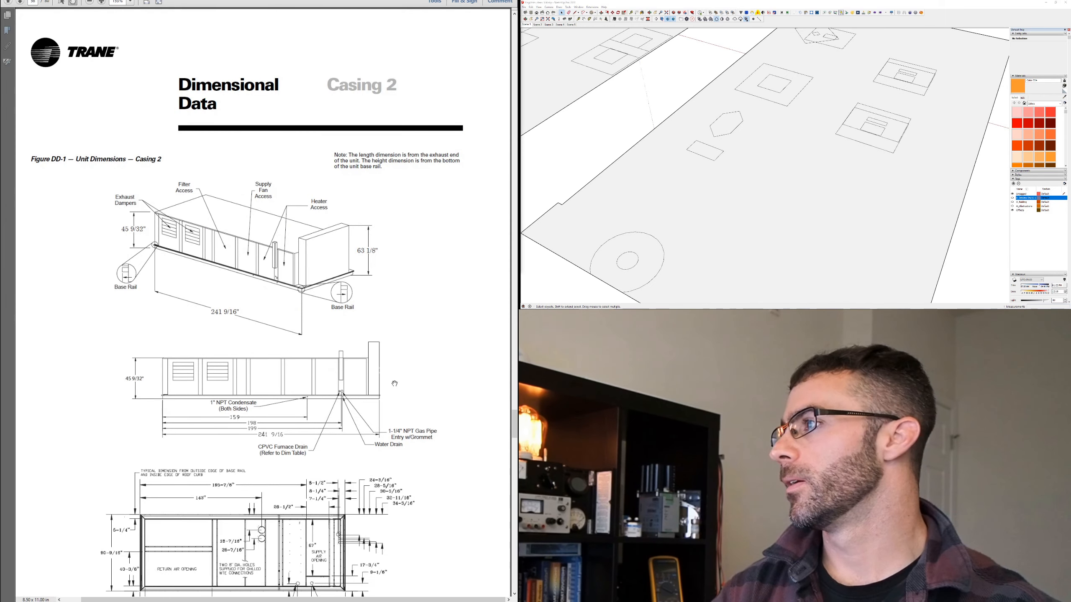
# Step: Examine the dimensional data through to the Casings 2-9 service clearance diagram, its end clearances and its door clearance notes
pyautogui.scroll(-15, 317, 282)
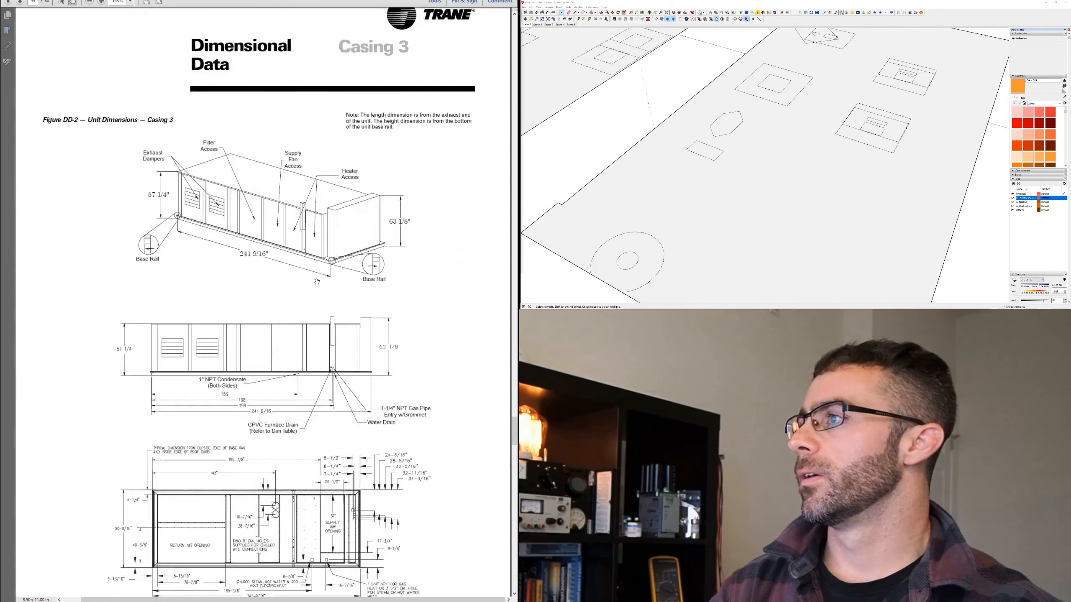
pyautogui.scroll(-10, 317, 282)
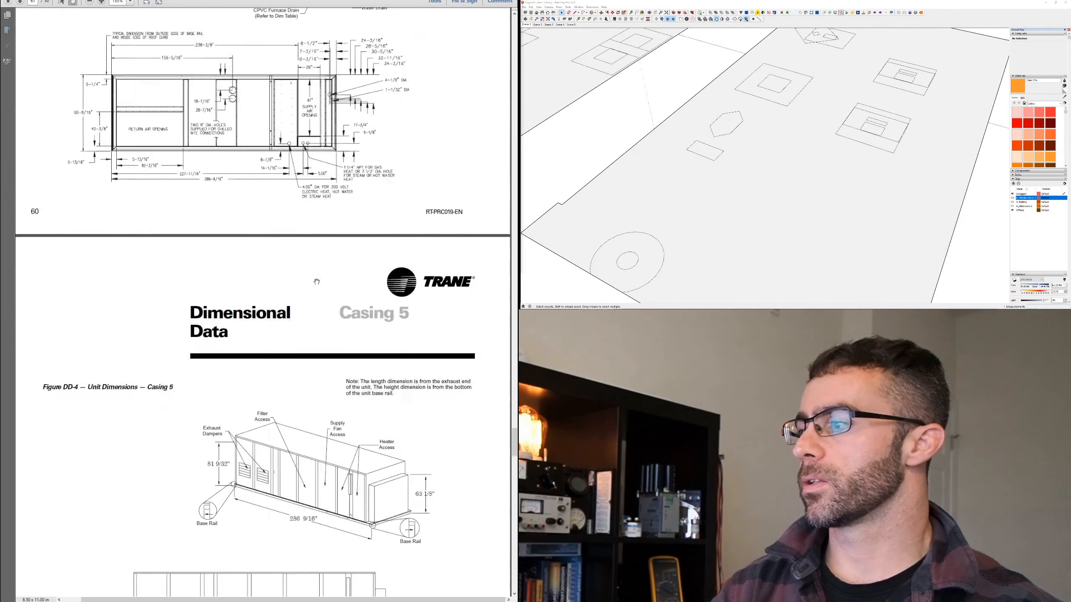
pyautogui.scroll(-20, 317, 282)
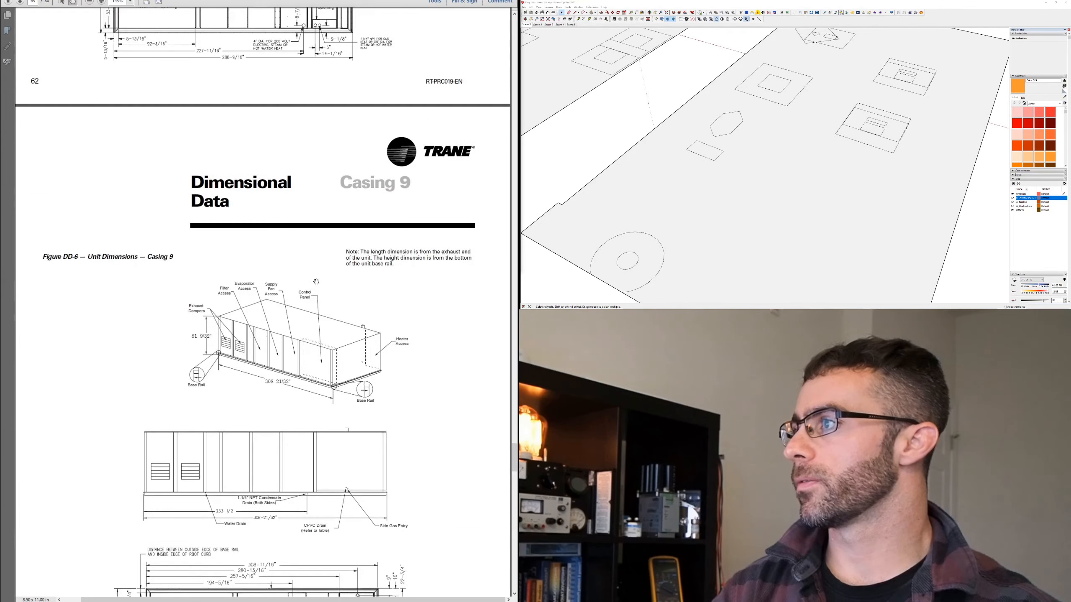
pyautogui.scroll(-10, 316, 282)
pyautogui.scroll(8, 316, 281)
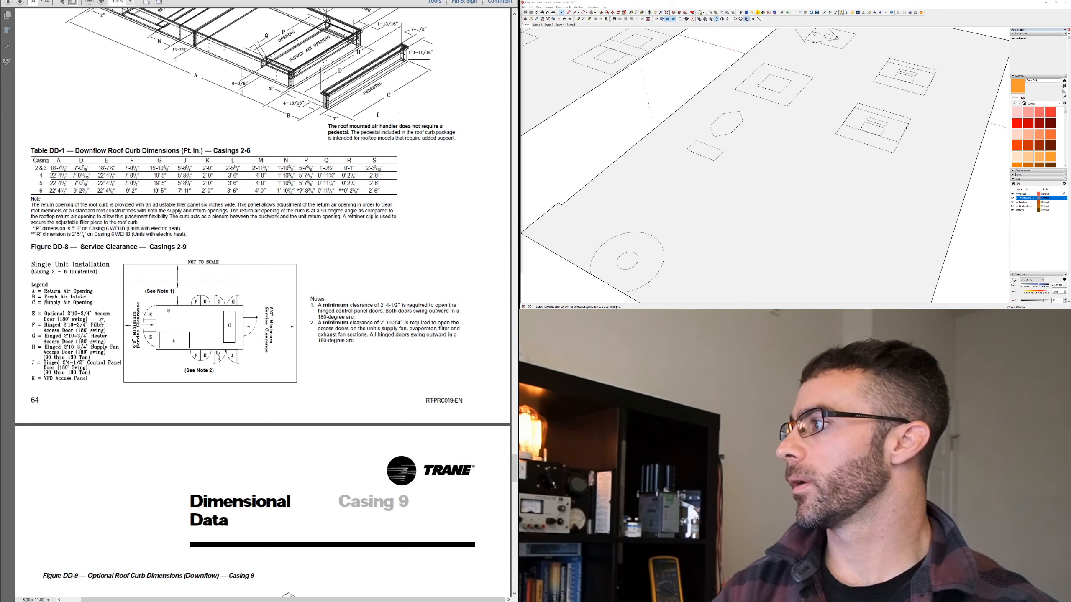
pyautogui.keyDown('ctrl'); pyautogui.scroll(4, 102, 321); pyautogui.keyUp('ctrl')
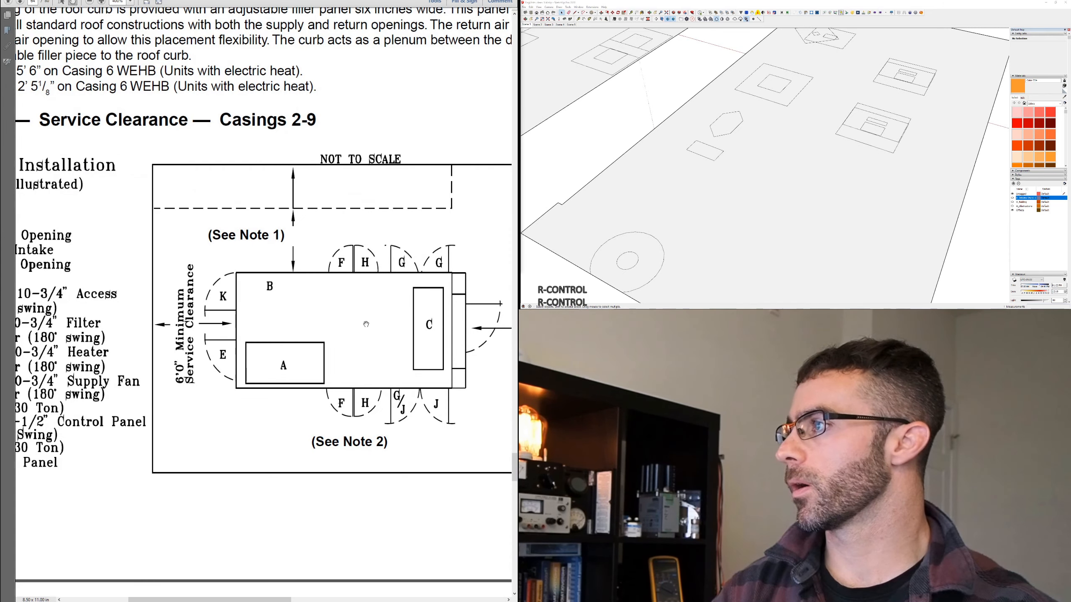
pyautogui.moveTo(366, 324); pyautogui.dragTo(261, 331)
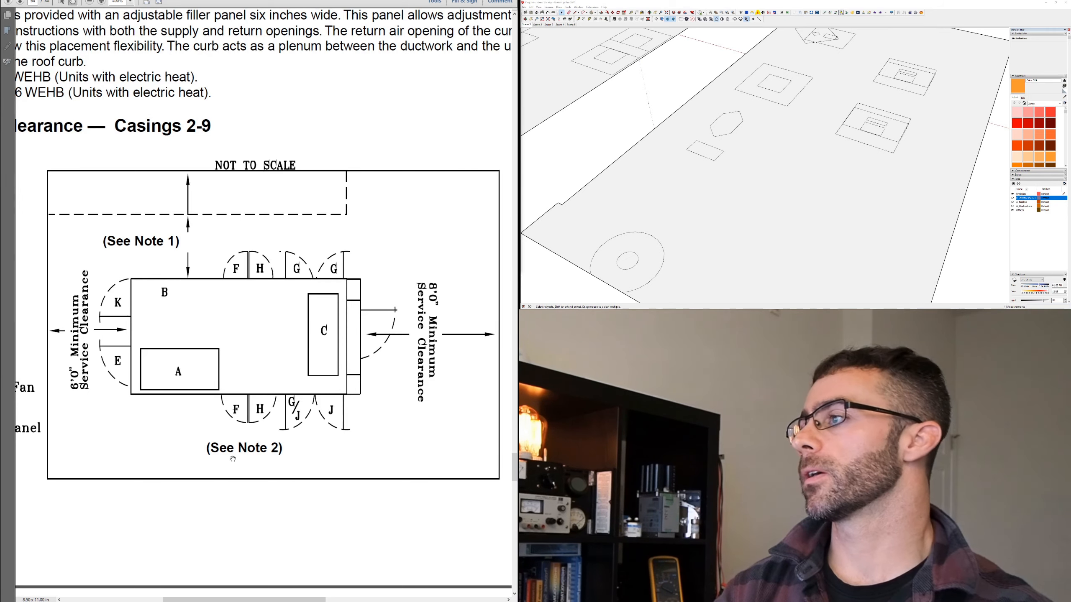
pyautogui.moveTo(438, 400); pyautogui.dragTo(64, 394)
pyautogui.moveTo(321, 402); pyautogui.dragTo(260, 407)
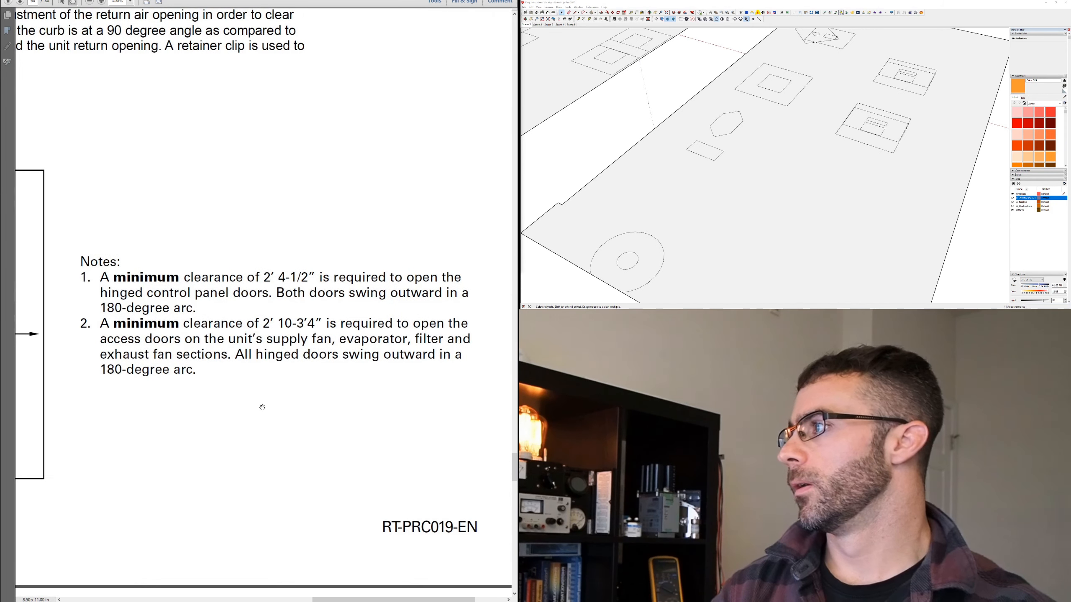
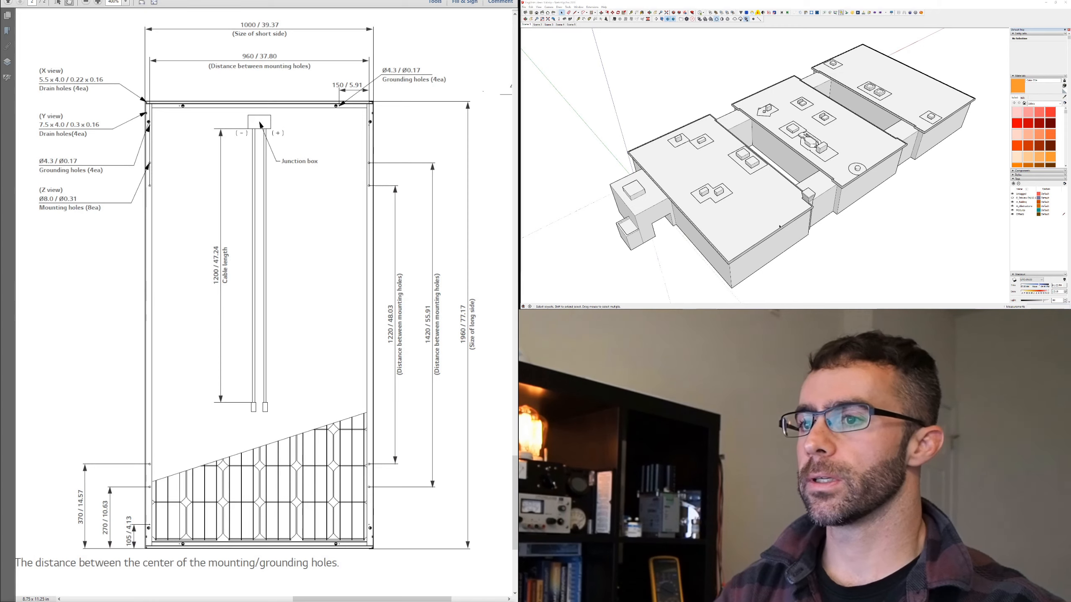
# Step: Draw a 1960 mm line on the open ground beside the end building as the module's long side
pyautogui.moveTo(796, 250)
pyautogui.keyDown('shift'); pyautogui.mouseDown(button='middle')
pyautogui.moveTo(716, 105)
pyautogui.moveTo(674, 140)
pyautogui.moveTo(663, 129)
pyautogui.moveTo(829, 200)
pyautogui.moveTo(758, 224)
pyautogui.mouseUp(button='middle'); pyautogui.keyUp('shift')
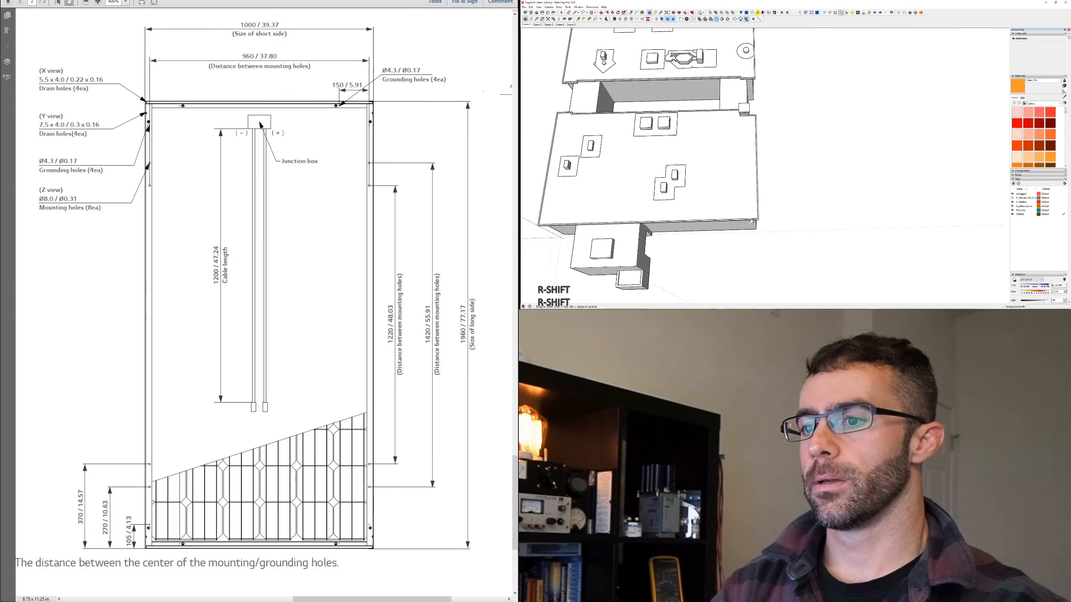
pyautogui.scroll(3, 841, 235)
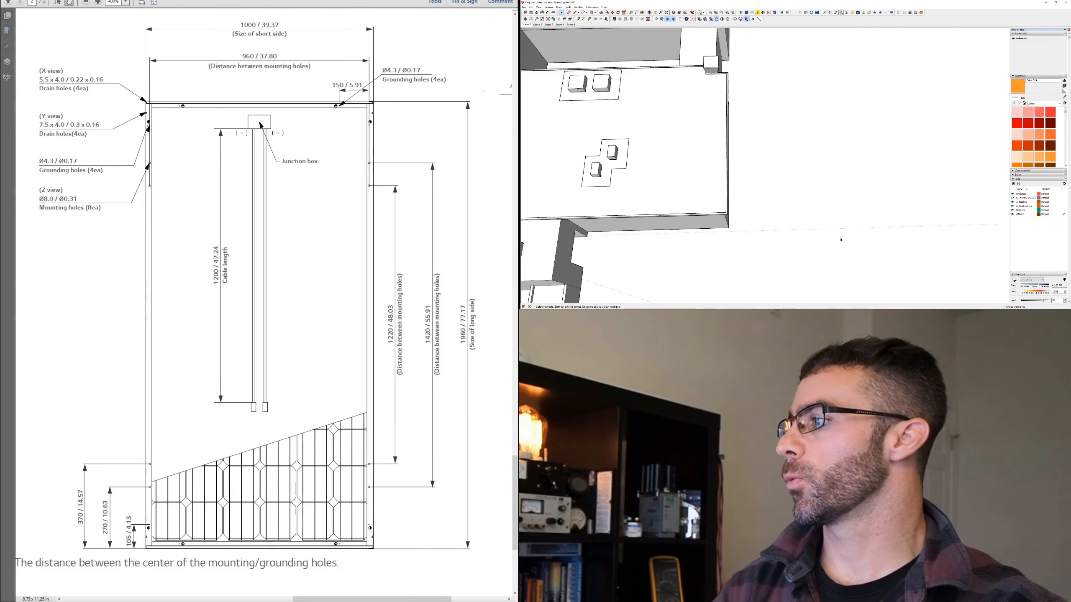
pyautogui.press('l')
pyautogui.click(834, 228)
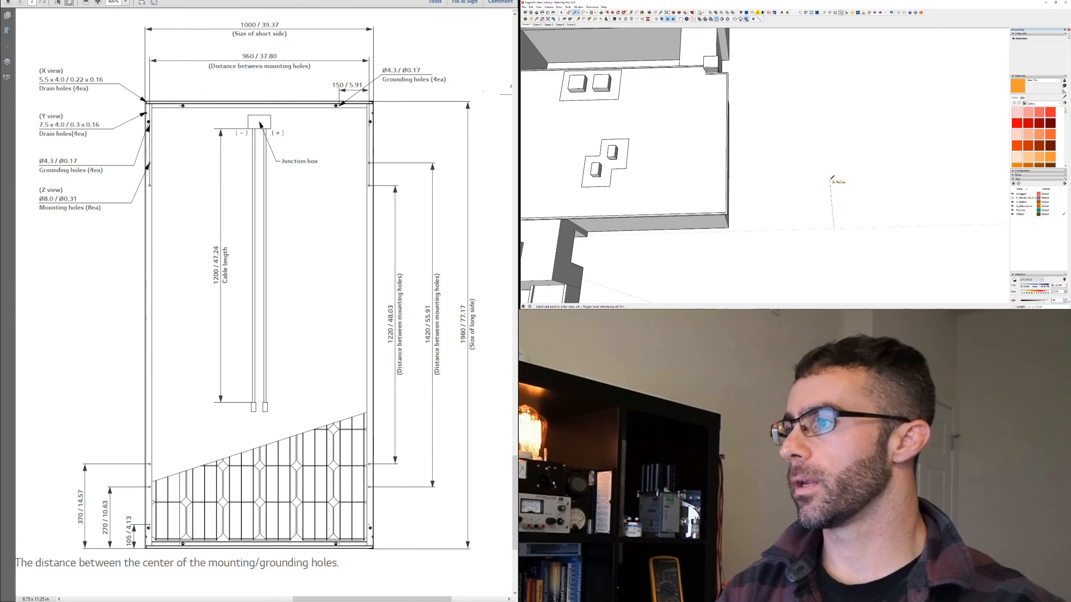
pyautogui.write('1960')
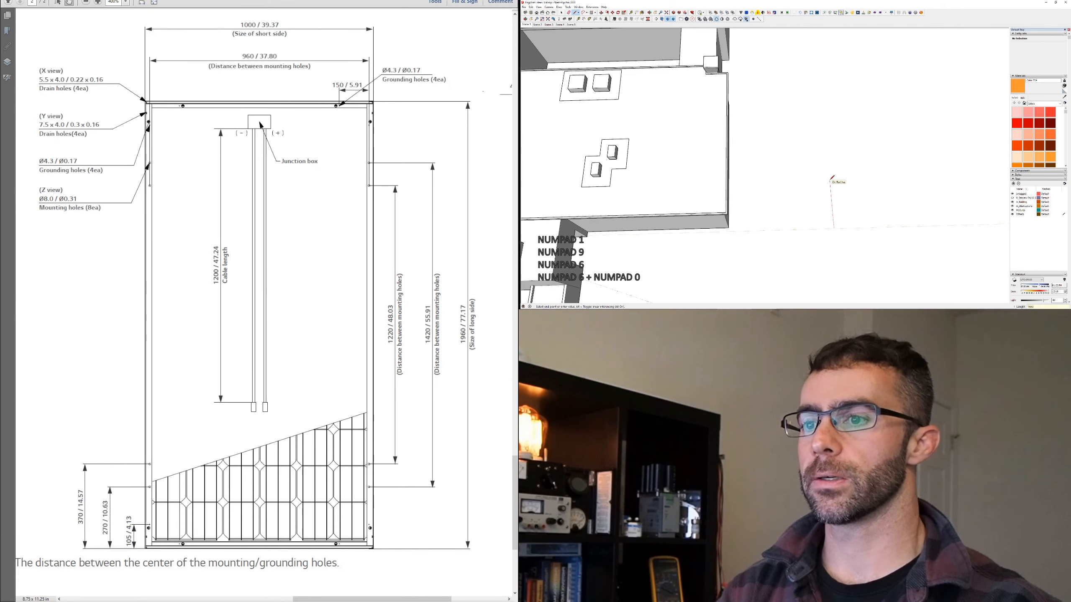
pyautogui.write('mm')
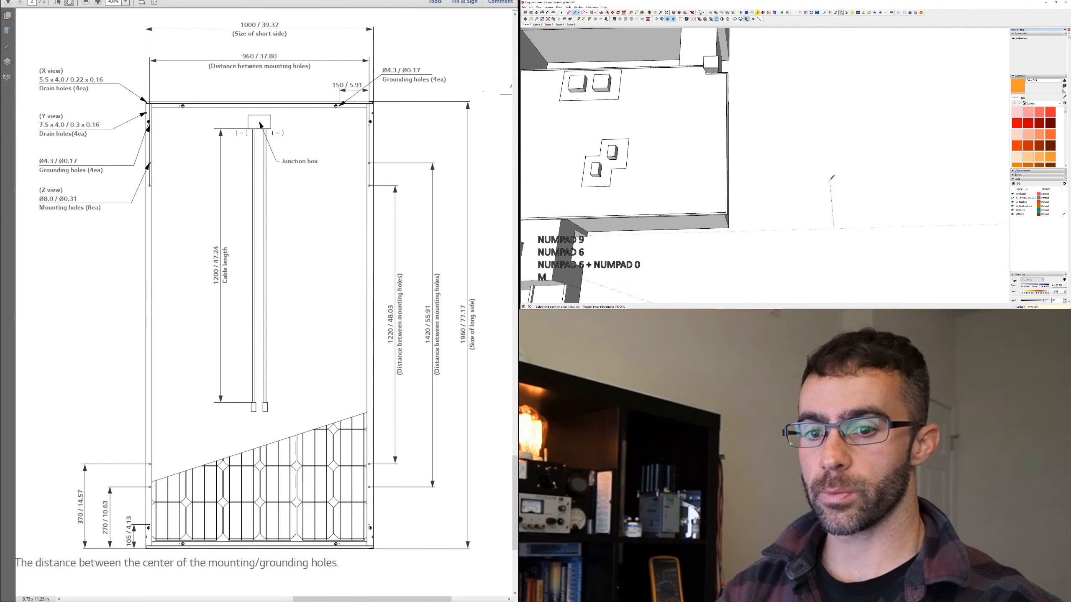
pyautogui.press('Return')
# Step: Draw a 1000 mm line perpendicular to the far end of the long side as the module's short side
pyautogui.scroll(1, 846, 234)
pyautogui.scroll(5, 845, 233)
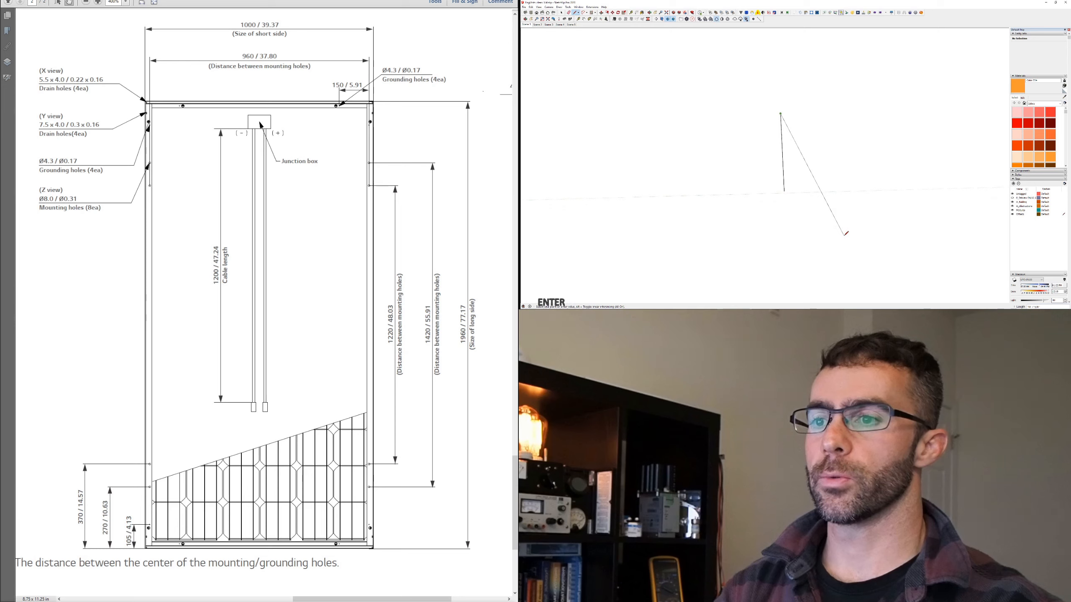
pyautogui.scroll(2, 811, 151)
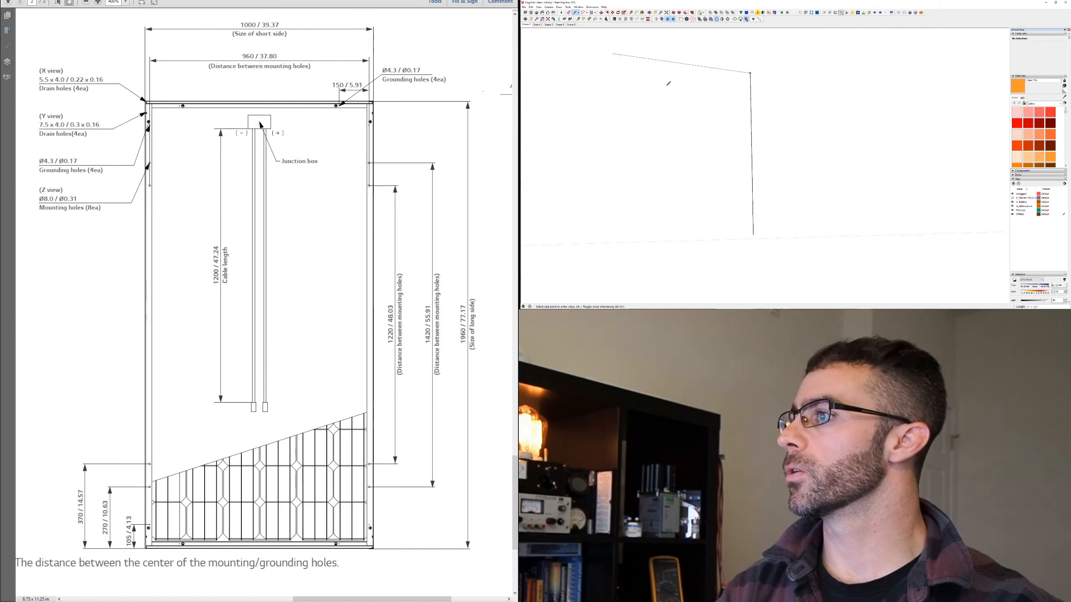
pyautogui.write('1000')
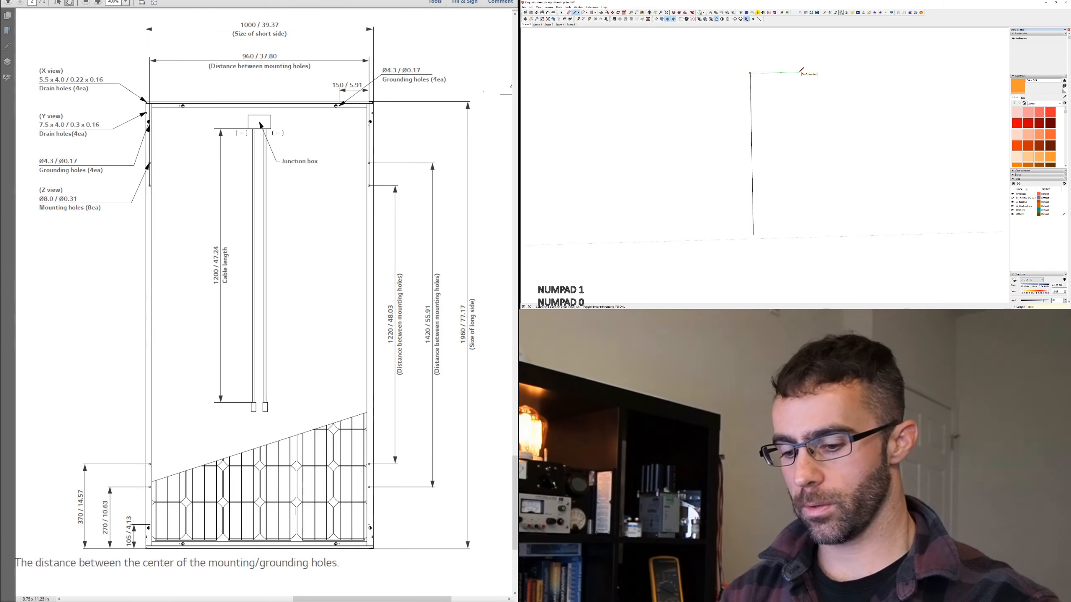
pyautogui.write('mm')
pyautogui.press('BackSpace')
pyautogui.press('Return')
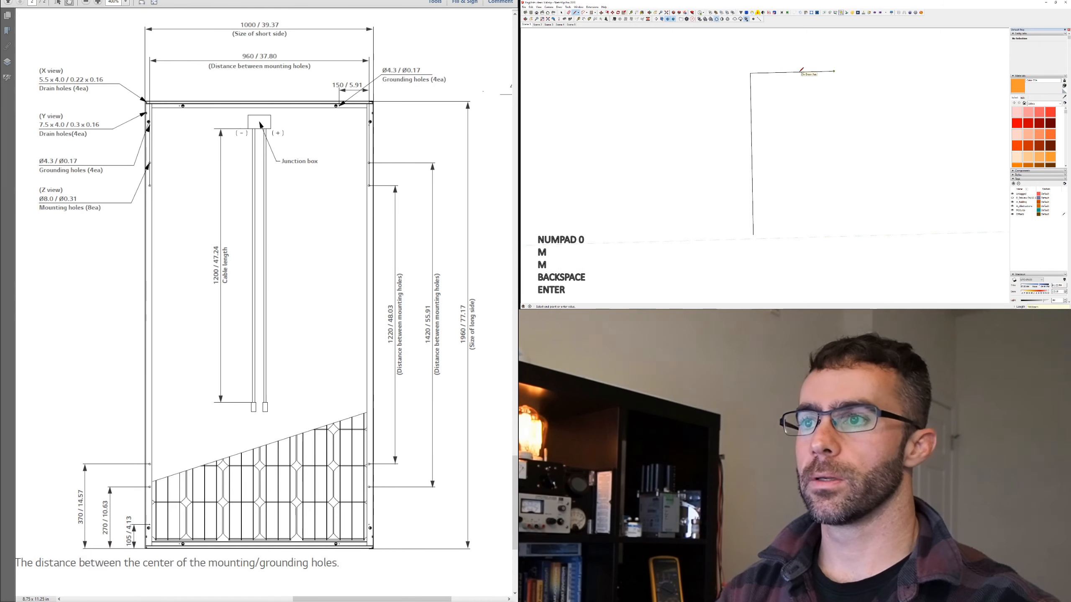
# Step: Draw the opposite long side and the remaining short side to close the module outline into a rectangular face
pyautogui.press('shift')
pyautogui.click(849, 229)
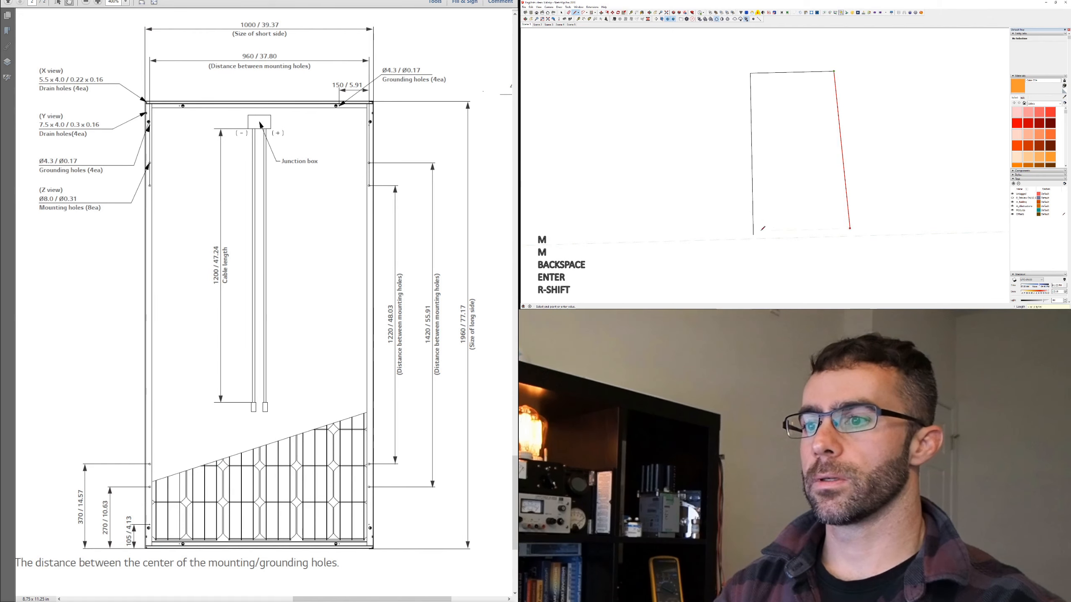
pyautogui.press('shift')
pyautogui.click(753, 234)
# Step: Bring the frame cross-sections into view in the datasheet and extrude the module rectangle upward to the 46 mm frame depth
pyautogui.moveTo(754, 233); pyautogui.dragTo(698, 155, button='middle')
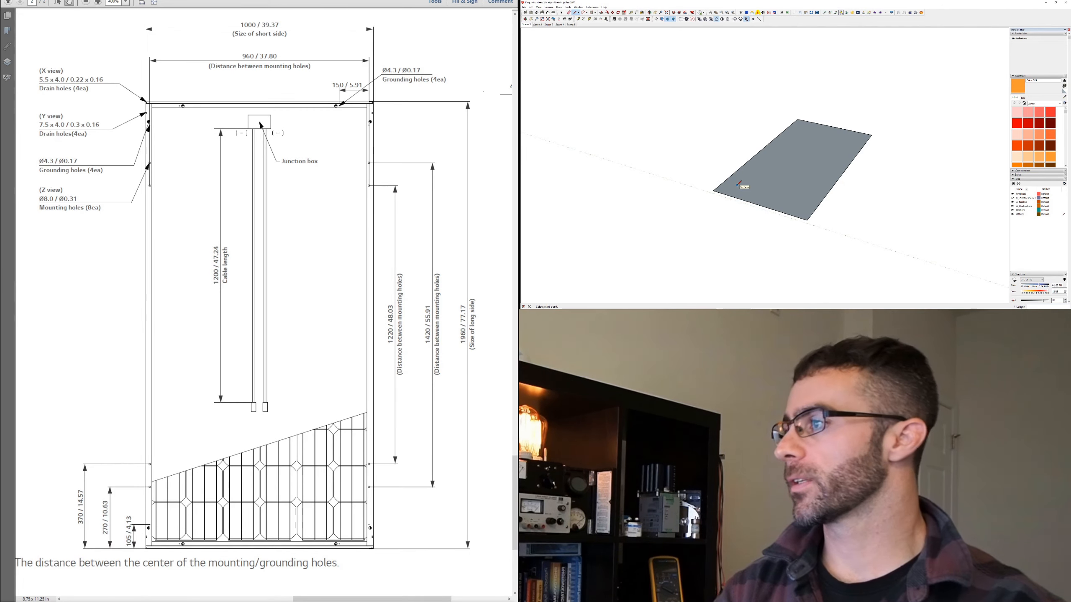
pyautogui.moveTo(170, 332)
pyautogui.mouseDown()
pyautogui.moveTo(236, 392)
pyautogui.moveTo(279, 480)
pyautogui.moveTo(238, 535)
pyautogui.mouseUp()
pyautogui.moveTo(392, 314)
pyautogui.mouseDown()
pyautogui.moveTo(197, 357)
pyautogui.moveTo(182, 410)
pyautogui.mouseUp()
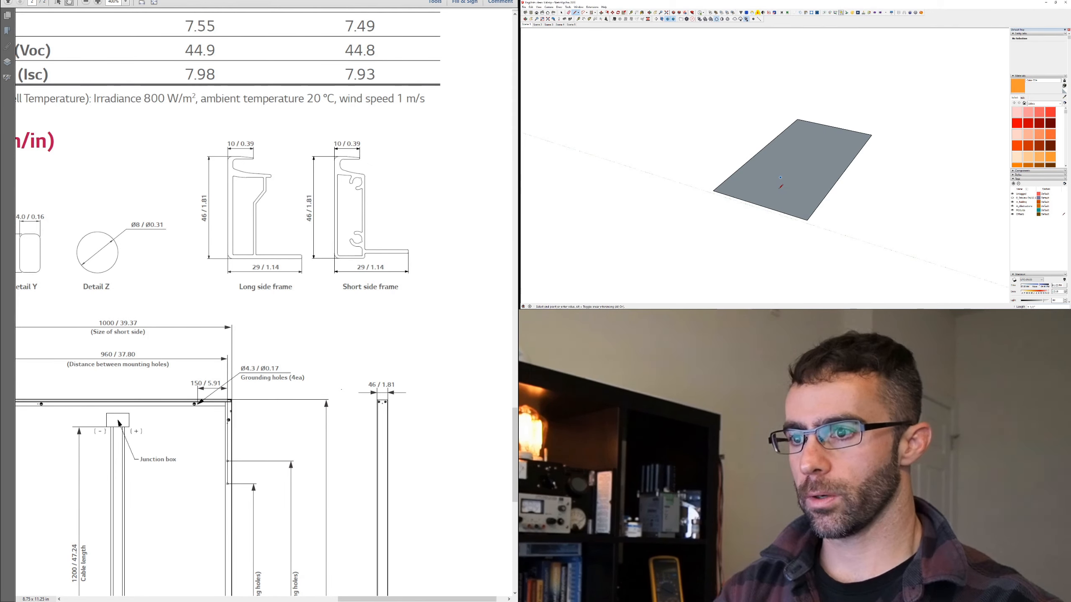
pyautogui.press('Escape')
pyautogui.press('p')
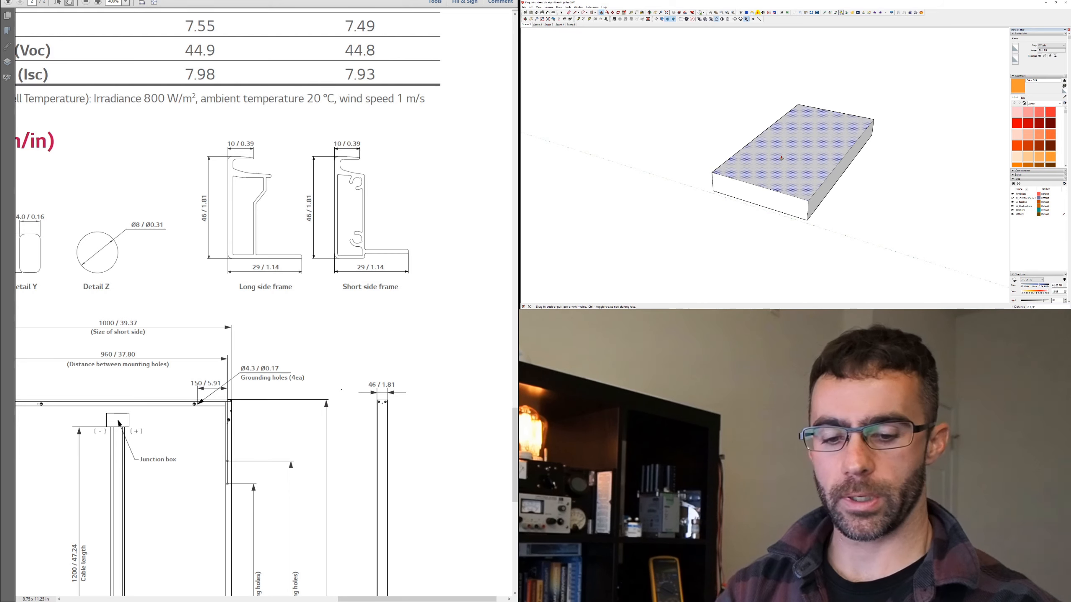
pyautogui.write('46mm')
pyautogui.press('Return')
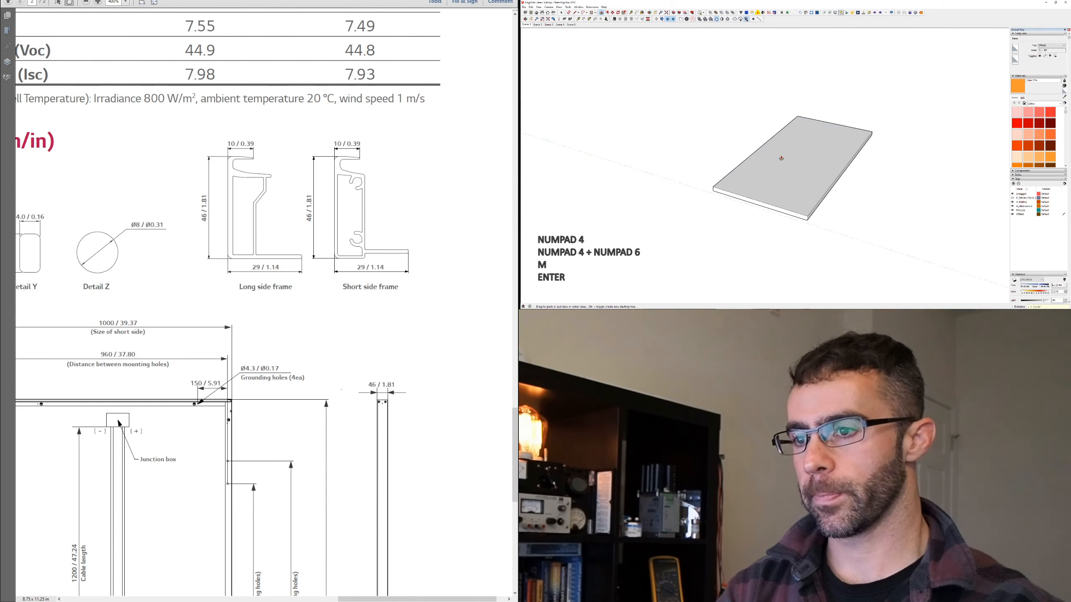
# Step: Offset the outline of the module's top face inward by 10 mm for the frame lip
pyautogui.press('space')
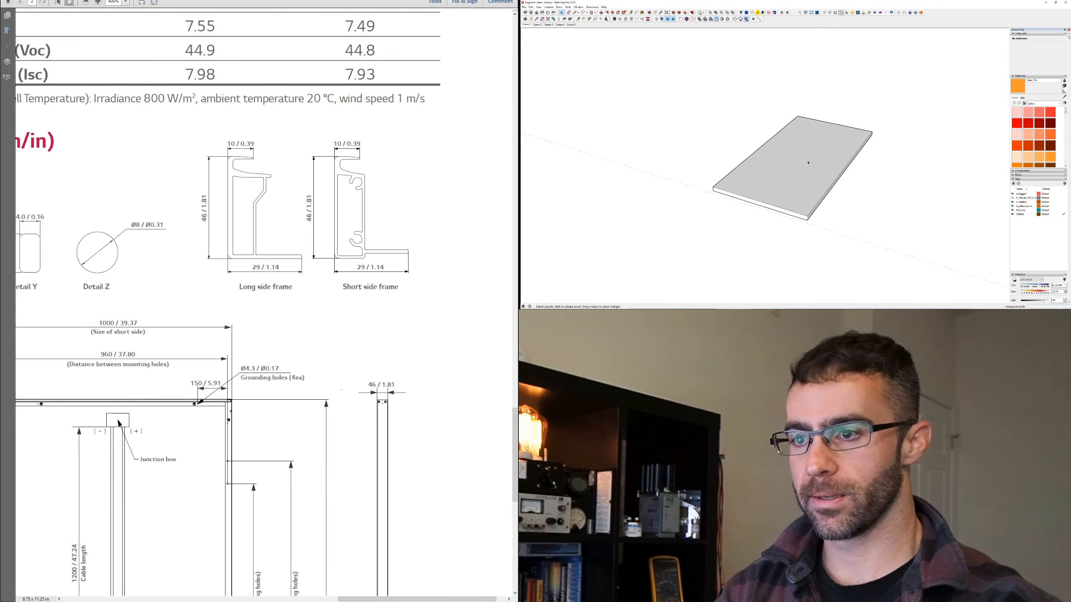
pyautogui.click(777, 157)
pyautogui.press('f')
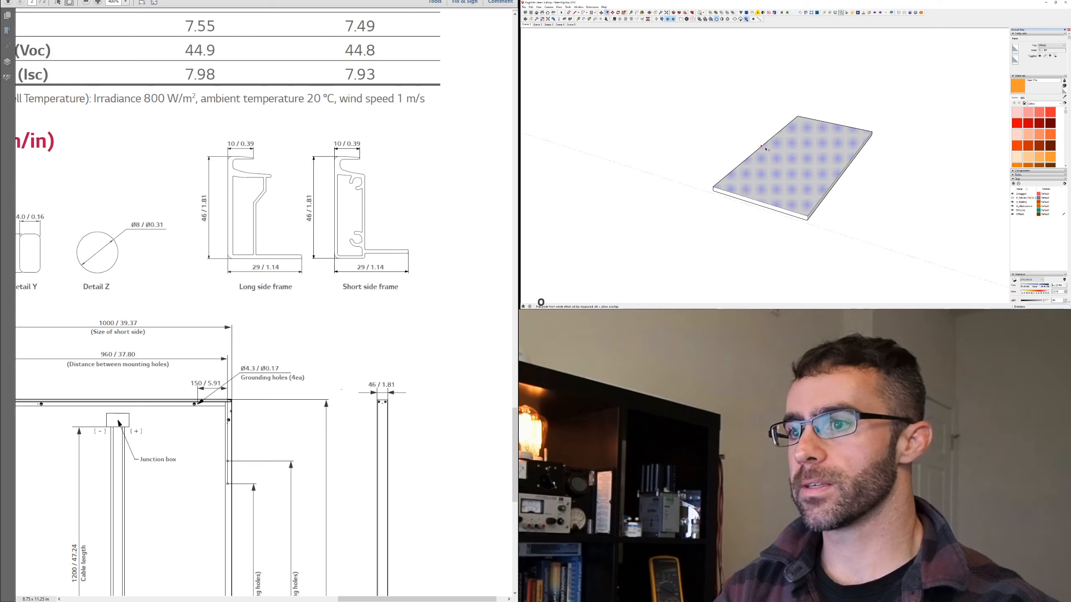
pyautogui.click(766, 149)
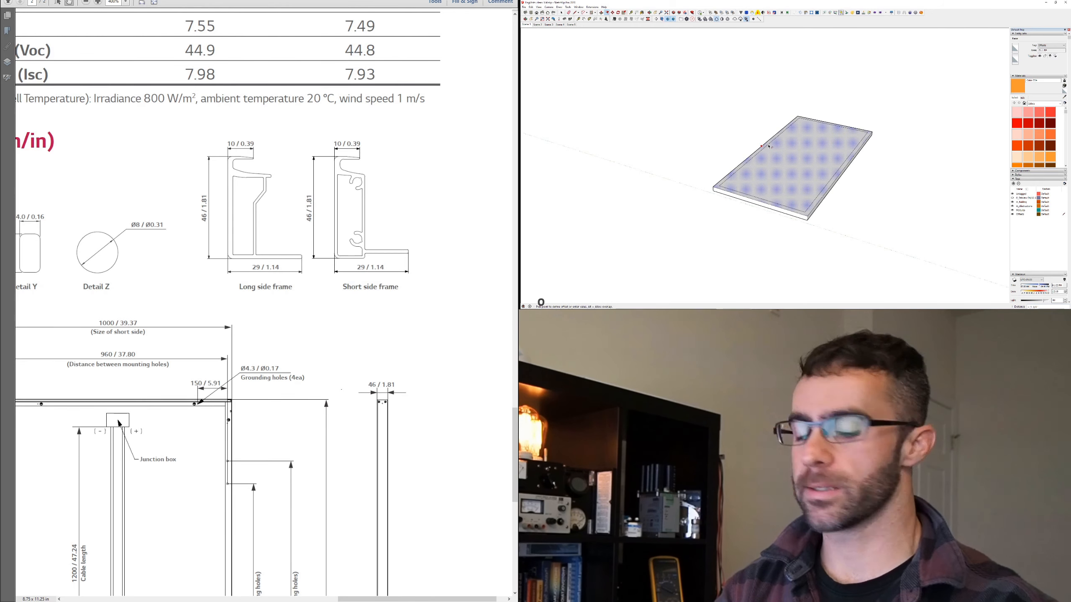
pyautogui.write('10')
pyautogui.press('Return')
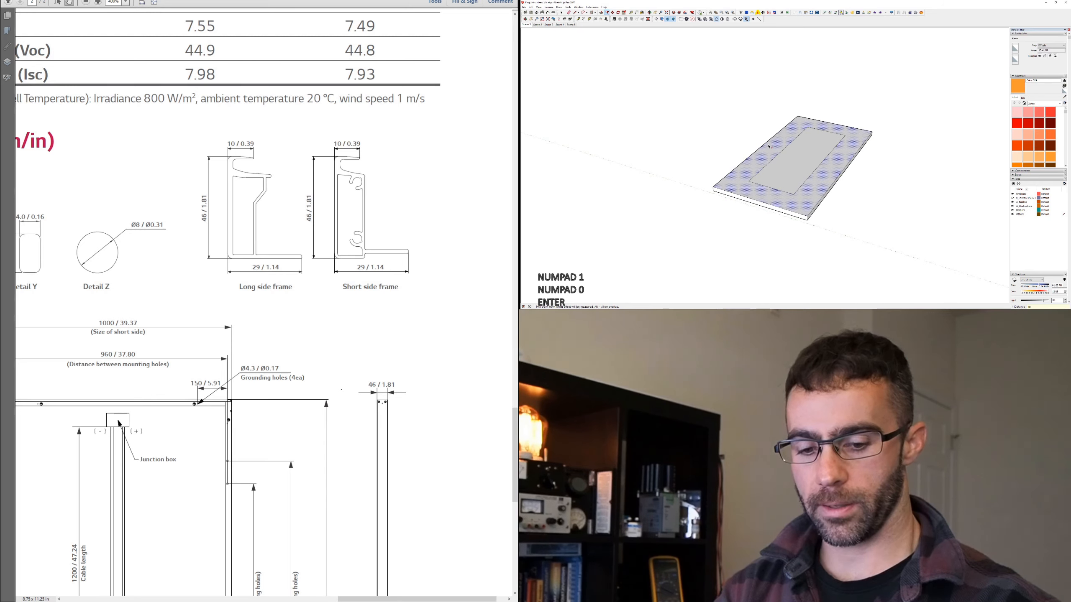
pyautogui.write('10mm')
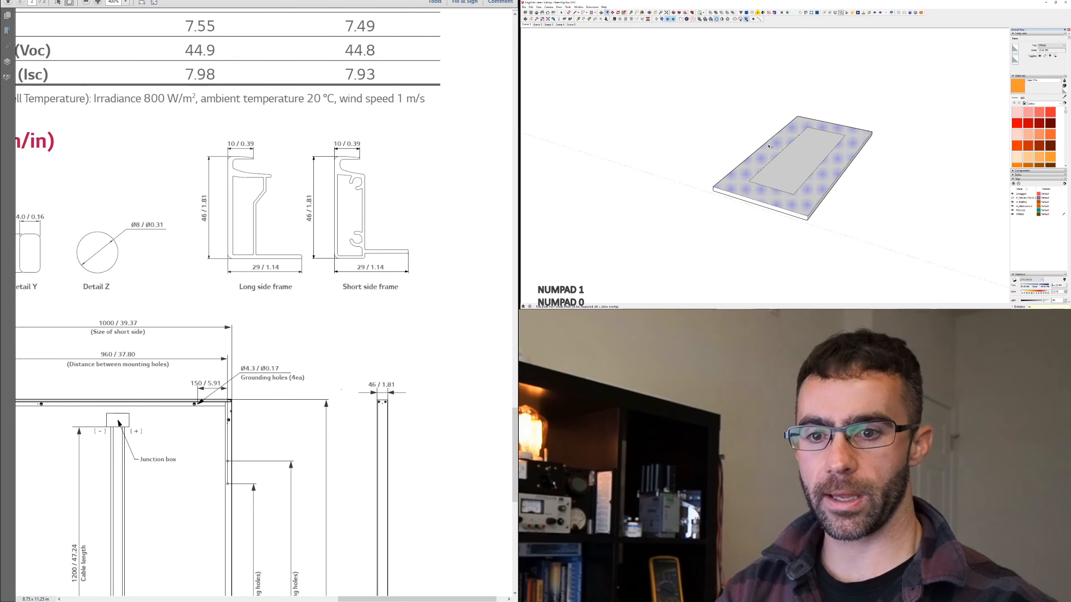
pyautogui.press('Return')
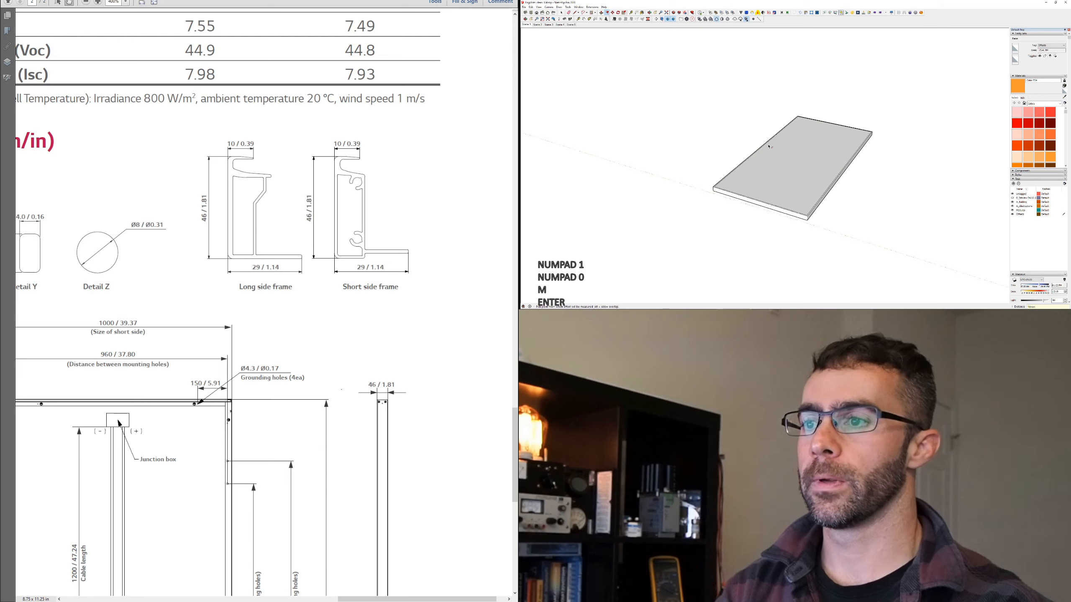
# Step: Offset the outline of the module's underside face inward by 29 mm for the bottom frame flange
pyautogui.scroll(5, 725, 188)
pyautogui.keyDown('shift'); pyautogui.moveTo(728, 211); pyautogui.dragTo(709, 202, button='middle'); pyautogui.keyUp('shift')
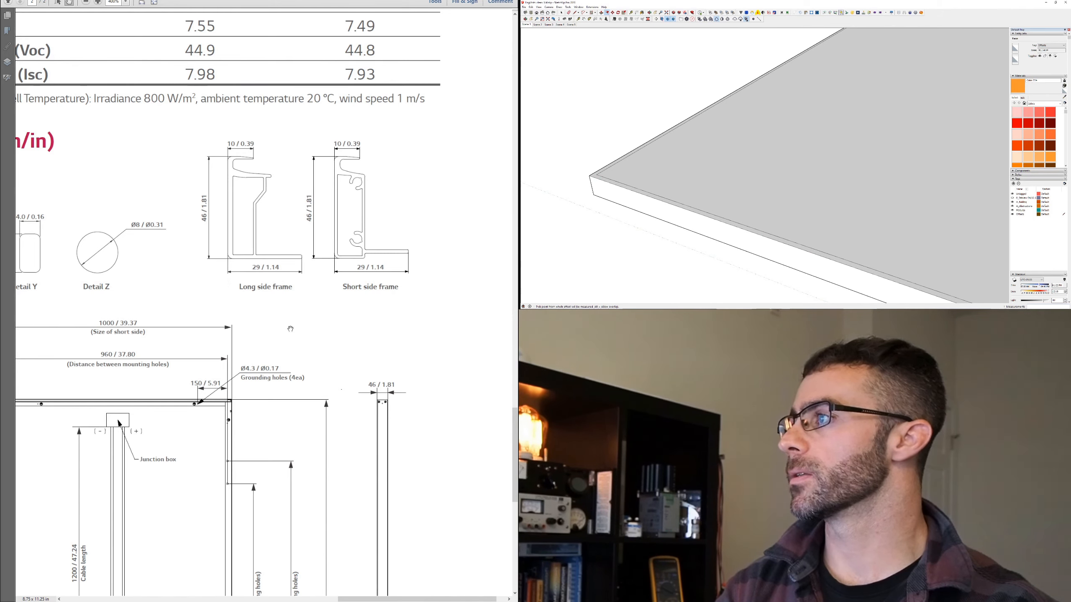
pyautogui.keyDown('shift'); pyautogui.moveTo(731, 208); pyautogui.dragTo(652, 187, button='middle'); pyautogui.keyUp('shift')
pyautogui.scroll(-3, 724, 221)
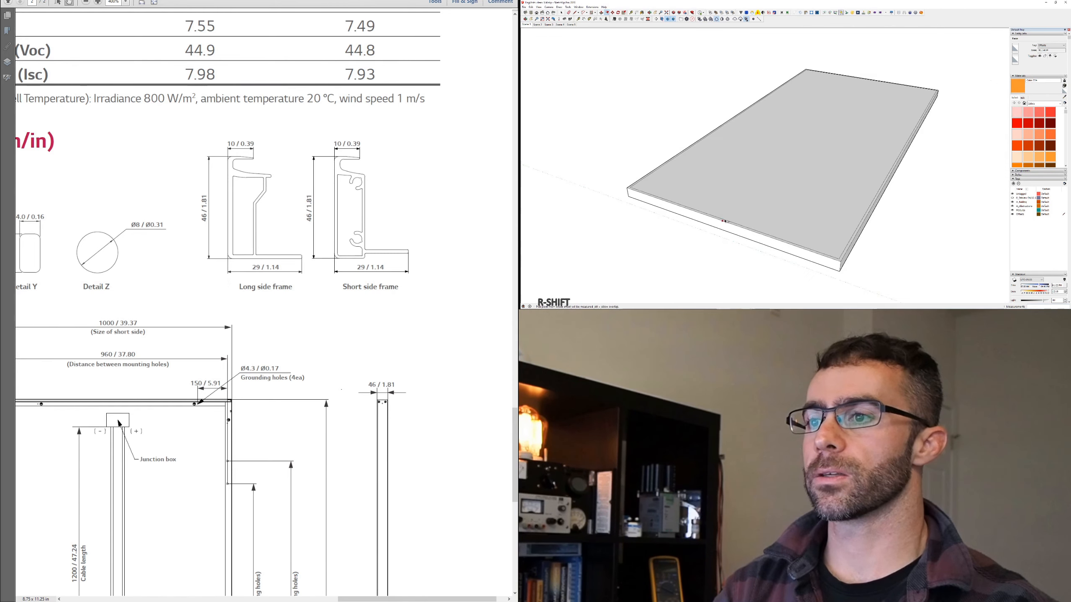
pyautogui.scroll(1, 724, 220)
pyautogui.moveTo(802, 253); pyautogui.dragTo(799, 93, button='middle')
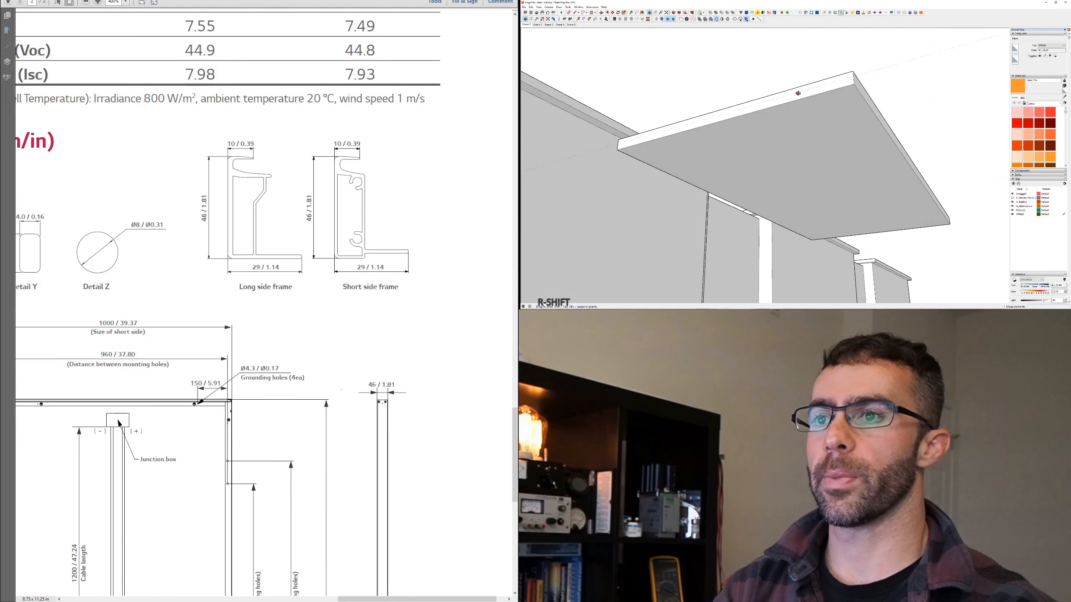
pyautogui.press('Escape')
pyautogui.click(839, 146)
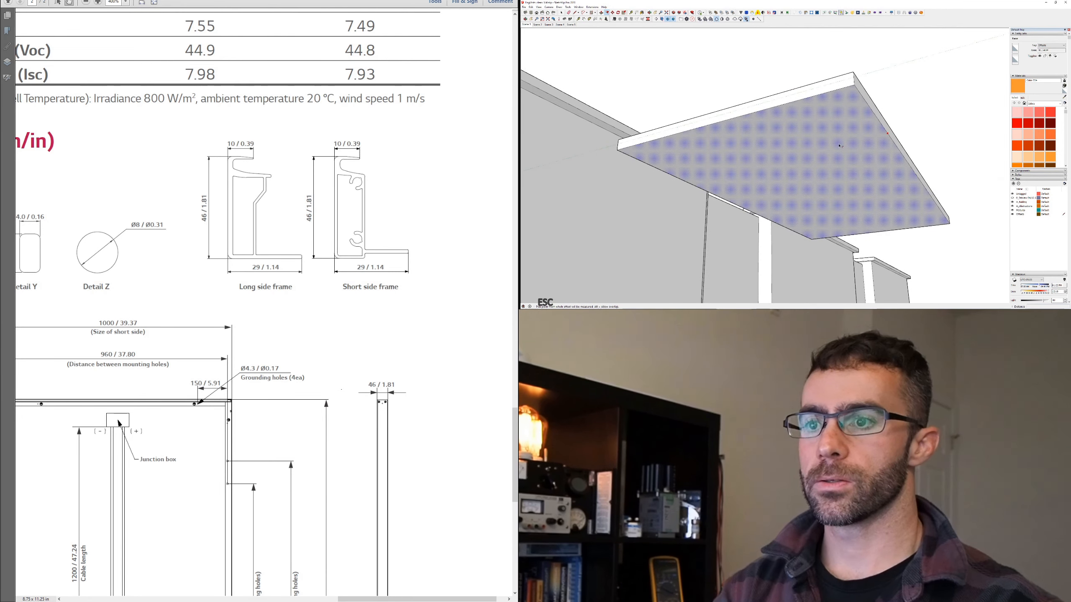
pyautogui.press('o')
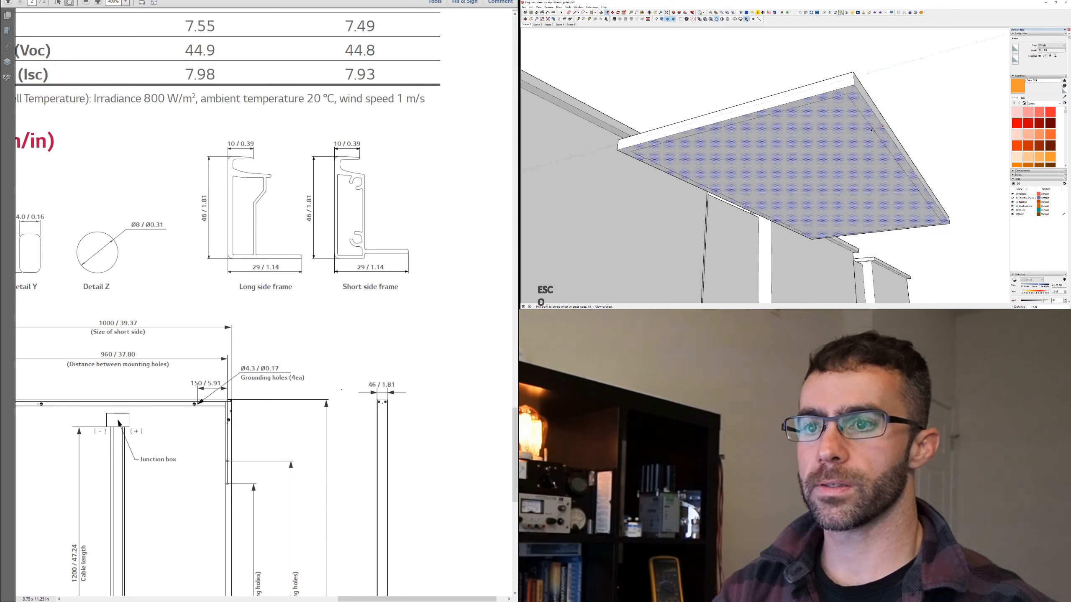
pyautogui.click(885, 128)
pyautogui.write('29m')
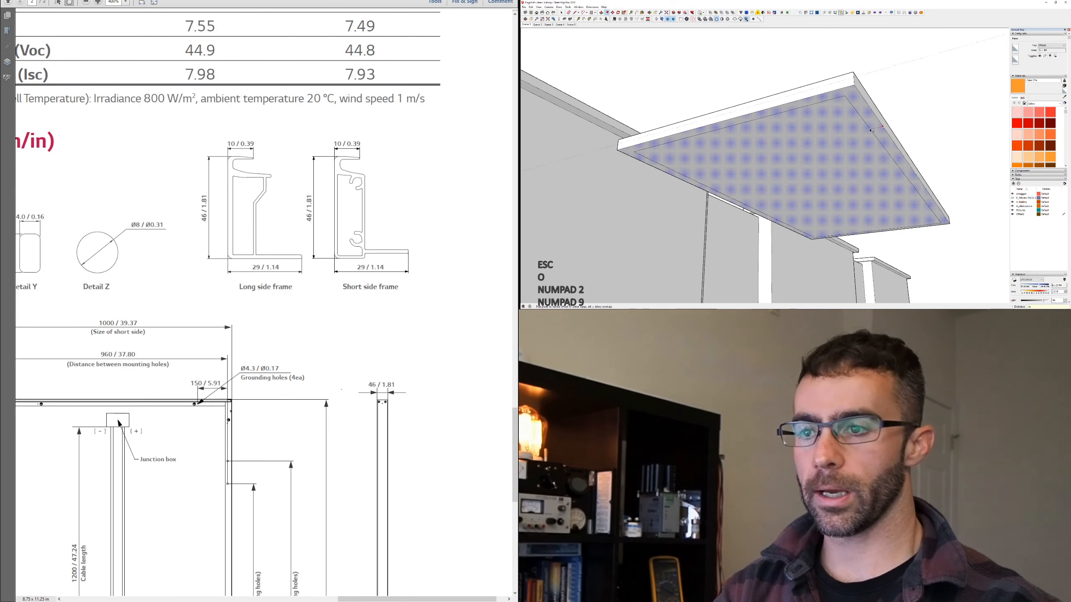
pyautogui.press('Return')
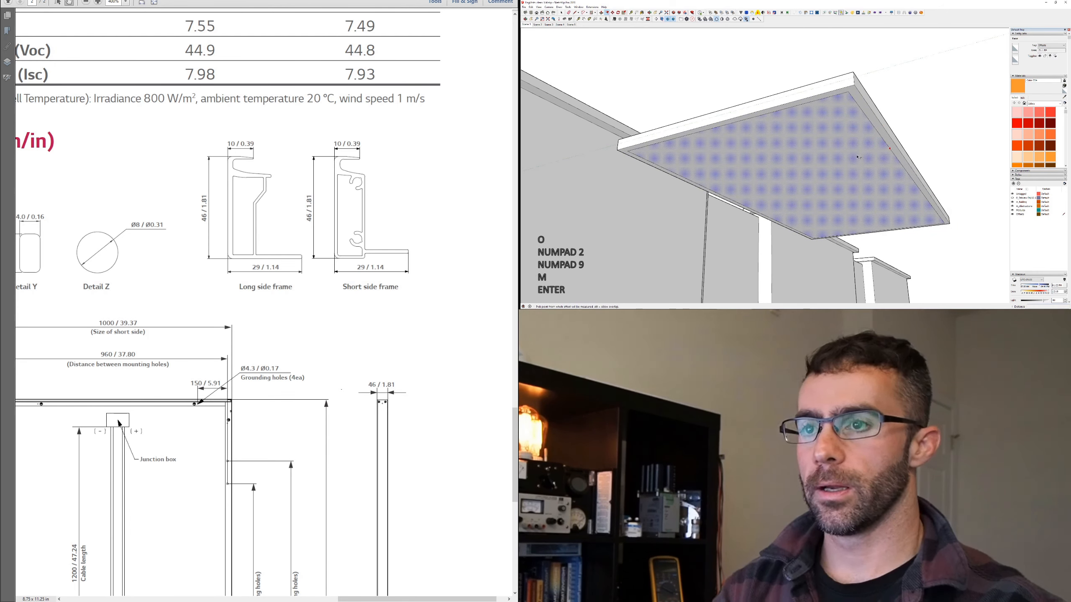
# Step: Push the inner underside face 30 mm into the module to recess the back within the frame
pyautogui.press('p')
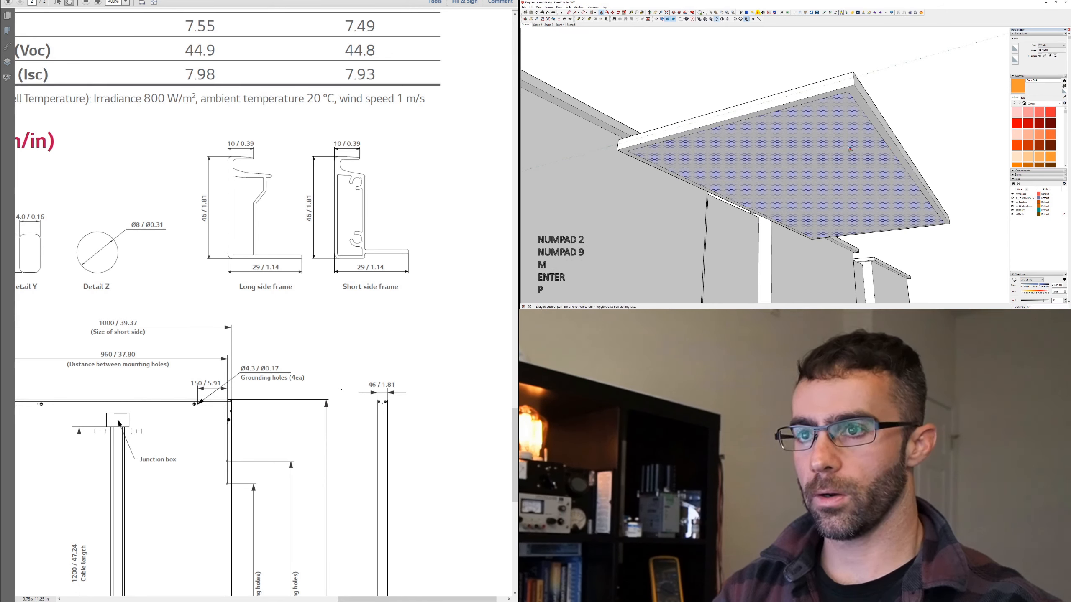
pyautogui.click(850, 149)
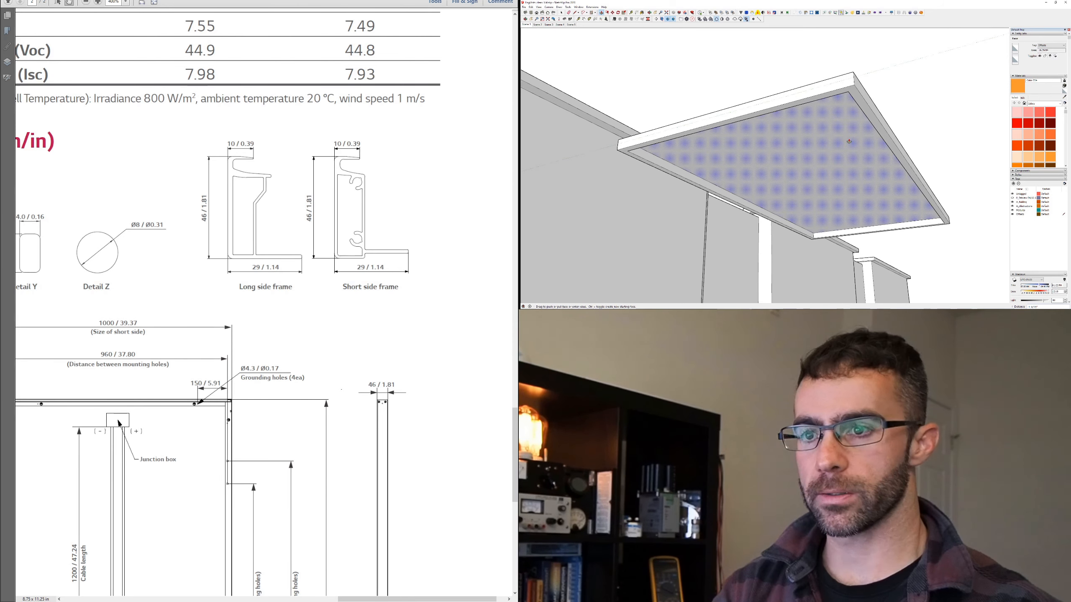
pyautogui.write('30m')
pyautogui.press('Return')
pyautogui.press('space')
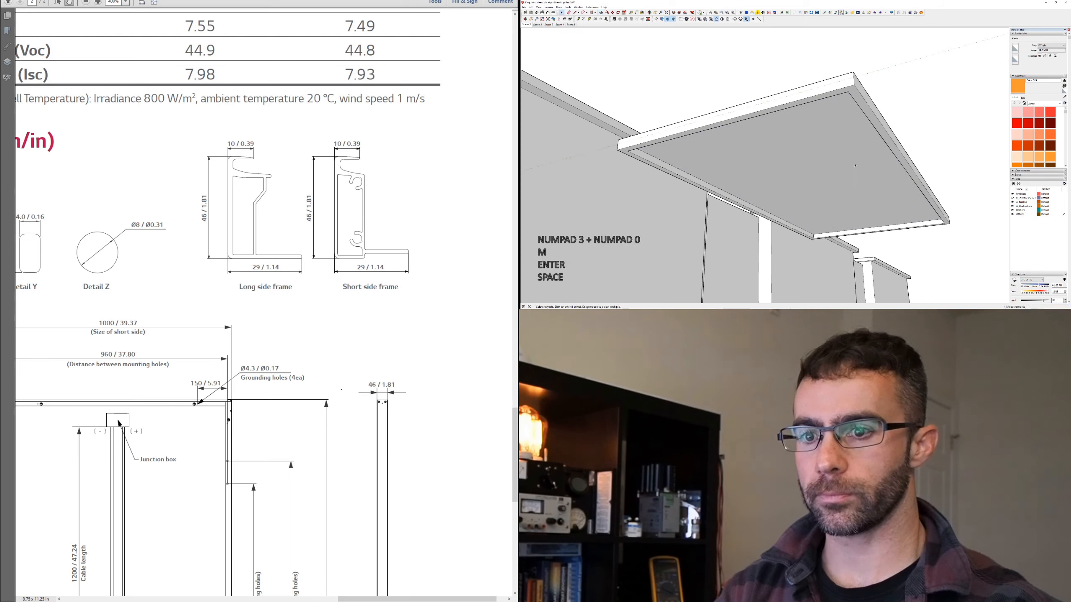
pyautogui.moveTo(835, 156); pyautogui.dragTo(839, 279, button='middle')
pyautogui.moveTo(834, 214)
pyautogui.keyDown('shift'); pyautogui.mouseDown(button='middle')
pyautogui.moveTo(818, 155)
pyautogui.moveTo(824, 215)
pyautogui.mouseUp(button='middle'); pyautogui.keyUp('shift')
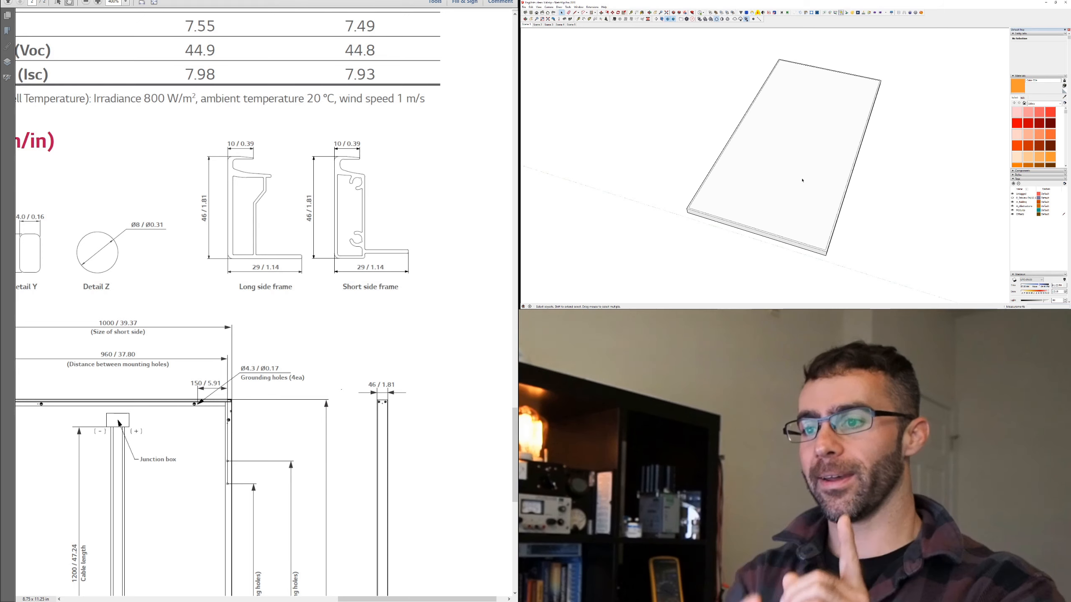
pyautogui.moveTo(802, 180)
pyautogui.mouseDown(button='middle')
pyautogui.moveTo(778, 223)
pyautogui.moveTo(799, 275)
pyautogui.moveTo(801, 235)
pyautogui.moveTo(760, 225)
pyautogui.moveTo(775, 229)
pyautogui.mouseUp(button='middle')
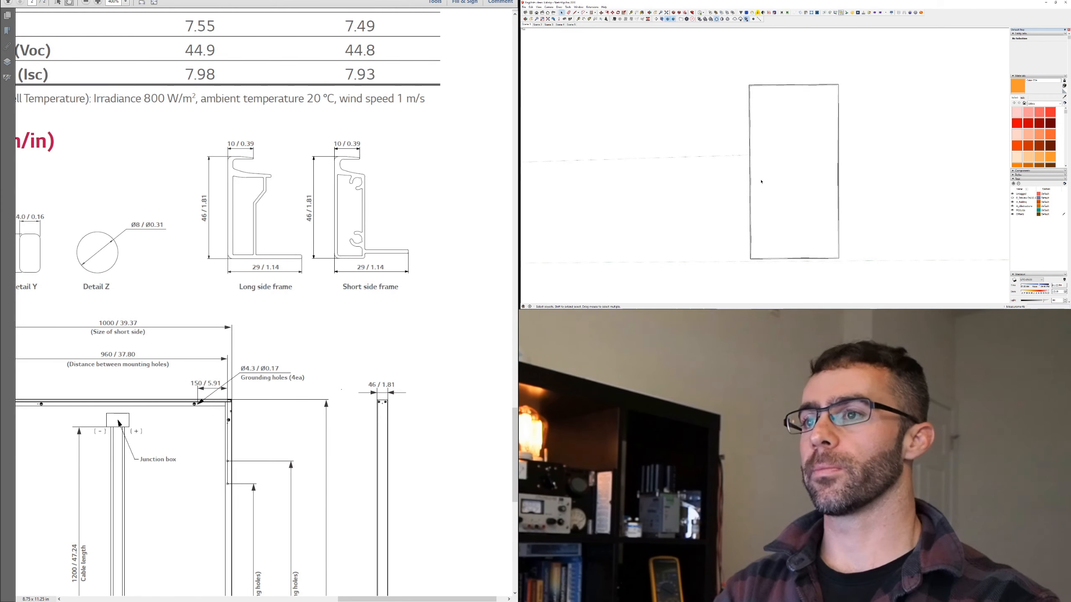
pyautogui.moveTo(781, 263)
pyautogui.mouseDown(button='middle')
pyautogui.moveTo(767, 162)
pyautogui.moveTo(714, 96)
pyautogui.mouseUp(button='middle')
# Step: Bring the full module drawing into view in the datasheet and draw a small junction-box rectangle near one short side of the recessed back
pyautogui.moveTo(161, 467)
pyautogui.mouseDown()
pyautogui.moveTo(265, 320)
pyautogui.moveTo(266, 196)
pyautogui.mouseUp()
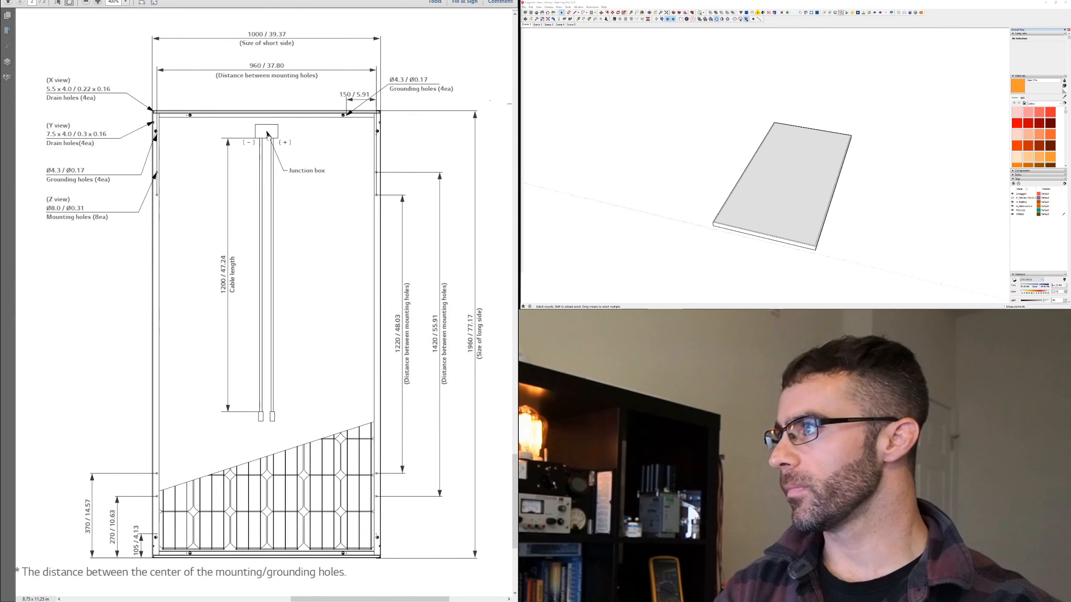
pyautogui.moveTo(841, 214)
pyautogui.mouseDown(button='middle')
pyautogui.moveTo(760, 157)
pyautogui.moveTo(819, 105)
pyautogui.moveTo(804, 80)
pyautogui.moveTo(956, 191)
pyautogui.moveTo(743, 69)
pyautogui.mouseUp(button='middle')
pyautogui.moveTo(822, 184)
pyautogui.mouseDown(button='middle')
pyautogui.moveTo(559, 234)
pyautogui.moveTo(729, 167)
pyautogui.mouseUp(button='middle')
pyautogui.press('r')
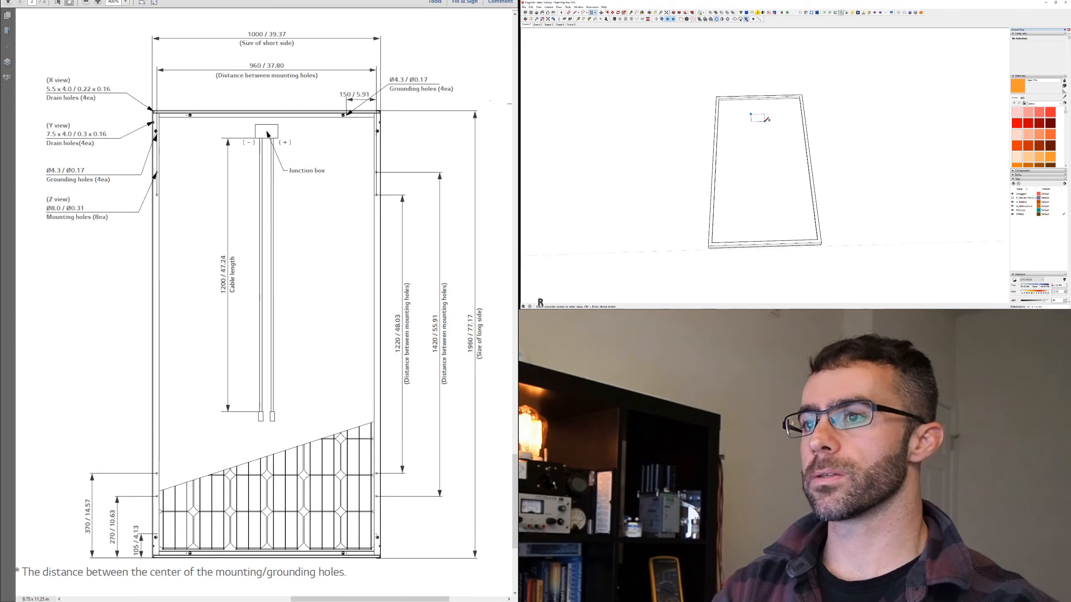
pyautogui.click(765, 122)
# Step: Extrude the junction-box rectangle slightly and move it to the centre of the module's width, aligned with the short side's midpoint
pyautogui.press('p')
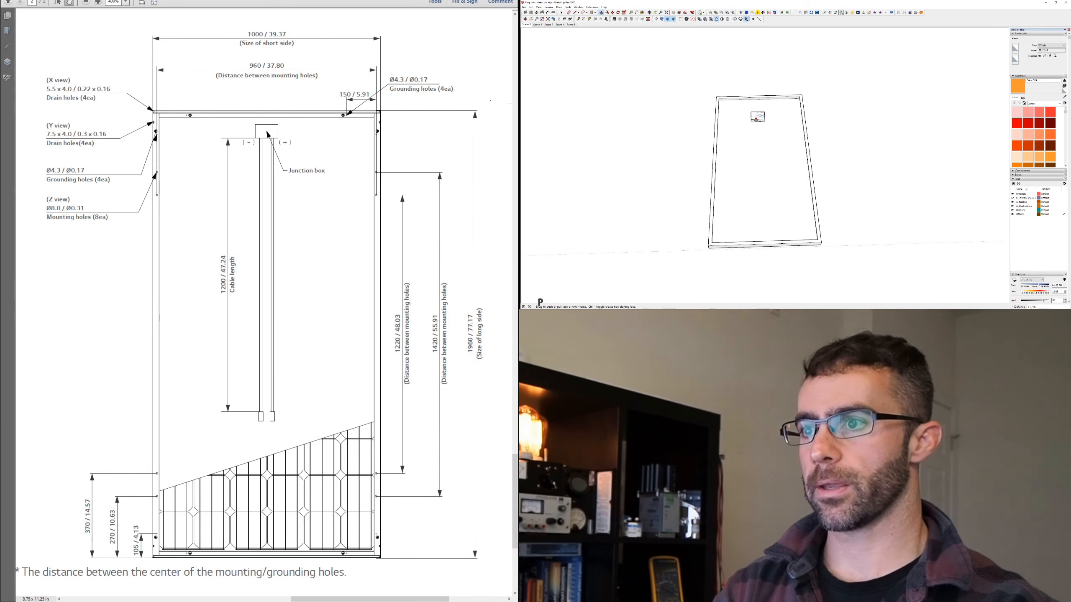
pyautogui.press('space')
pyautogui.doubleClick(756, 117)
pyautogui.press('m')
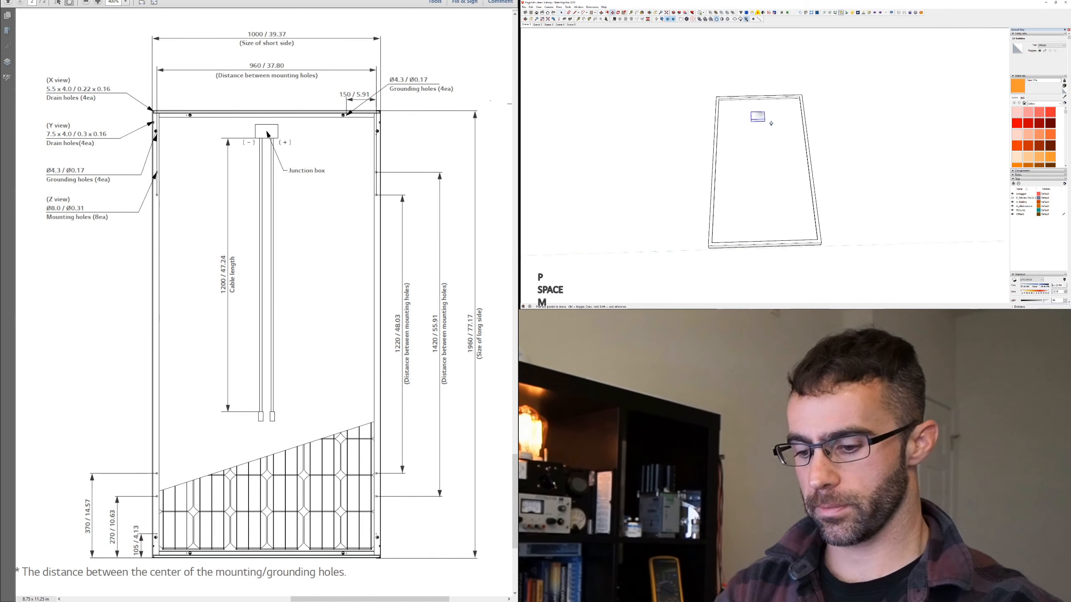
pyautogui.click(759, 112)
pyautogui.press('shift')
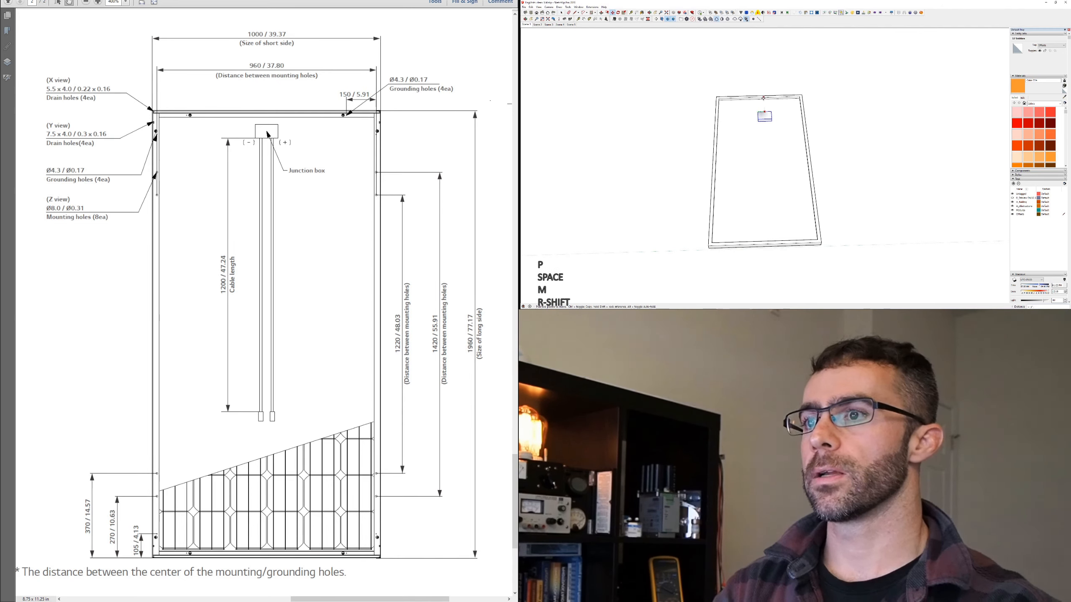
pyautogui.press('shift')
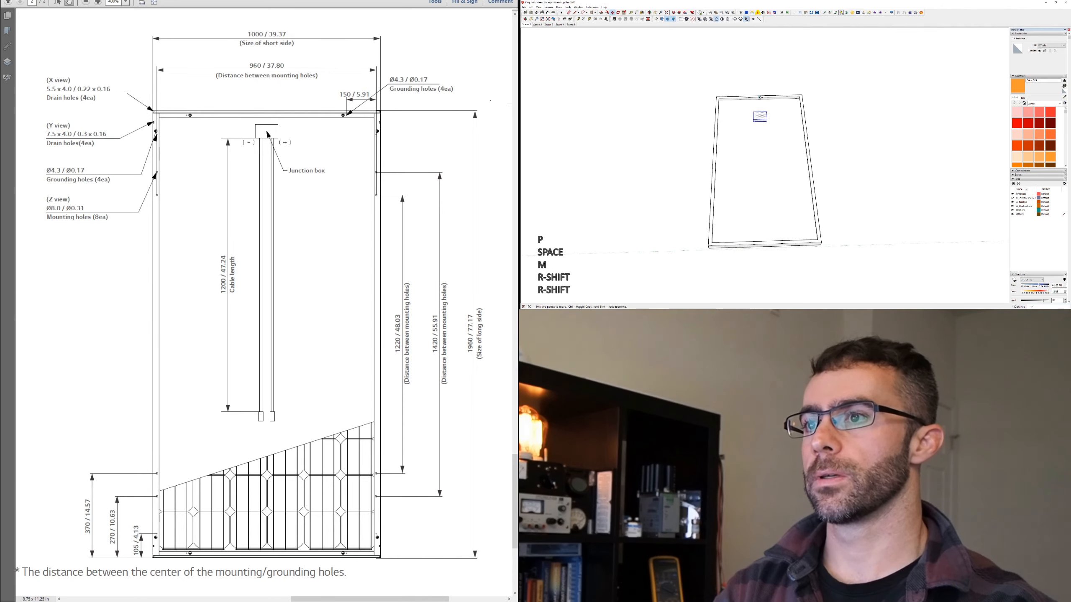
pyautogui.scroll(3, 764, 123)
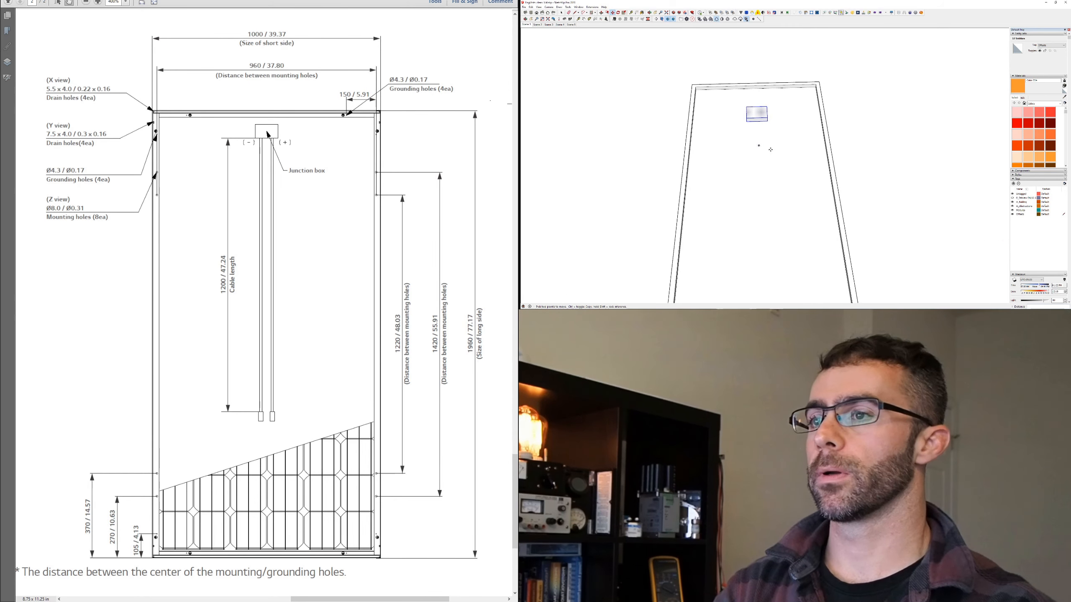
pyautogui.moveTo(757, 109); pyautogui.dragTo(767, 235, button='middle')
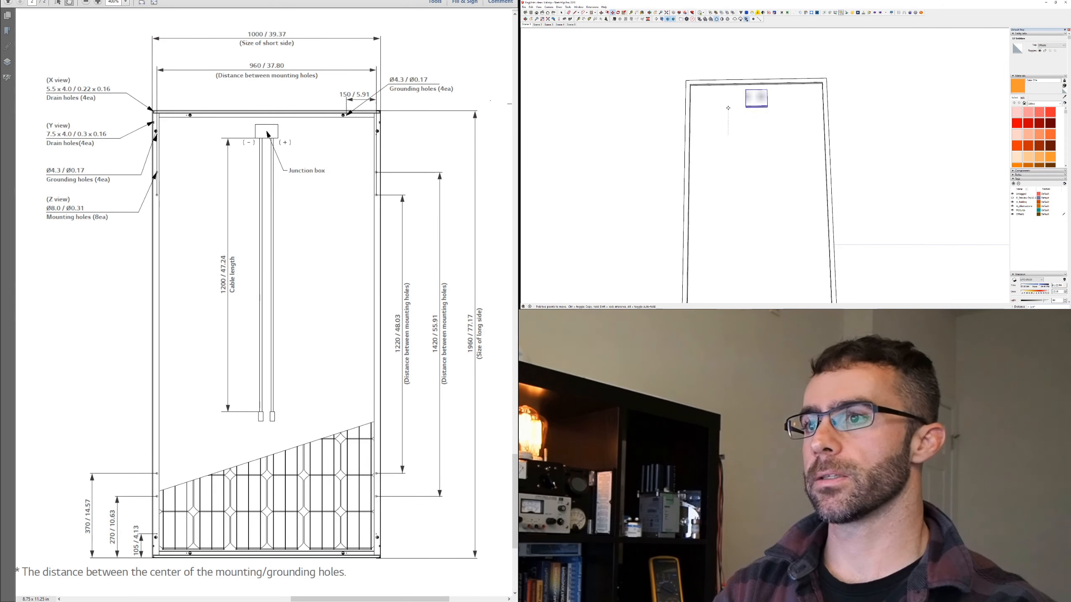
# Step: Adjust the junction box's thickness on the module back with Push/Pull
pyautogui.press('p')
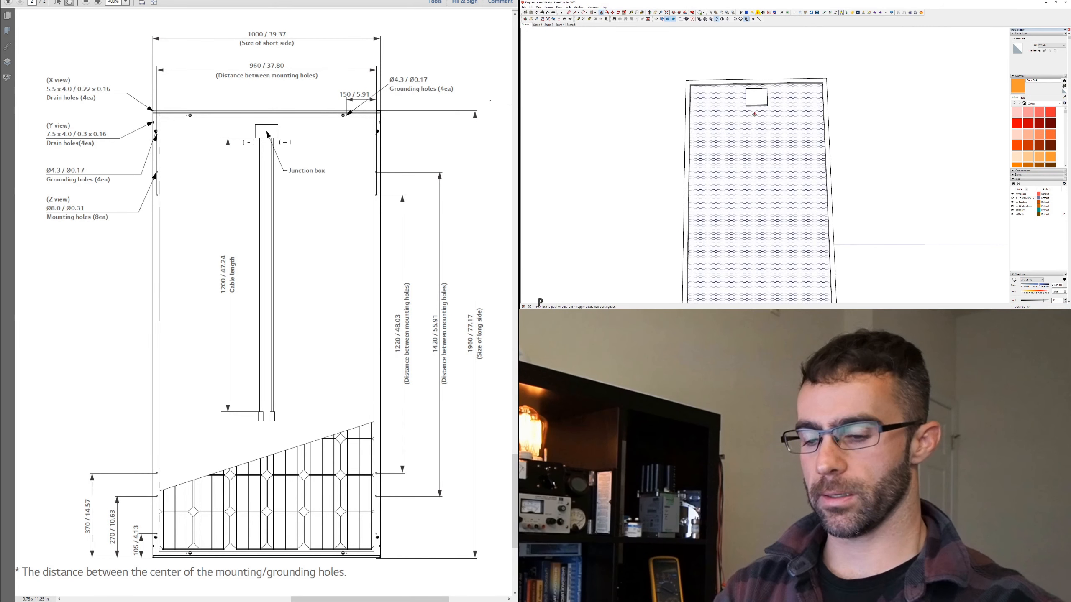
pyautogui.scroll(3, 759, 108)
pyautogui.click(756, 94)
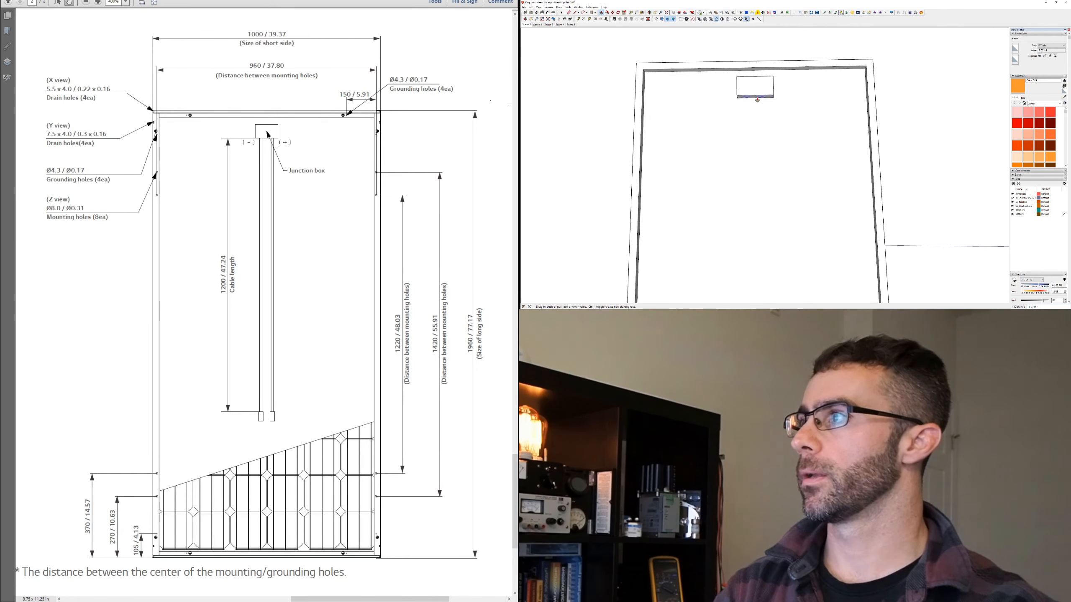
pyautogui.press('space')
pyautogui.scroll(-5, 747, 135)
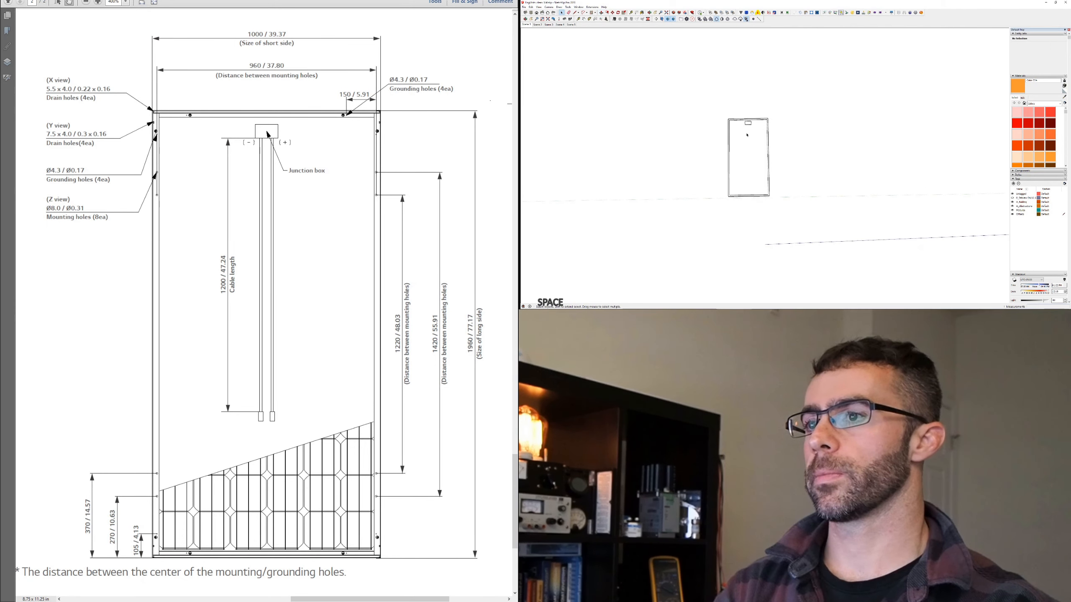
pyautogui.moveTo(755, 232)
pyautogui.mouseDown(button='middle')
pyautogui.moveTo(769, 98)
pyautogui.moveTo(902, 231)
pyautogui.moveTo(767, 38)
pyautogui.moveTo(870, 187)
pyautogui.moveTo(945, 151)
pyautogui.mouseUp(button='middle')
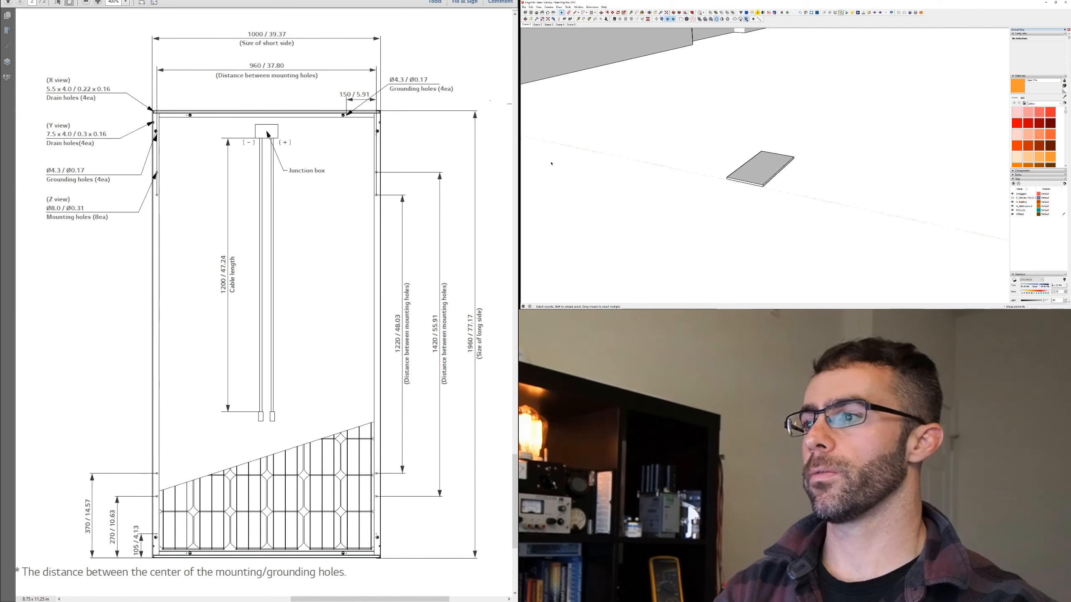
# Step: Select the whole module, start making it a component, and enter LG as the beginning of its definition name
pyautogui.press('ctrl+KP_1')
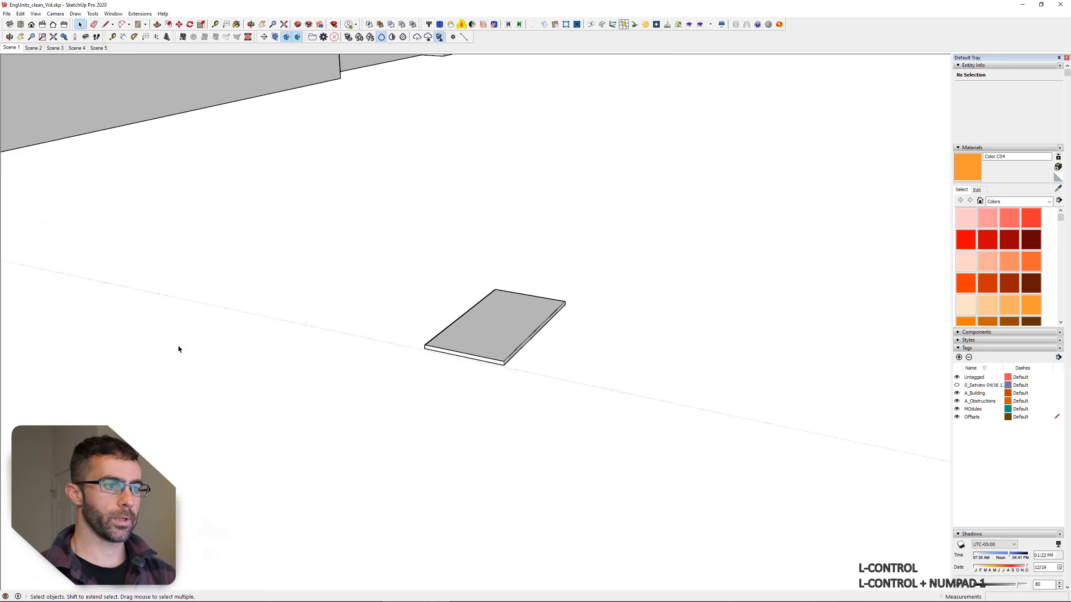
pyautogui.scroll(-5, 509, 349)
pyautogui.press('KP_1')
pyautogui.keyDown('shift'); pyautogui.moveTo(494, 335); pyautogui.dragTo(573, 519, button='middle'); pyautogui.keyUp('shift')
pyautogui.moveTo(496, 387); pyautogui.dragTo(625, 507)
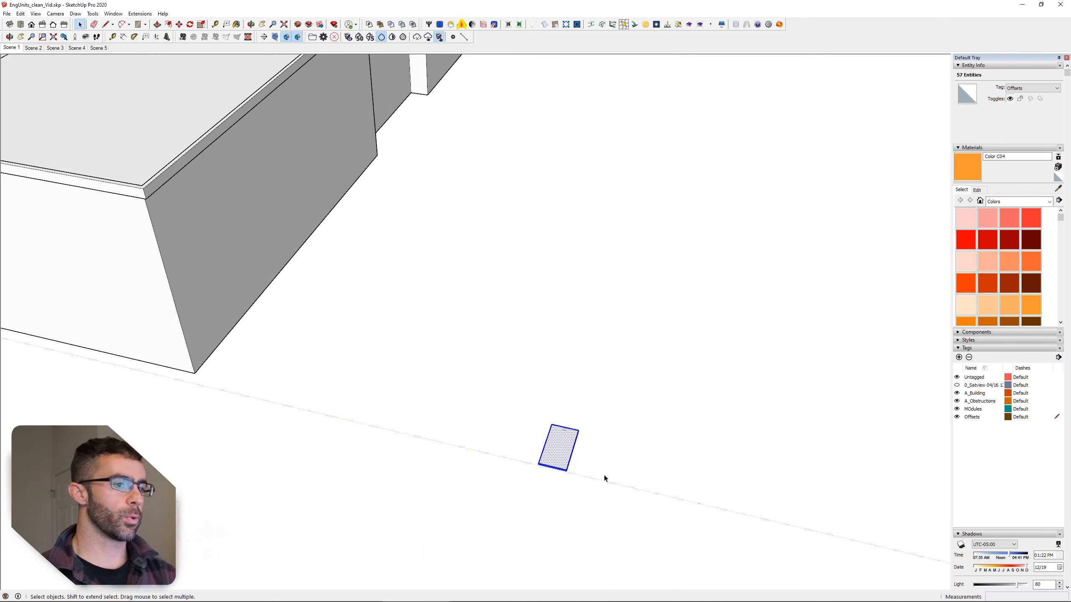
pyautogui.rightClick(563, 448)
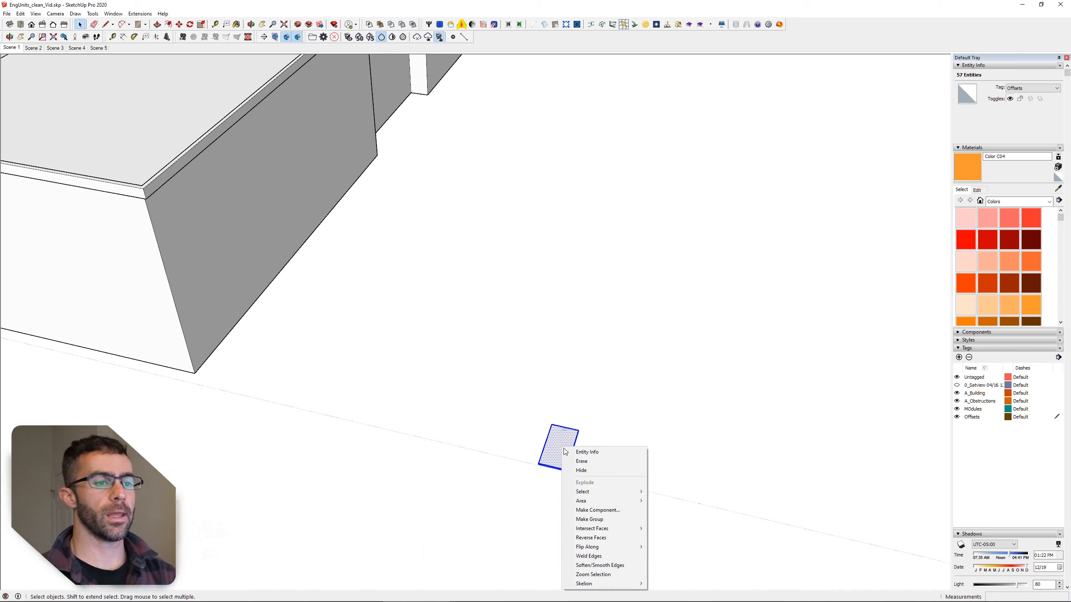
pyautogui.click(596, 510)
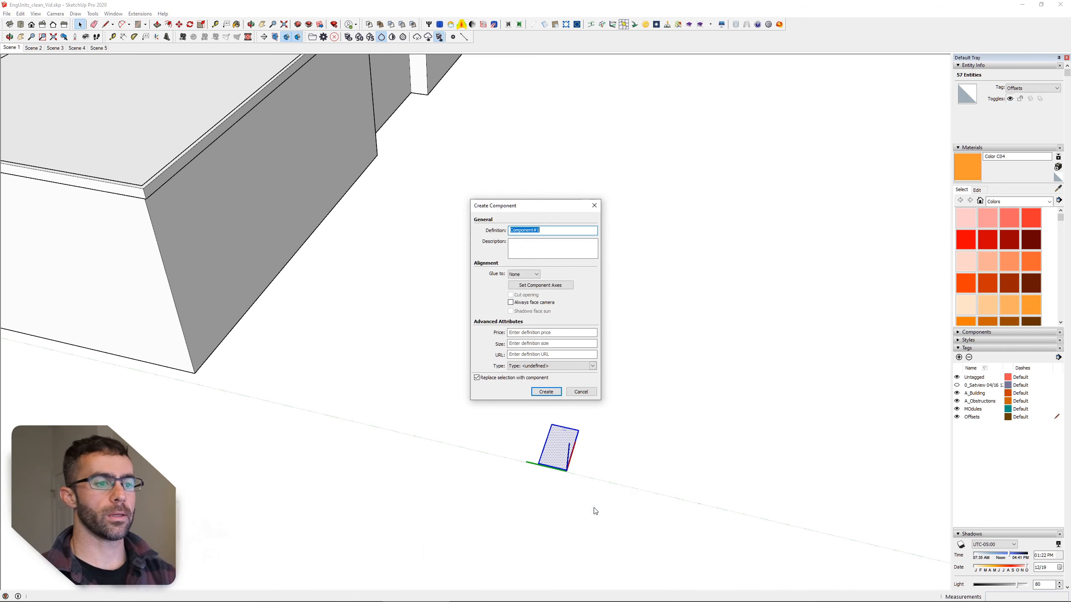
pyautogui.write('LG')
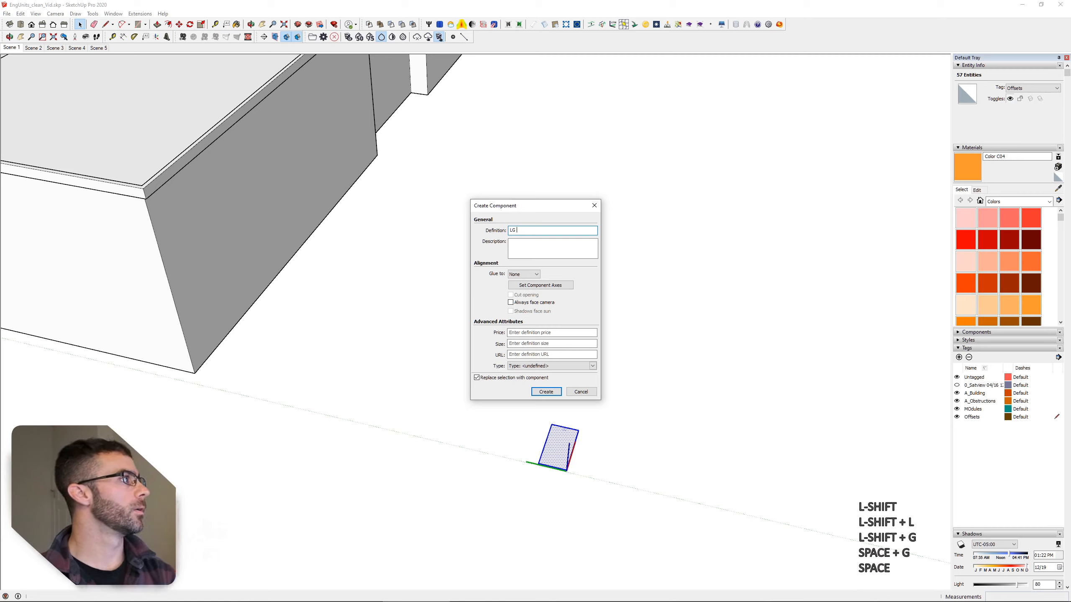
pyautogui.press('Control_R')
pyautogui.press('Control_R')
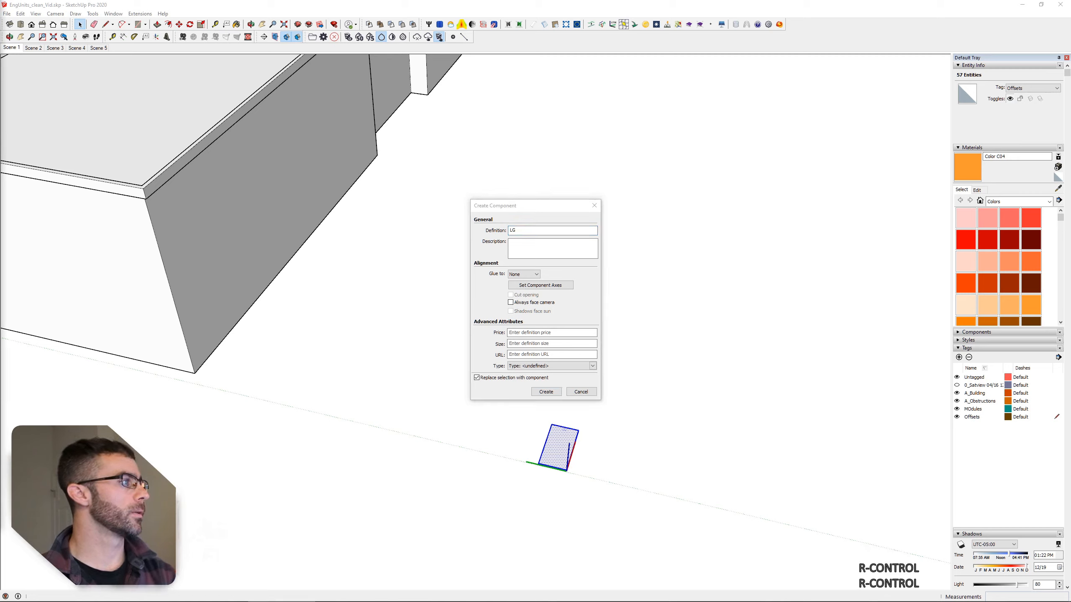
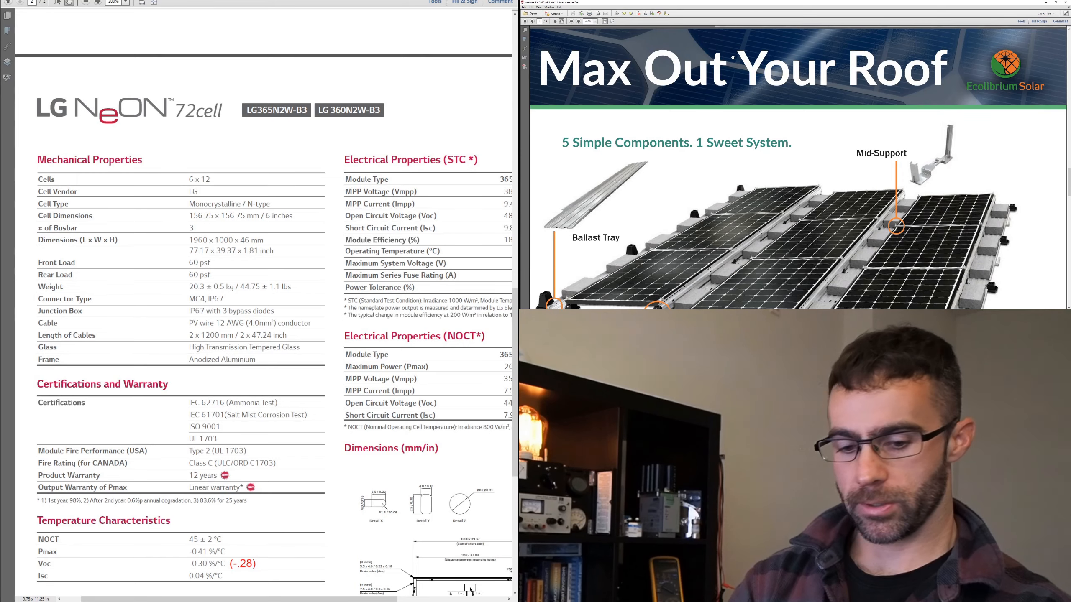
# Step: Examine the enlarged racking components and array layout in the EcoFoot5D brochure
pyautogui.hotkey('ctrl', '1')
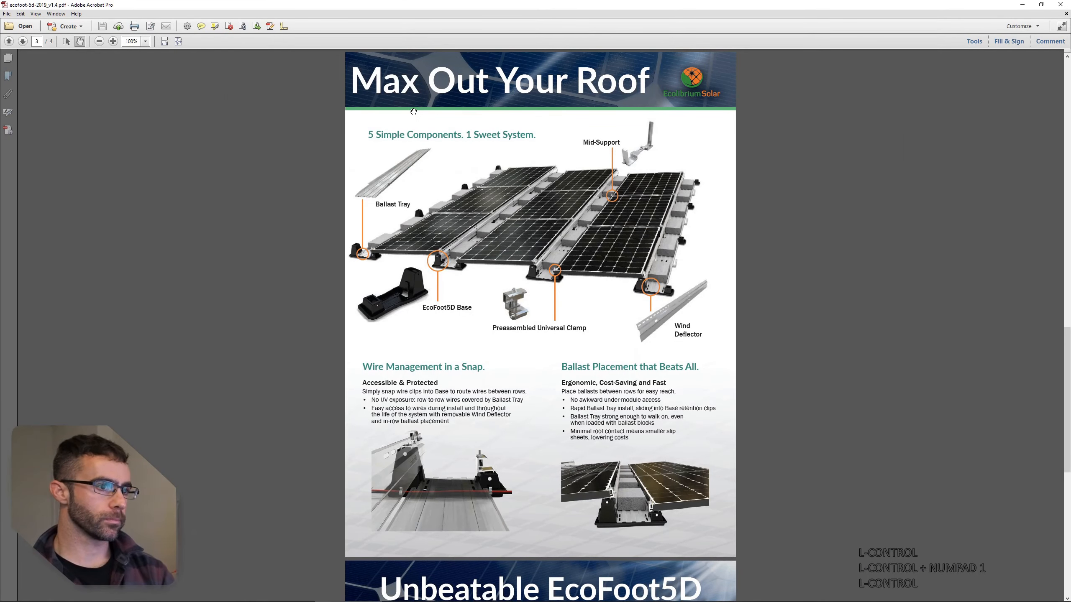
pyautogui.press('ctrl+KP_1')
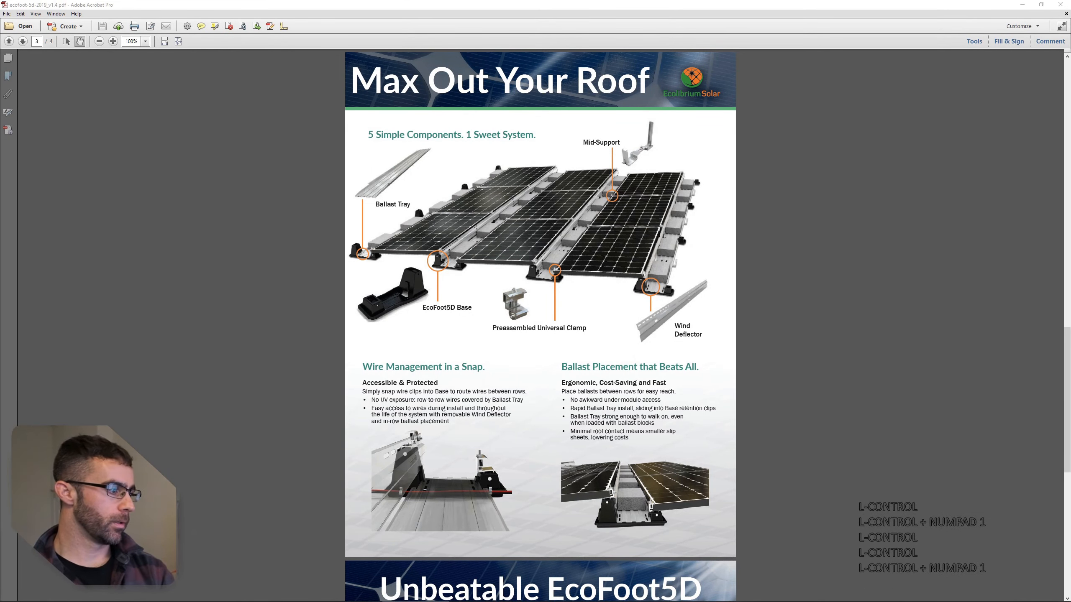
pyautogui.press('ctrl+KP_1')
pyautogui.keyDown('ctrl'); pyautogui.scroll(1, 537, 255); pyautogui.keyUp('ctrl')
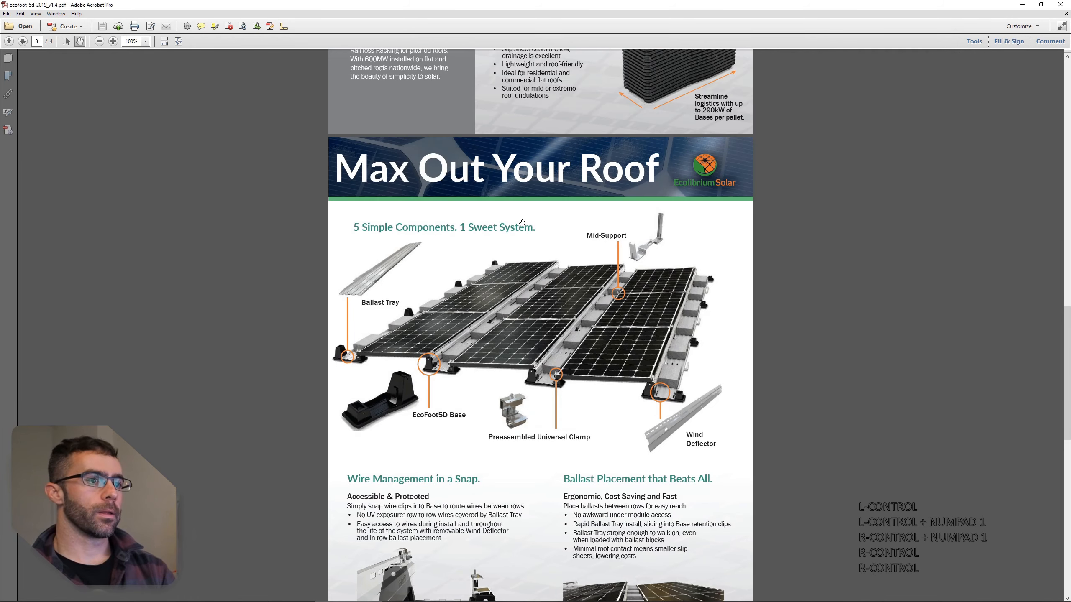
pyautogui.keyDown('ctrl'); pyautogui.scroll(5, 537, 255); pyautogui.keyUp('ctrl')
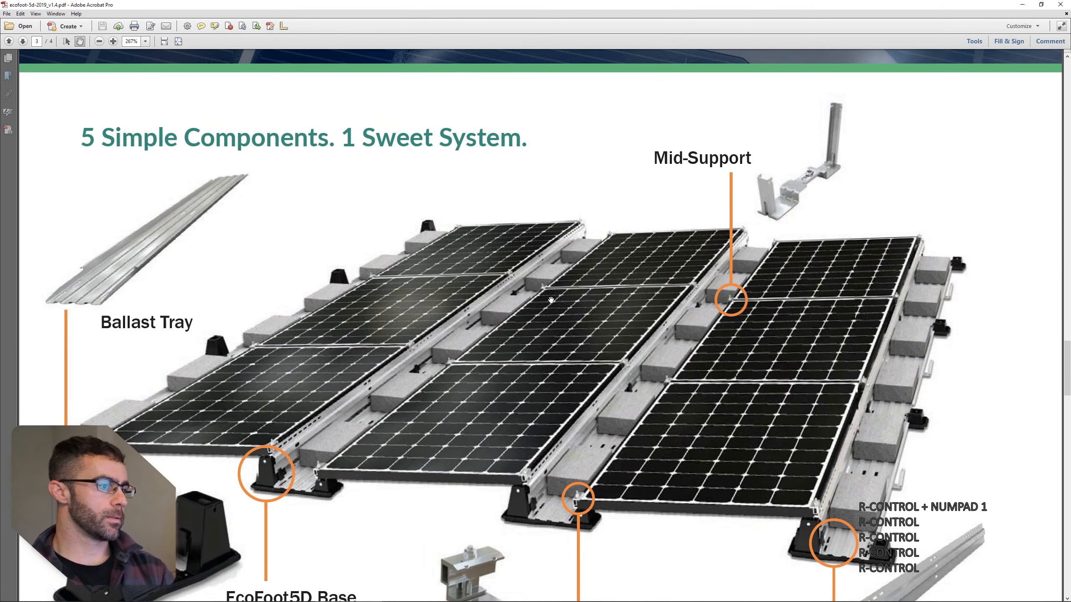
pyautogui.scroll(-3, 529, 434)
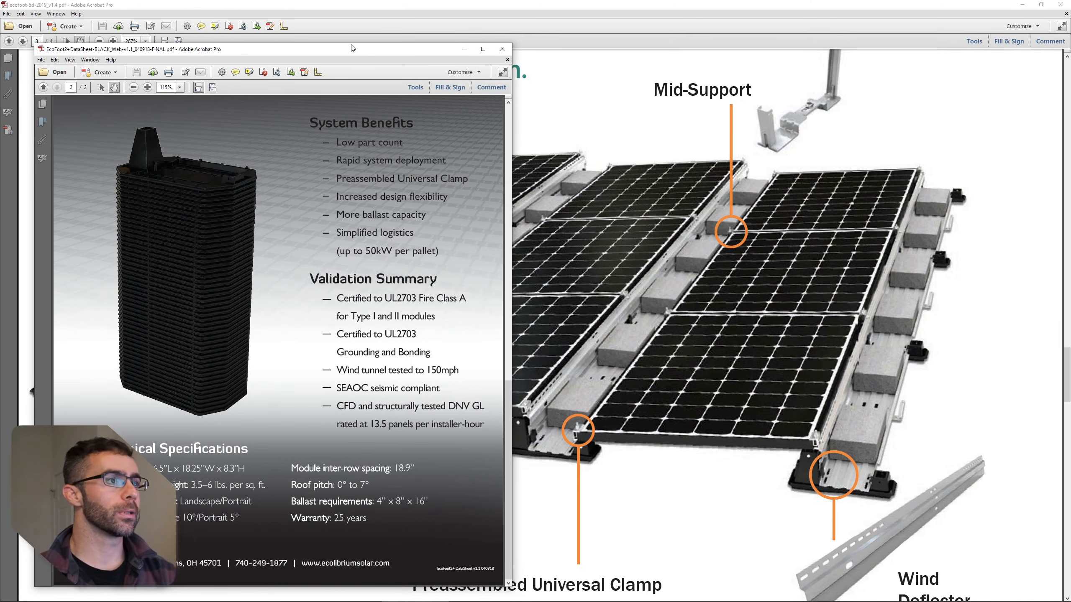
# Step: Open the EcoFoot2+ datasheet at full size and examine its array picture, ballast blocks and system benefits
pyautogui.doubleClick(353, 48)
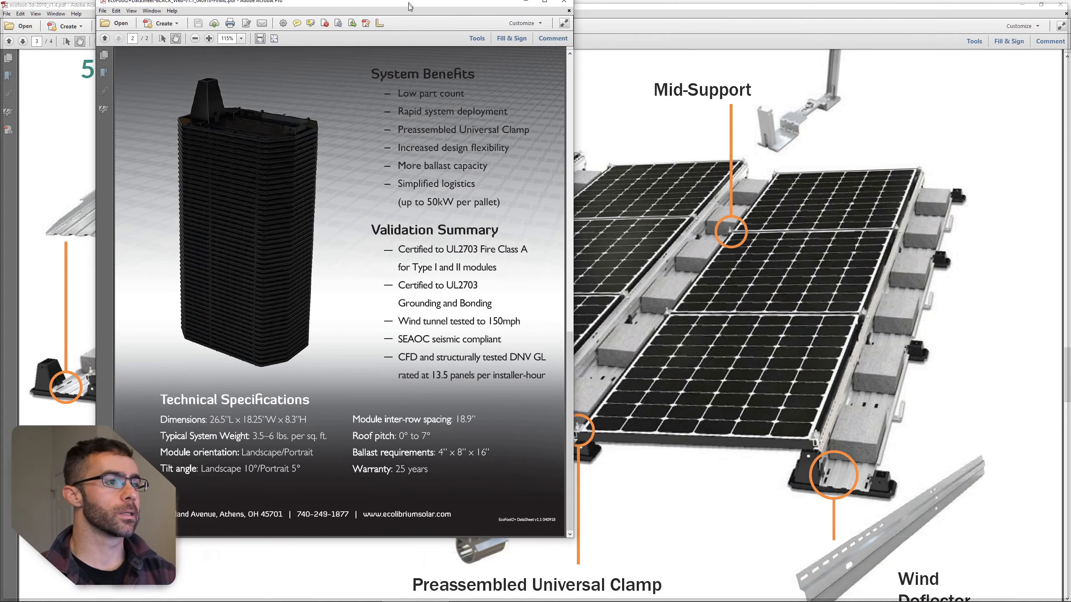
pyautogui.scroll(-4, 420, 282)
pyautogui.scroll(15, 419, 282)
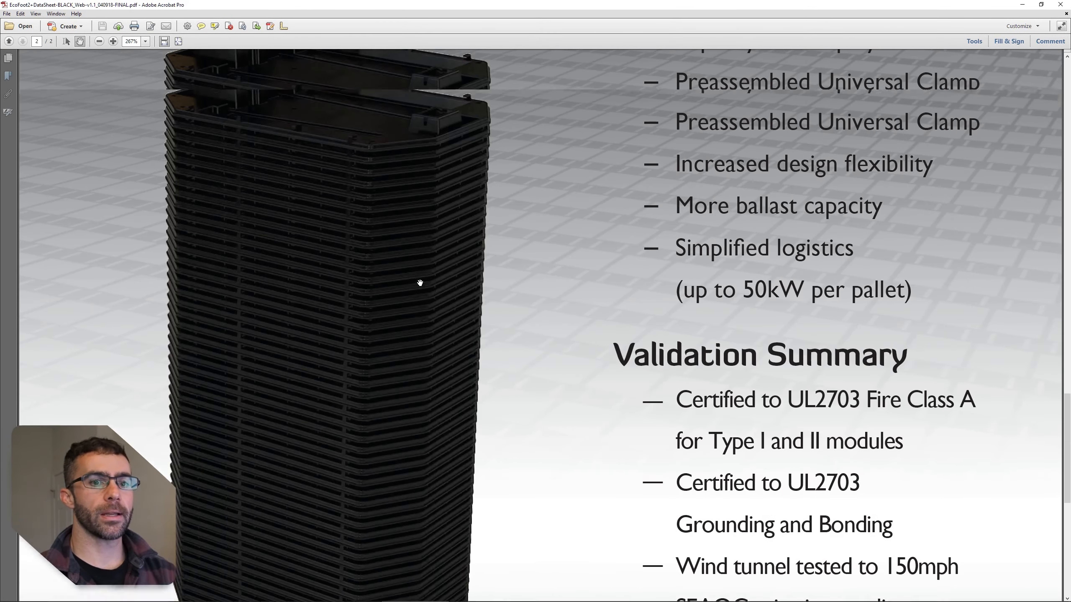
pyautogui.scroll(10, 420, 283)
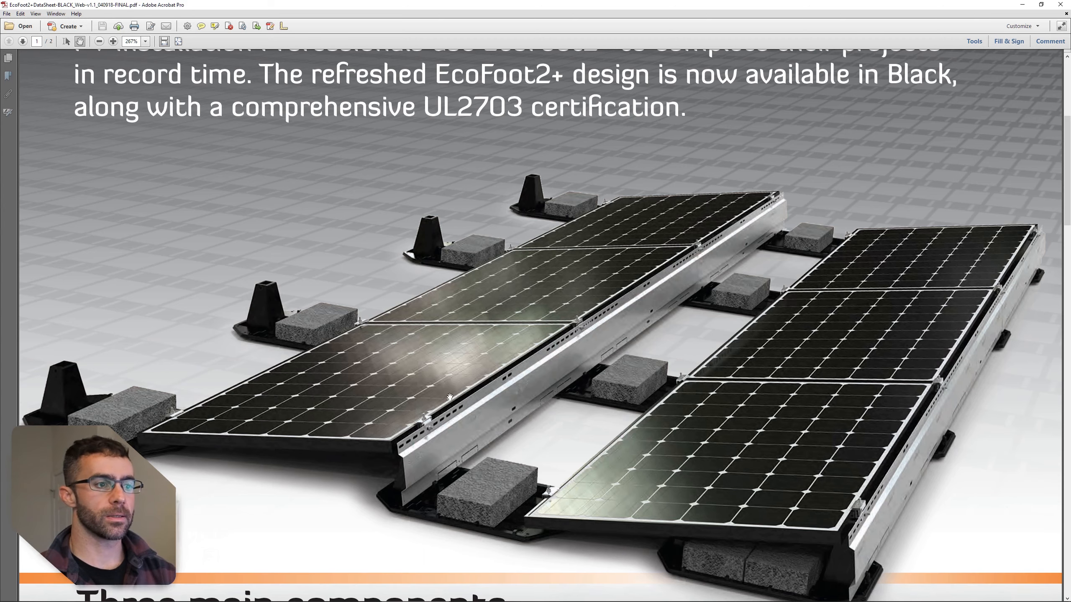
pyautogui.scroll(-3, 449, 397)
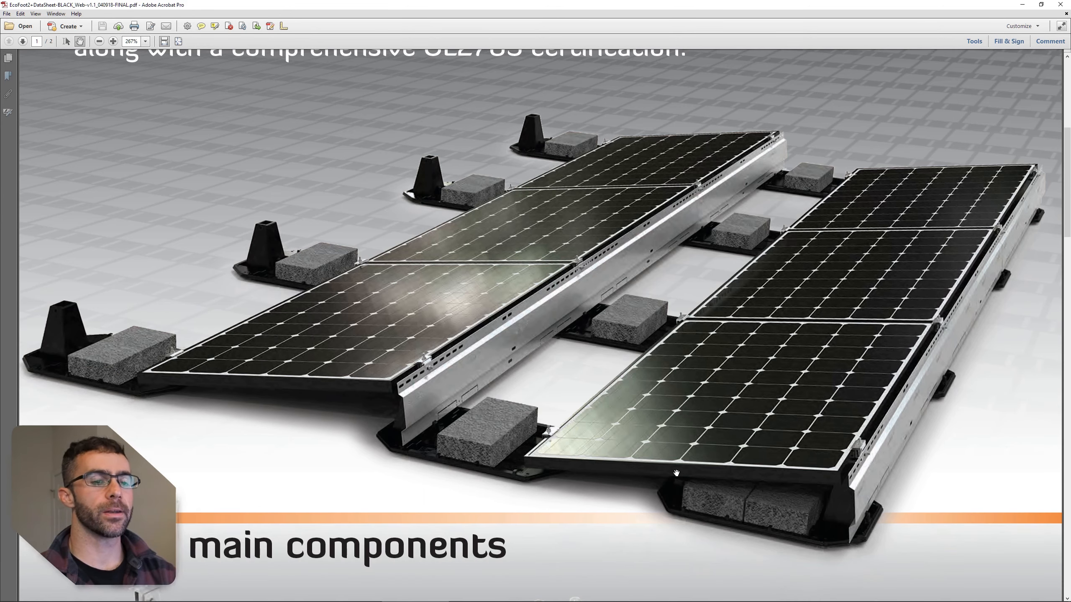
pyautogui.scroll(-20, 489, 401)
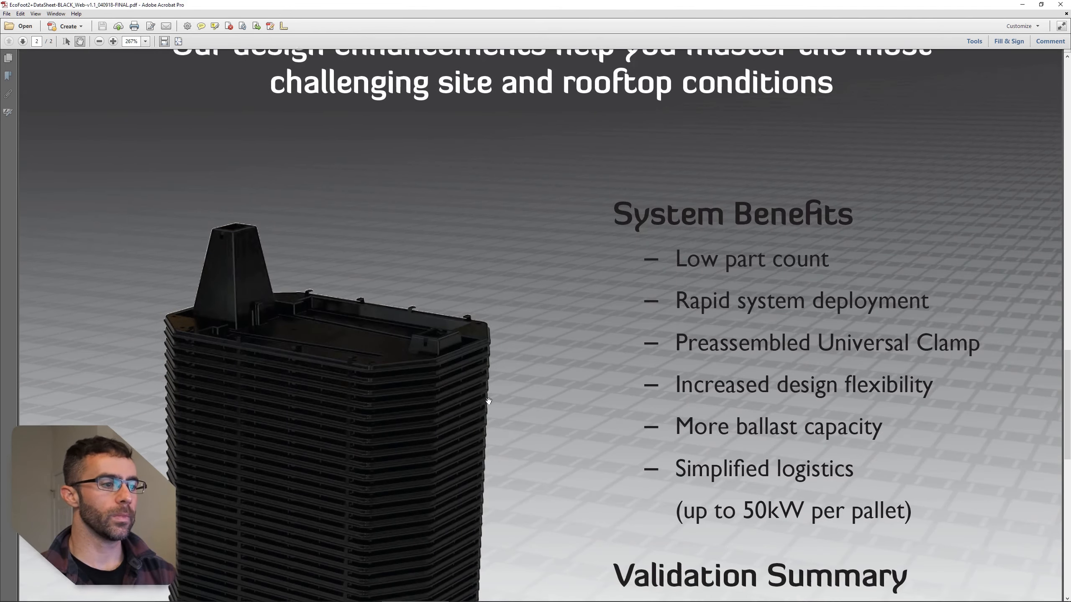
pyautogui.scroll(20, 493, 396)
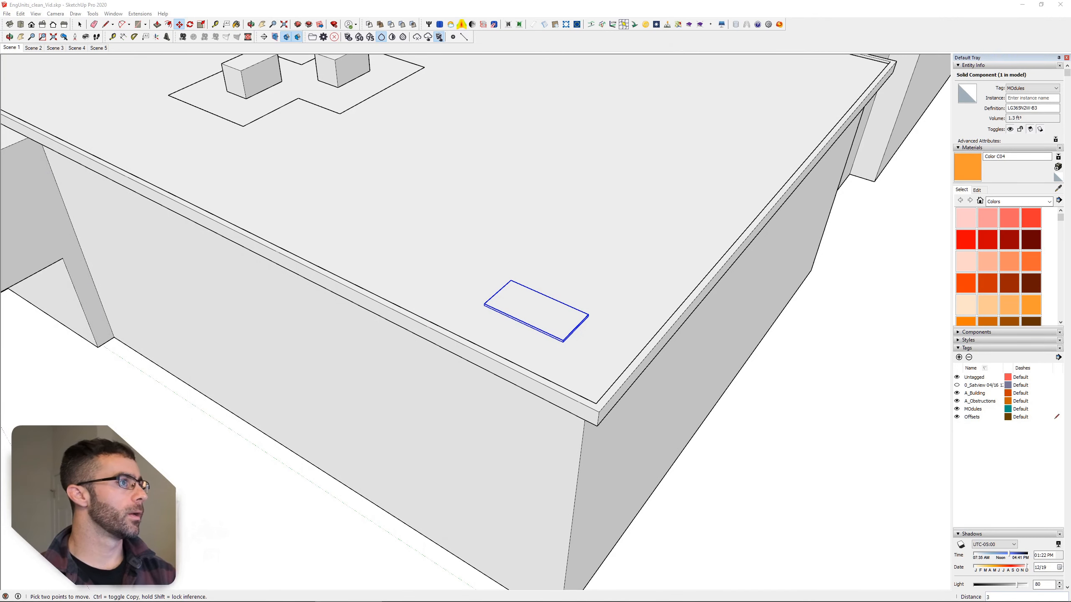
# Step: Return to the SketchUp model, turn on visibility of the satellite image tag, and view the three buildings within their site
pyautogui.click(437, 278)
pyautogui.moveTo(428, 284); pyautogui.dragTo(508, 384, button='middle')
pyautogui.press('Escape')
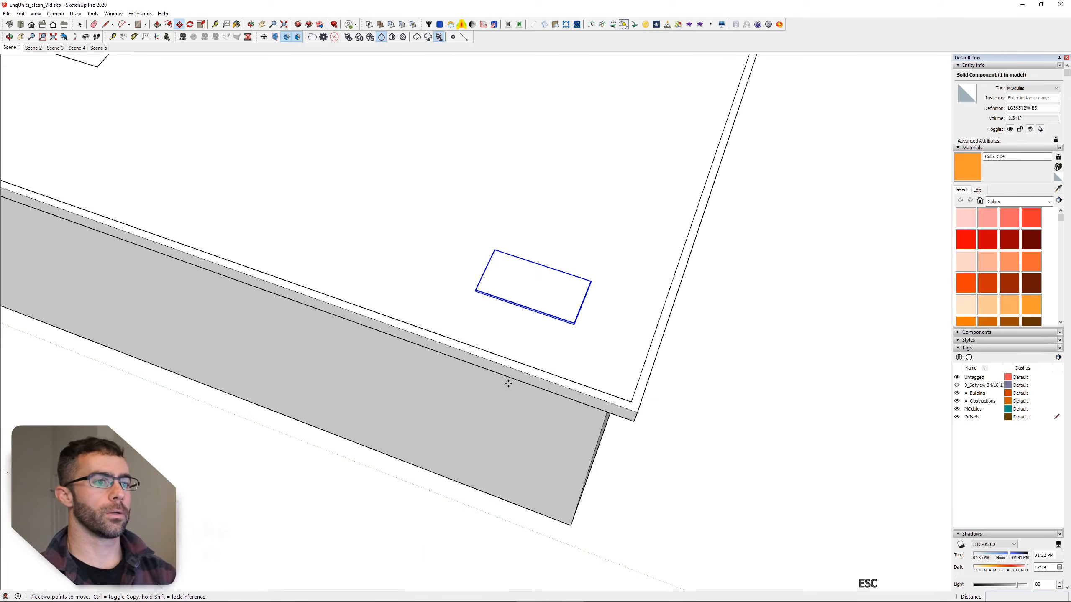
pyautogui.scroll(-6, 509, 280)
pyautogui.keyDown('shift'); pyautogui.moveTo(472, 219); pyautogui.dragTo(431, 373, button='middle'); pyautogui.keyUp('shift')
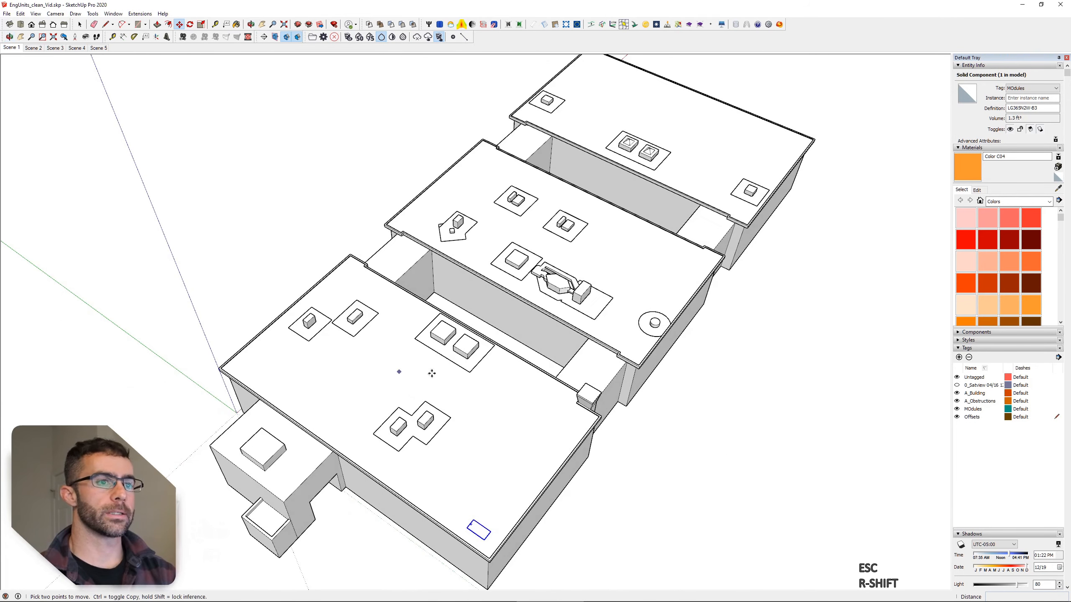
pyautogui.click(956, 386)
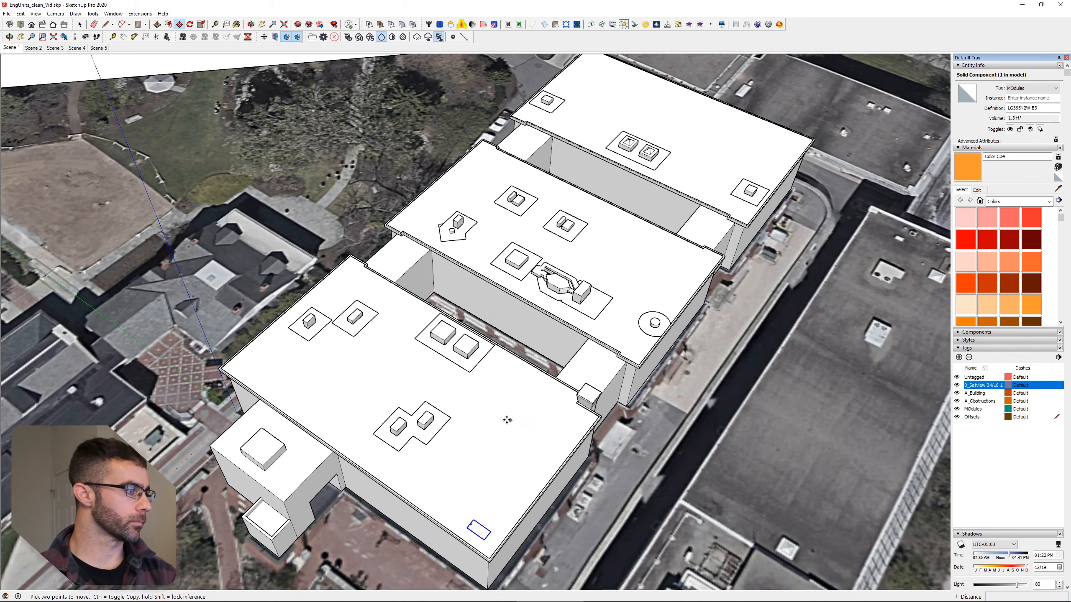
pyautogui.moveTo(553, 437); pyautogui.dragTo(466, 465, button='middle')
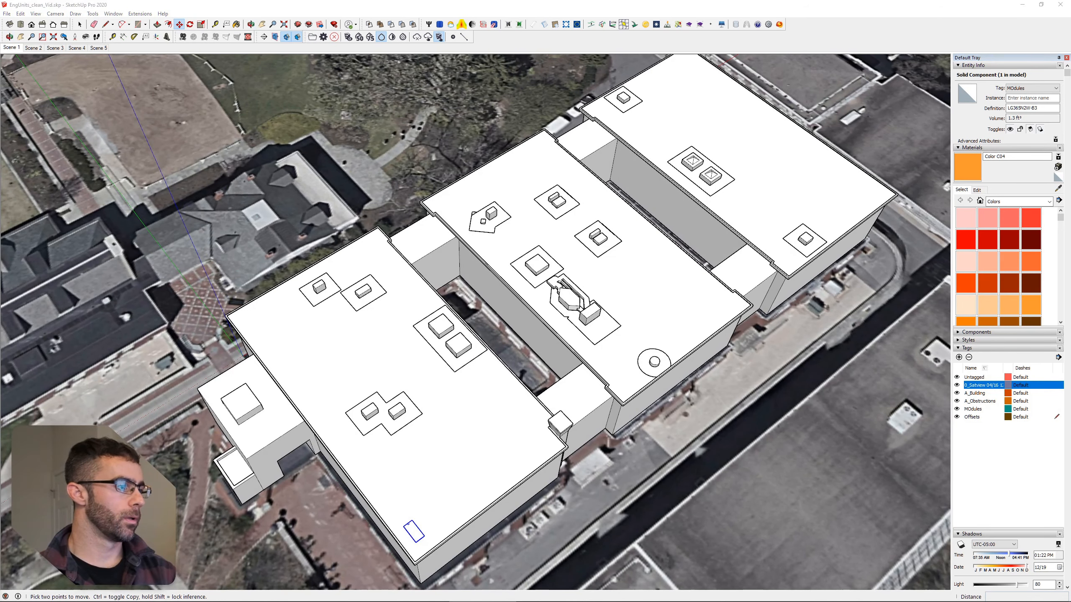
pyautogui.click(108, 423)
pyautogui.scroll(-4, 308, 244)
pyautogui.scroll(1, 307, 243)
pyautogui.press('Escape')
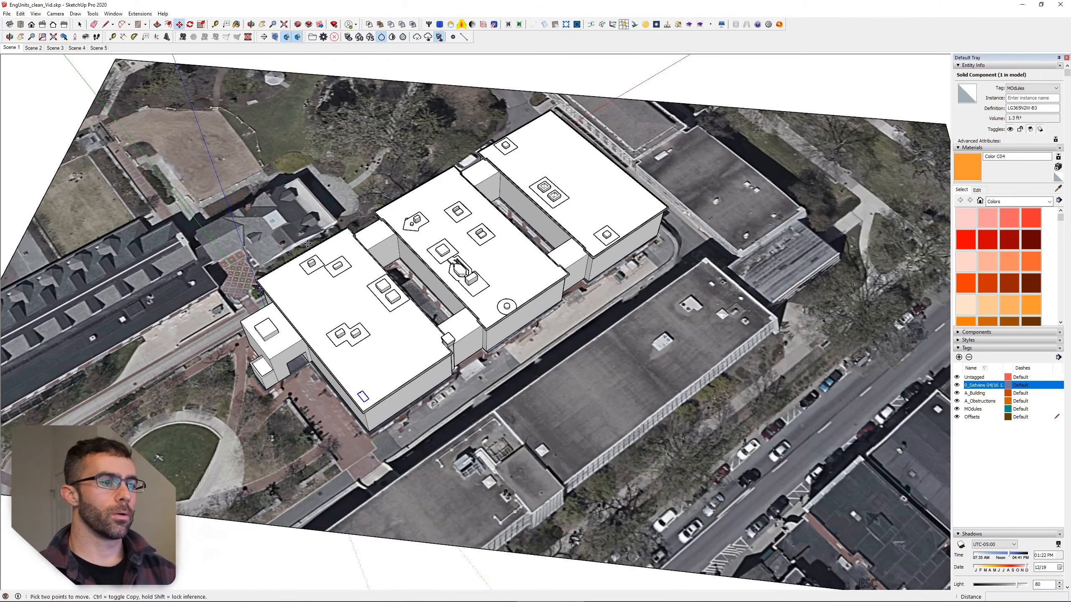
# Step: Examine the orientation of the three buildings from above, and close in on the module at the nearest roof's corner
pyautogui.press('space')
pyautogui.keyDown('shift'); pyautogui.moveTo(369, 327); pyautogui.dragTo(430, 451, button='middle'); pyautogui.keyUp('shift')
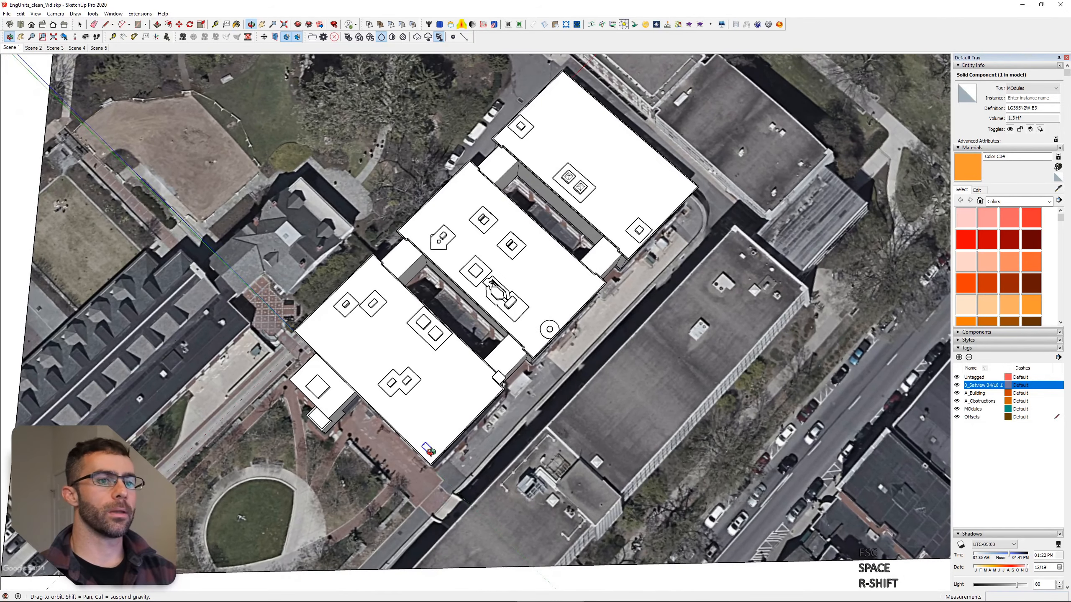
pyautogui.scroll(-3, 416, 424)
pyautogui.scroll(1, 432, 405)
pyautogui.moveTo(534, 401); pyautogui.dragTo(526, 421, button='middle')
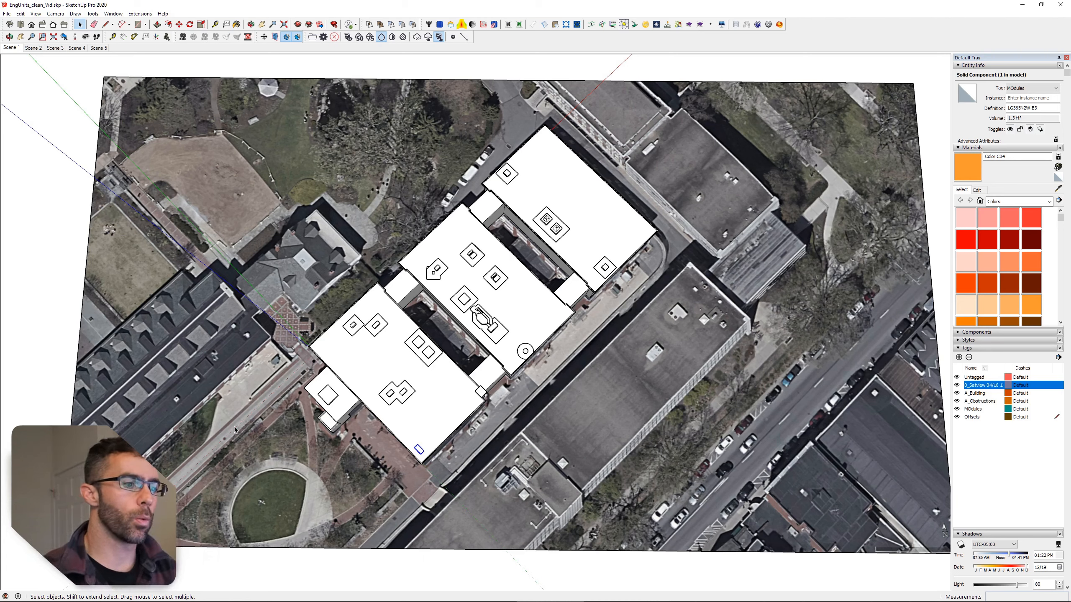
pyautogui.scroll(2, 422, 416)
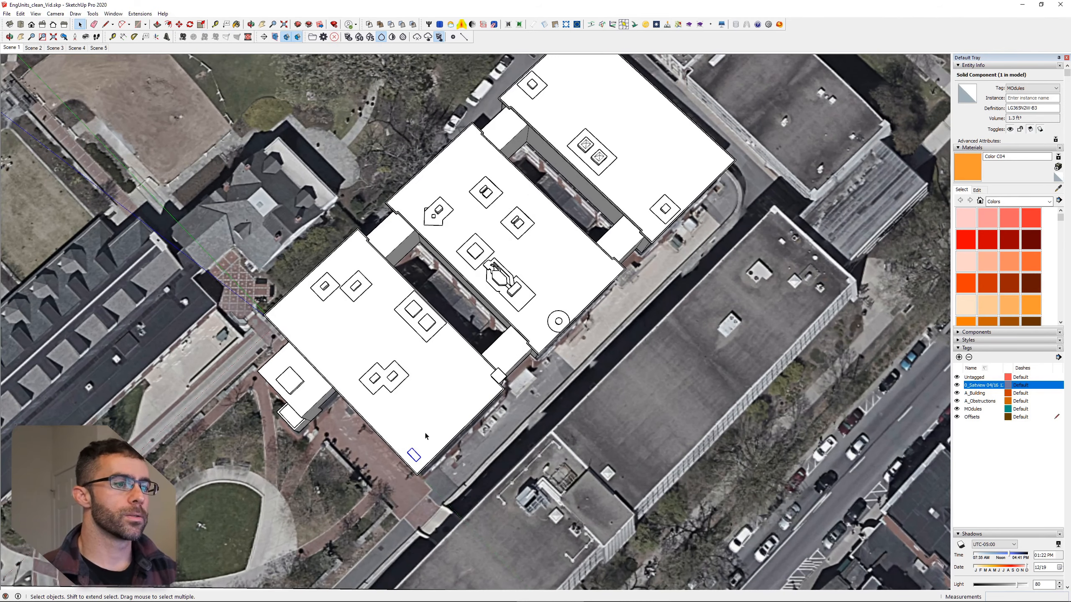
pyautogui.keyDown('shift'); pyautogui.moveTo(426, 436); pyautogui.dragTo(371, 431, button='middle'); pyautogui.keyUp('shift')
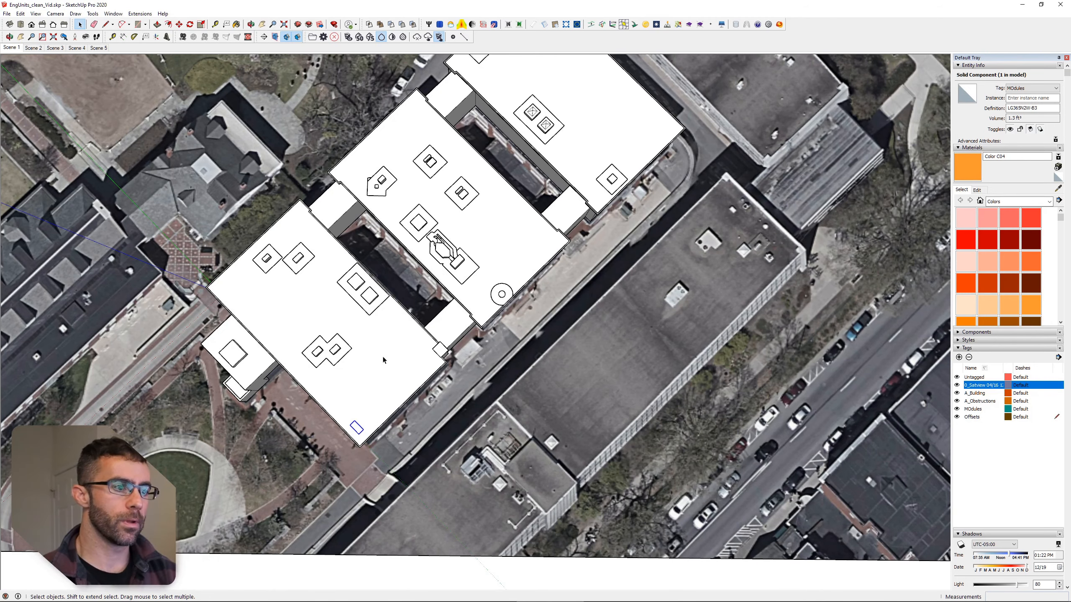
pyautogui.scroll(5, 363, 430)
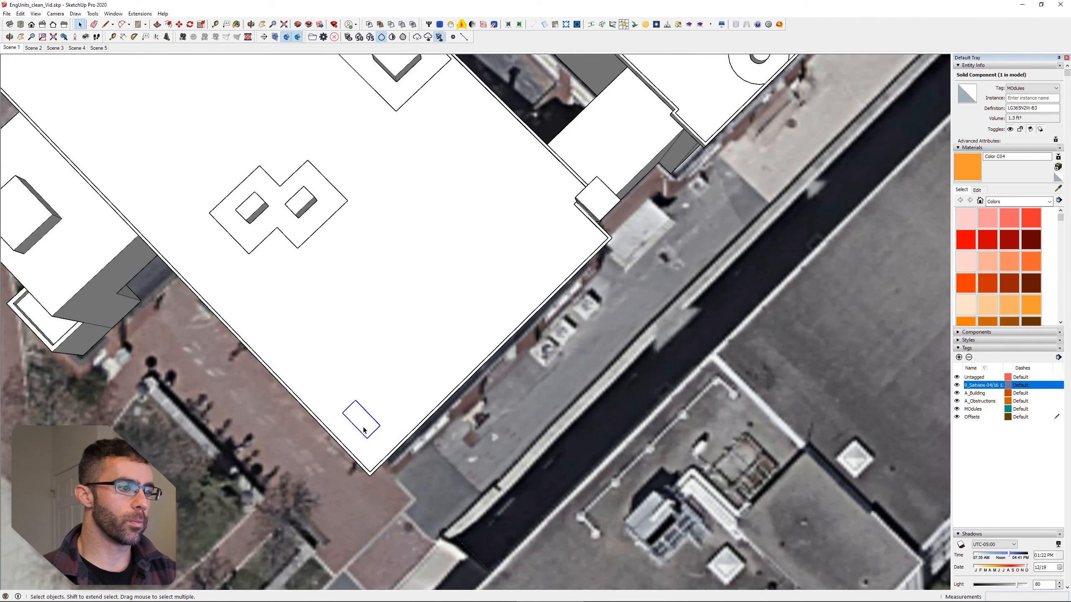
# Step: Try rotating the module out of line with the roof edges to a due-south orientation, and undo the rotation
pyautogui.press('q')
pyautogui.click(351, 409)
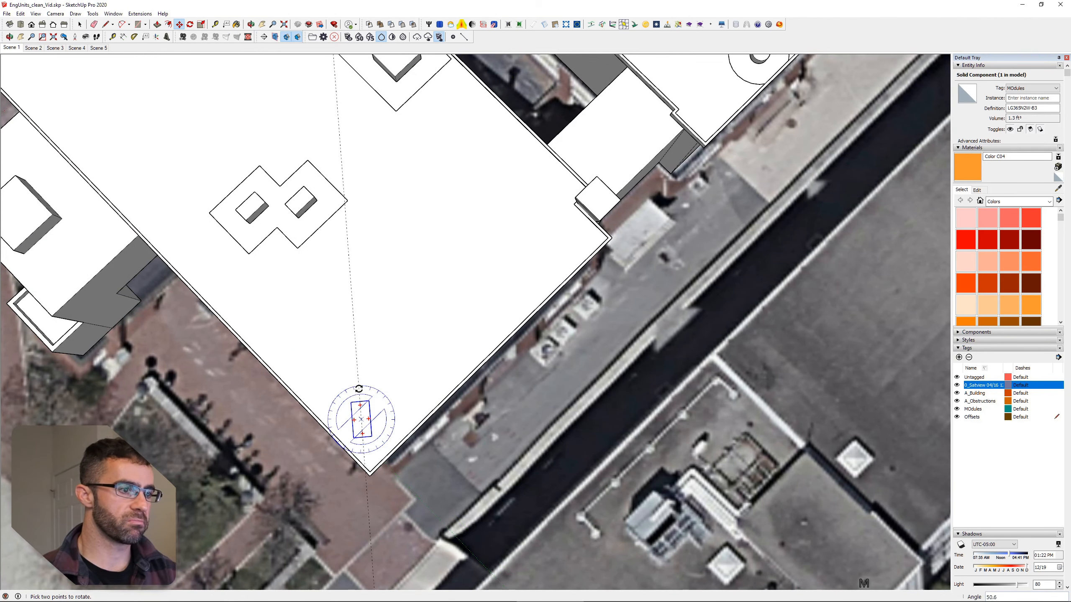
pyautogui.click(359, 388)
pyautogui.scroll(-1, 350, 500)
pyautogui.scroll(1, 369, 458)
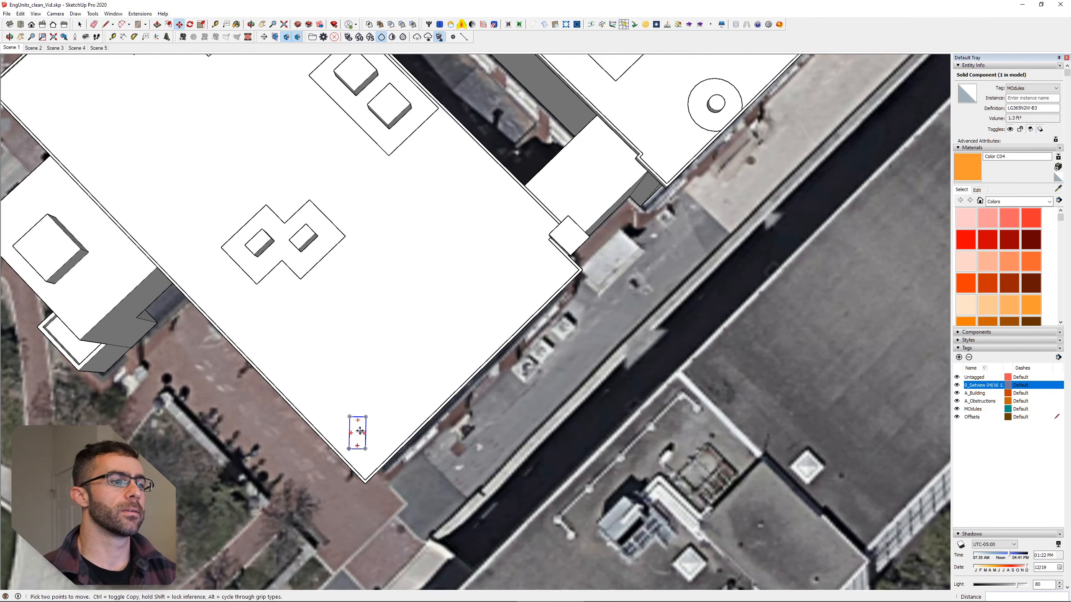
pyautogui.click(358, 419)
pyautogui.click(379, 434)
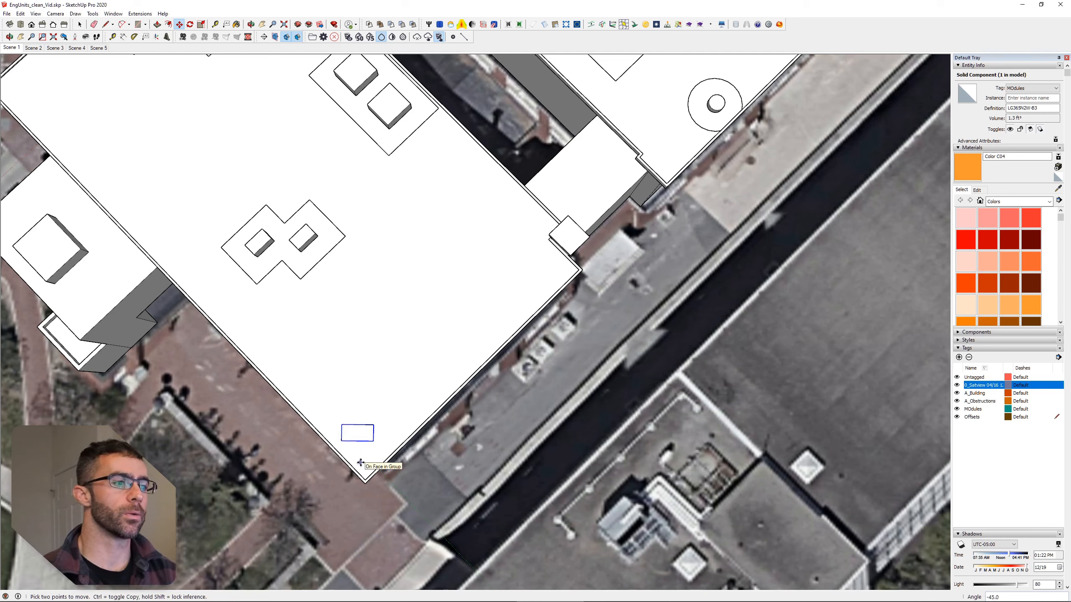
pyautogui.hotkey('ctrl', 'z')
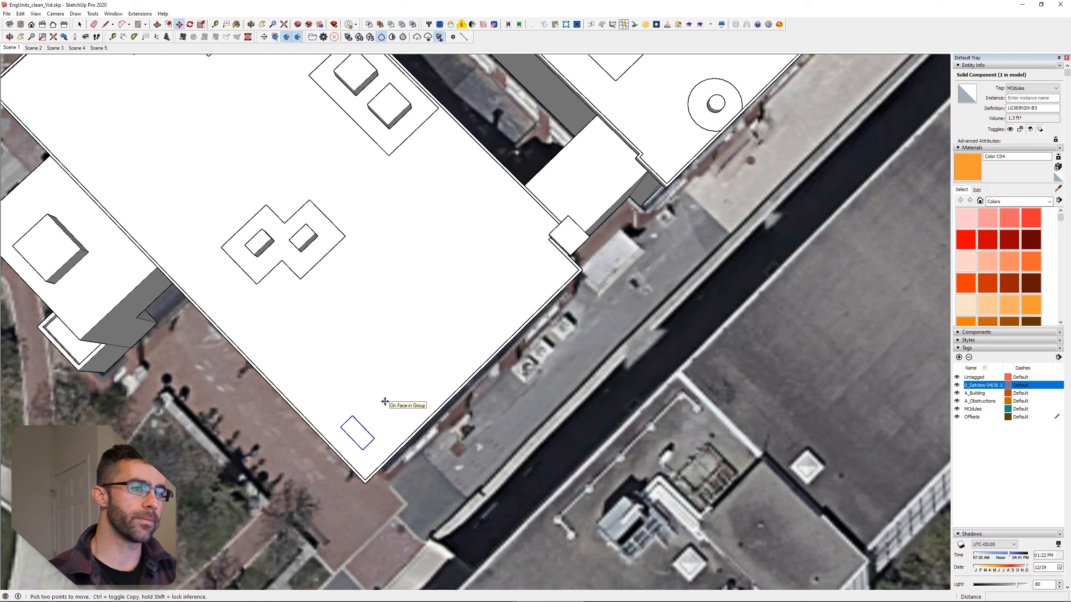
# Step: Examine the buildings and site from an oblique angle and in top view to compare the roof directions with south
pyautogui.keyDown('shift'); pyautogui.moveTo(411, 404); pyautogui.dragTo(441, 258, button='middle'); pyautogui.keyUp('shift')
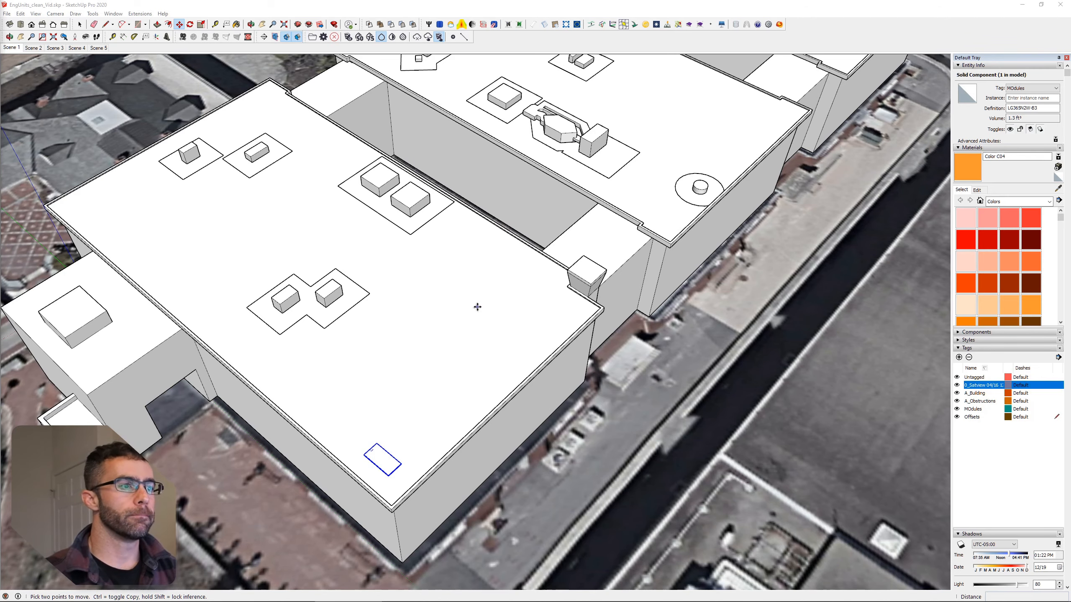
pyautogui.scroll(-8, 477, 306)
pyautogui.scroll(1, 477, 307)
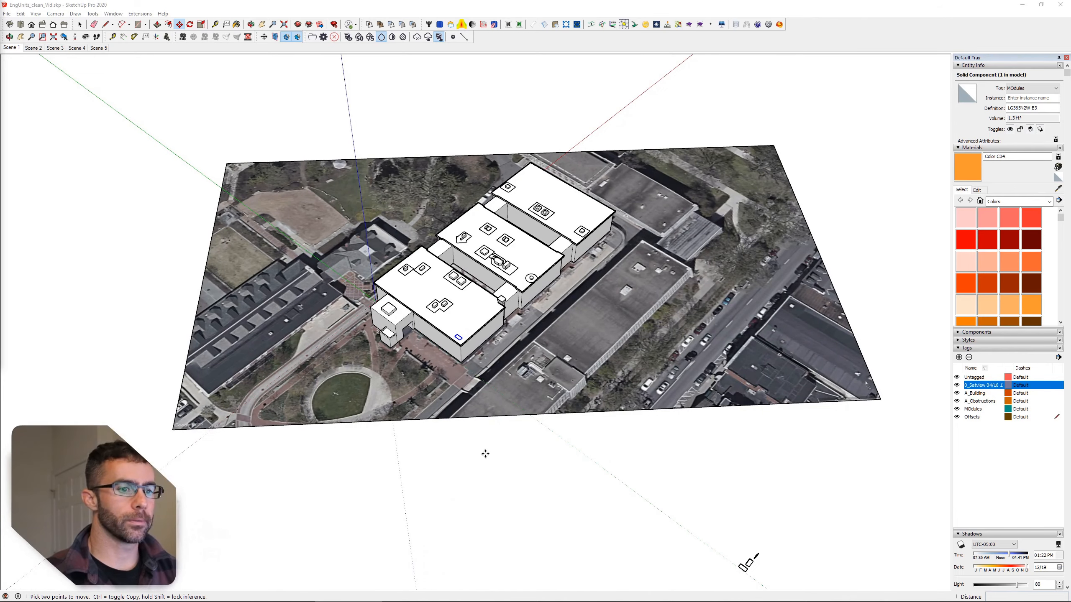
pyautogui.moveTo(510, 457); pyautogui.dragTo(462, 491, button='middle')
pyautogui.press('m')
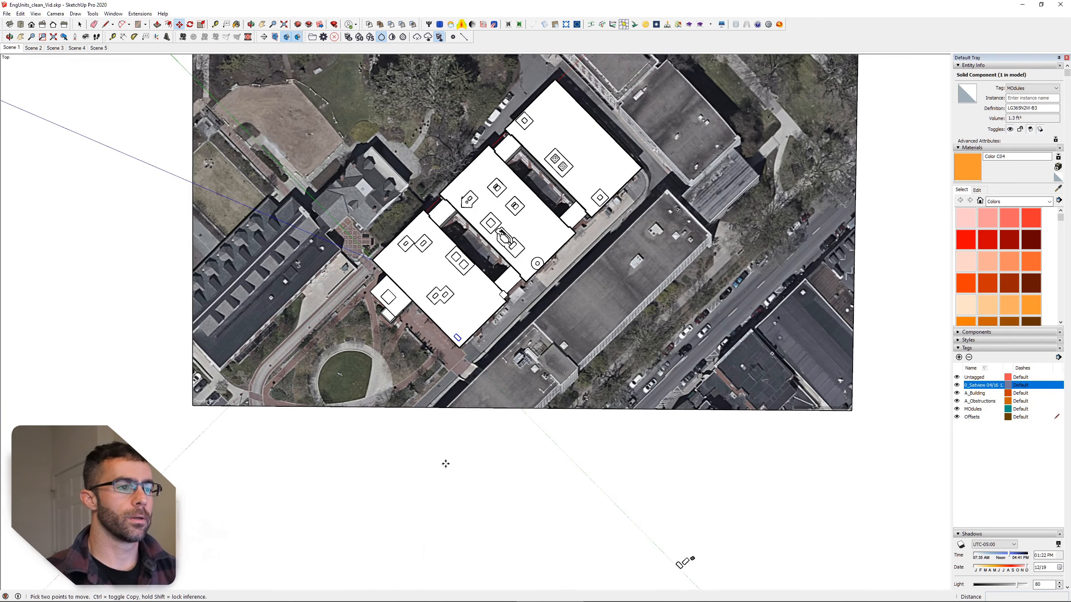
pyautogui.scroll(2, 400, 365)
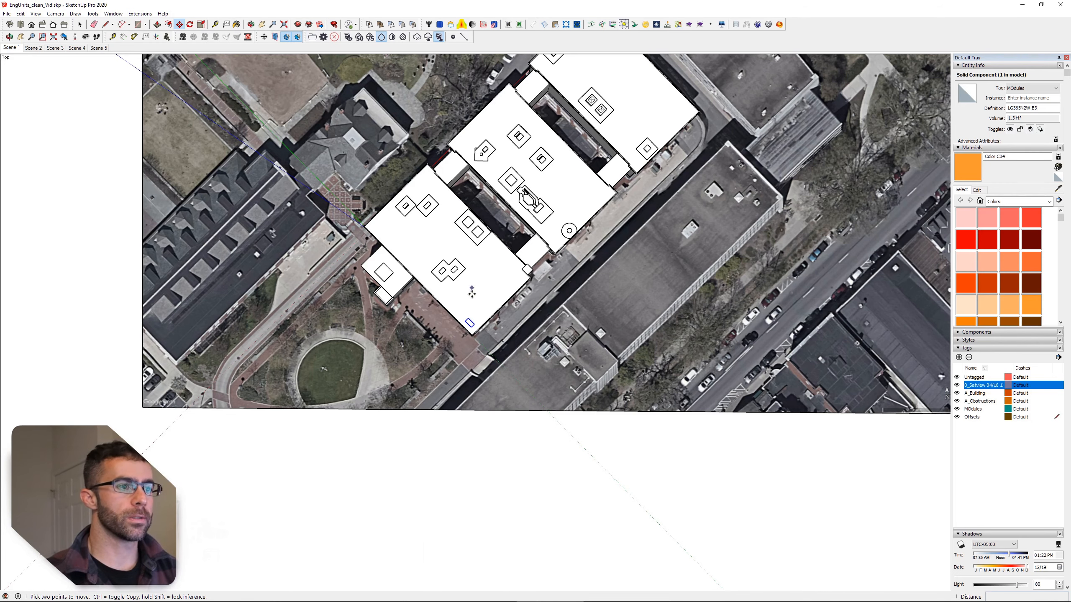
pyautogui.scroll(3, 477, 297)
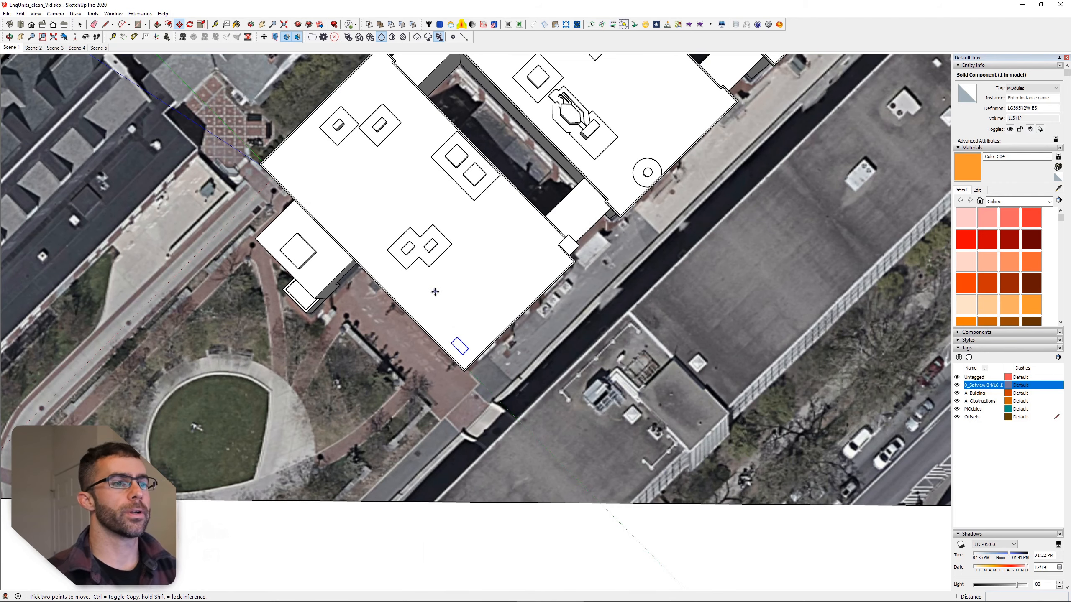
pyautogui.keyDown('shift'); pyautogui.moveTo(434, 292); pyautogui.dragTo(453, 340, button='middle'); pyautogui.keyUp('shift')
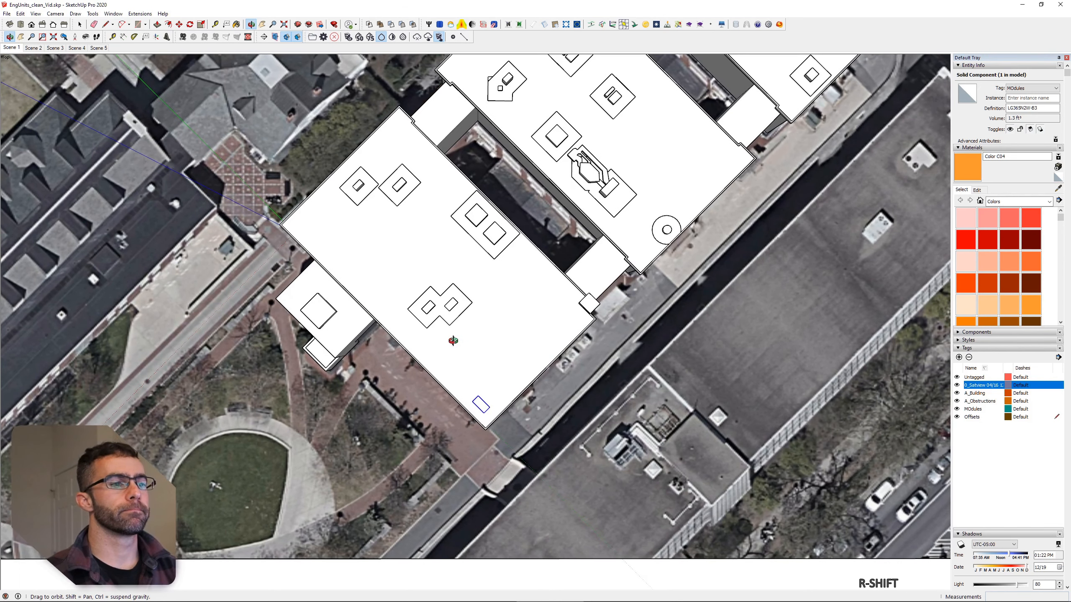
# Step: Sketch a direction arrow on the nearest roof, parallel to its long edge and pointing toward the module's end
pyautogui.press('l')
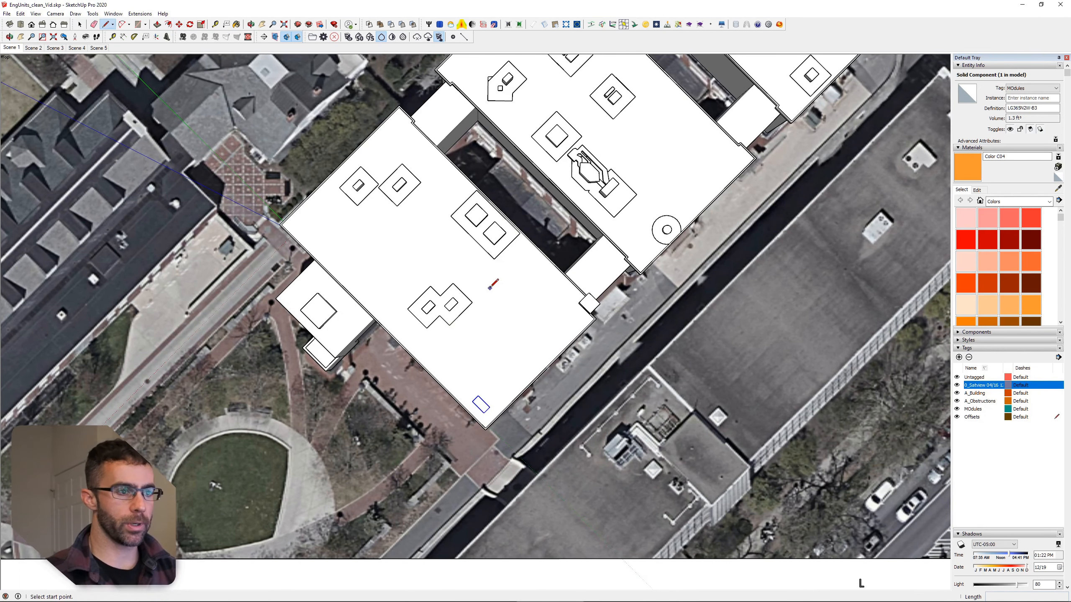
pyautogui.click(486, 290)
pyautogui.click(513, 315)
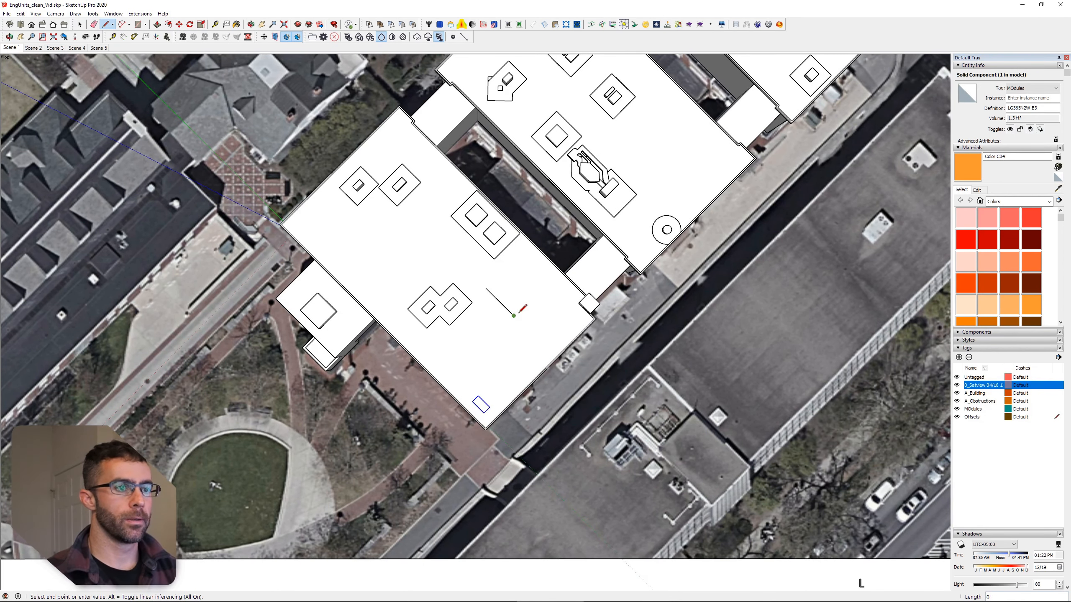
pyautogui.scroll(5, 513, 301)
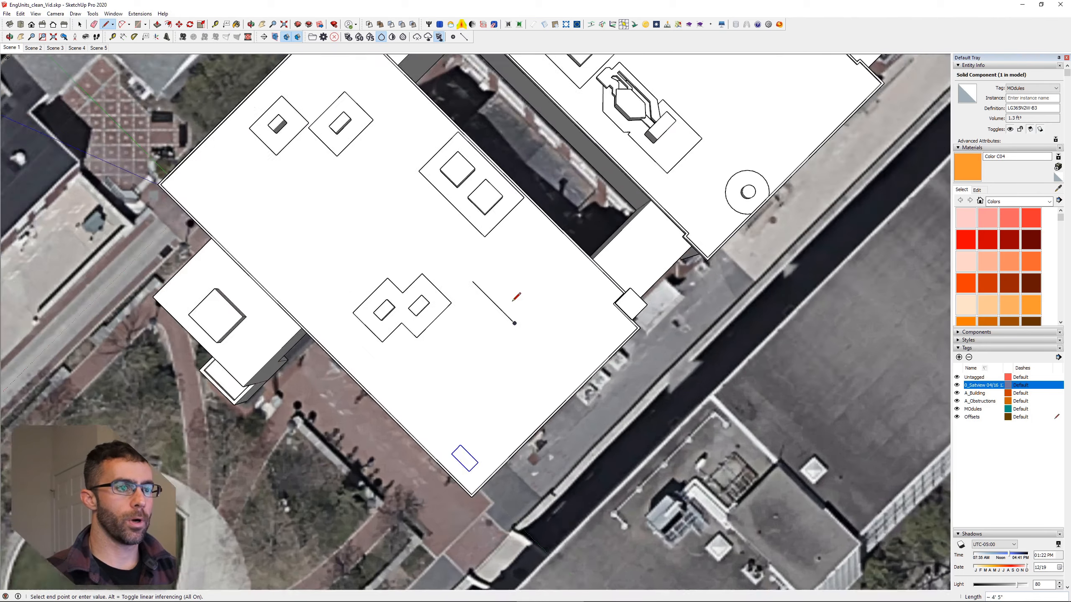
pyautogui.scroll(-4, 454, 388)
pyautogui.press('space')
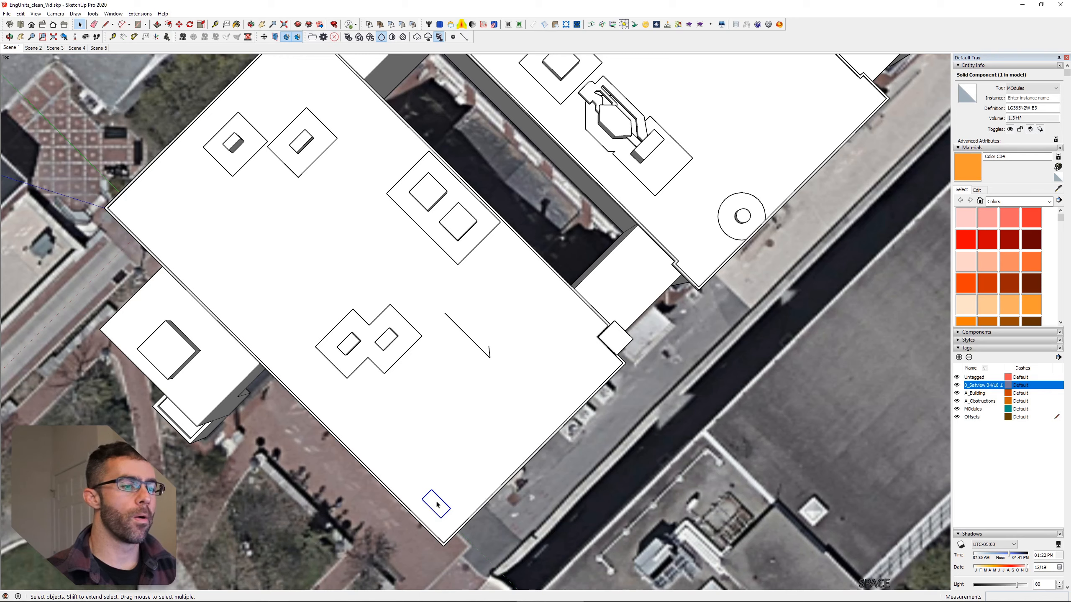
# Step: Rotate the module a quarter turn so its long side runs parallel to the roof's short edge
pyautogui.press('m')
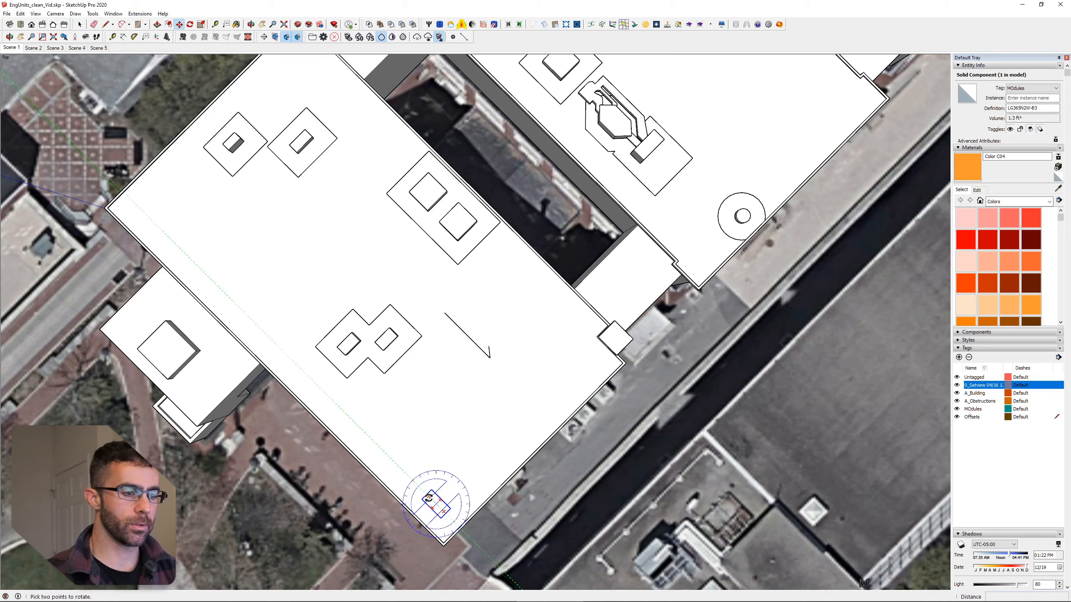
pyautogui.click(429, 498)
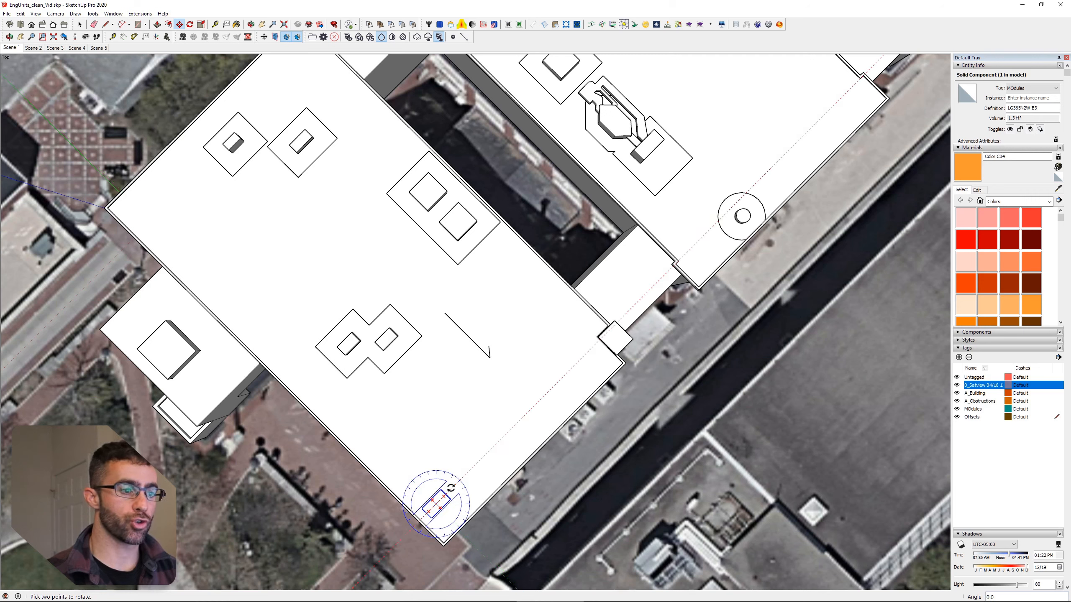
pyautogui.press('Escape')
pyautogui.press('space')
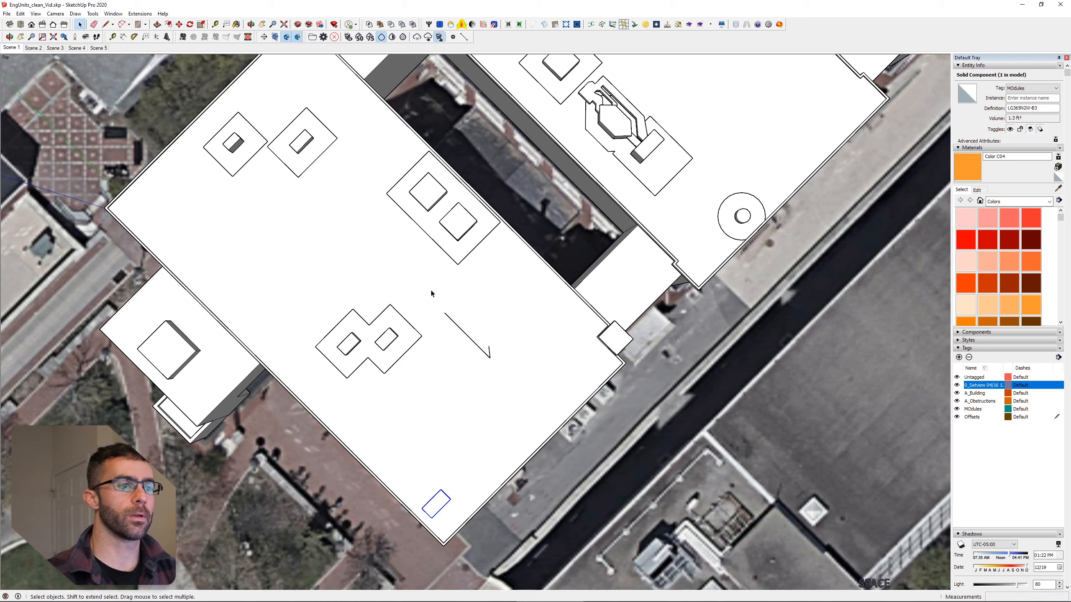
# Step: Delete the arrow lines from the roof and make MOdules the active tag
pyautogui.moveTo(433, 291); pyautogui.dragTo(512, 381)
pyautogui.press('Delete')
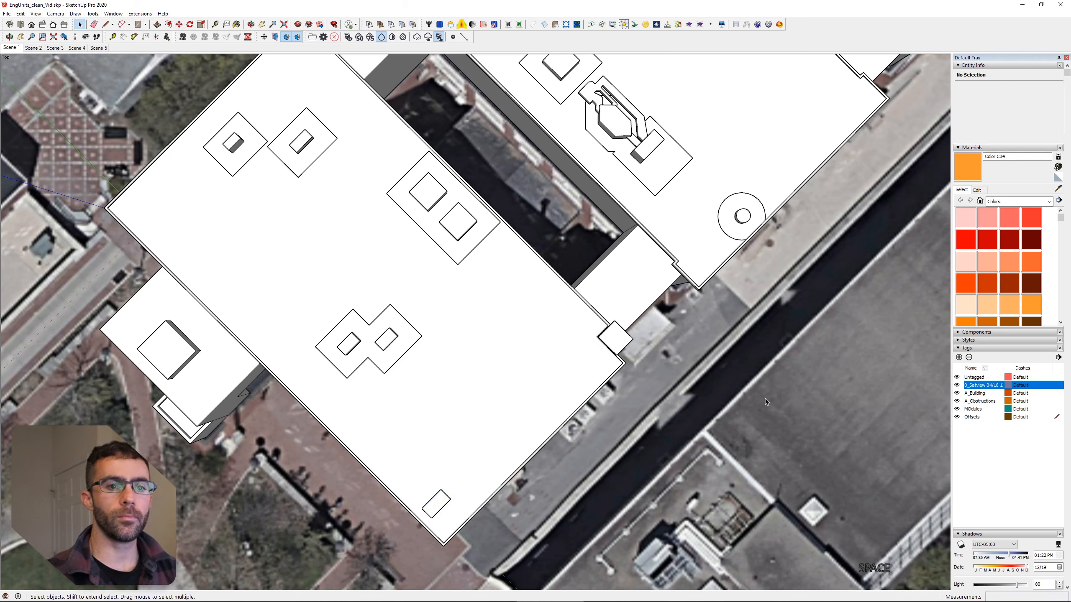
pyautogui.click(1057, 410)
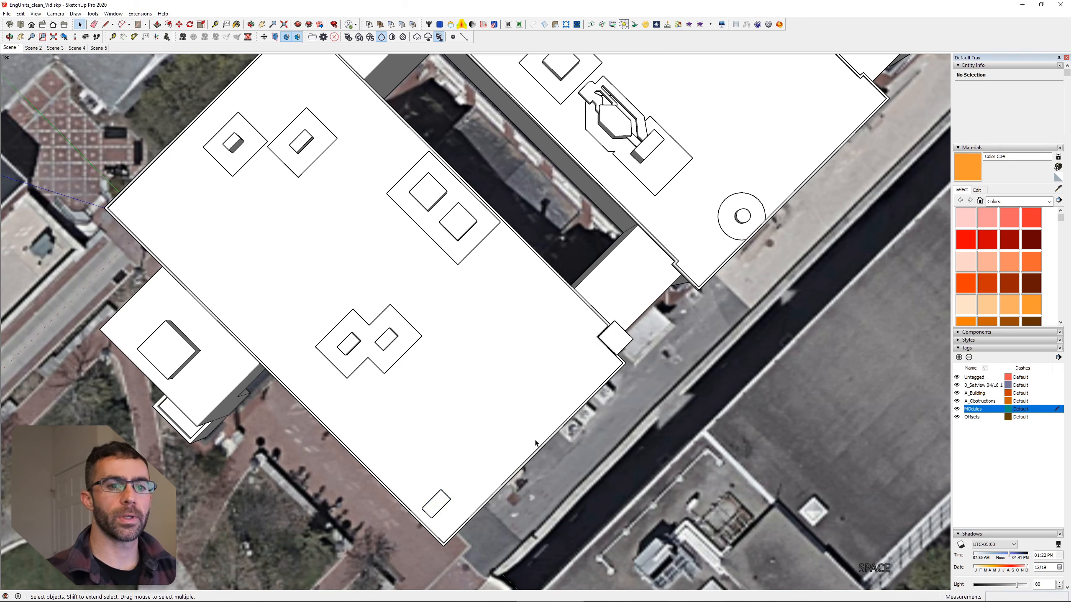
# Step: Move the module about 14' 6" away from the roof corner, parallel to the roof's short edge
pyautogui.moveTo(535, 443); pyautogui.dragTo(537, 399, button='middle')
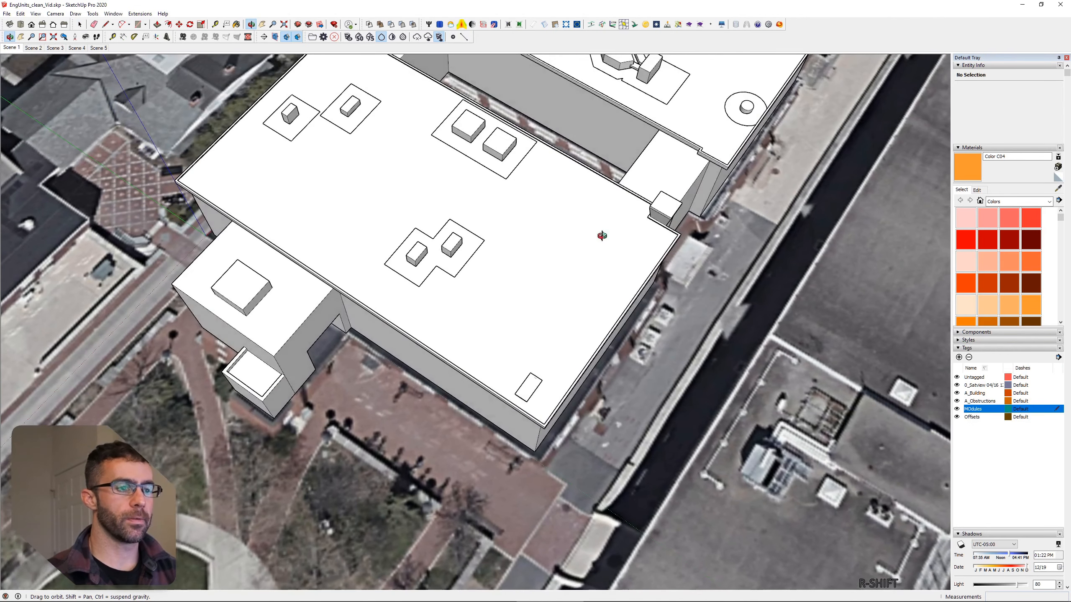
pyautogui.press('shift')
pyautogui.click(527, 397)
pyautogui.press('m')
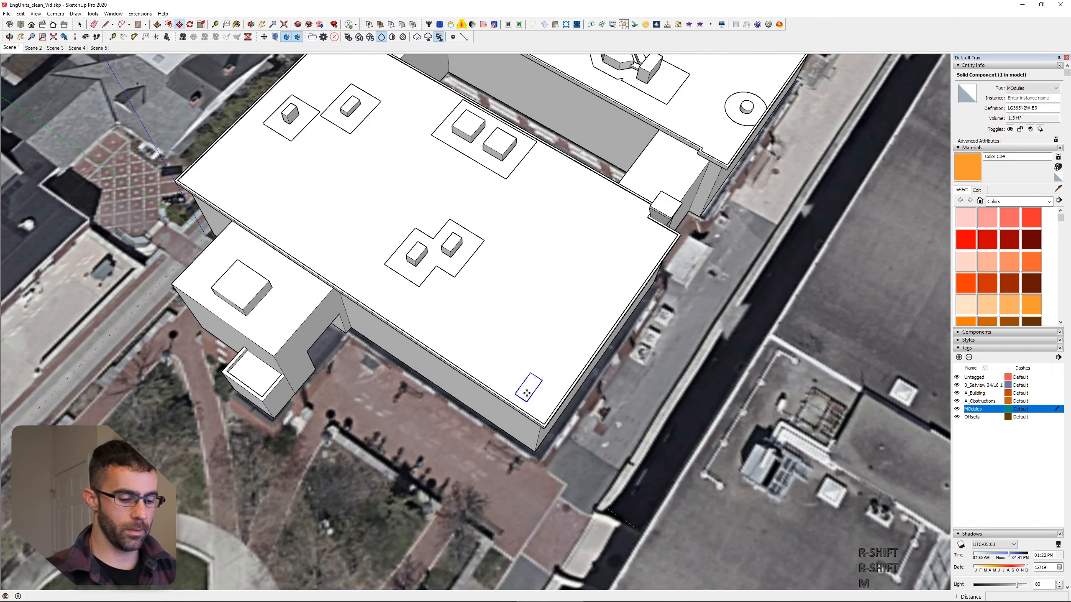
pyautogui.click(527, 393)
pyautogui.click(555, 342)
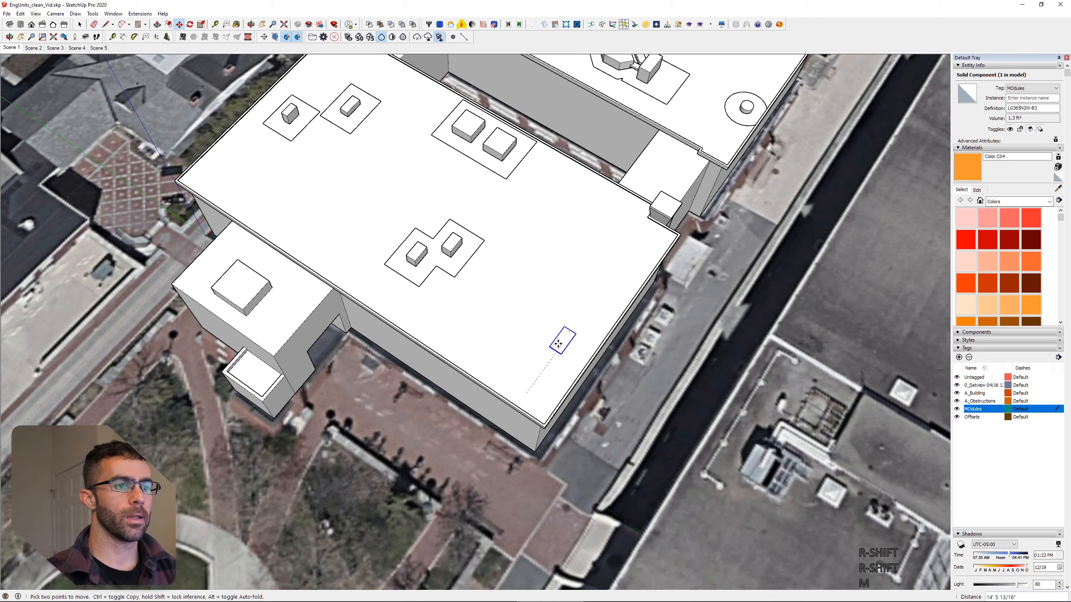
pyautogui.press('space')
# Step: Hide the satellite image tag and frame the three flat roofs with the module
pyautogui.keyDown('shift'); pyautogui.moveTo(513, 301); pyautogui.dragTo(410, 424, button='middle'); pyautogui.keyUp('shift')
pyautogui.scroll(-3, 409, 419)
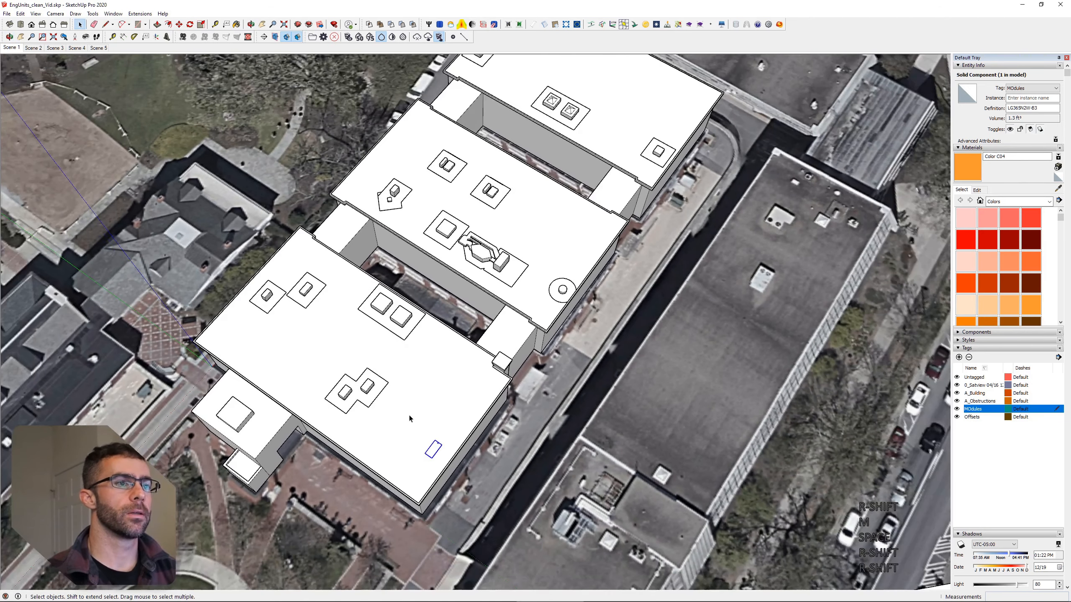
pyautogui.scroll(1, 408, 413)
pyautogui.click(956, 386)
pyautogui.click(957, 385)
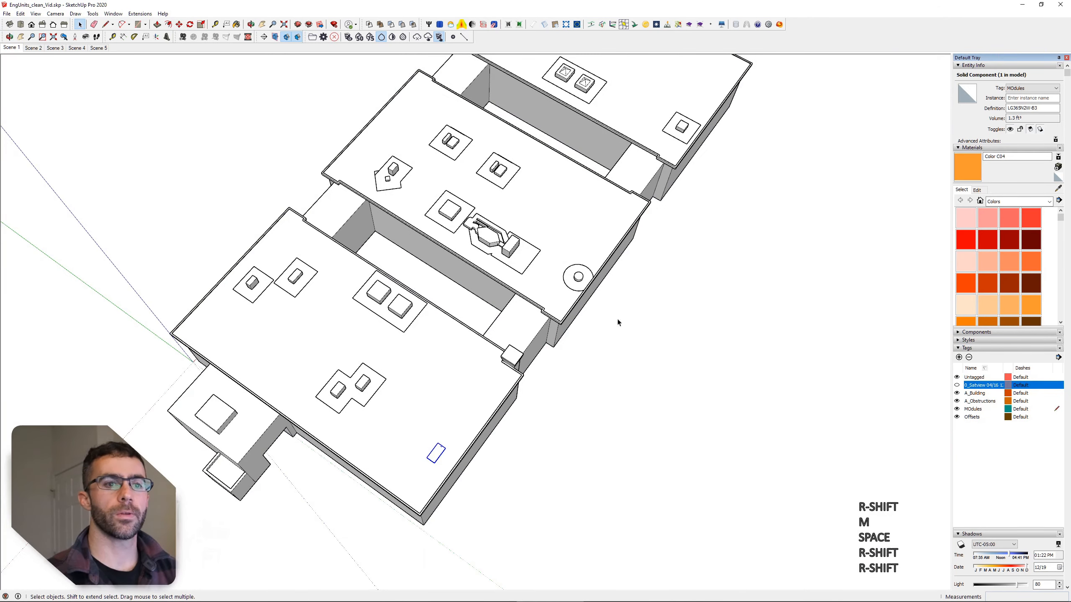
pyautogui.moveTo(617, 318); pyautogui.dragTo(481, 344, button='middle')
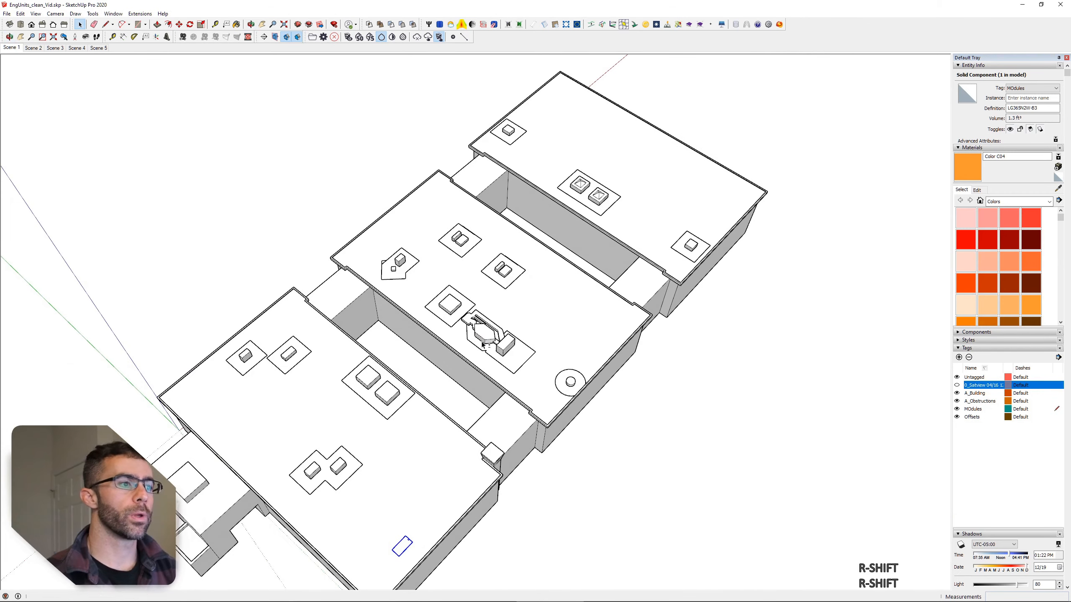
pyautogui.keyDown('shift'); pyautogui.moveTo(383, 427); pyautogui.dragTo(414, 371, button='middle'); pyautogui.keyUp('shift')
pyautogui.scroll(1, 416, 373)
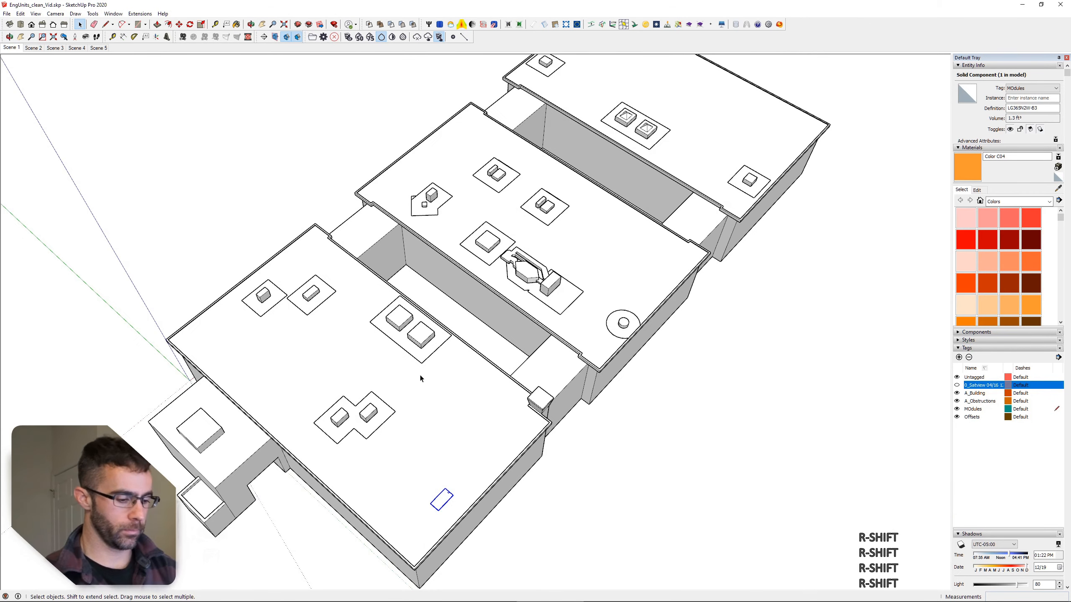
# Step: Switch to the 2018 International Fire Code PDF and examine the perimeter and interior pathway rules in Section 1204.3
pyautogui.hotkey('alt', 'Tab')
pyautogui.hotkey('alt', 'Down')
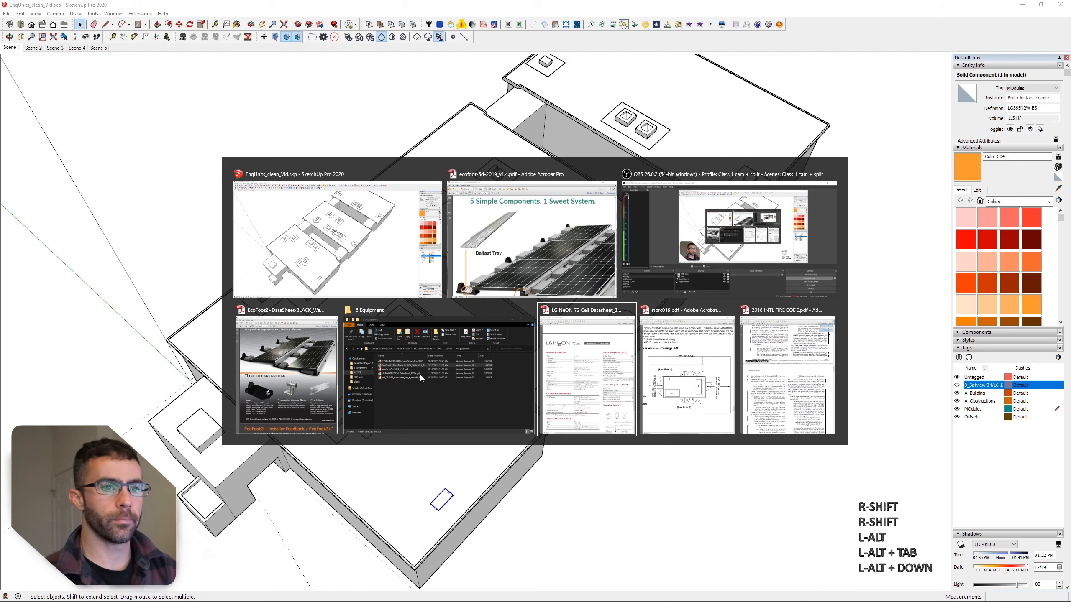
pyautogui.hotkey('alt', 'Right')
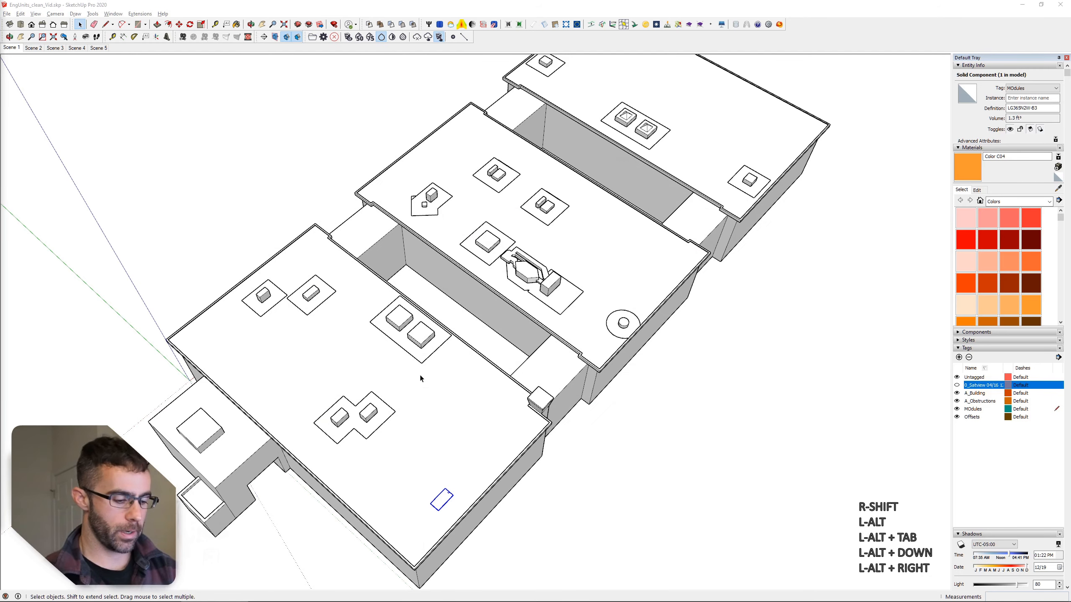
pyautogui.hotkey('ctrl', 'Right')
pyautogui.press('ctrl+KP_2')
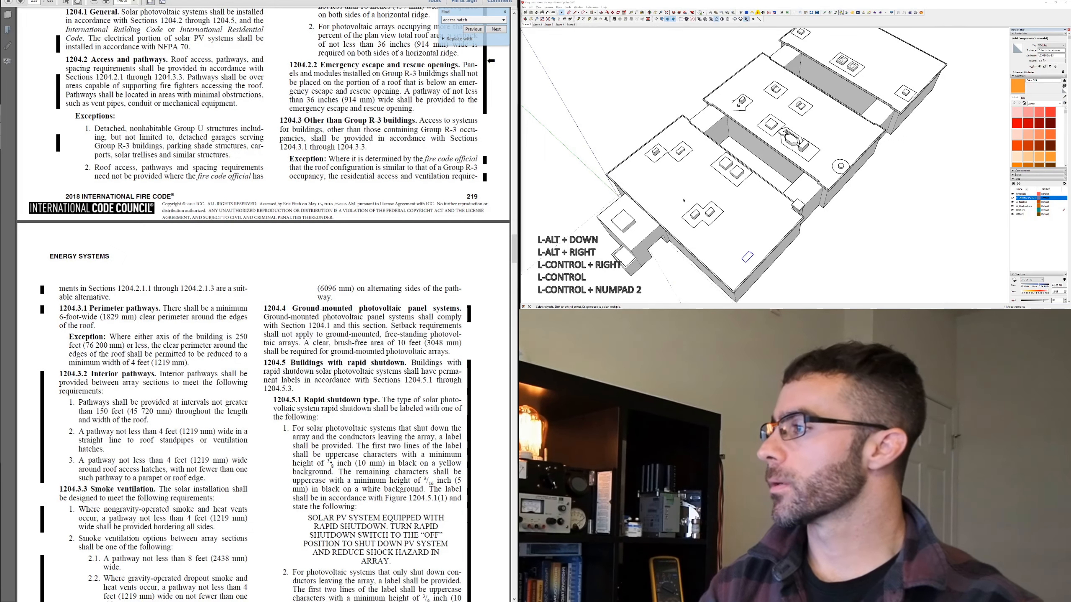
pyautogui.press('KP_2')
pyautogui.scroll(3, 151, 401)
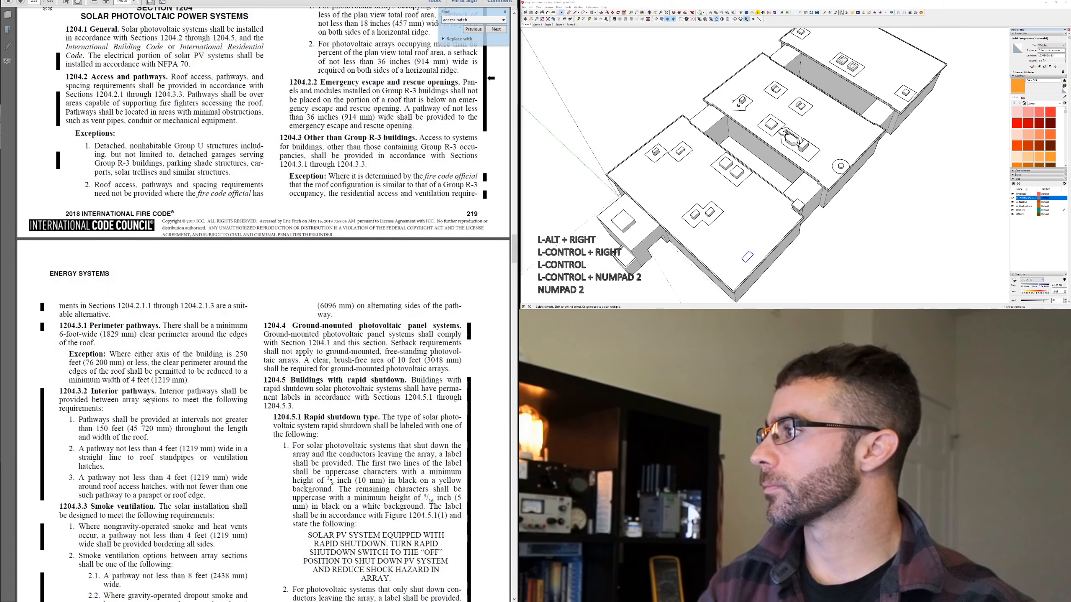
# Step: Examine the perimeter pathway width rule and its 250-foot exception in Section 1204.3.1 of the fire code
pyautogui.scroll(2, 150, 402)
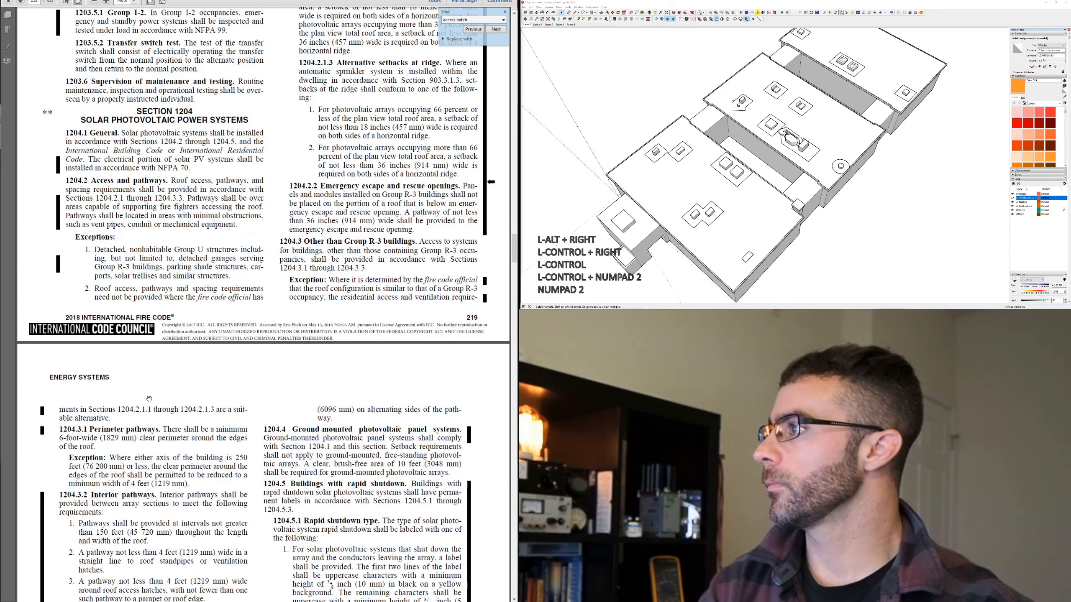
pyautogui.scroll(-4, 141, 369)
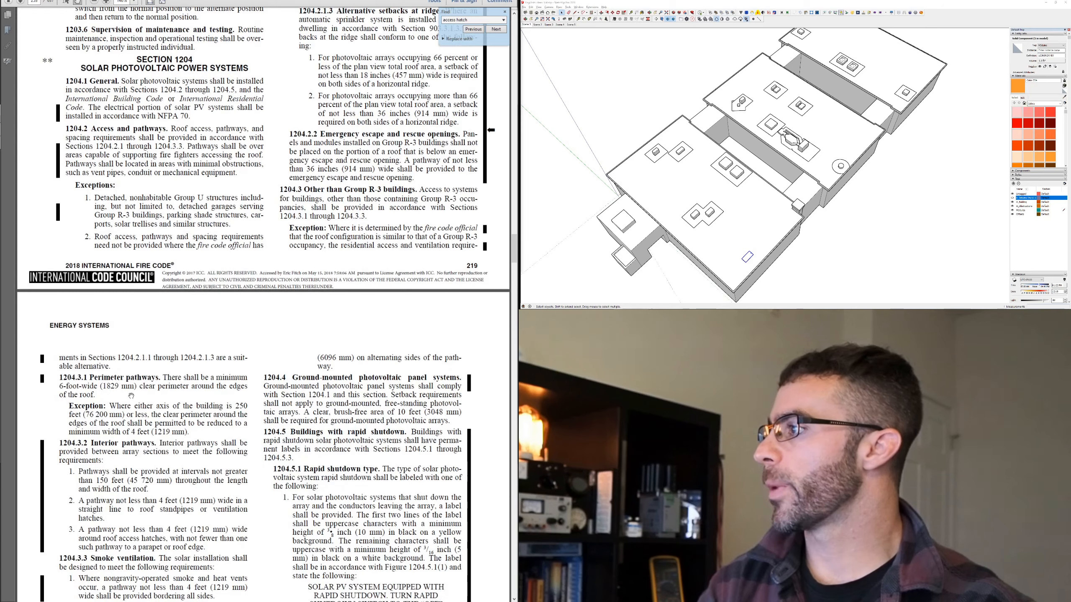
pyautogui.keyDown('ctrl'); pyautogui.scroll(3, 151, 373); pyautogui.keyUp('ctrl')
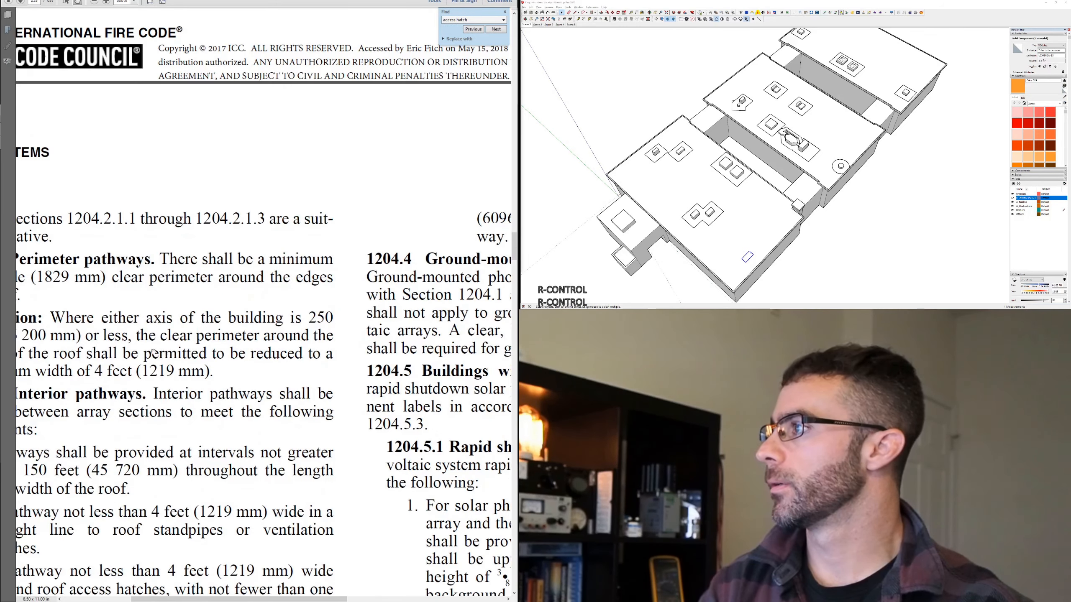
pyautogui.moveTo(232, 295); pyautogui.dragTo(255, 263)
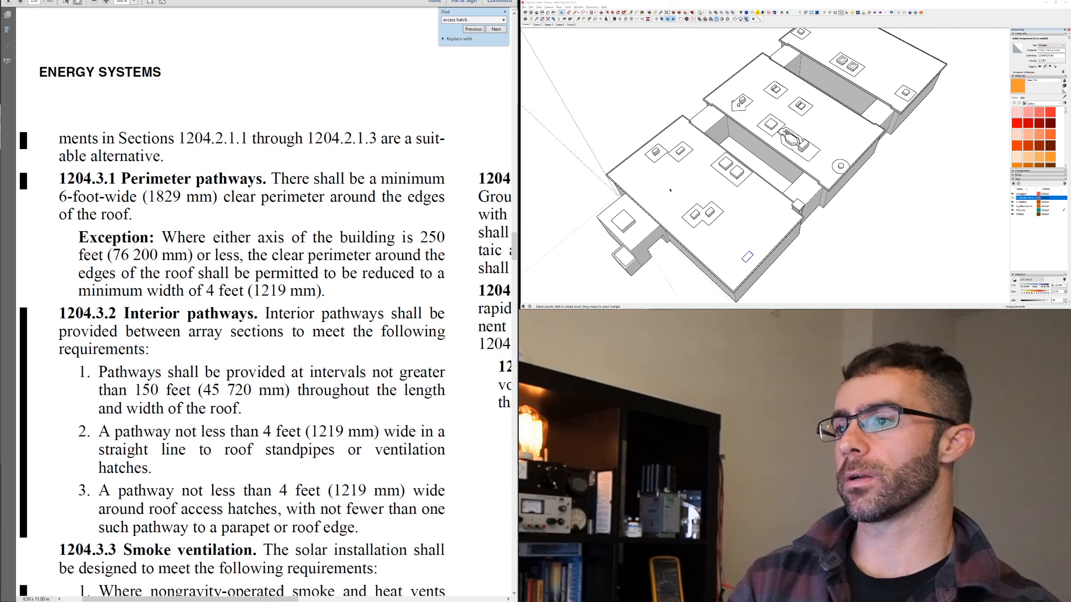
# Step: Switch back to SketchUp and measure the combined length of the three roofs from outer corner to outer corner
pyautogui.click(670, 191)
pyautogui.scroll(-2, 672, 189)
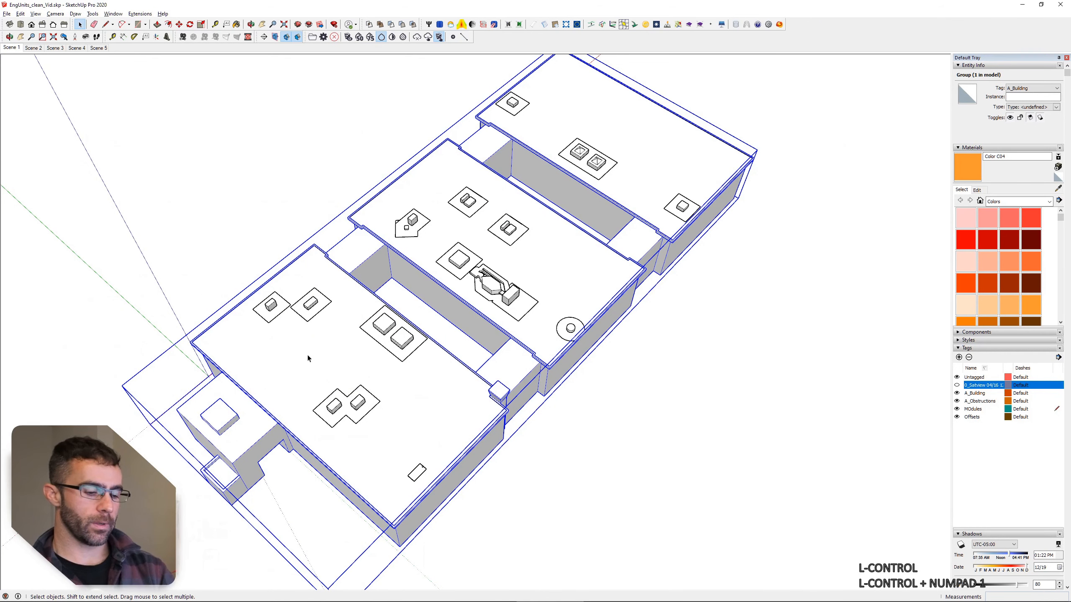
pyautogui.press('KP_1')
pyautogui.press('l')
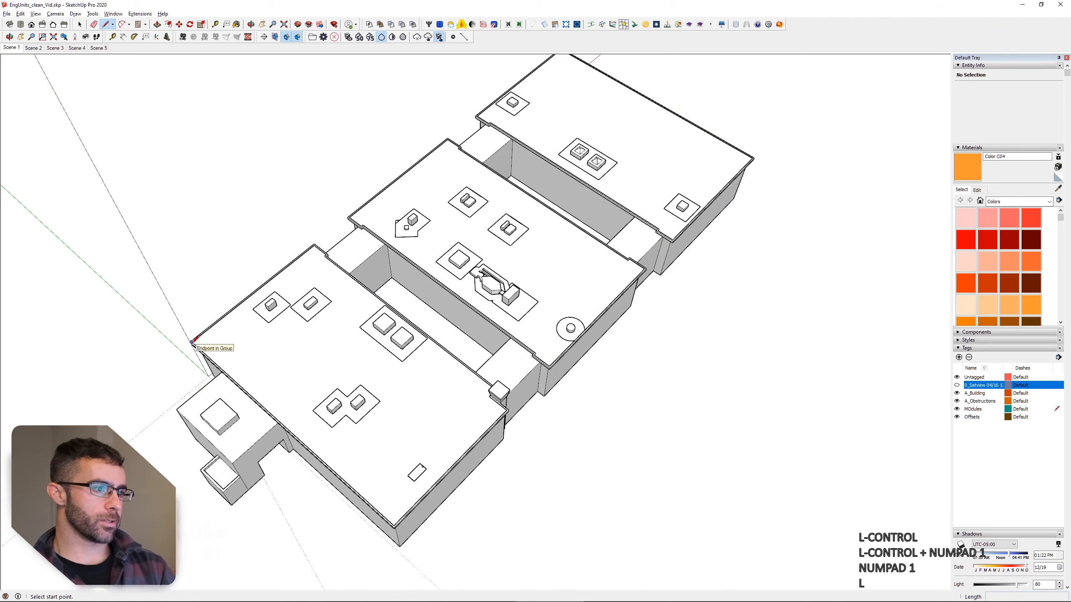
pyautogui.click(192, 342)
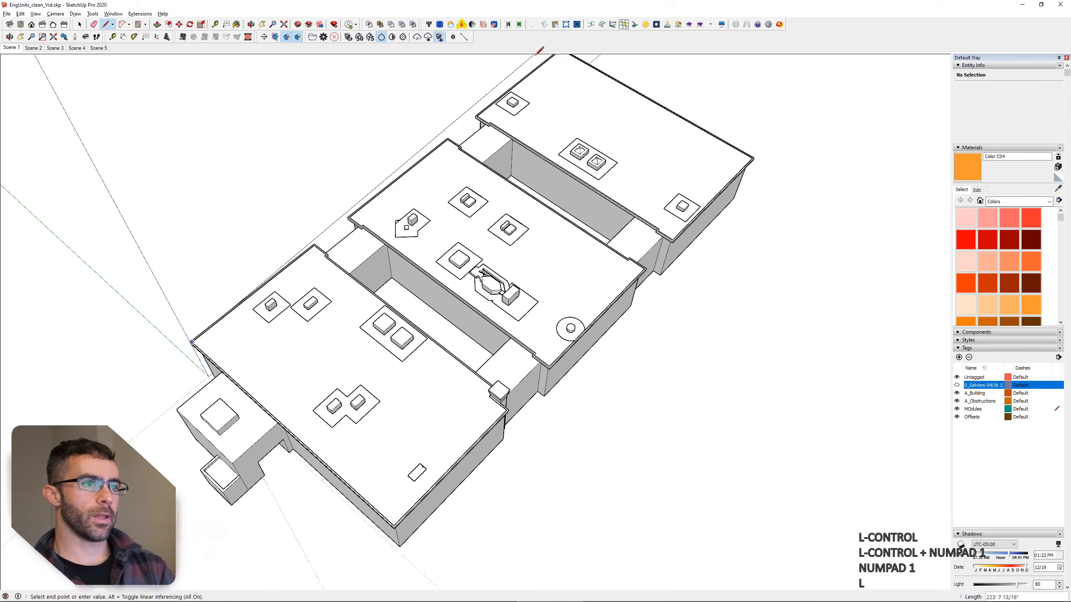
pyautogui.press('shift')
pyautogui.keyDown('shift'); pyautogui.moveTo(565, 65); pyautogui.dragTo(559, 118, button='middle'); pyautogui.keyUp('shift')
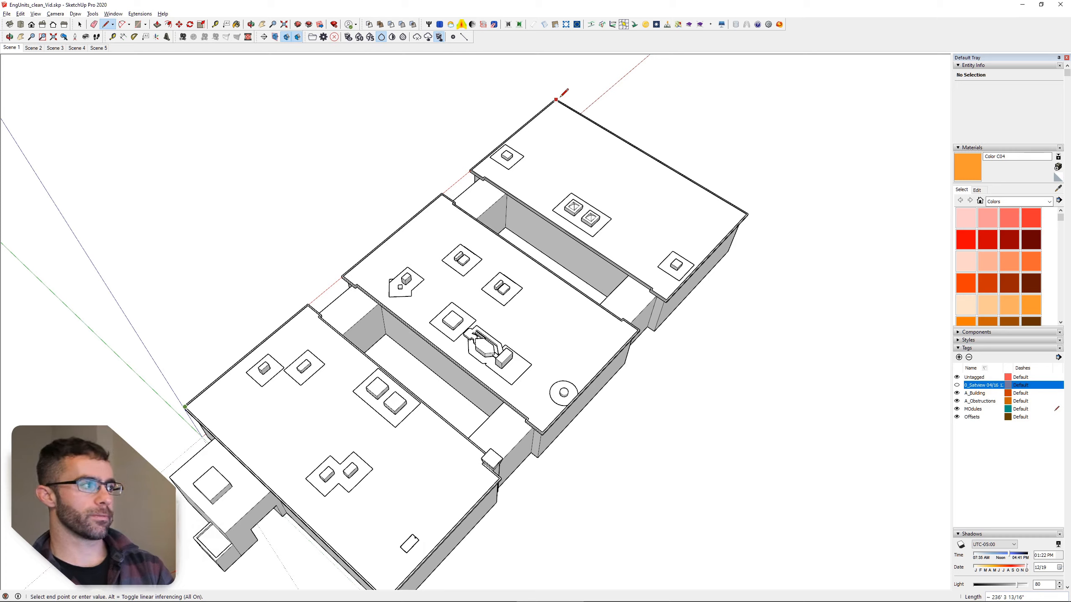
# Step: Measure the outer edge of the farthest roof from corner to corner
pyautogui.press('l')
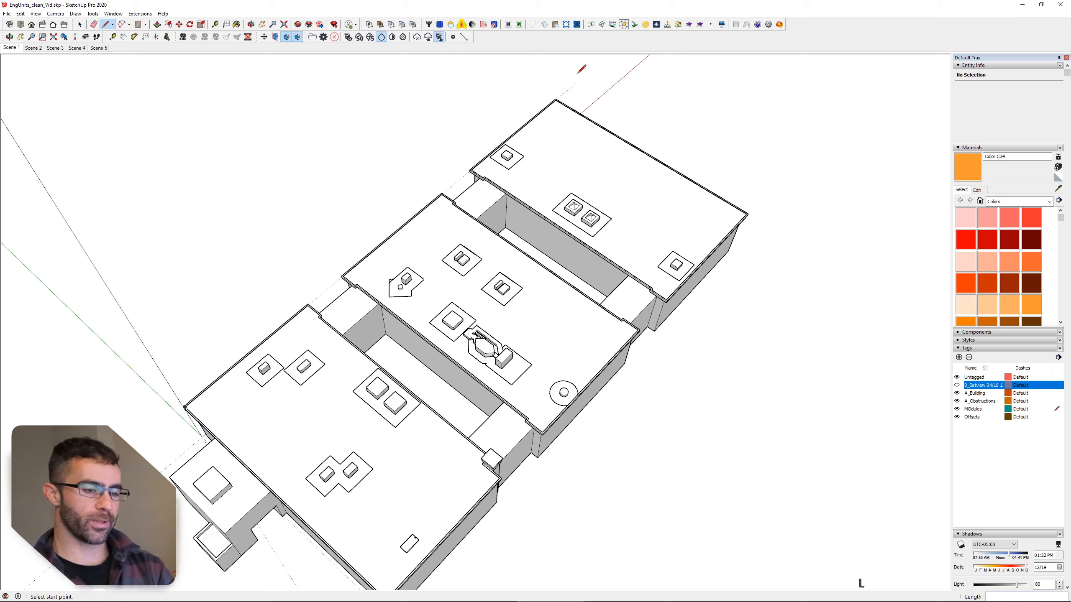
pyautogui.click(556, 99)
pyautogui.press('shift')
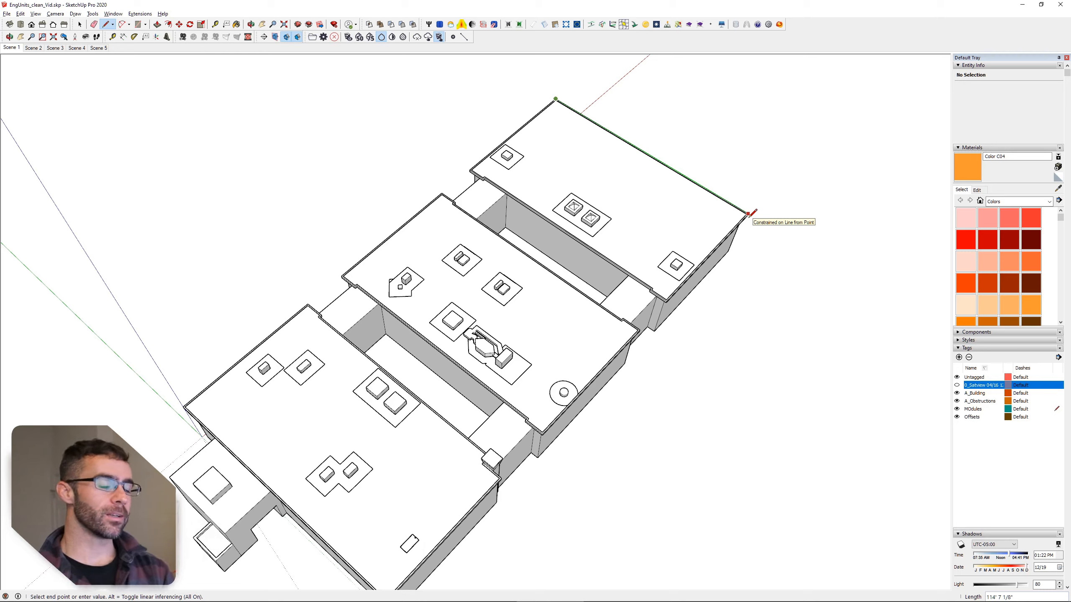
pyautogui.press('Escape')
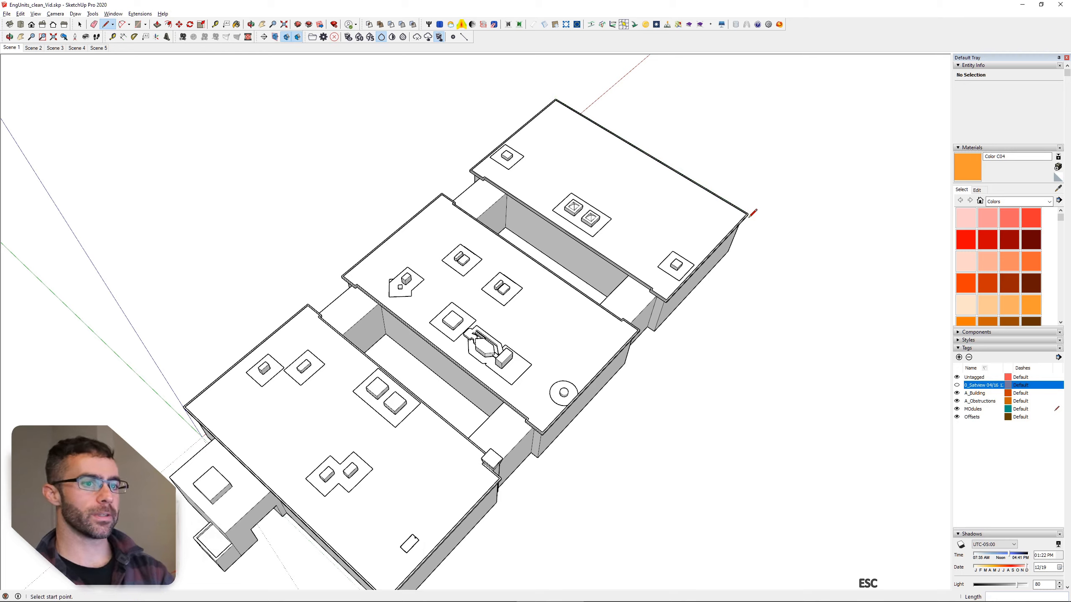
pyautogui.press('space')
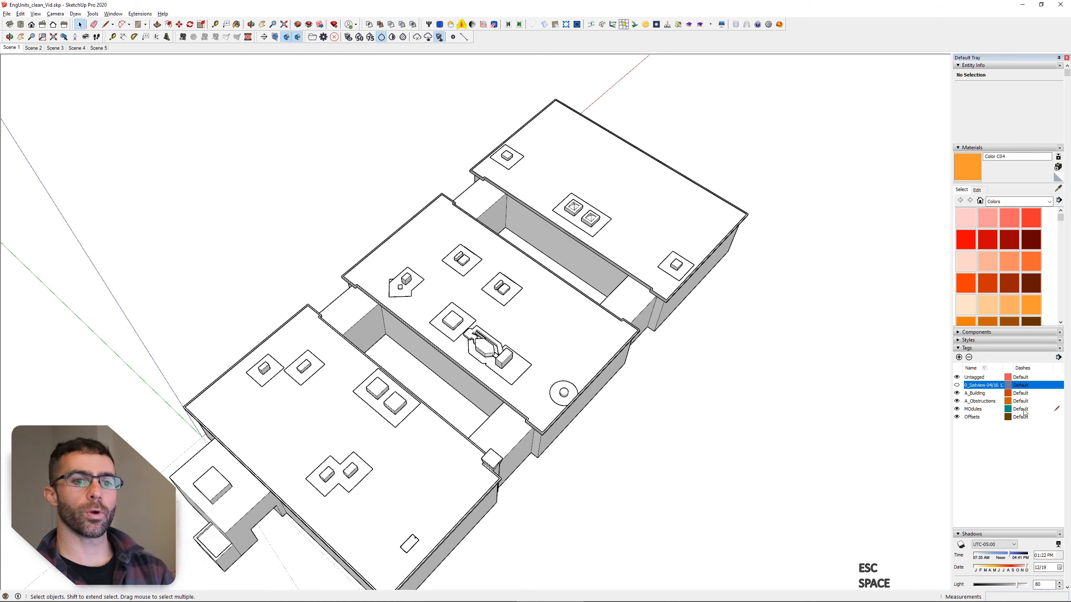
# Step: Make Offsets the active tag and offset the farthest roof's outline 4' inward inside the building group
pyautogui.click(1057, 417)
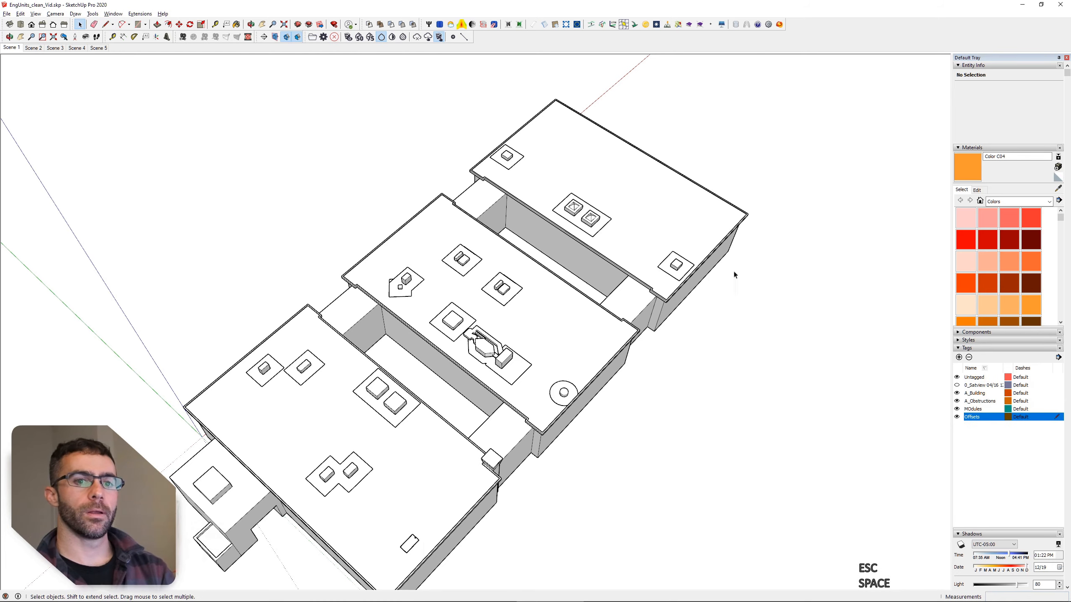
pyautogui.click(641, 193)
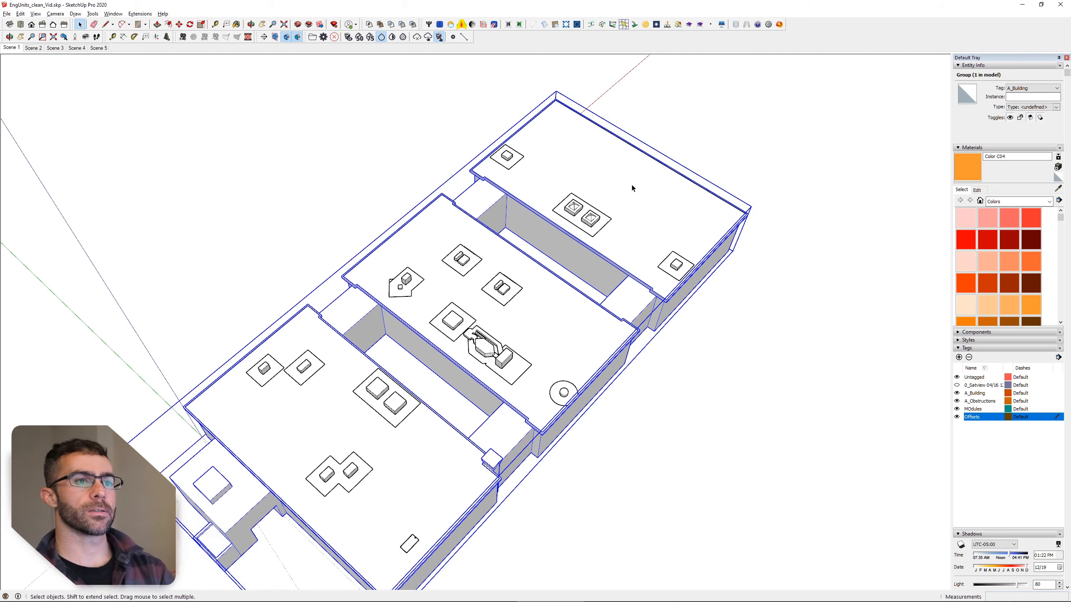
pyautogui.doubleClick(636, 194)
pyautogui.click(628, 186)
pyautogui.press('o')
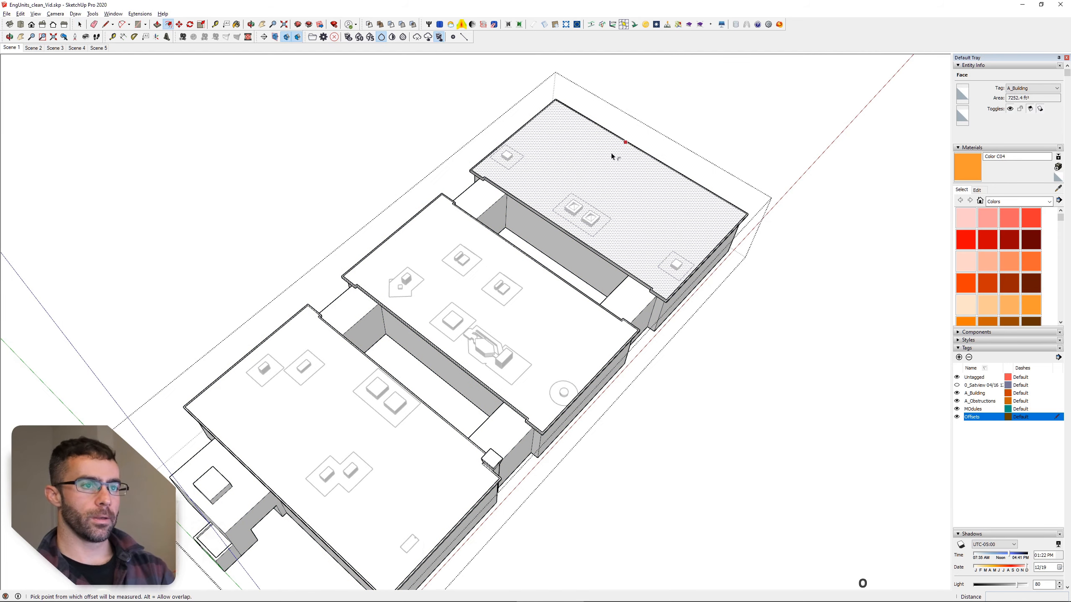
pyautogui.click(607, 134)
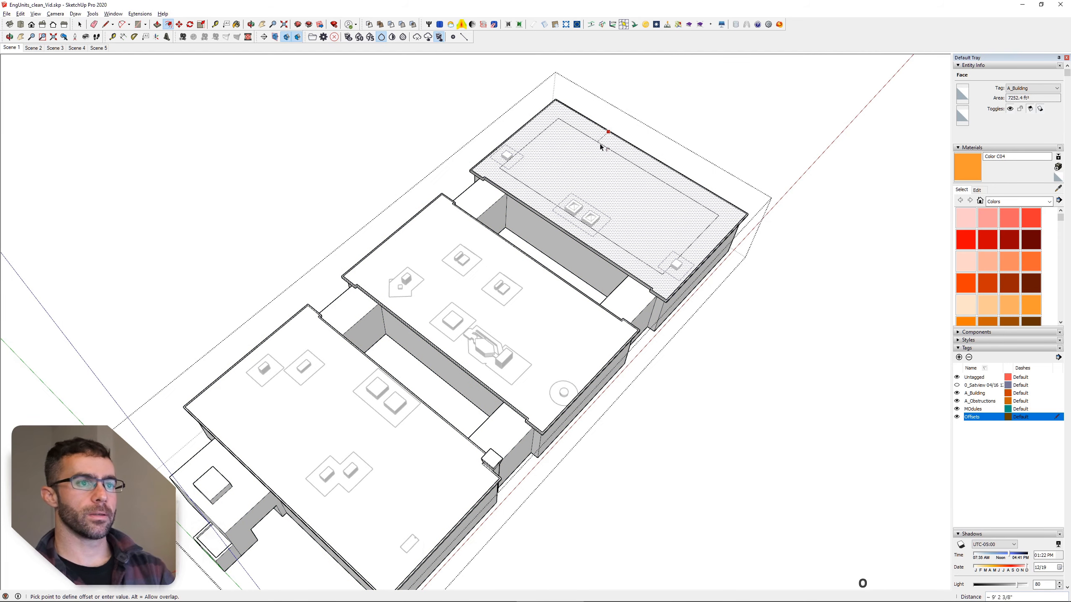
pyautogui.write('4')
pyautogui.press('Return')
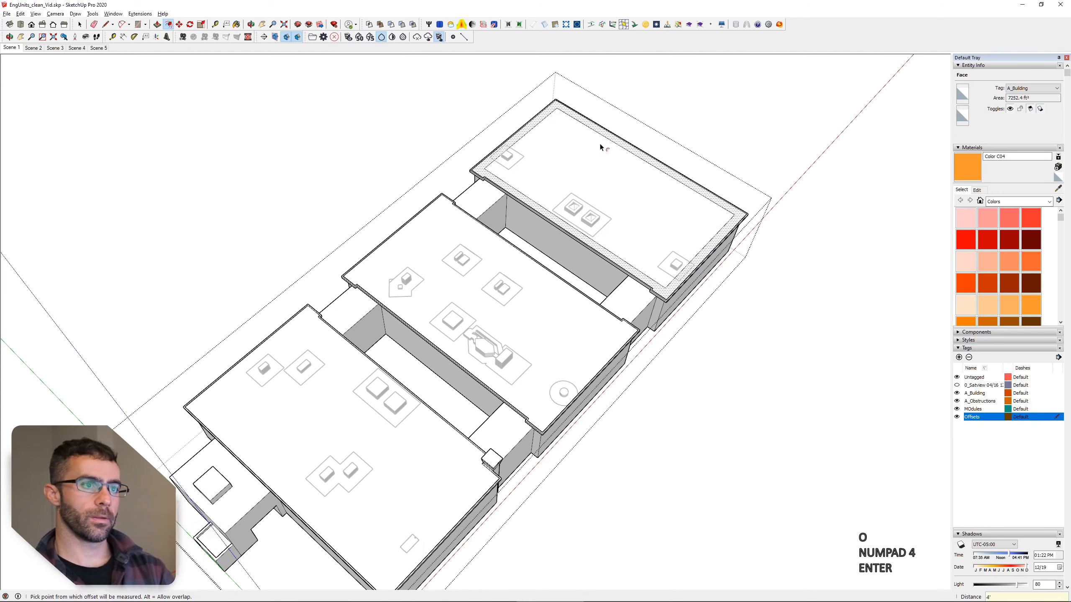
# Step: Offset the middle roof's outline 4' inward inside the building group
pyautogui.click(444, 228)
pyautogui.press('Escape')
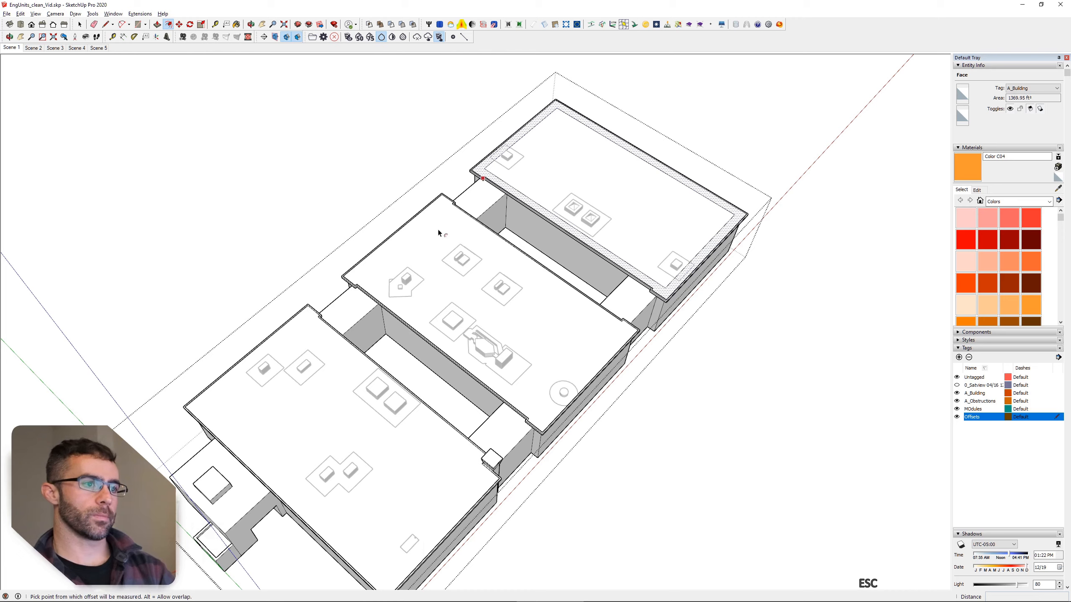
pyautogui.press('space')
pyautogui.click(438, 233)
pyautogui.press('space')
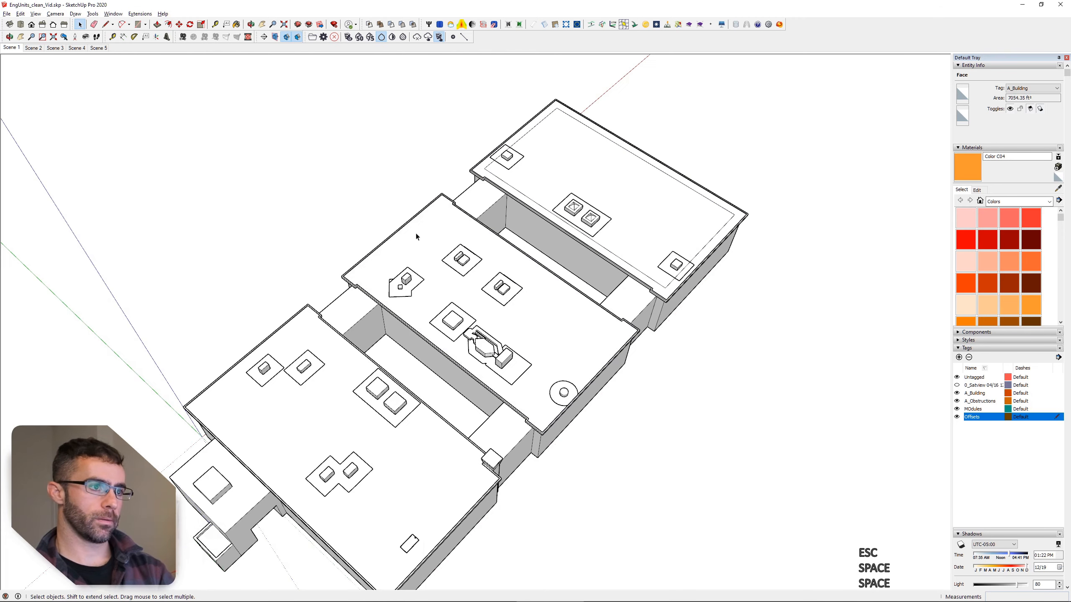
pyautogui.tripleClick(417, 235)
pyautogui.click(418, 237)
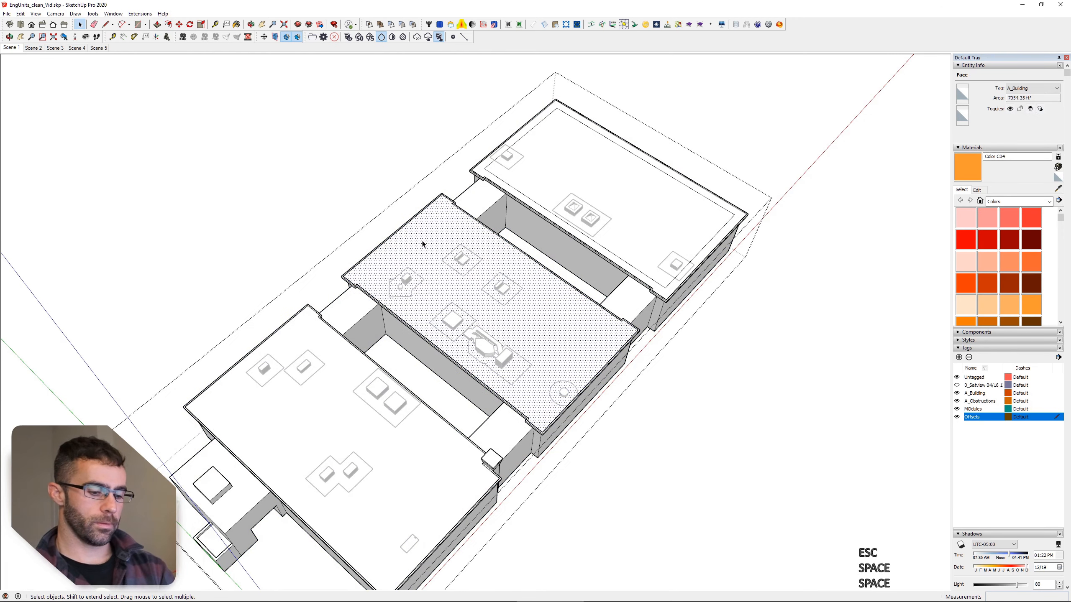
pyautogui.press('o')
pyautogui.click(430, 222)
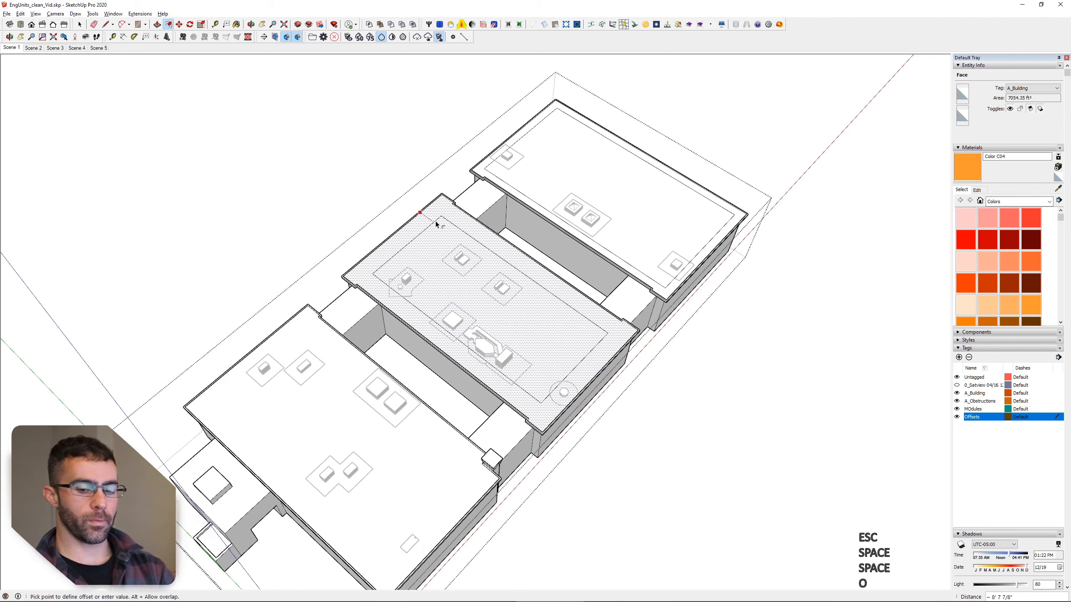
pyautogui.write('4')
pyautogui.press('Return')
pyautogui.press('space')
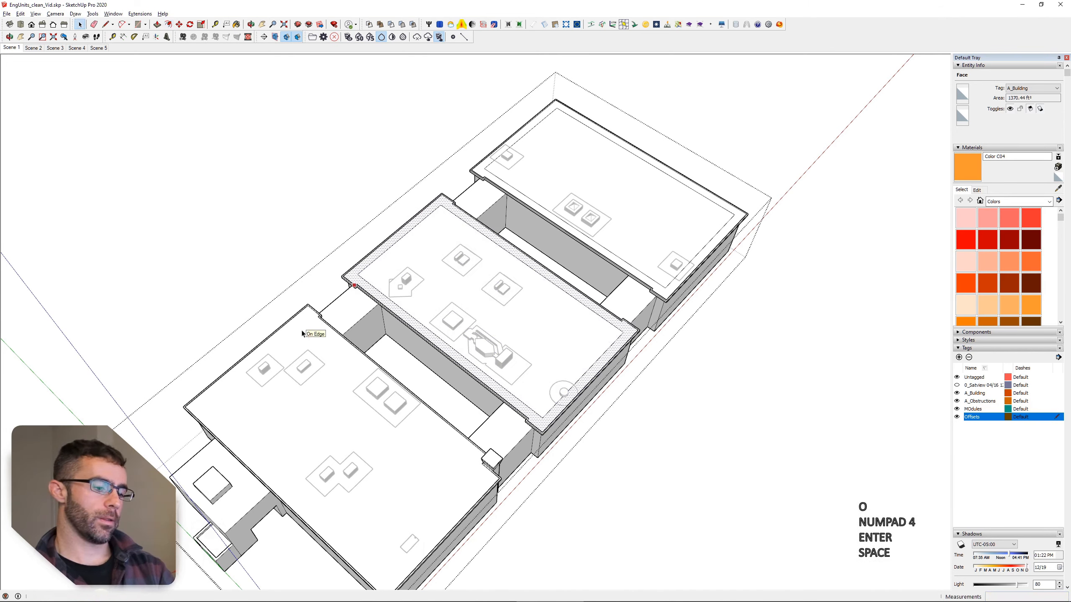
# Step: Offset the nearest roof's outline 4' inward and leave the building group
pyautogui.click(303, 334)
pyautogui.press('o')
pyautogui.click(304, 336)
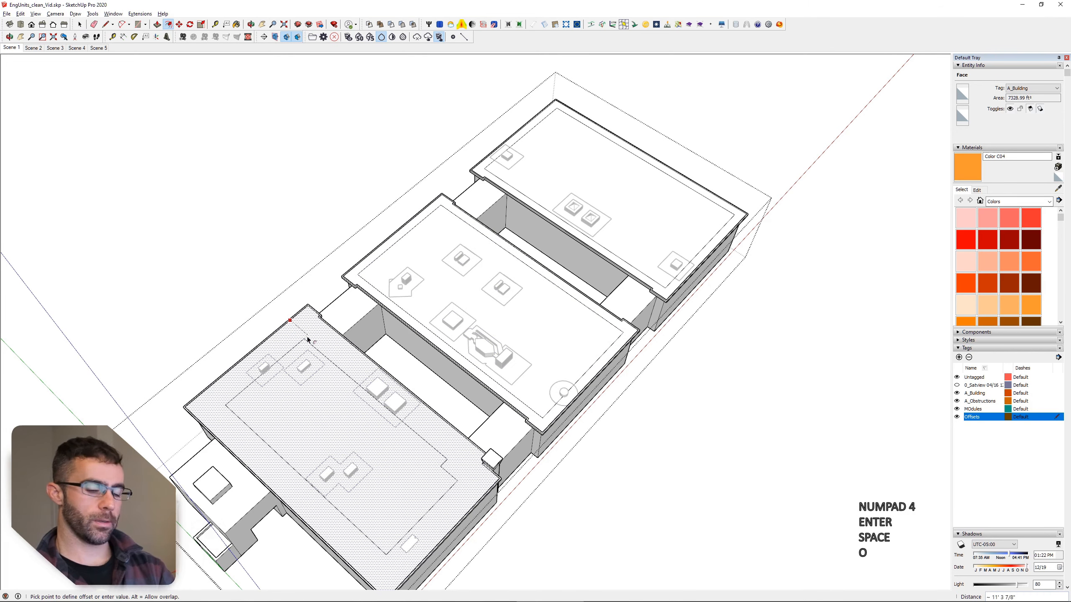
pyautogui.write('4')
pyautogui.press('Return')
pyautogui.press('space')
pyautogui.click(283, 159)
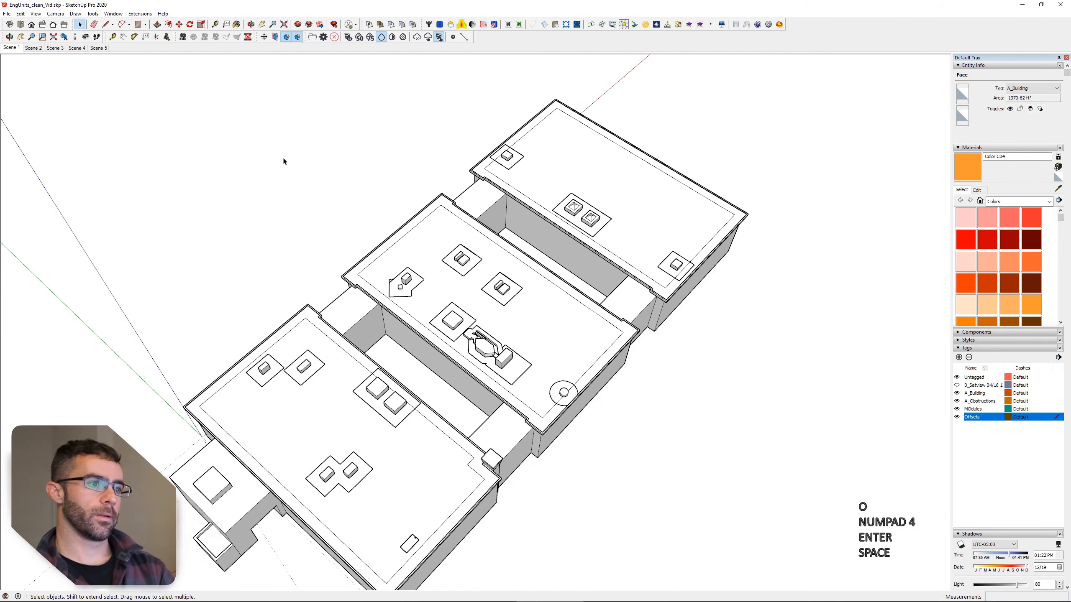
# Step: Cut only the edges of the three setback outlines out of the building group, leaving the roof faces unselected
pyautogui.click(536, 206)
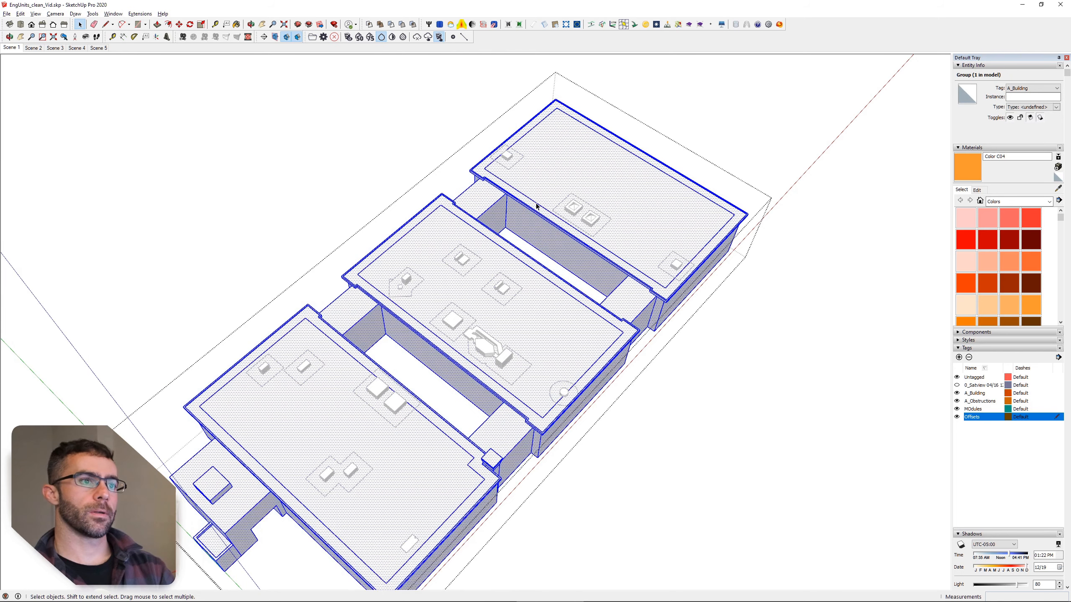
pyautogui.click(537, 207)
pyautogui.click(554, 163)
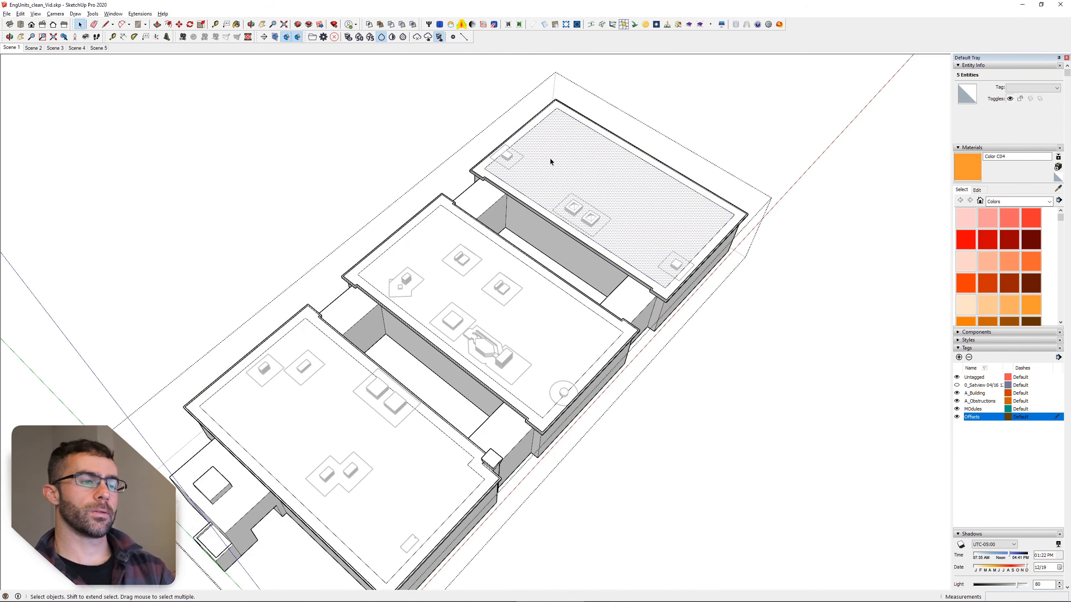
pyautogui.doubleClick(548, 168)
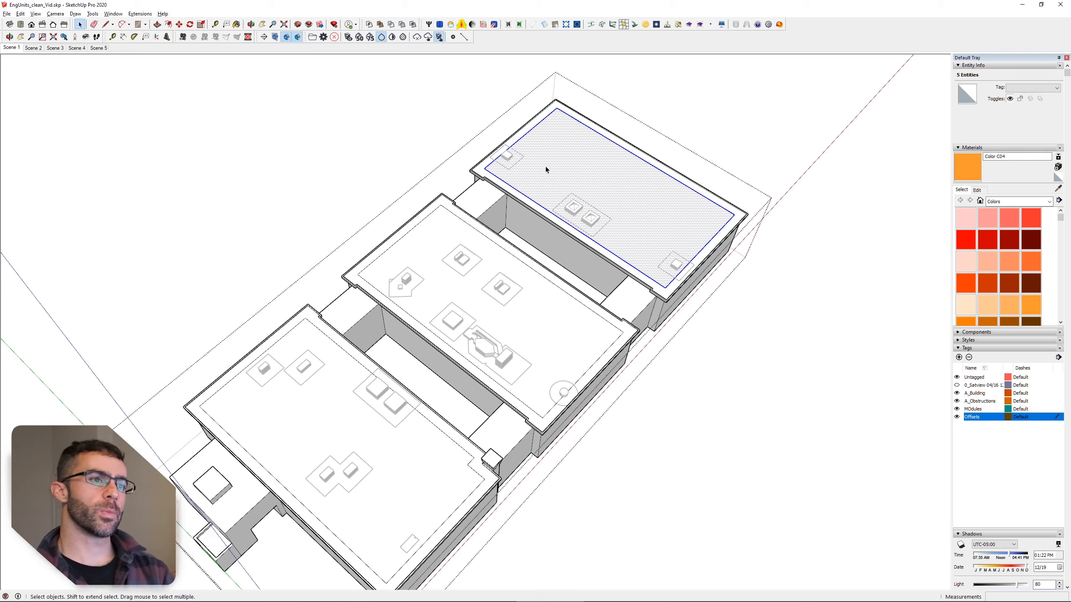
pyautogui.keyDown('shift'); pyautogui.doubleClick(554, 316); pyautogui.keyUp('shift')
pyautogui.keyDown('shift'); pyautogui.doubleClick(413, 471); pyautogui.keyUp('shift')
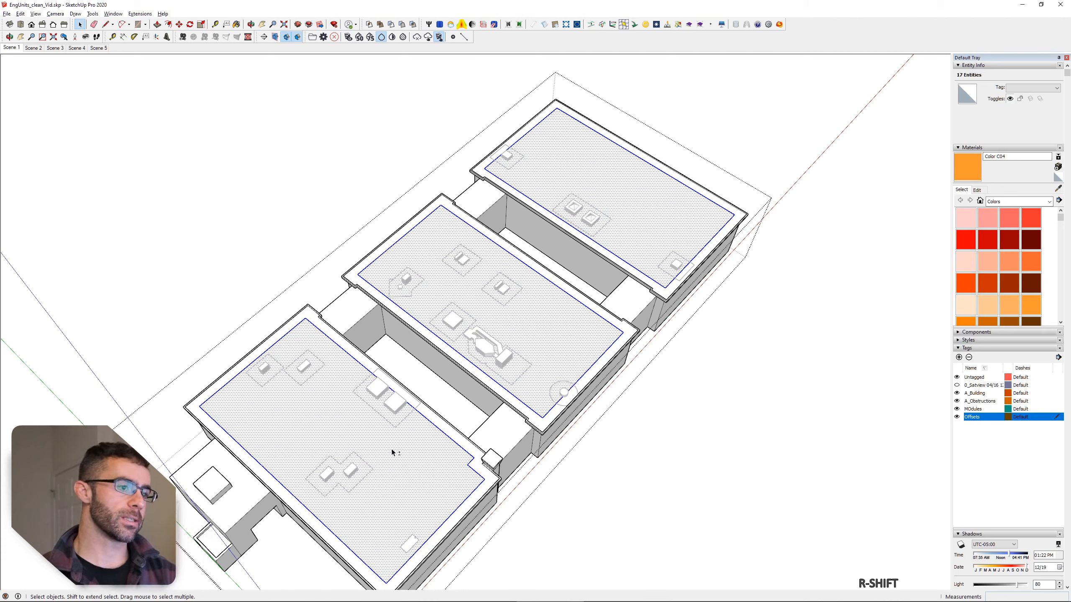
pyautogui.keyDown('shift'); pyautogui.click(392, 452); pyautogui.keyUp('shift')
pyautogui.keyDown('shift'); pyautogui.click(539, 329); pyautogui.keyUp('shift')
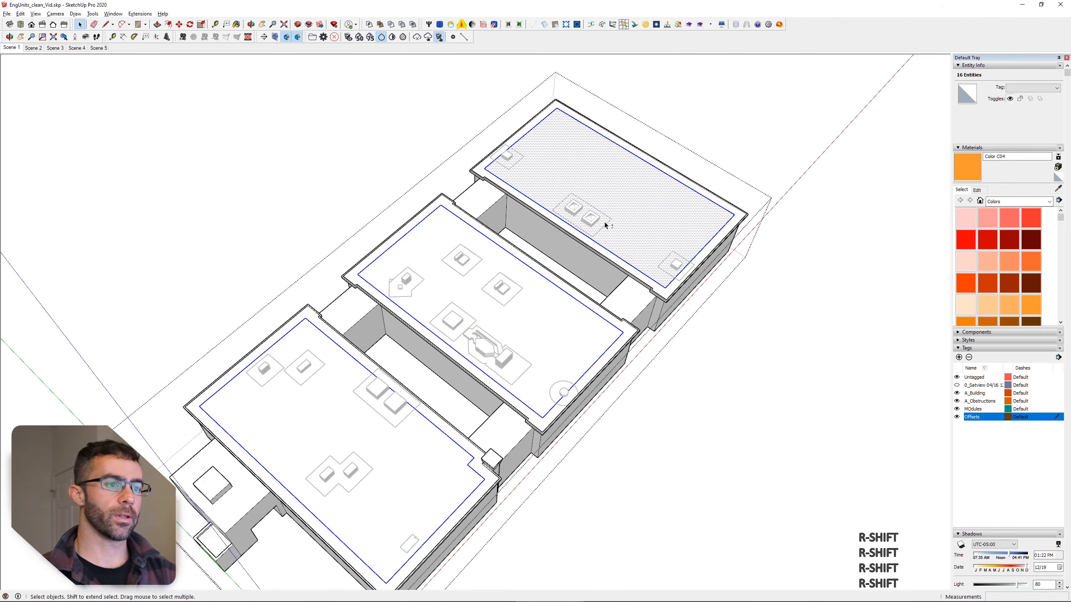
pyautogui.keyDown('shift'); pyautogui.click(632, 217); pyautogui.keyUp('shift')
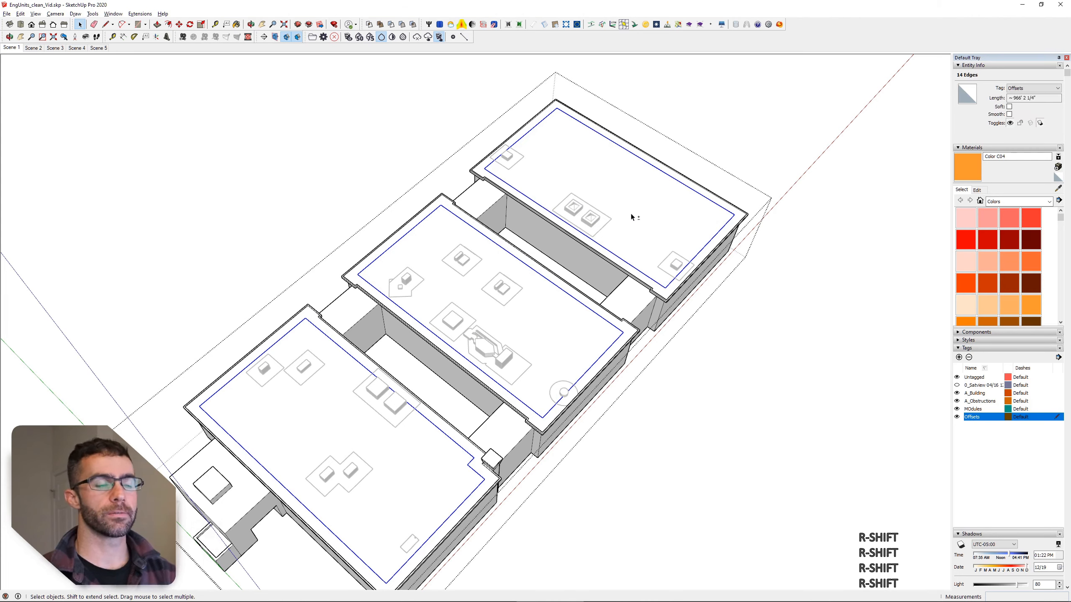
pyautogui.hotkey('ctrl', 'x')
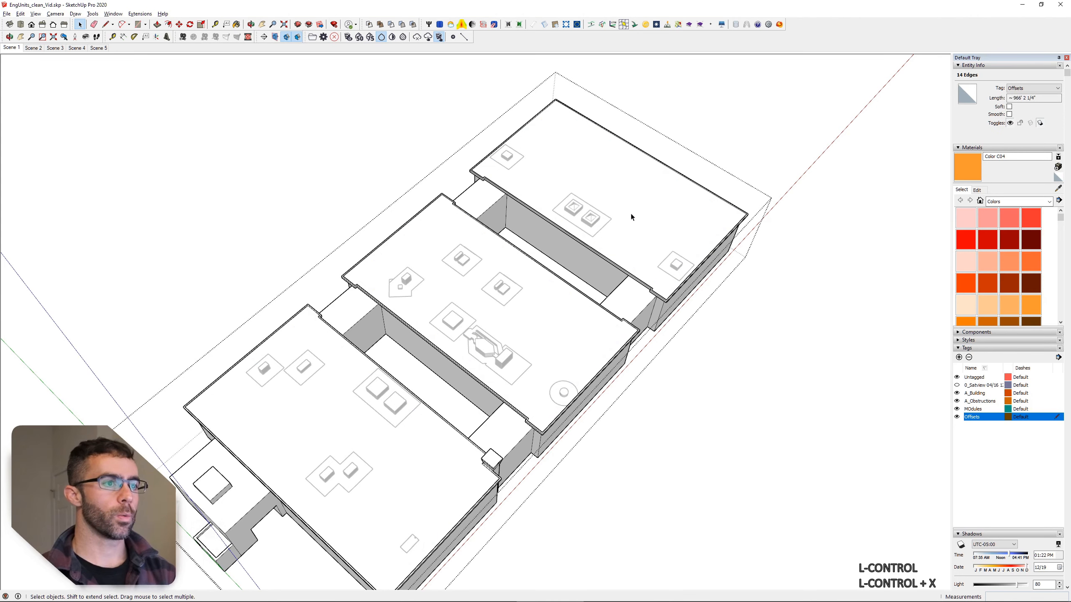
pyautogui.press('x')
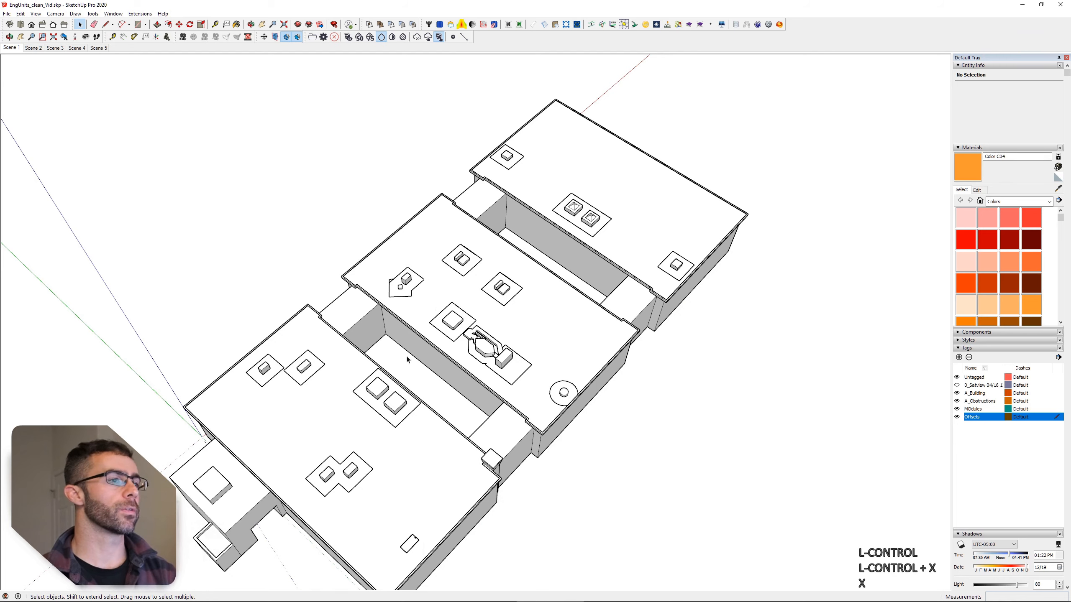
# Step: Paste the setback outlines in place inside the group that holds the obstruction offsets
pyautogui.doubleClick(299, 385)
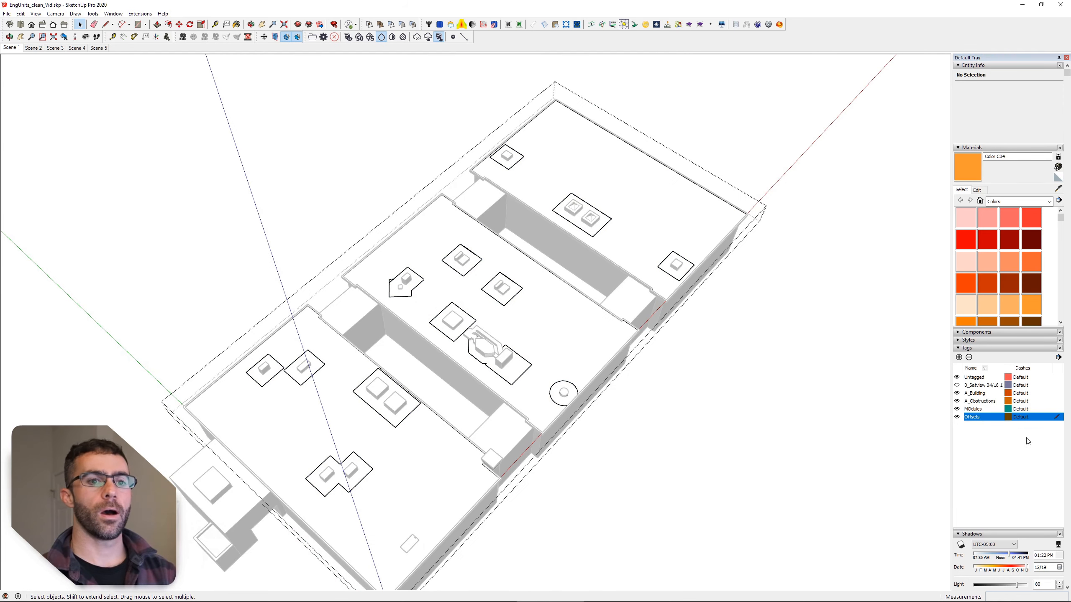
pyautogui.click(20, 13)
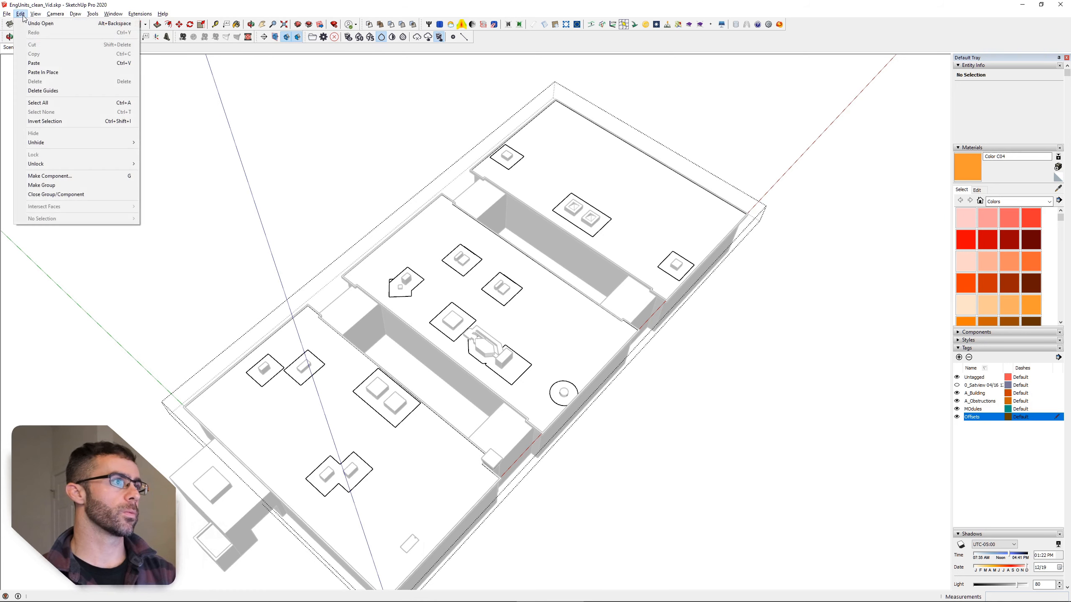
pyautogui.click(43, 72)
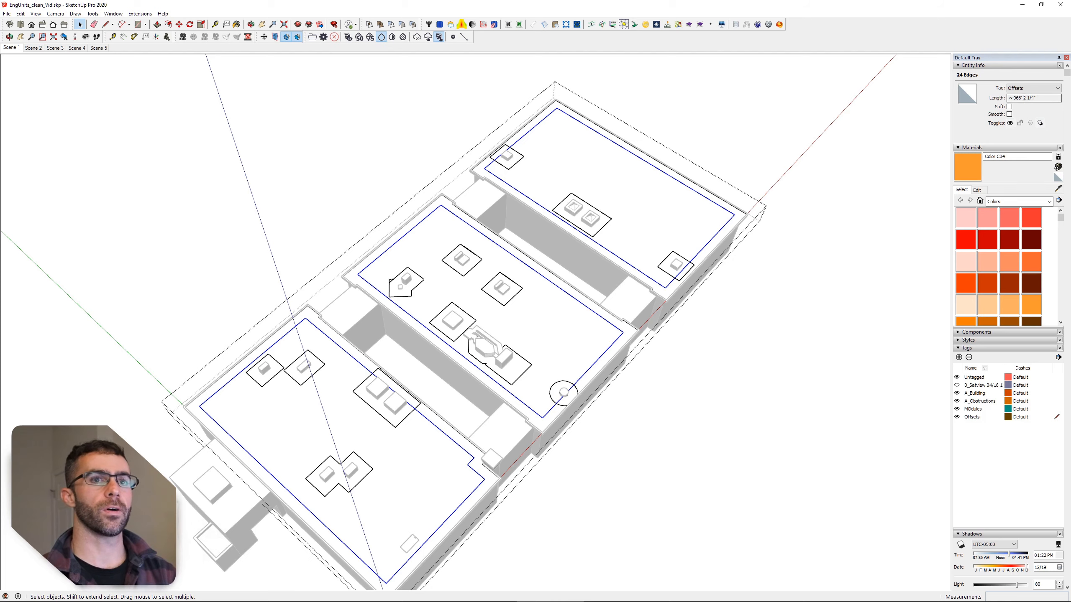
# Step: Leave the offsets group and set Untagged as the active tag
pyautogui.click(762, 406)
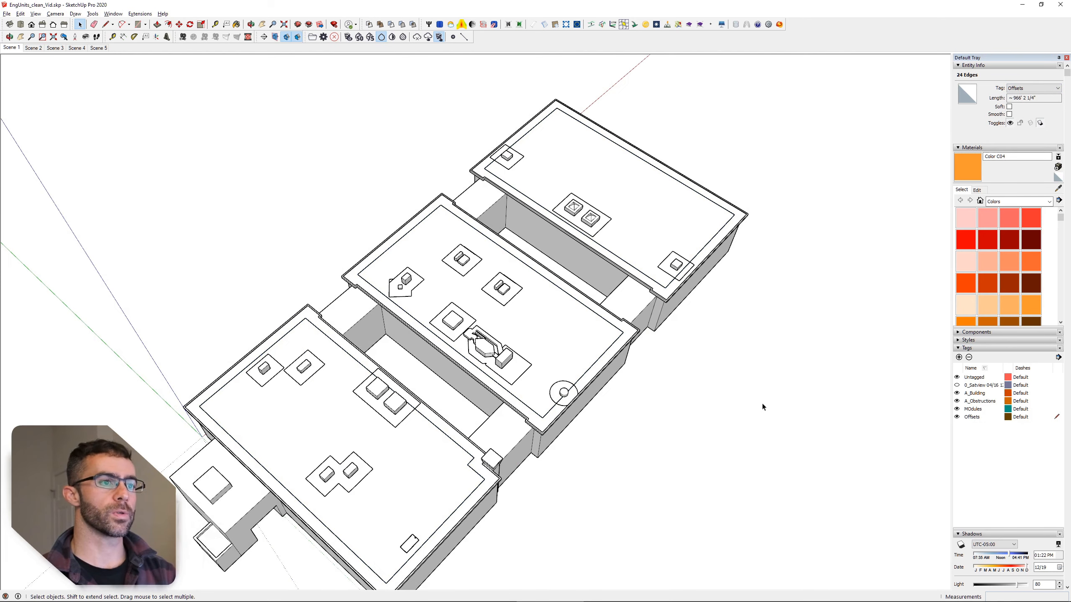
pyautogui.click(1057, 378)
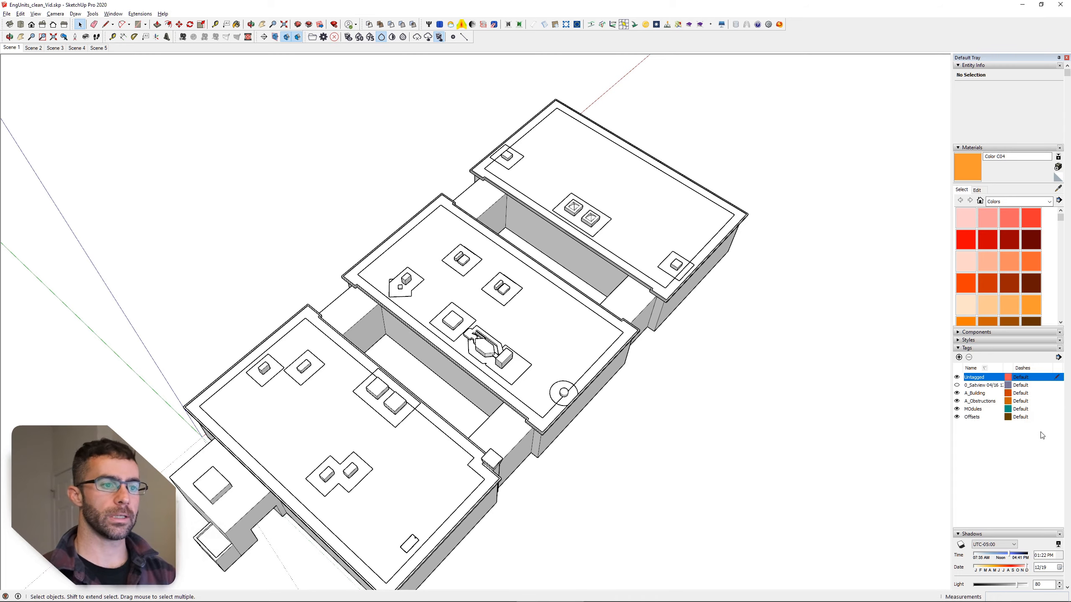
pyautogui.click(957, 417)
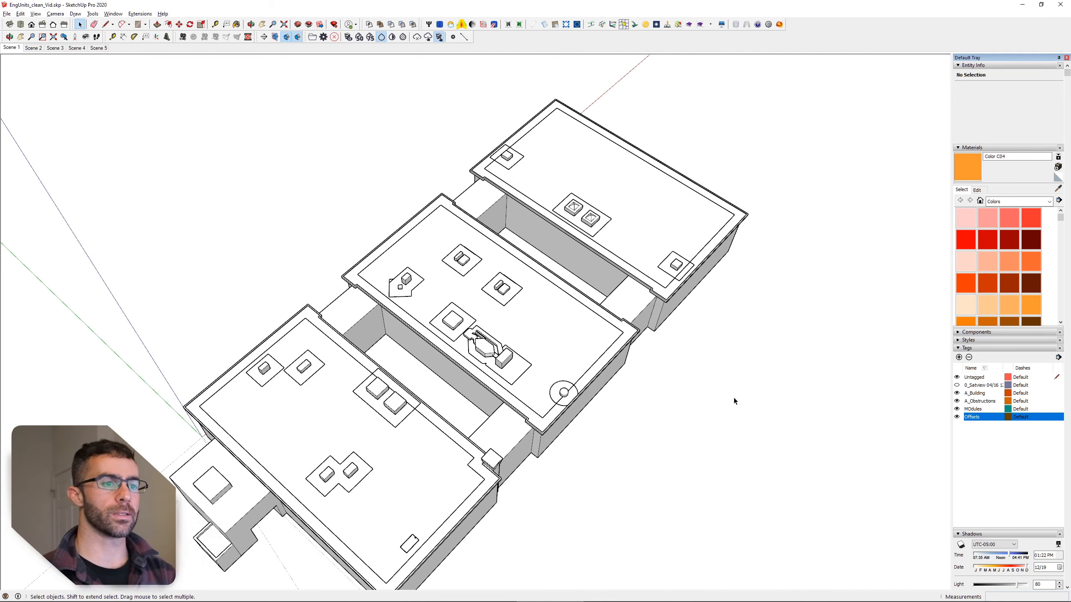
# Step: Examine the EcoFoot5D racking datasheet and the fire code's pathway requirements beside the nearest roof
pyautogui.keyDown('shift'); pyautogui.moveTo(479, 503); pyautogui.dragTo(518, 447, button='middle'); pyautogui.keyUp('shift')
pyautogui.scroll(4, 510, 452)
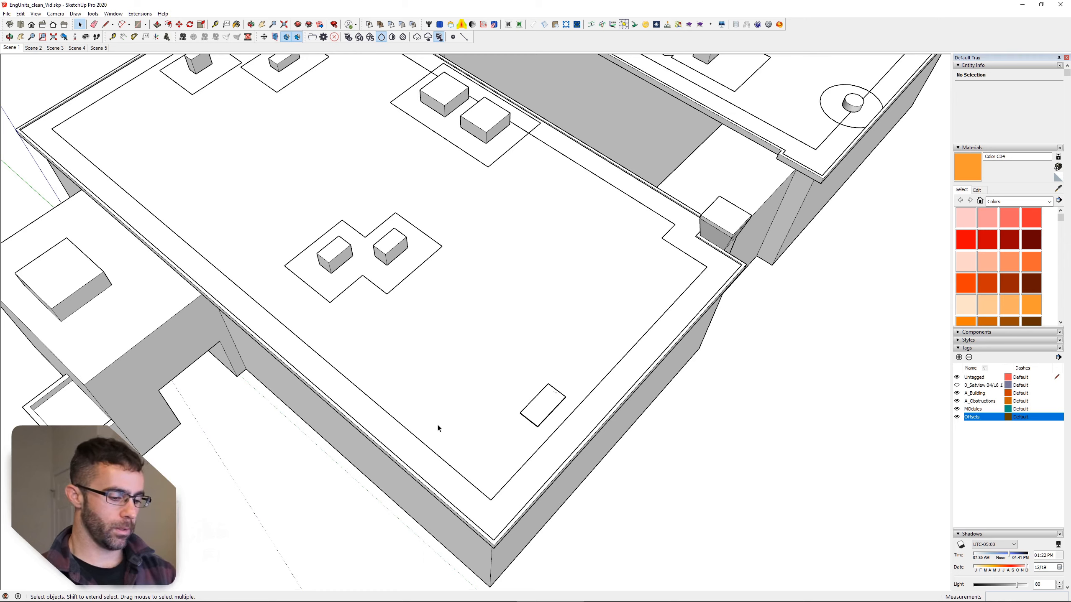
pyautogui.hotkey('alt', 'Tab')
pyautogui.hotkey('alt', 'Right')
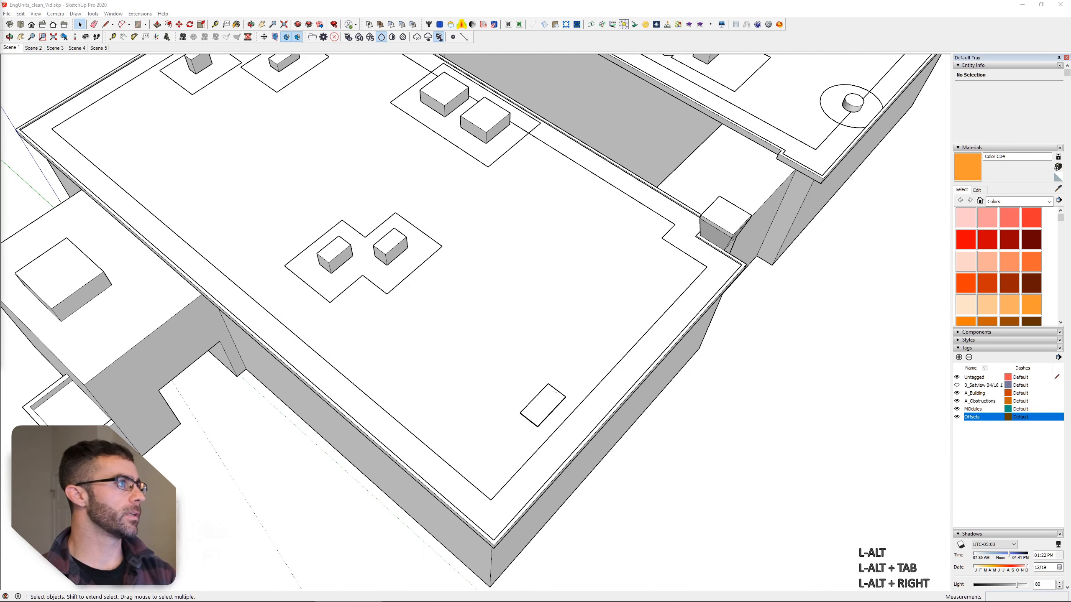
pyautogui.press('Right')
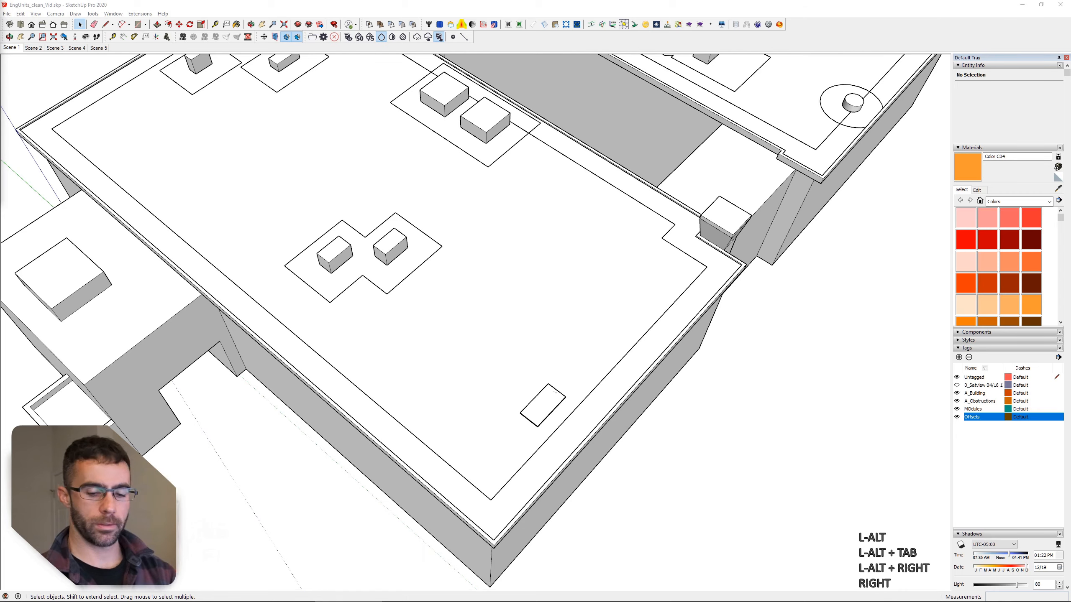
pyautogui.press('ctrl')
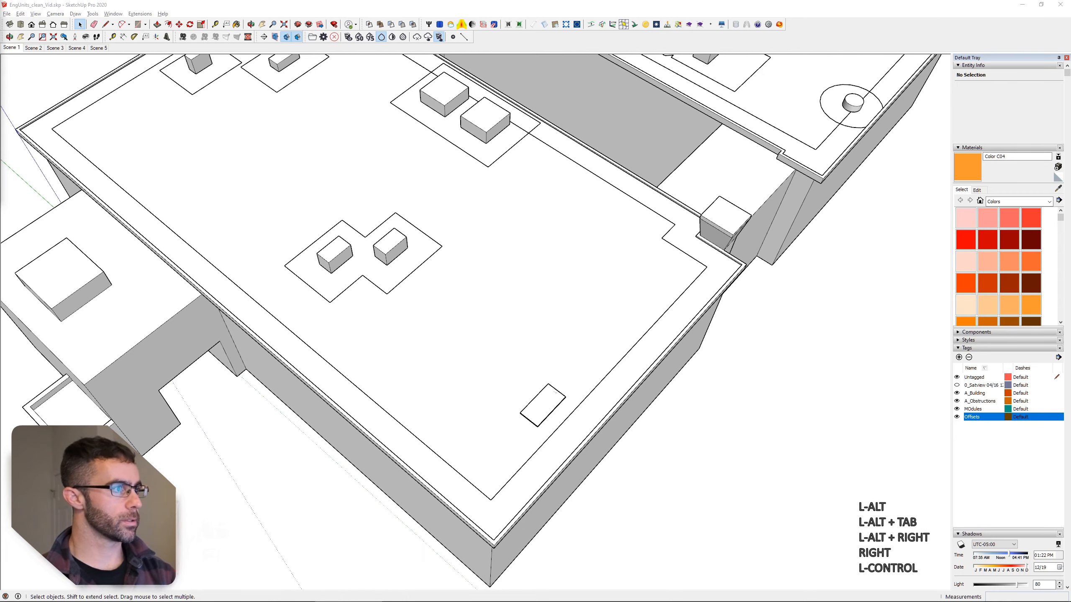
pyautogui.press('ctrl+KP_2')
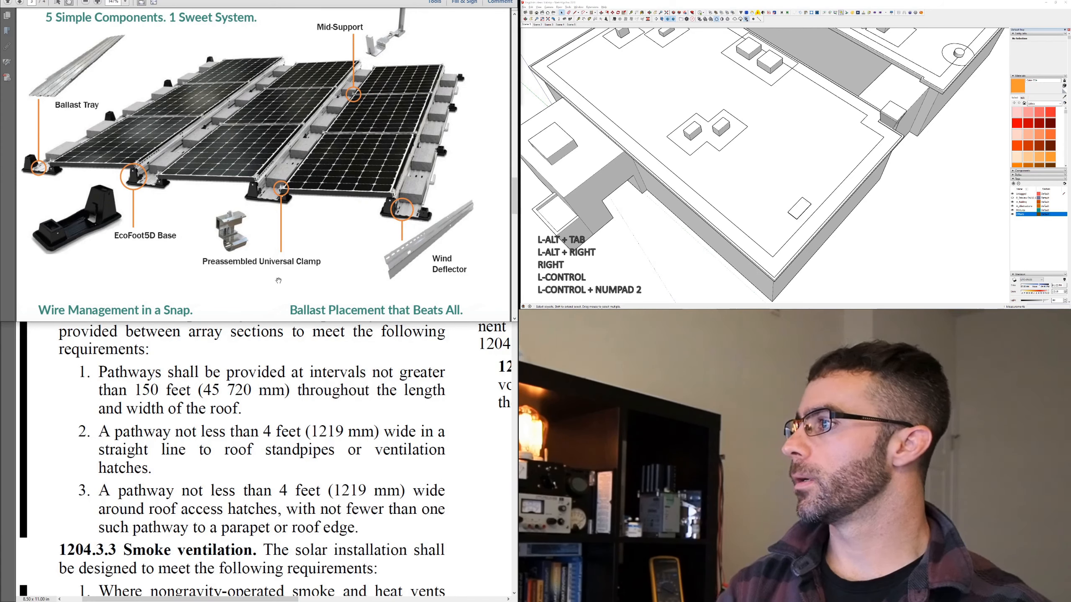
pyautogui.press('KP_2')
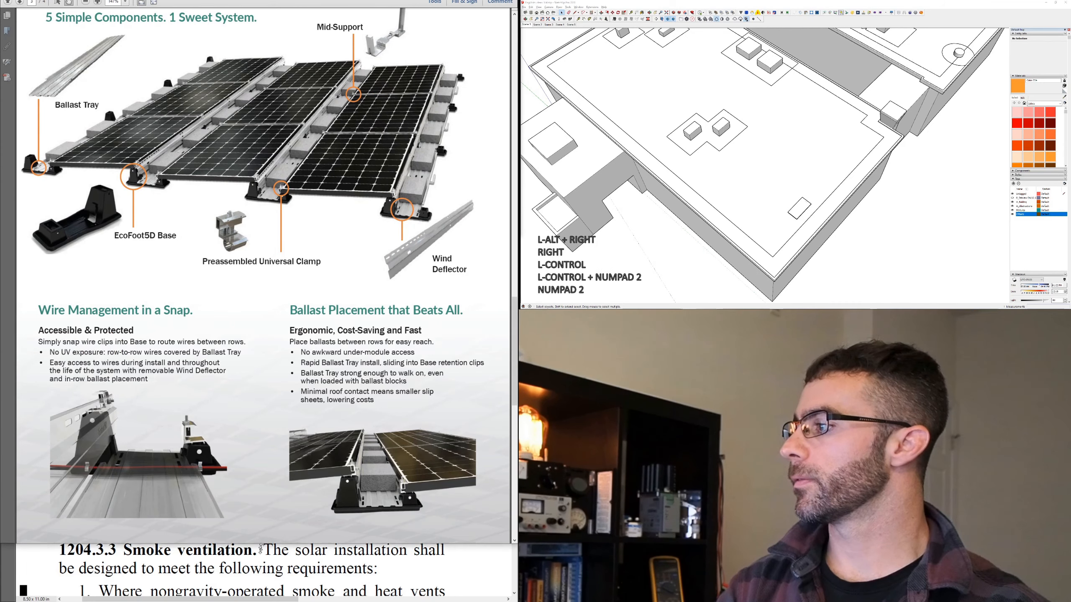
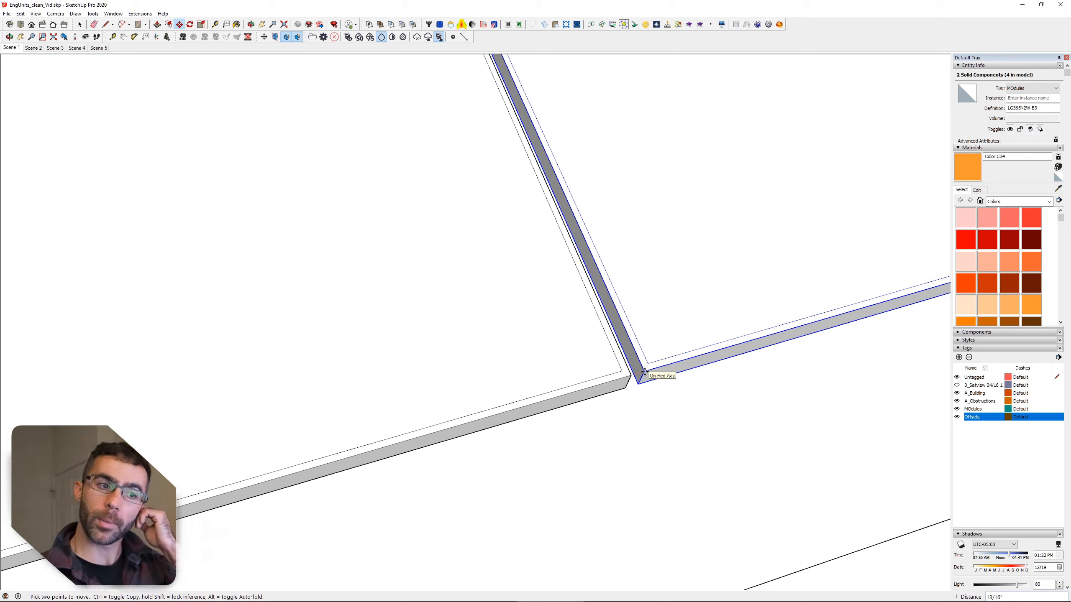
# Step: Move the two modules of the second column 3/8" along the red axis, away from the first column
pyautogui.write('/8')
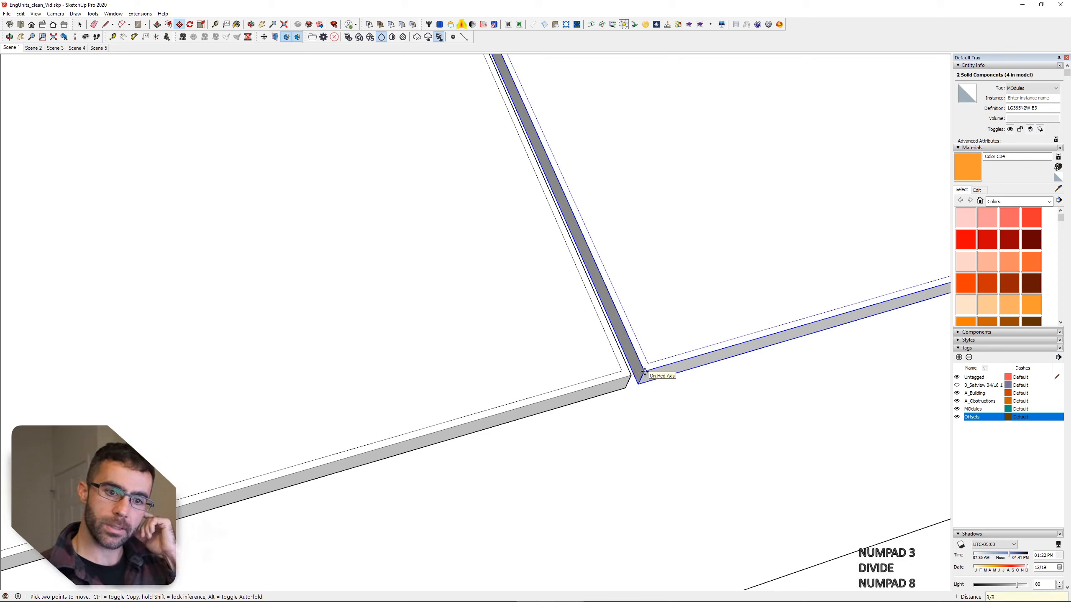
pyautogui.press('Return')
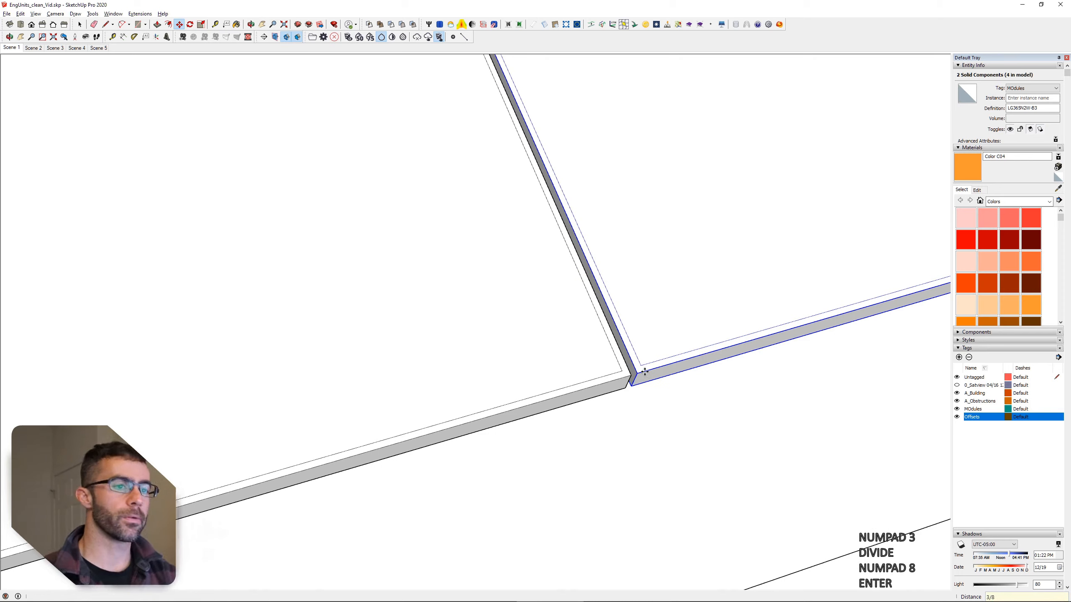
pyautogui.press('space')
pyautogui.scroll(-4, 613, 409)
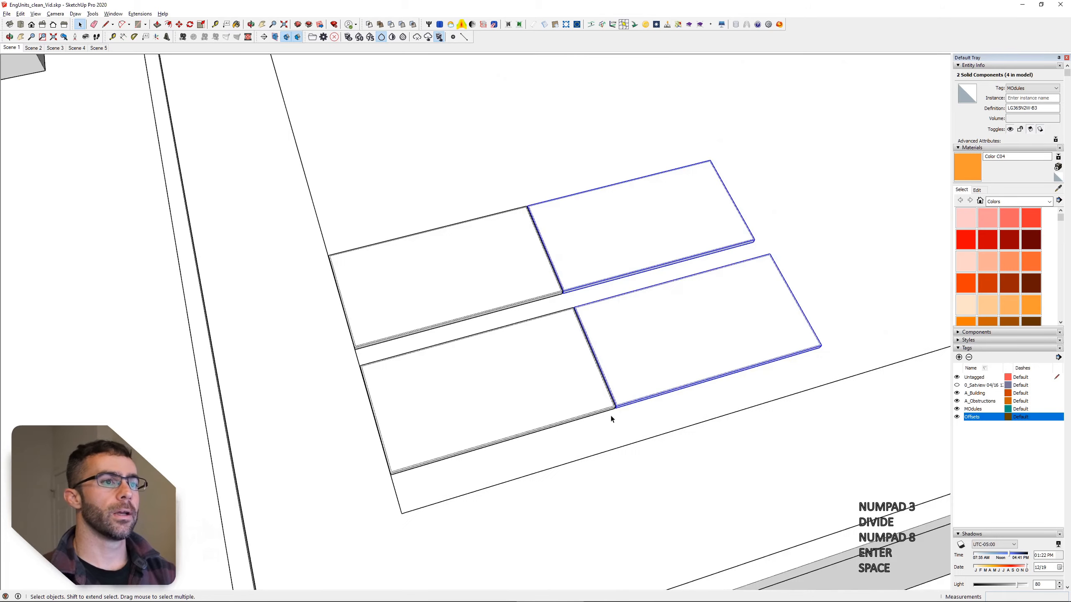
# Step: Copy the second column's two modules once along their rows, spaced from the first module's corner to the matching corner of the second
pyautogui.click(524, 388)
pyautogui.scroll(-8, 457, 376)
pyautogui.keyDown('shift'); pyautogui.moveTo(443, 342); pyautogui.dragTo(332, 410, button='middle'); pyautogui.keyUp('shift')
pyautogui.scroll(1, 342, 408)
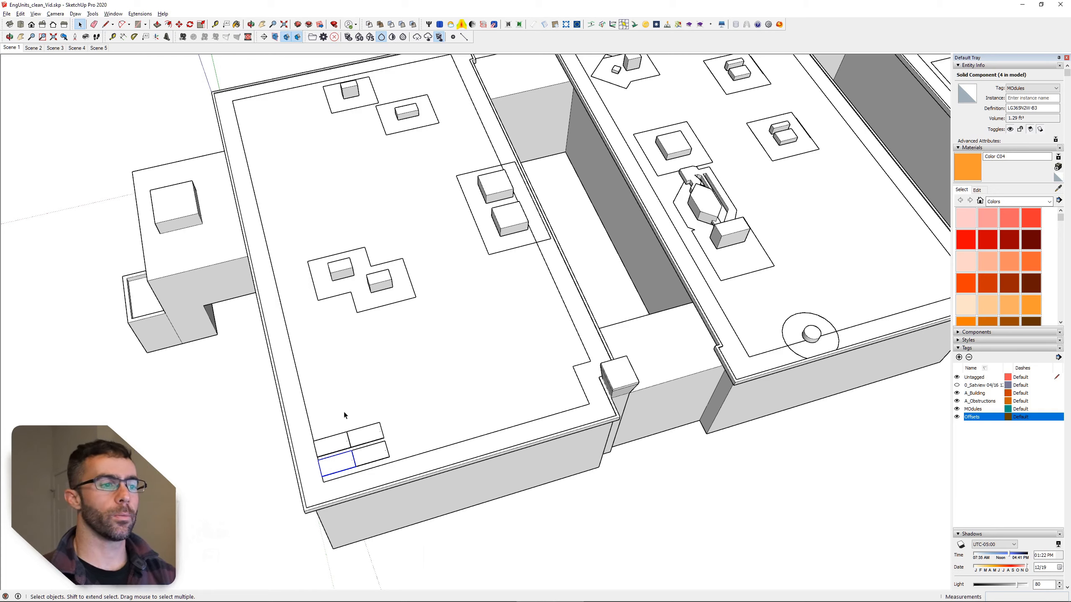
pyautogui.click(359, 441)
pyautogui.keyDown('shift'); pyautogui.click(370, 459); pyautogui.keyUp('shift')
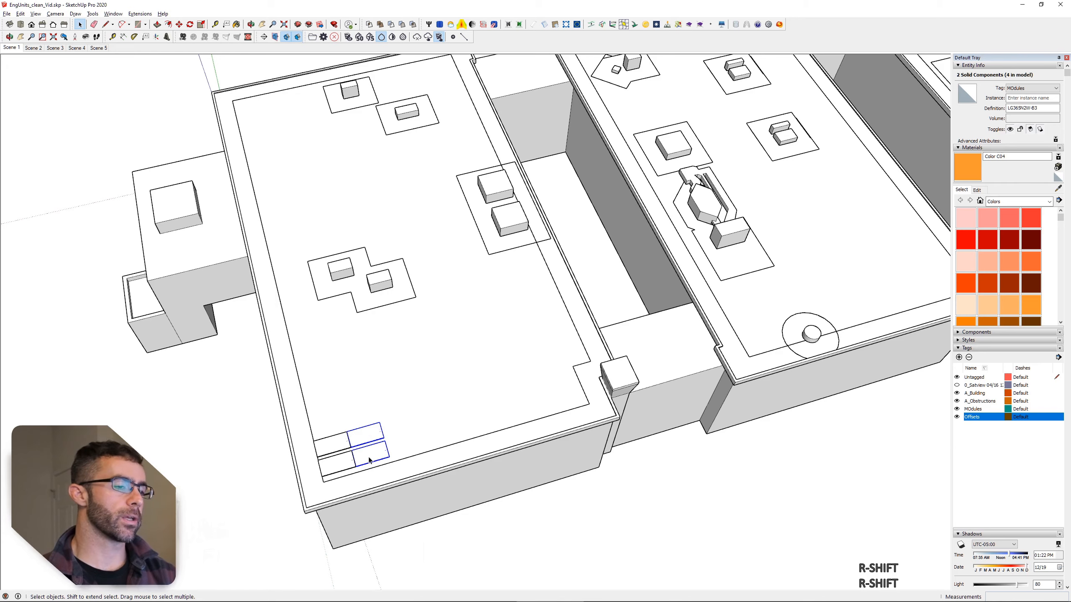
pyautogui.scroll(2, 317, 464)
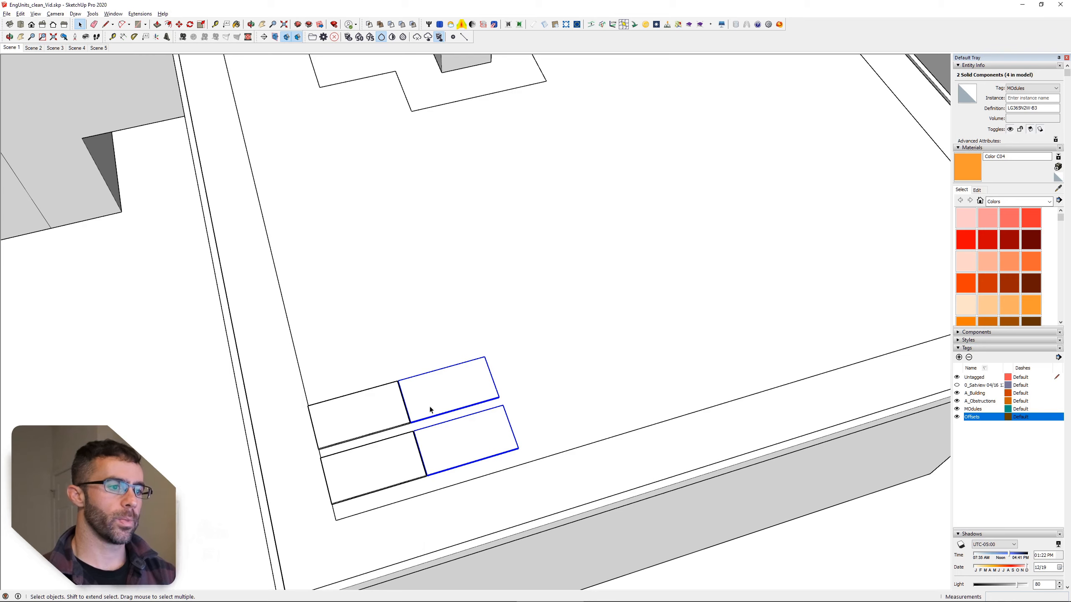
pyautogui.scroll(6, 352, 486)
pyautogui.keyDown('shift'); pyautogui.moveTo(303, 520); pyautogui.dragTo(399, 466, button='middle'); pyautogui.keyUp('shift')
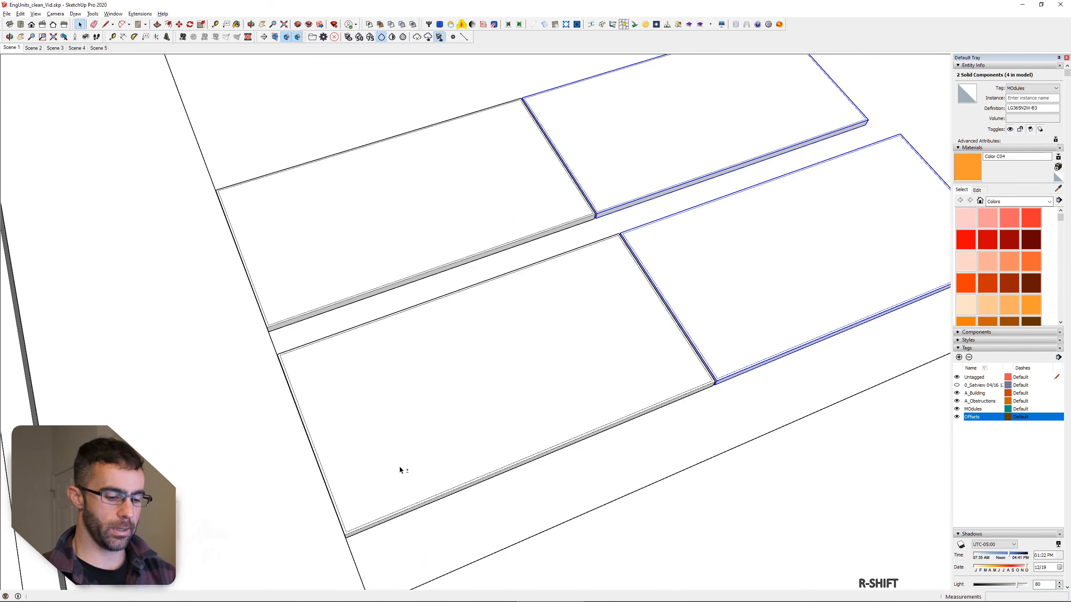
pyautogui.press('m')
pyautogui.press('ctrl')
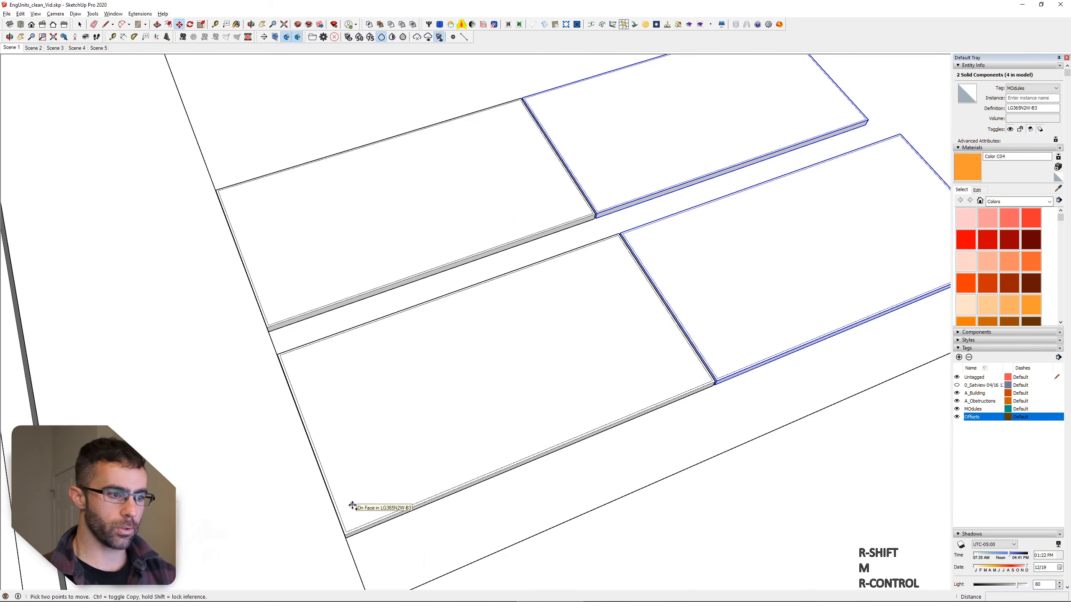
pyautogui.click(344, 537)
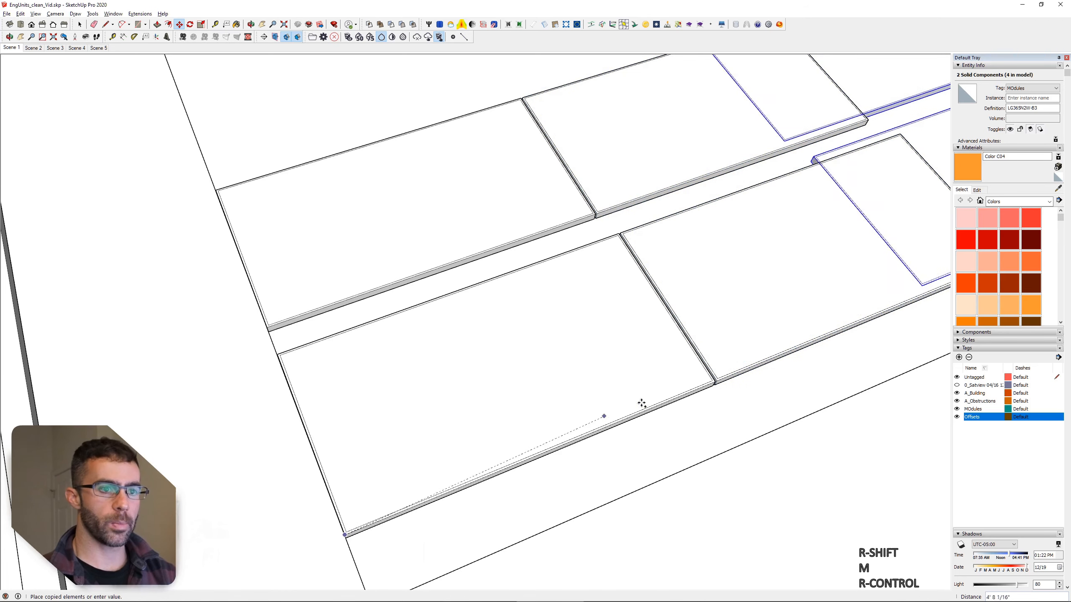
pyautogui.scroll(5, 700, 380)
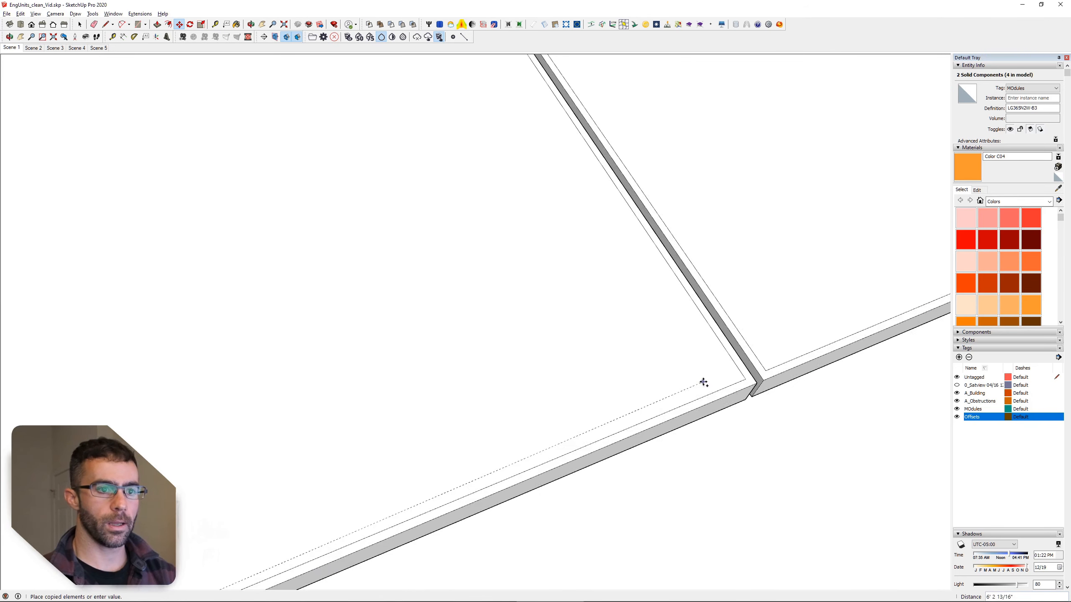
pyautogui.click(771, 379)
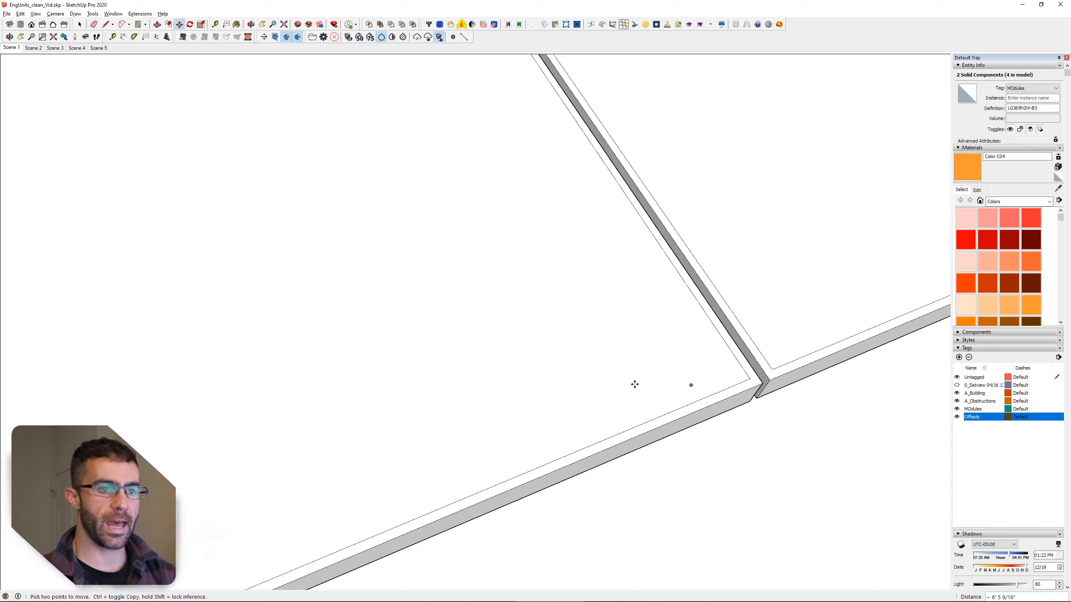
pyautogui.scroll(-6, 336, 383)
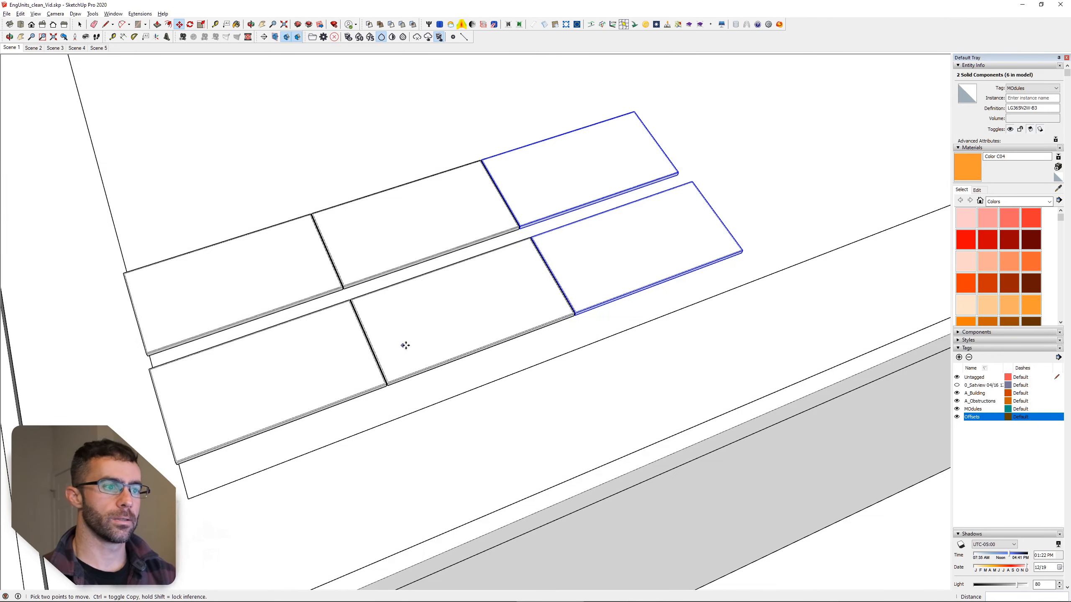
# Step: Array the copied module pair along the rows, trying 2x and 5x before setting 6x
pyautogui.scroll(-4, 258, 442)
pyautogui.scroll(-1, 259, 442)
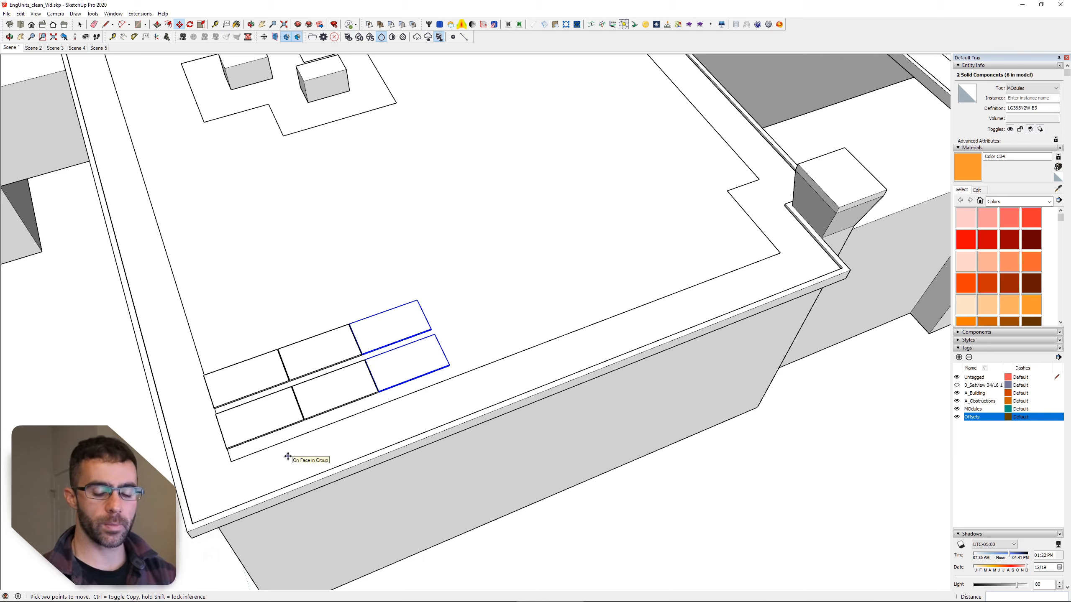
pyautogui.write('2')
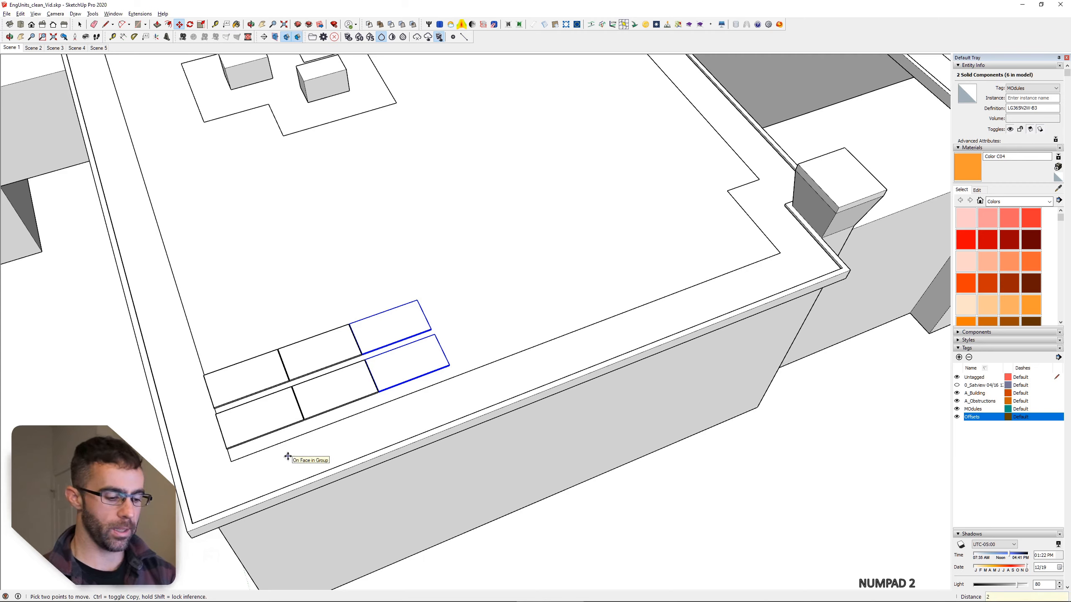
pyautogui.write('x')
pyautogui.press('Return')
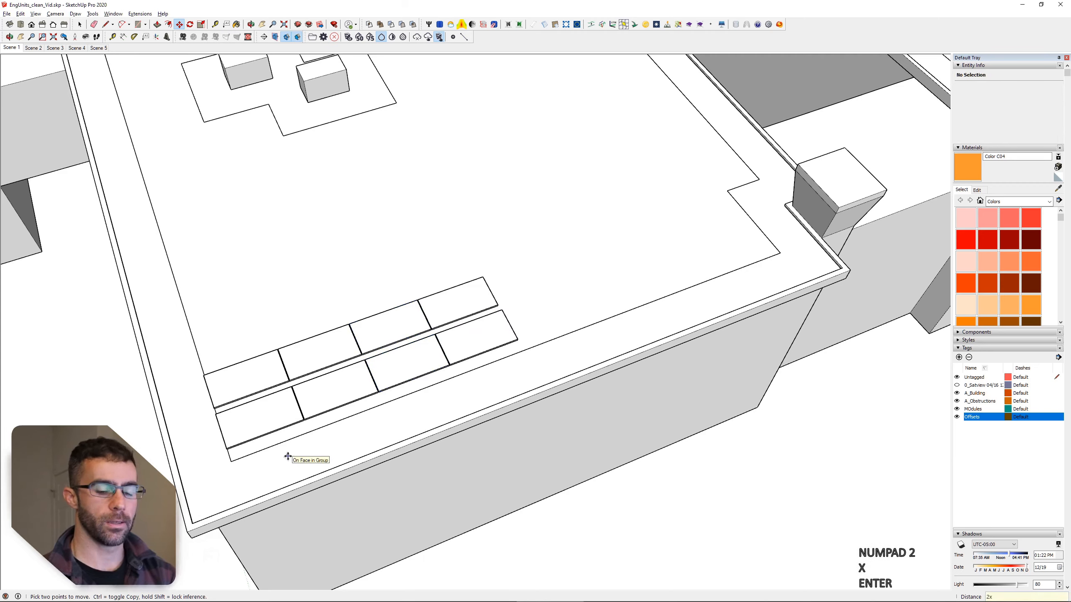
pyautogui.write('5x')
pyautogui.press('Return')
pyautogui.write('6x')
pyautogui.press('Return')
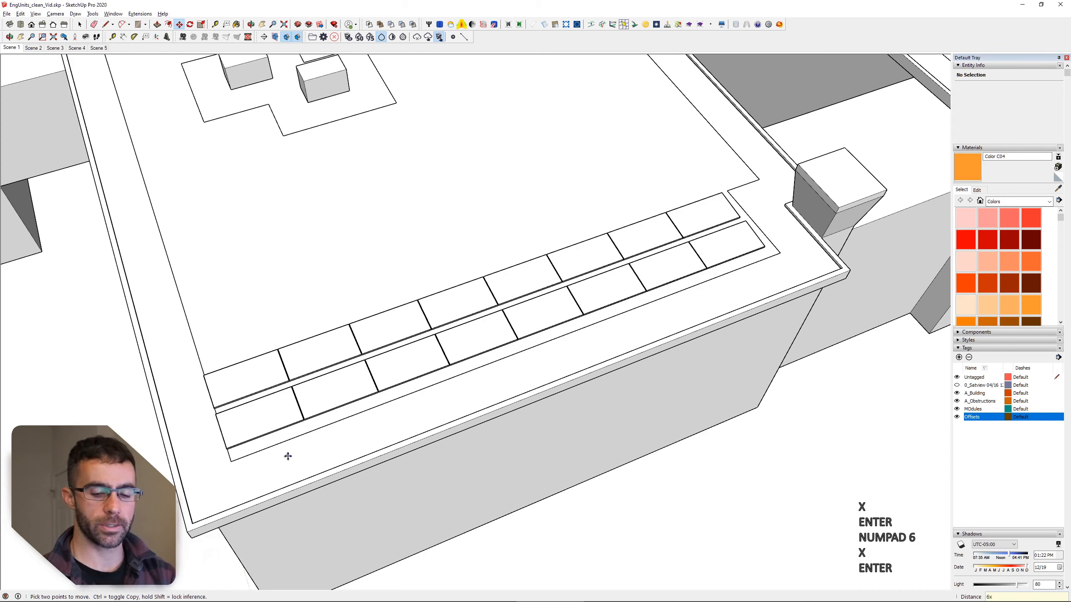
# Step: Try a 7x array of the module pair and check its end against the setback outline from above
pyautogui.write('7x')
pyautogui.press('Return')
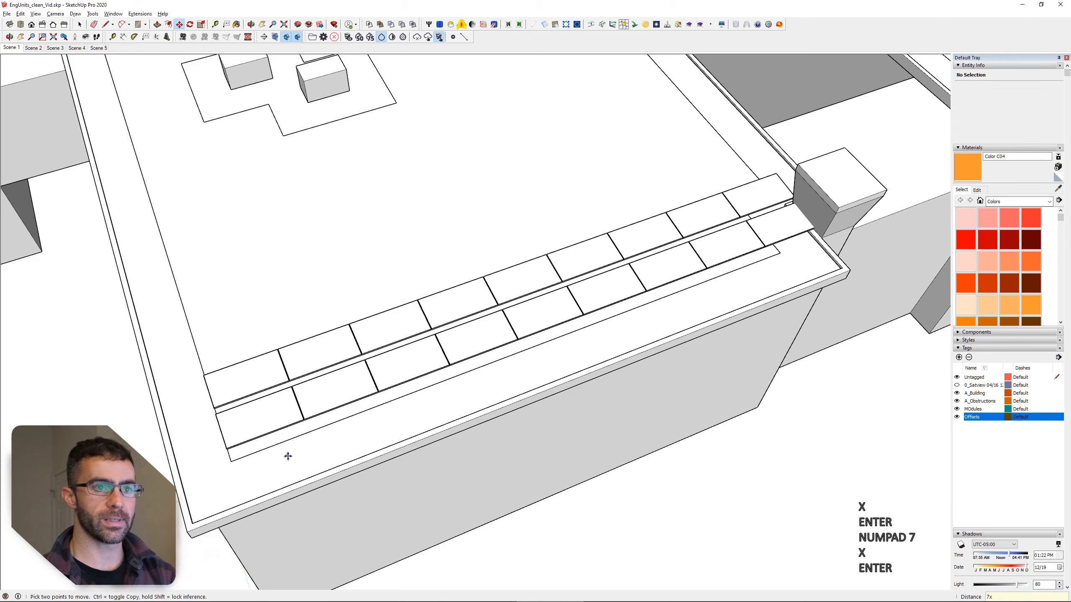
pyautogui.moveTo(830, 176); pyautogui.dragTo(645, 351, button='middle')
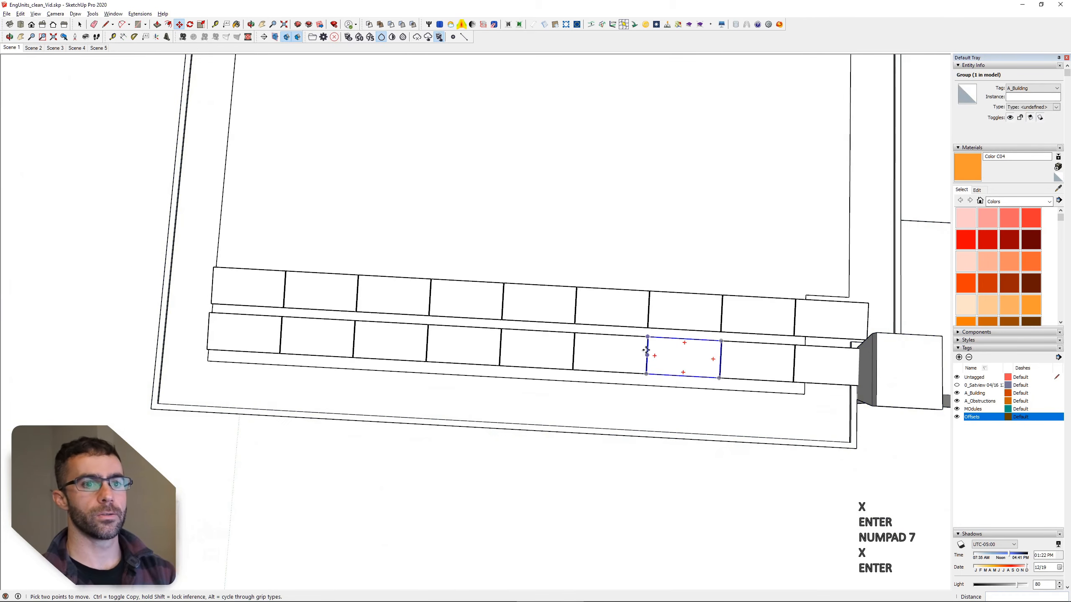
pyautogui.scroll(-2, 210, 258)
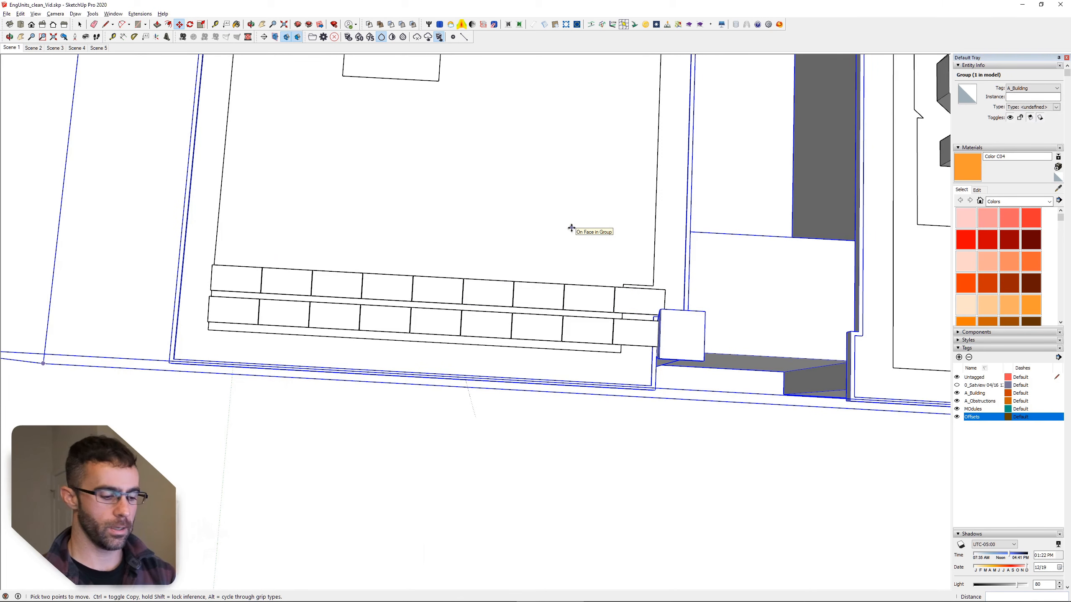
# Step: Set the module pair's array back to 6x and finish copying
pyautogui.write('6x')
pyautogui.press('Return')
pyautogui.press('space')
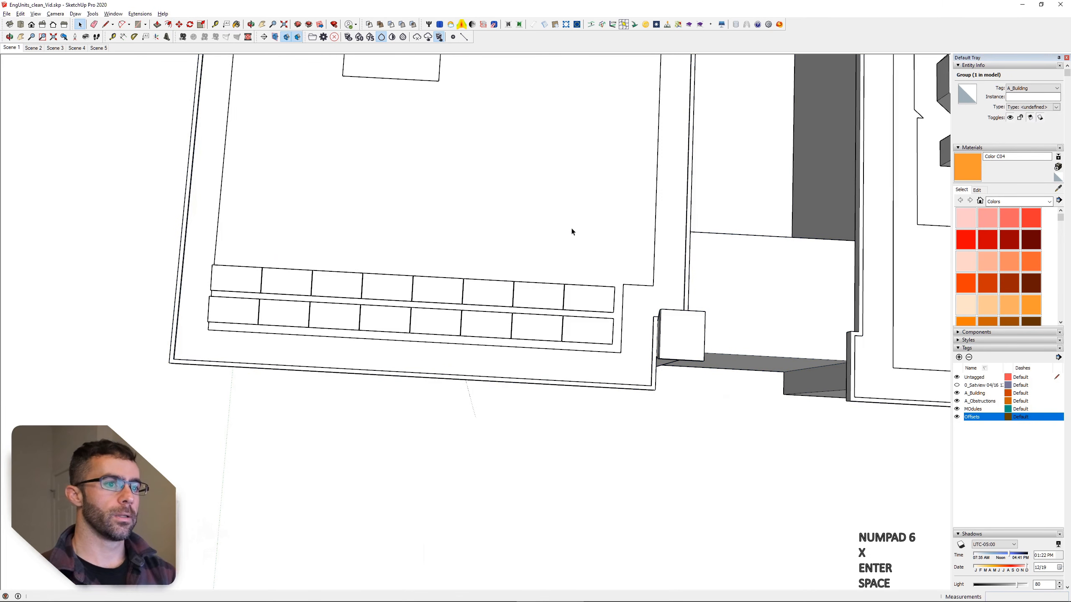
# Step: Copy the inner row's eight modules once across the roof, spaced from the outer row's end corner to the inner row's matching corner
pyautogui.scroll(-2, 433, 357)
pyautogui.keyDown('shift'); pyautogui.moveTo(403, 259); pyautogui.dragTo(446, 389, button='middle'); pyautogui.keyUp('shift')
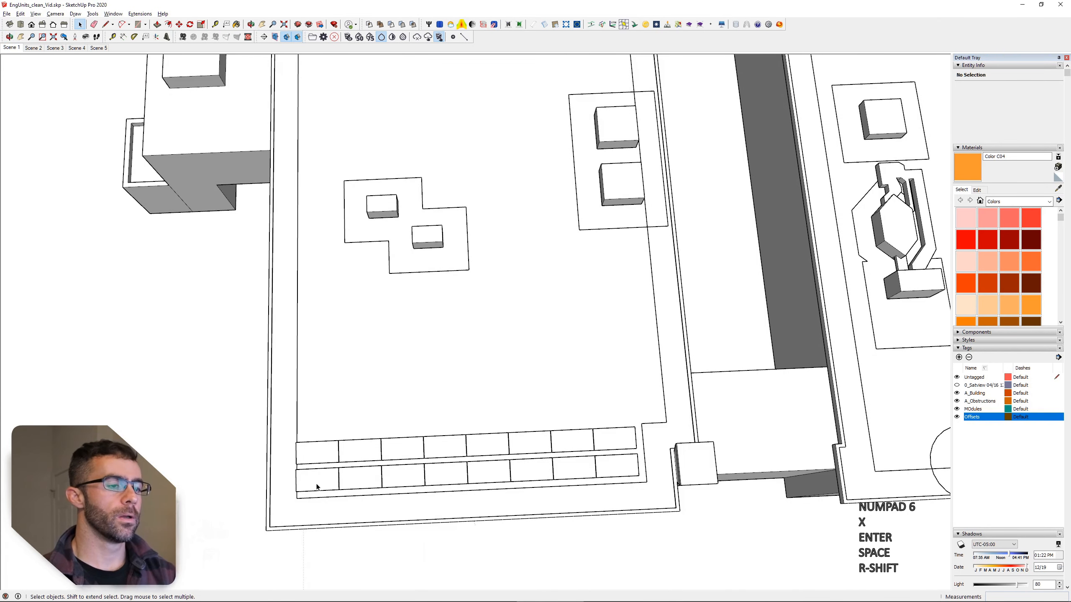
pyautogui.click(319, 450)
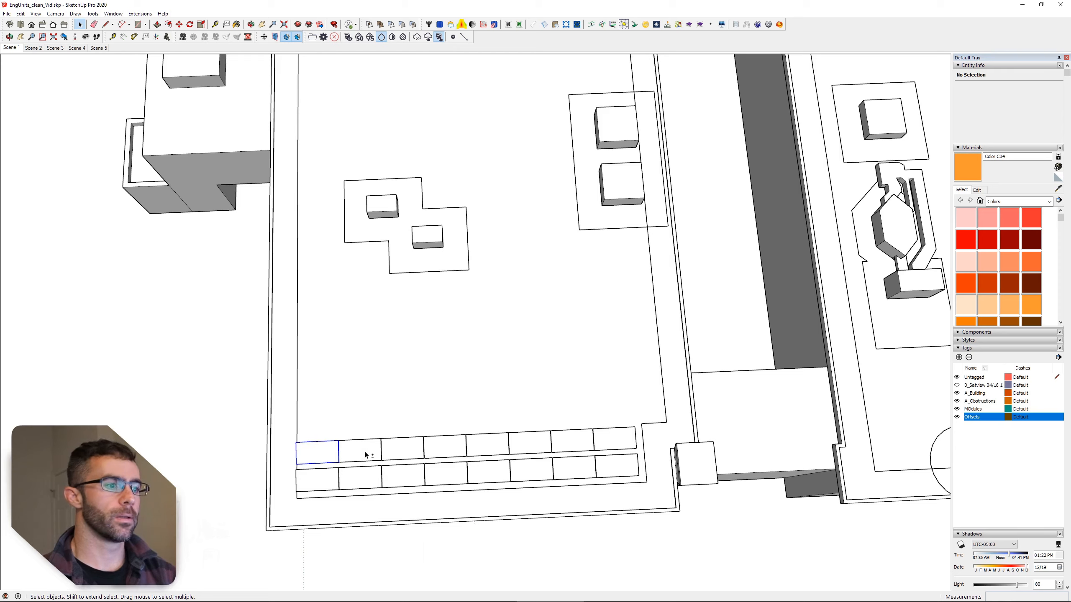
pyautogui.keyDown('shift'); pyautogui.click(366, 453); pyautogui.keyUp('shift')
pyautogui.keyDown('shift'); pyautogui.click(402, 448); pyautogui.keyUp('shift')
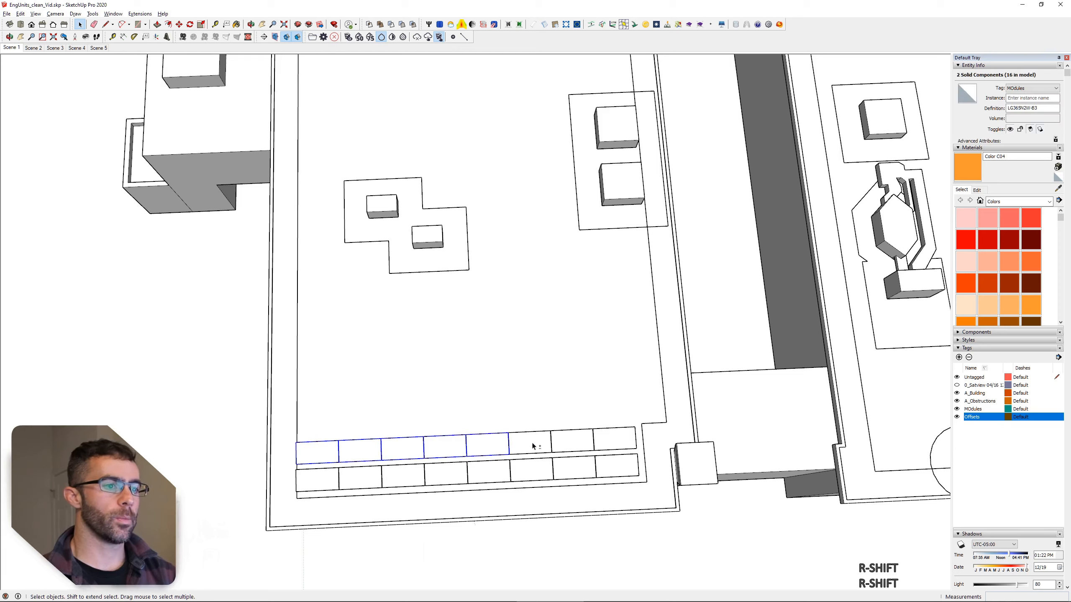
pyautogui.keyDown('shift'); pyautogui.click(567, 441); pyautogui.keyUp('shift')
pyautogui.moveTo(311, 490); pyautogui.dragTo(485, 398, button='middle')
pyautogui.scroll(5, 527, 362)
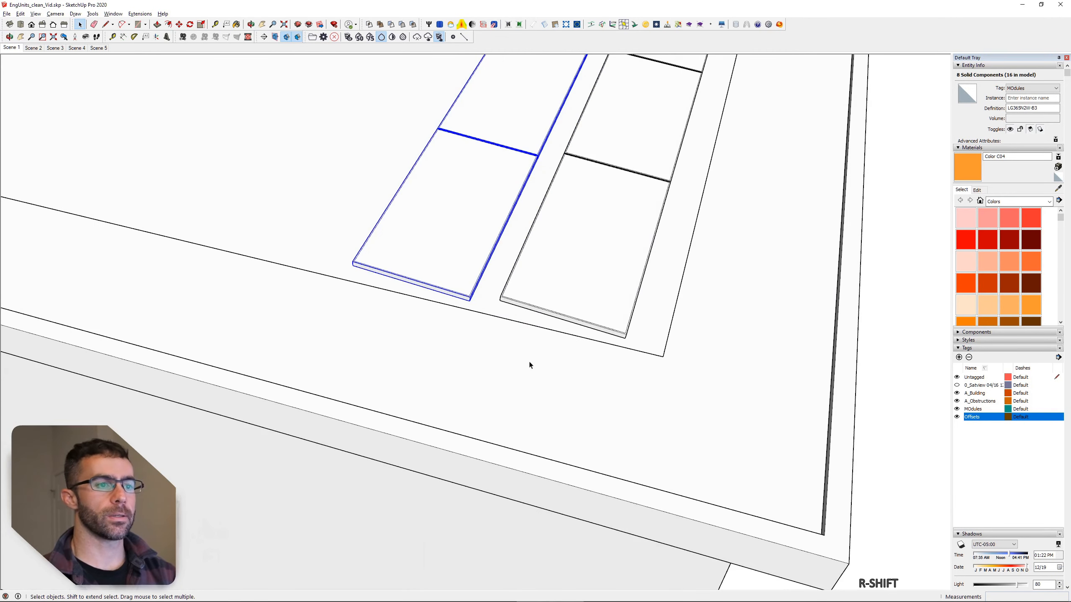
pyautogui.press('m')
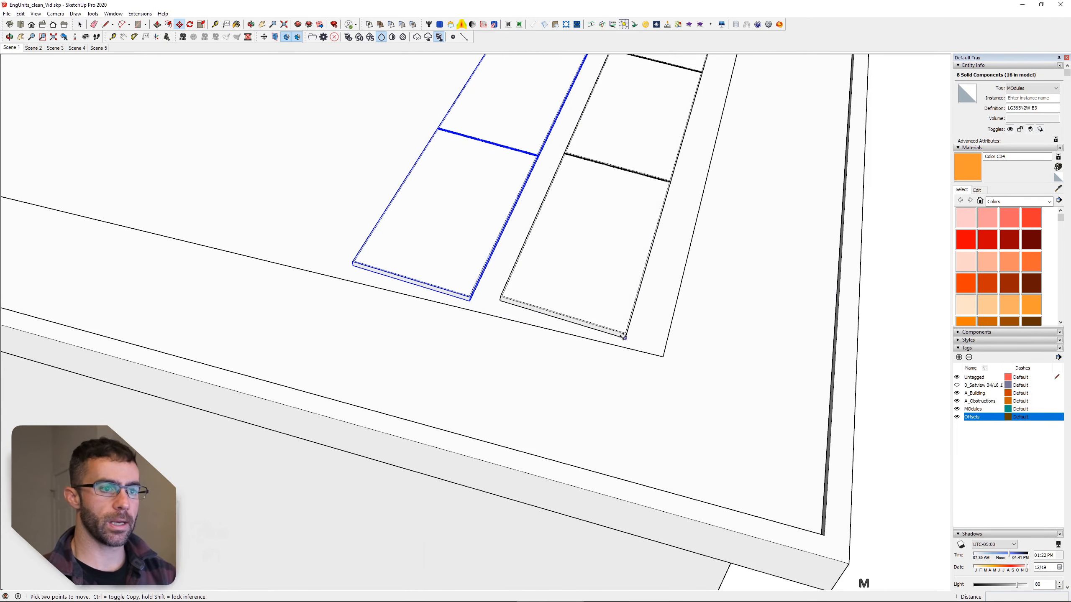
pyautogui.scroll(3, 625, 337)
pyautogui.press('ctrl')
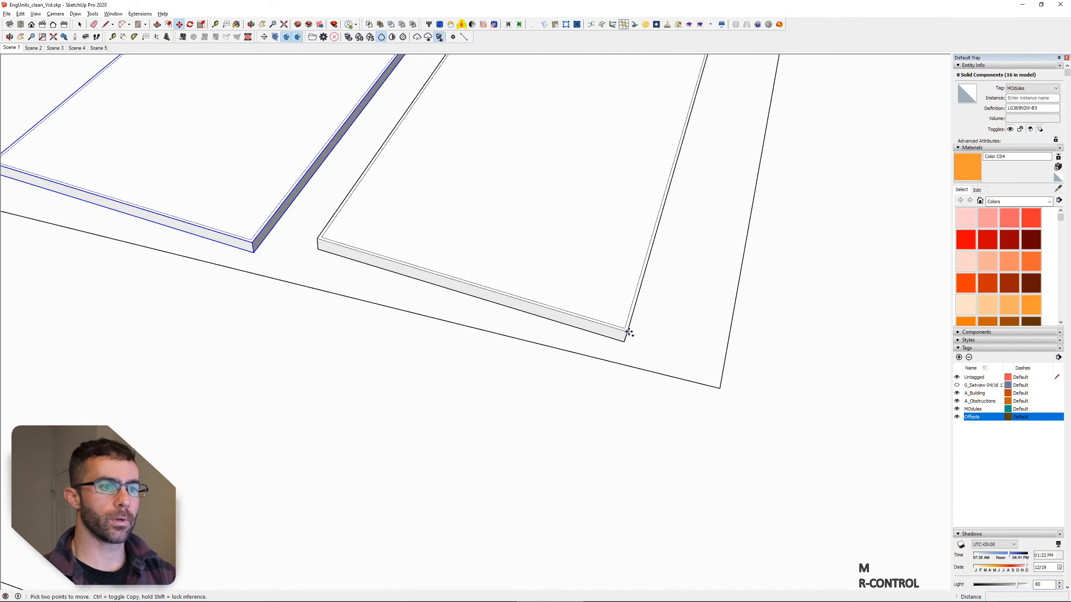
pyautogui.click(628, 332)
pyautogui.scroll(-3, 330, 256)
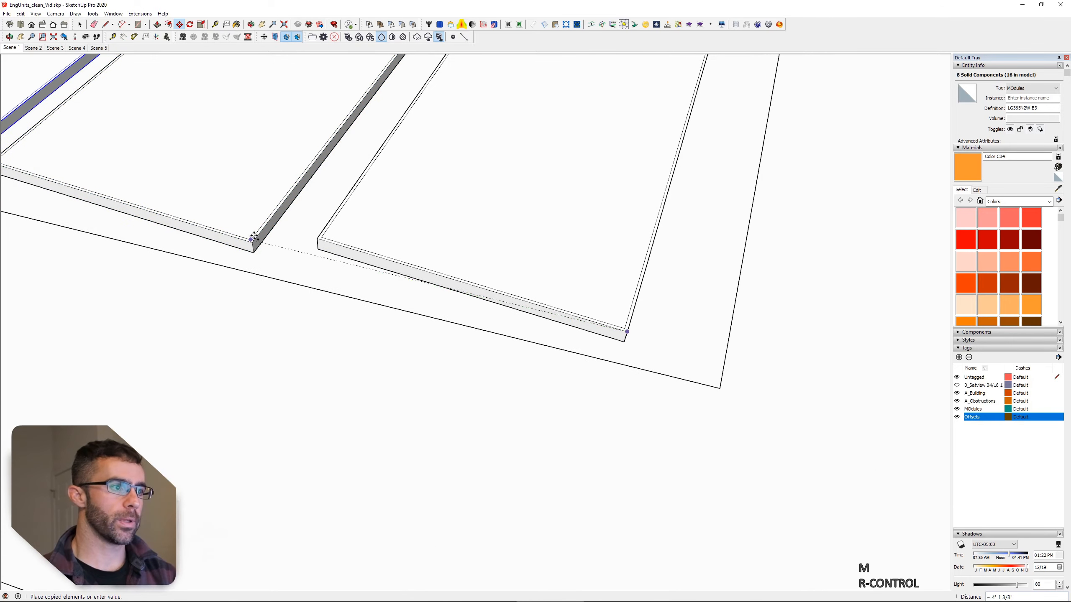
pyautogui.scroll(-3, 269, 241)
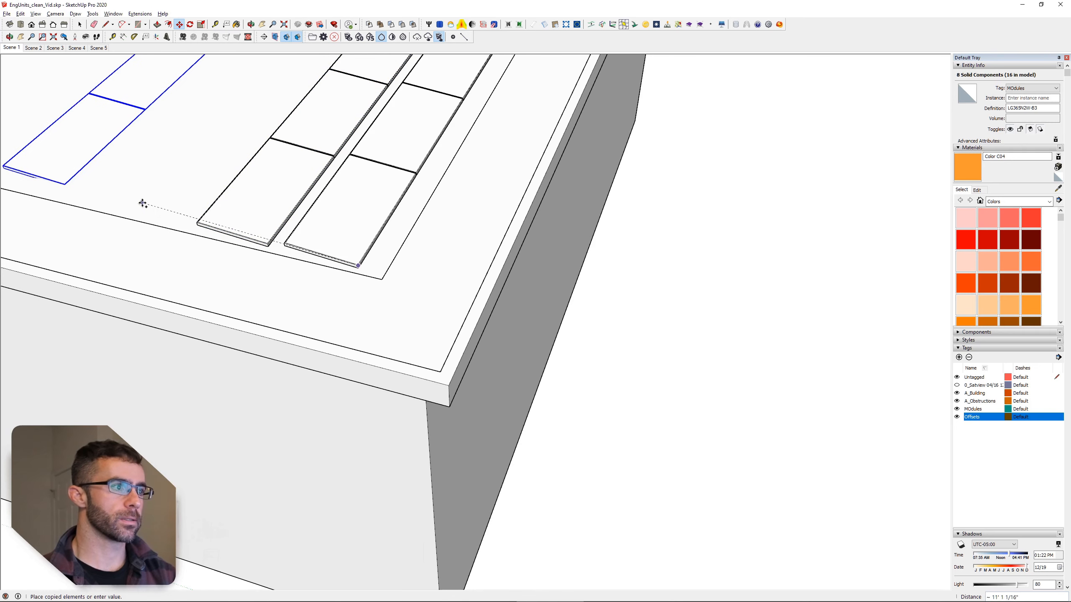
pyautogui.scroll(3, 253, 244)
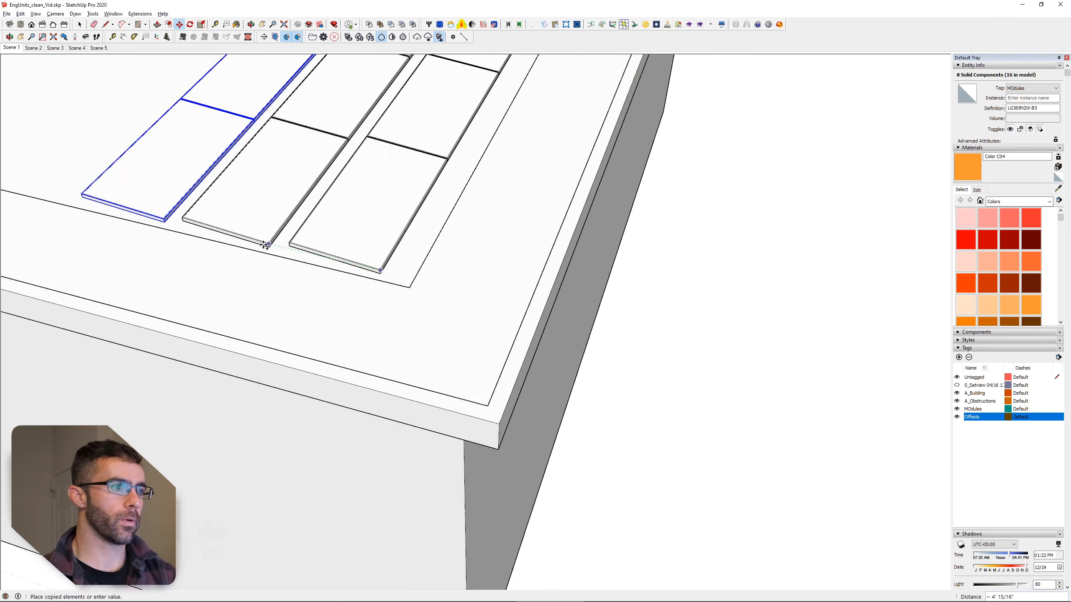
pyautogui.click(277, 244)
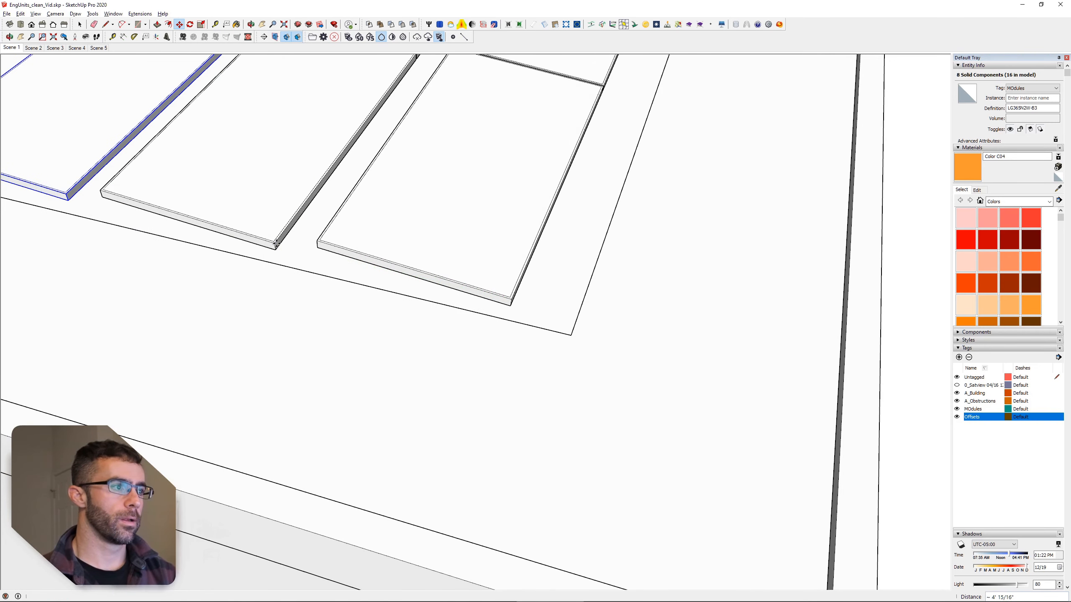
# Step: Try arraying the copied module row along the roof's length as 35x, 25x and 24x
pyautogui.scroll(-5, 471, 383)
pyautogui.scroll(-5, 471, 384)
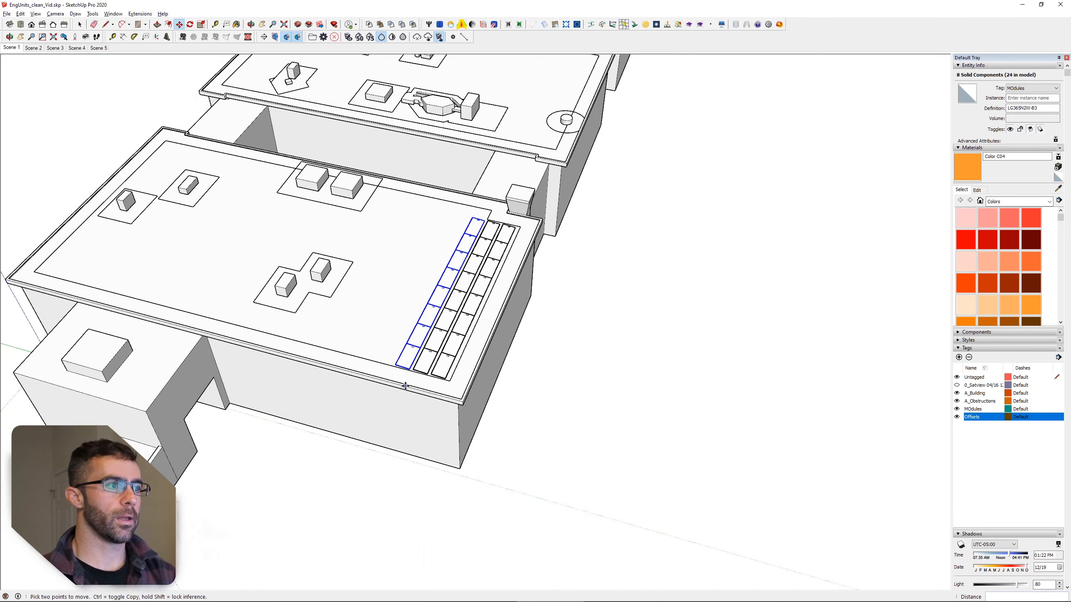
pyautogui.write('35x')
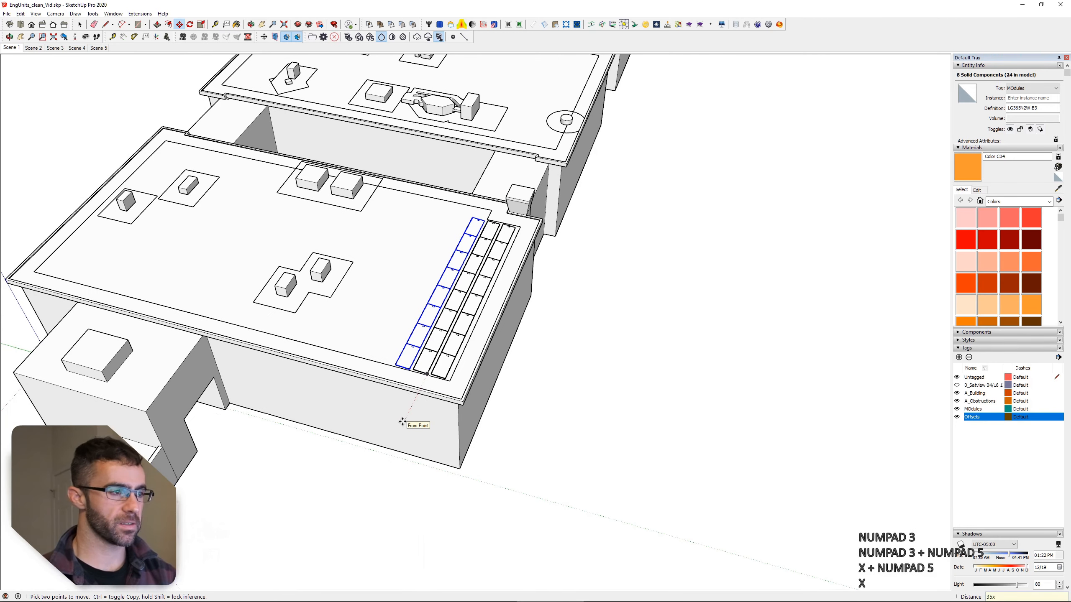
pyautogui.press('Return')
pyautogui.write('25x')
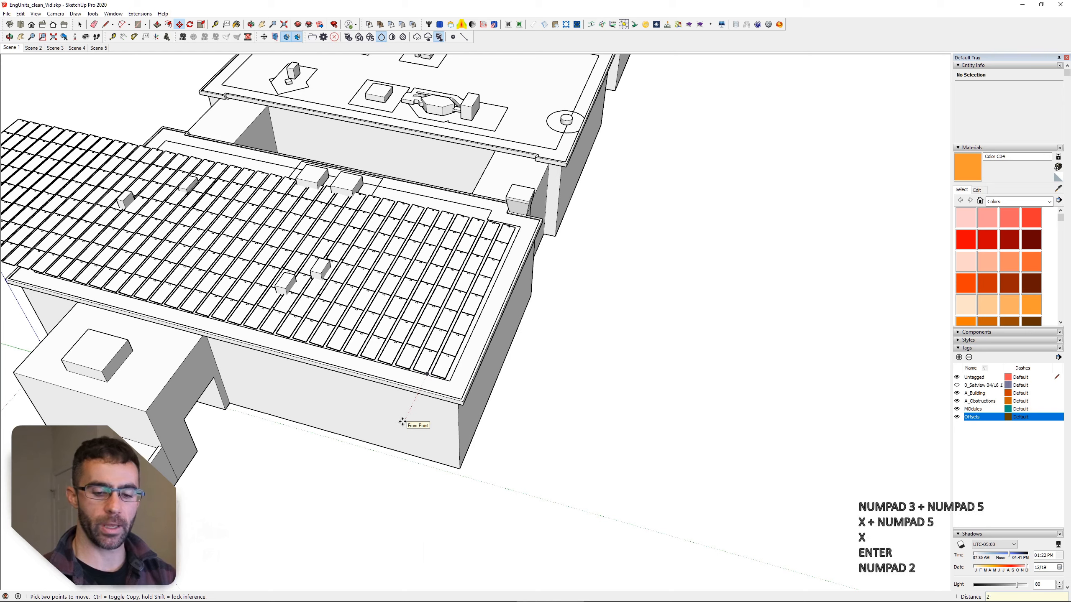
pyautogui.press('Return')
pyautogui.write('24x')
pyautogui.press('Return')
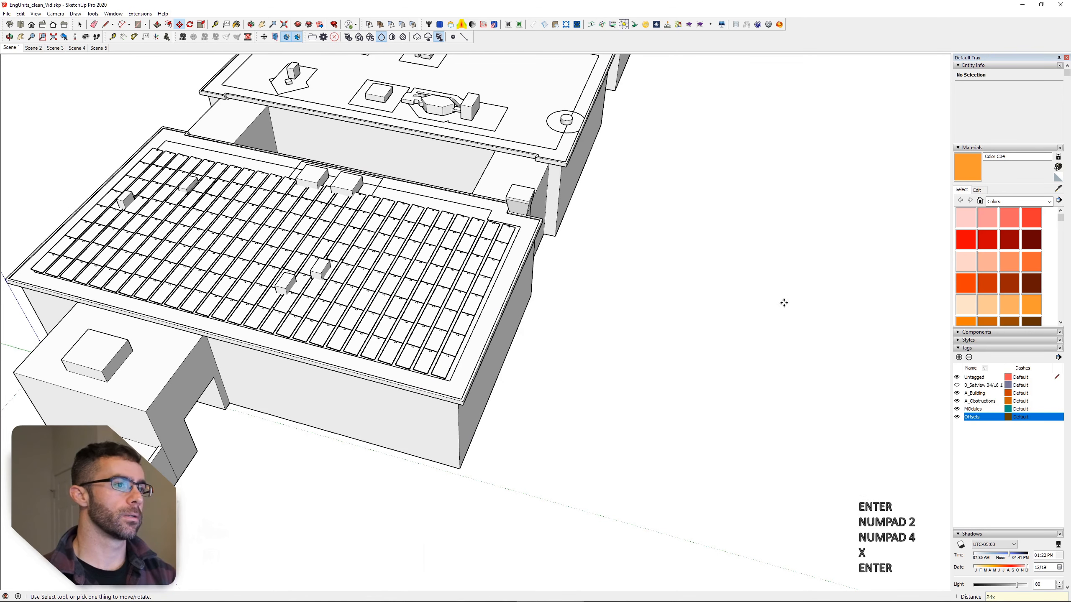
# Step: Check the row array against the far setback line from above and set it to 23x
pyautogui.moveTo(635, 271); pyautogui.dragTo(707, 506, button='middle')
pyautogui.scroll(-2, 767, 390)
pyautogui.scroll(3, 122, 392)
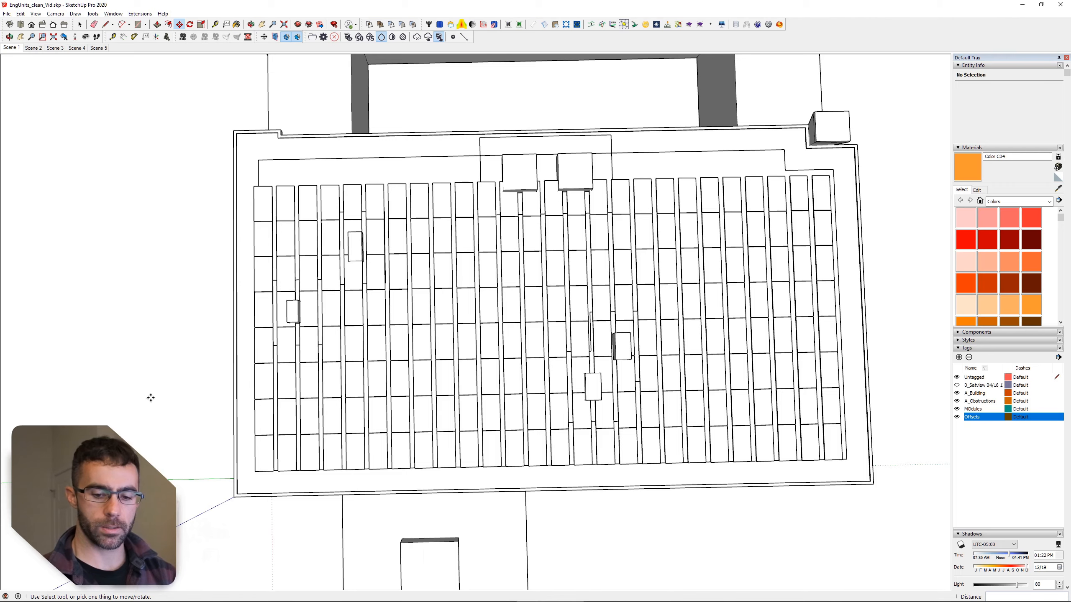
pyautogui.write('23x3')
pyautogui.press('Return')
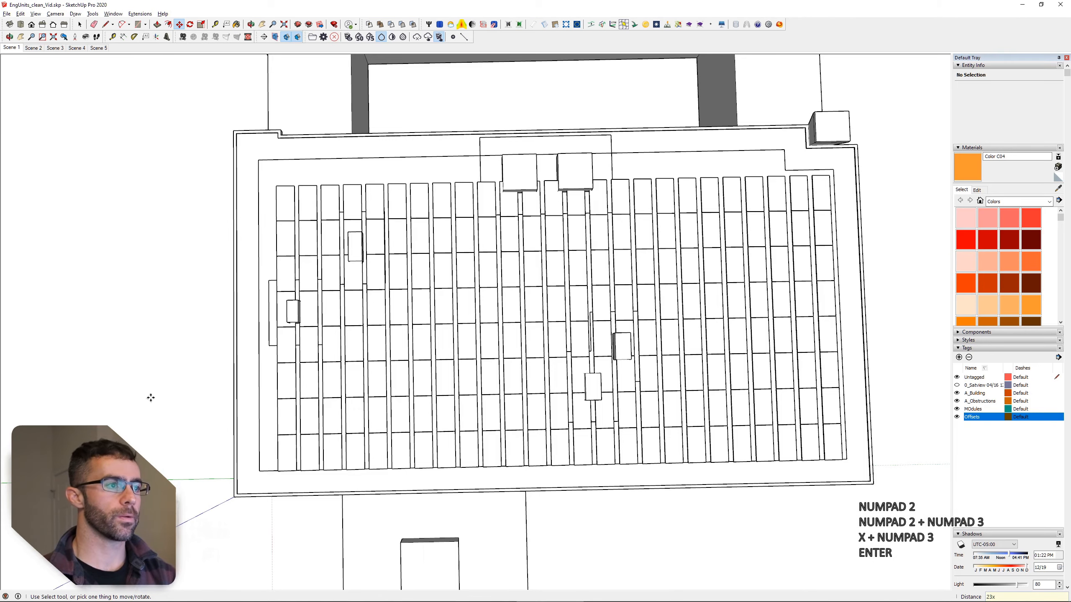
pyautogui.press('space')
# Step: Hide the A_Building, A_Obstructions and Offsets tags, leaving MOdules shown, and select every module on the roof
pyautogui.keyDown('shift'); pyautogui.moveTo(554, 331); pyautogui.dragTo(430, 314, button='middle'); pyautogui.keyUp('shift')
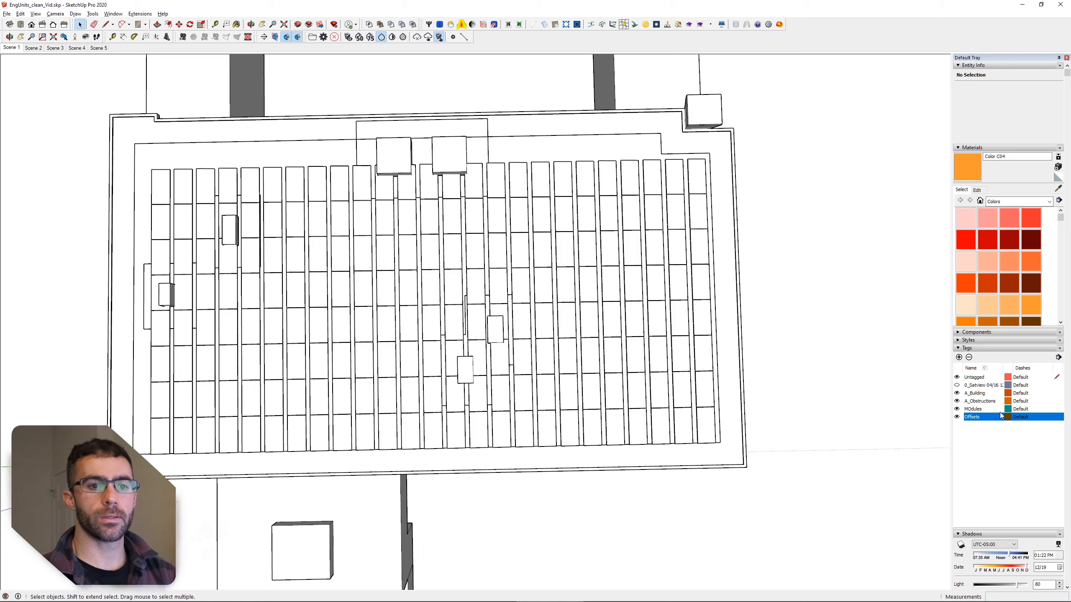
pyautogui.click(957, 393)
pyautogui.click(957, 401)
pyautogui.click(956, 409)
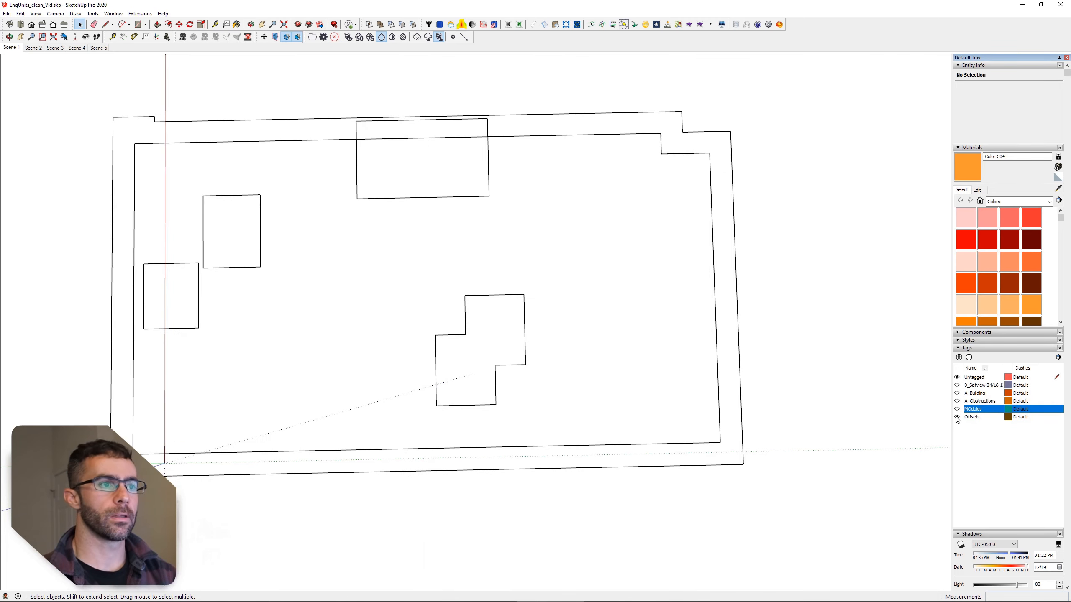
pyautogui.click(956, 416)
pyautogui.click(956, 409)
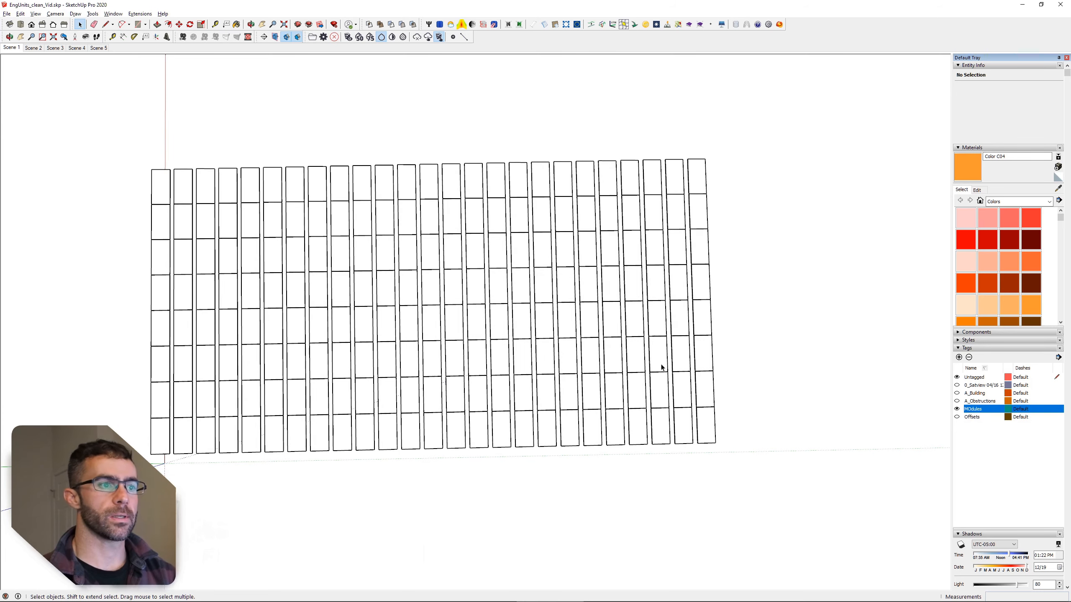
pyautogui.moveTo(105, 124); pyautogui.dragTo(904, 529)
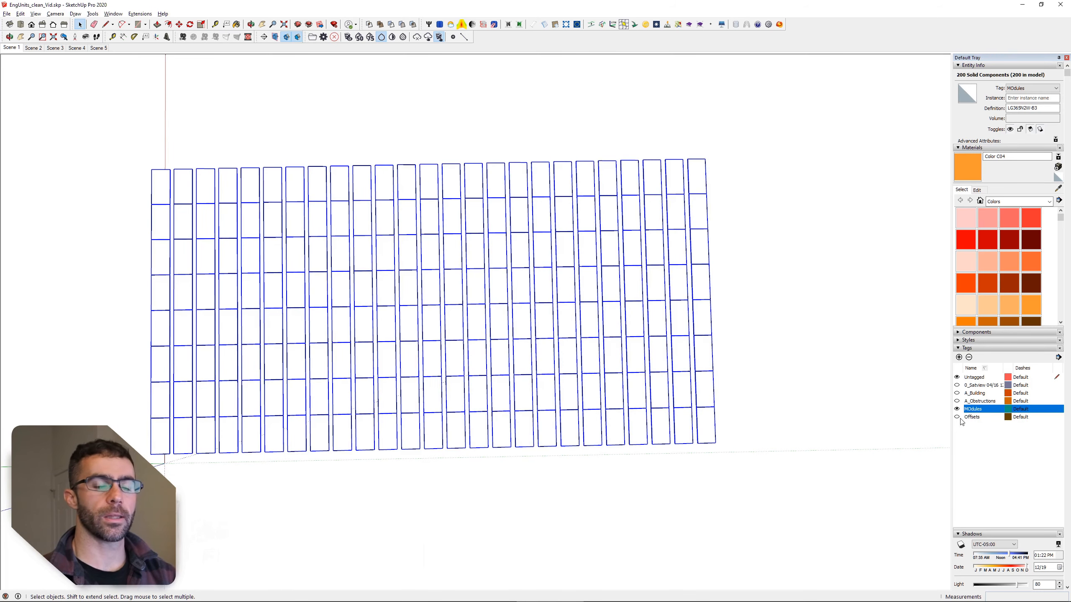
# Step: Show the A_Building and Offsets tags and move the module array across the roof's width, aligning its end-edge midpoint with the setback line's midpoint
pyautogui.click(957, 393)
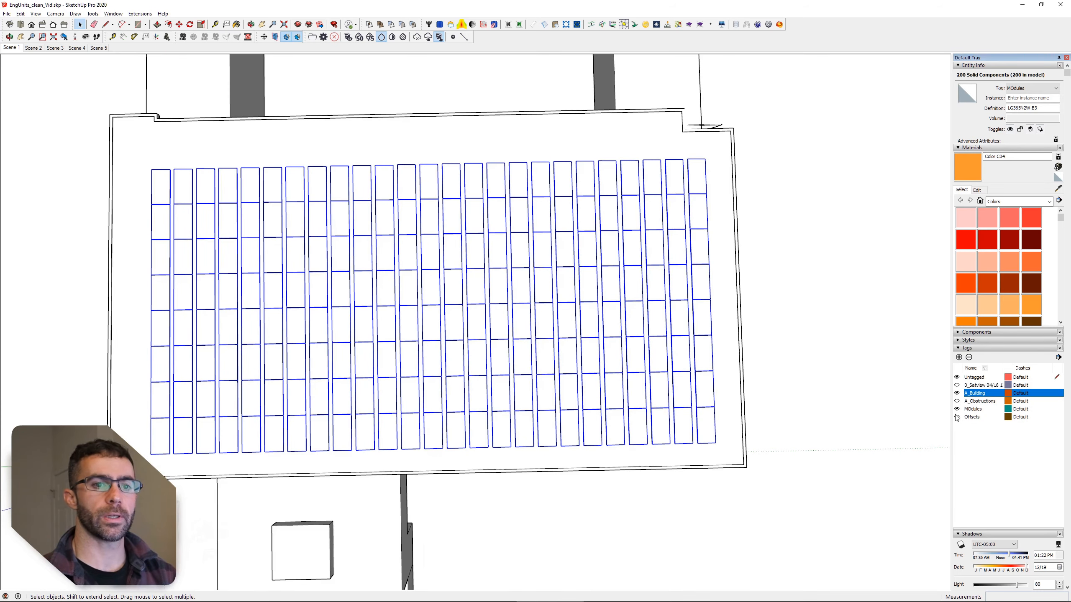
pyautogui.click(956, 417)
pyautogui.keyDown('shift'); pyautogui.moveTo(528, 333); pyautogui.dragTo(497, 314, button='middle'); pyautogui.keyUp('shift')
pyautogui.press('m')
pyautogui.press('m')
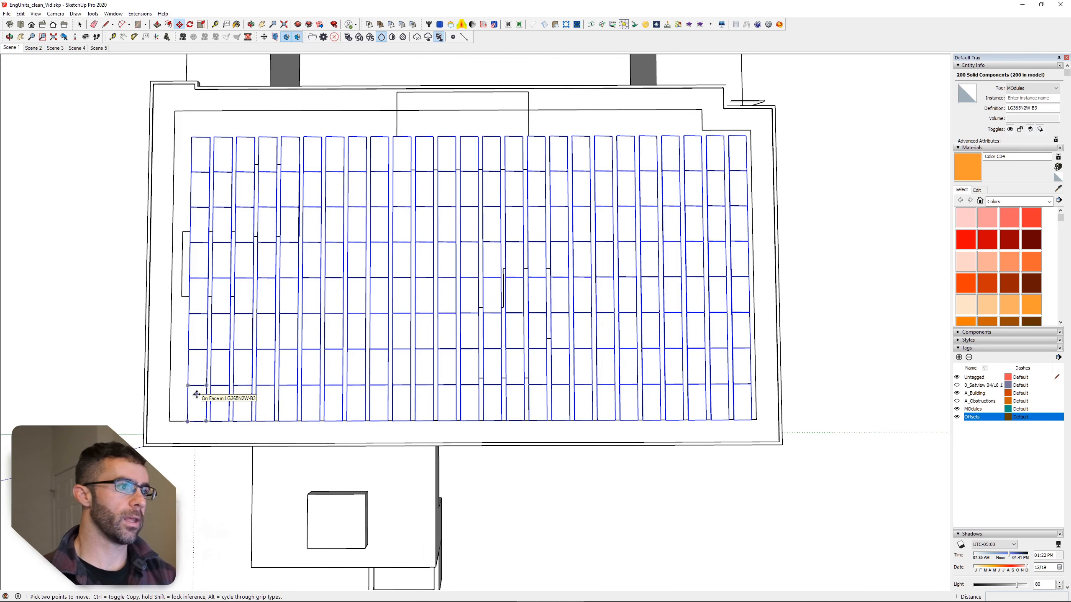
pyautogui.click(189, 278)
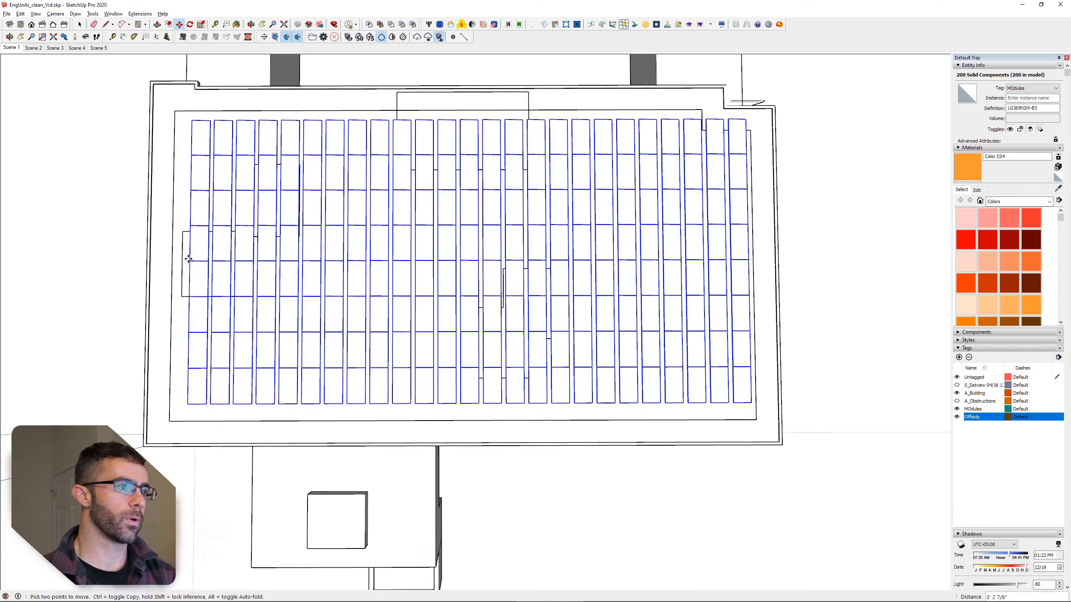
pyautogui.press('shift')
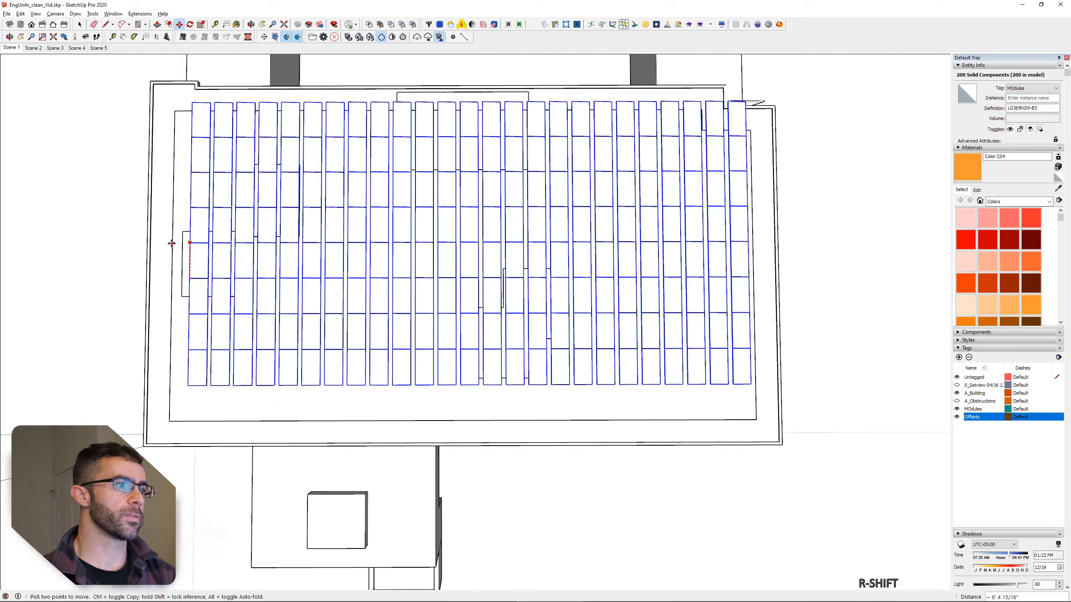
pyautogui.click(171, 263)
# Step: Check the array against the notched corner of the setback outline up close and show the A_Obstructions tag
pyautogui.moveTo(657, 270); pyautogui.dragTo(222, 267, button='middle')
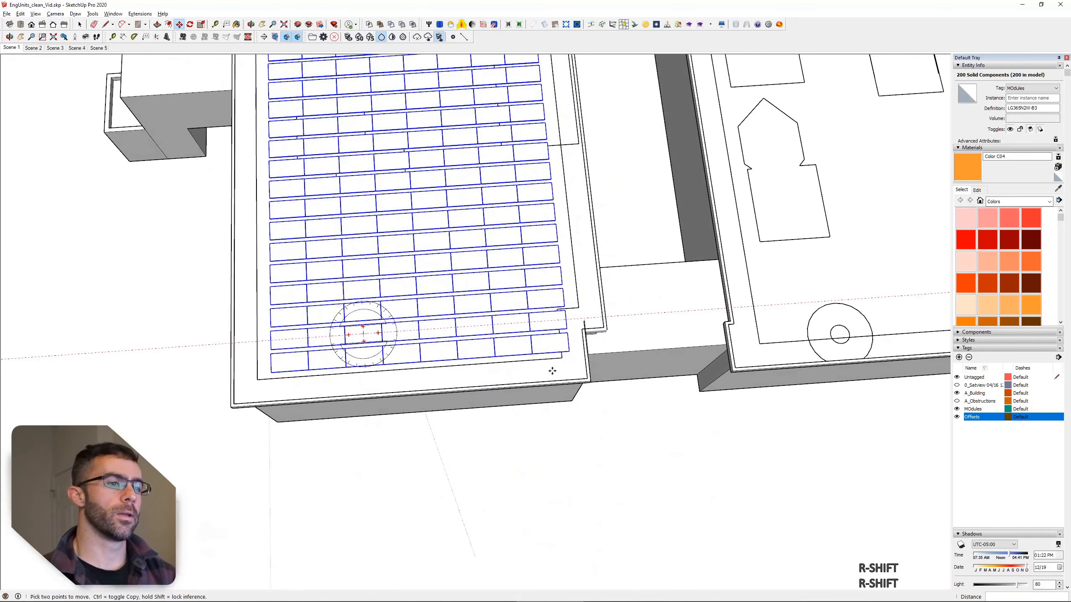
pyautogui.scroll(3, 557, 336)
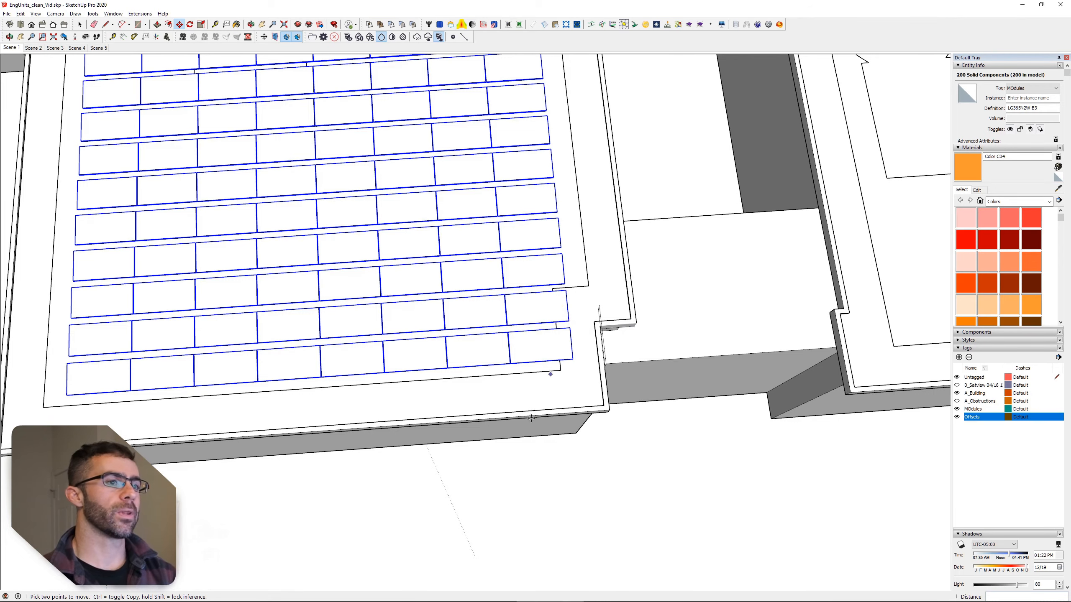
pyautogui.moveTo(554, 363); pyautogui.dragTo(630, 290, button='middle')
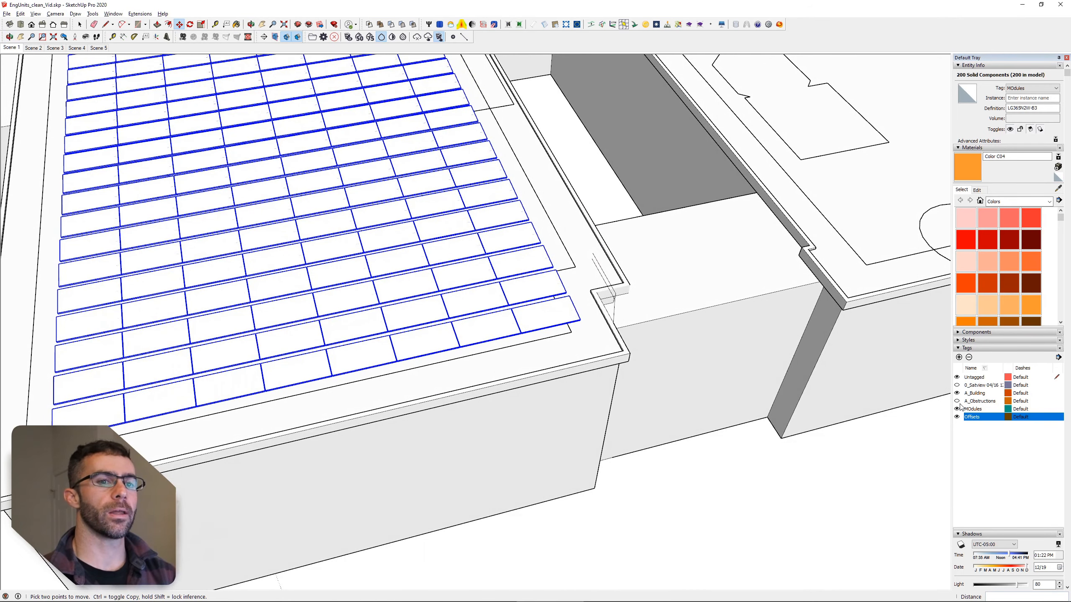
pyautogui.click(957, 401)
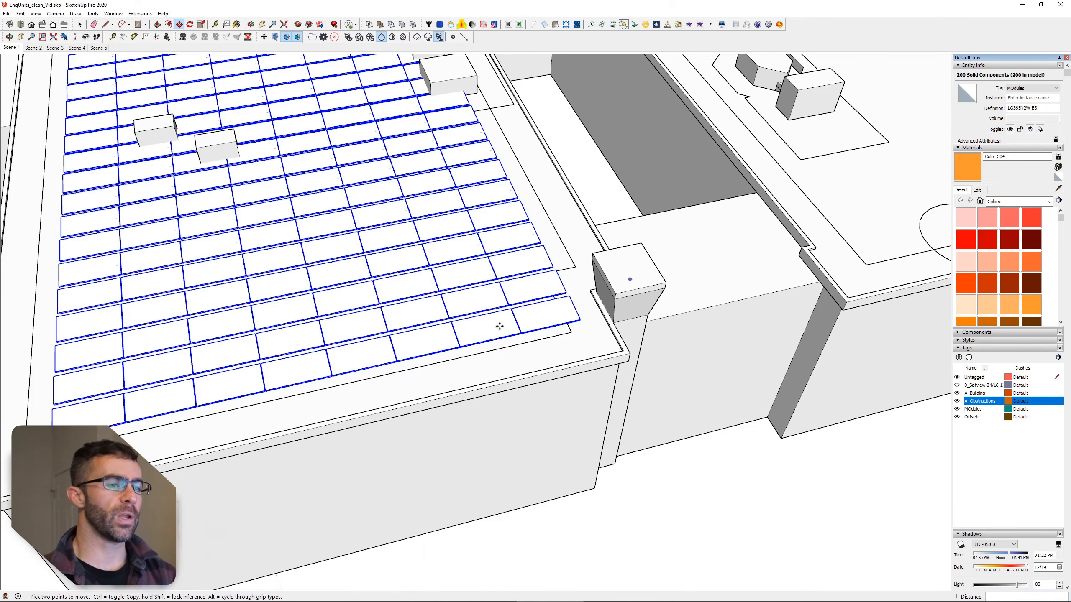
# Step: Move the module array about 1' 3" along the roof's length, aligning its long-edge midpoint with the long setback line's midpoint
pyautogui.scroll(-4, 624, 336)
pyautogui.keyDown('shift'); pyautogui.moveTo(525, 251); pyautogui.dragTo(444, 457, button='middle'); pyautogui.keyUp('shift')
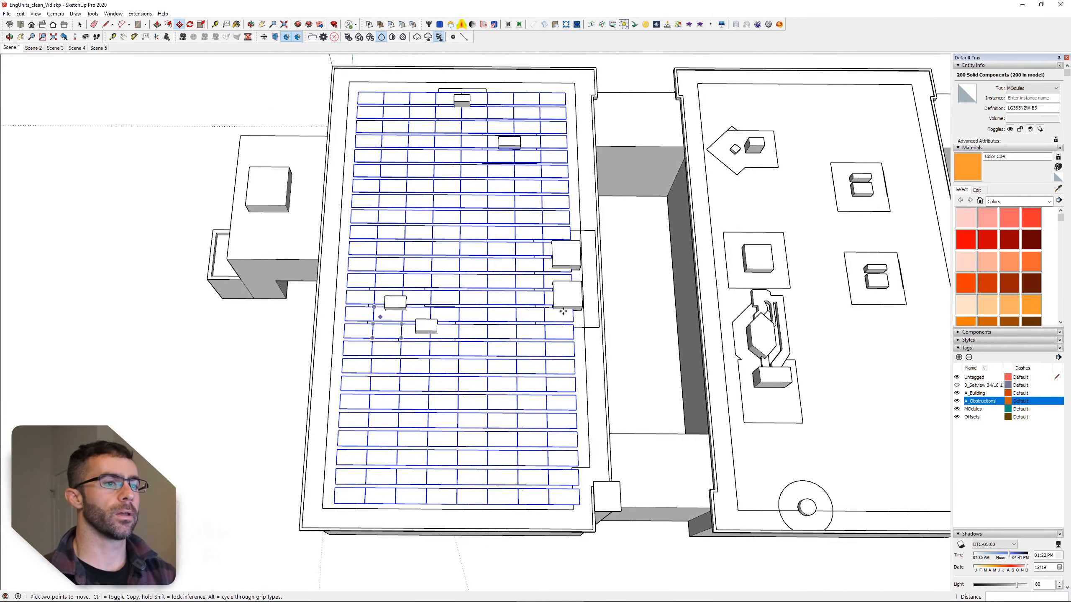
pyautogui.keyDown('shift'); pyautogui.moveTo(419, 300); pyautogui.dragTo(381, 358, button='middle'); pyautogui.keyUp('shift')
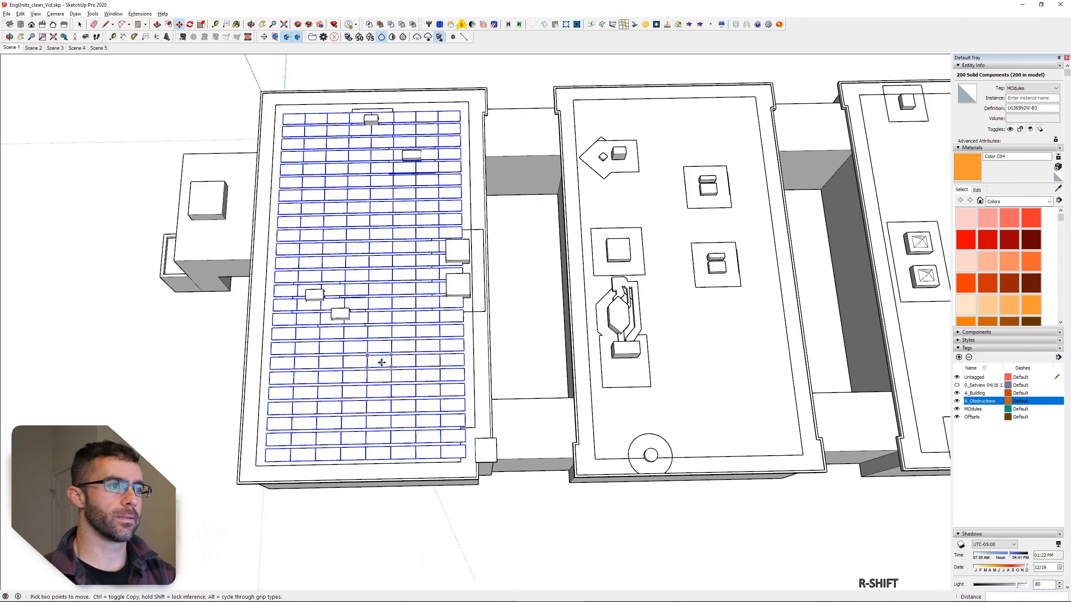
pyautogui.click(274, 270)
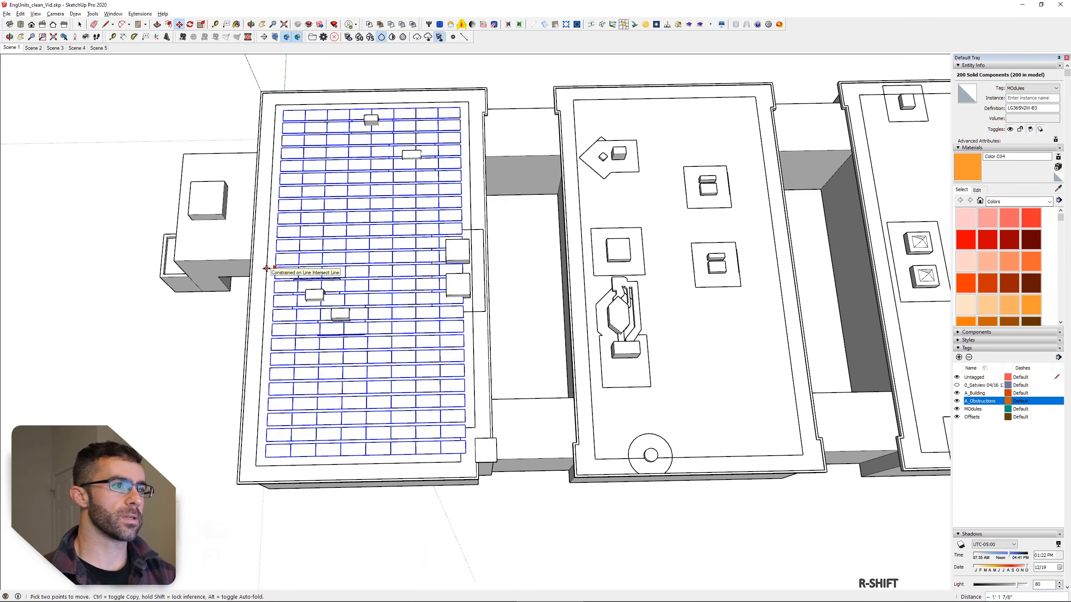
pyautogui.keyDown('shift'); pyautogui.click(266, 268); pyautogui.keyUp('shift')
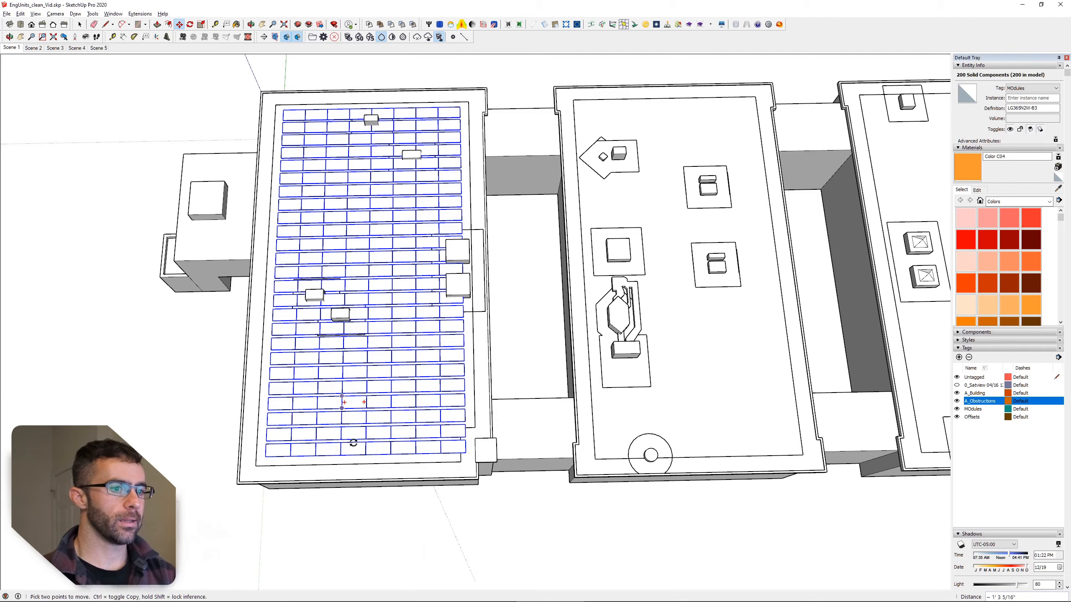
# Step: Copy the module array from the first roof to the middle roof, using matching corners of the roofs' setback outlines
pyautogui.scroll(-2, 304, 449)
pyautogui.scroll(-1, 378, 446)
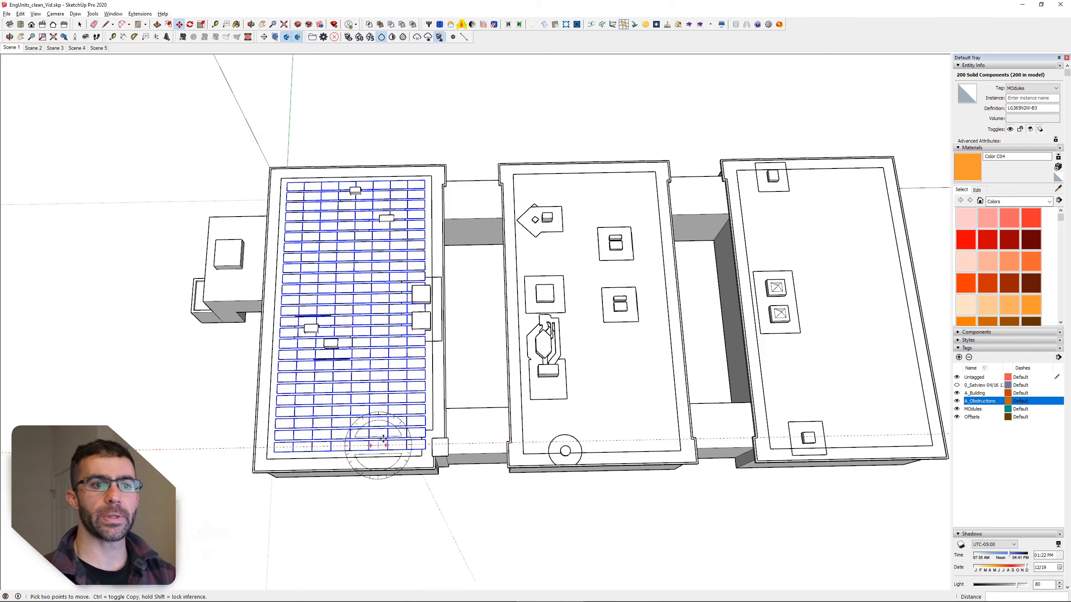
pyautogui.keyDown('shift'); pyautogui.moveTo(378, 446); pyautogui.dragTo(360, 397, button='middle'); pyautogui.keyUp('shift')
pyautogui.scroll(1, 360, 397)
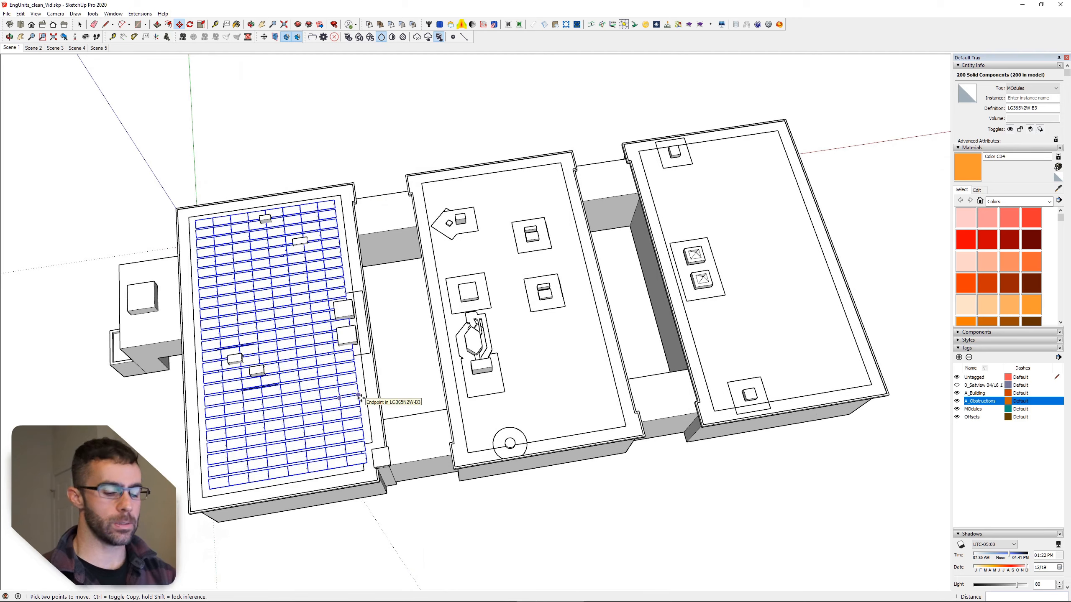
pyautogui.press('m')
pyautogui.press('ctrl')
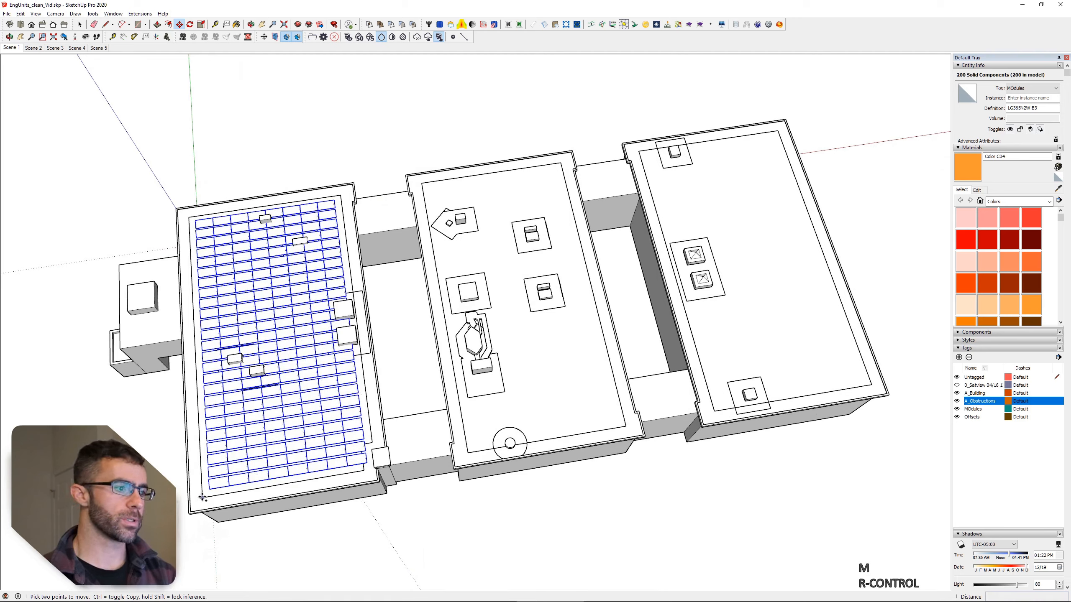
pyautogui.click(203, 498)
pyautogui.click(473, 431)
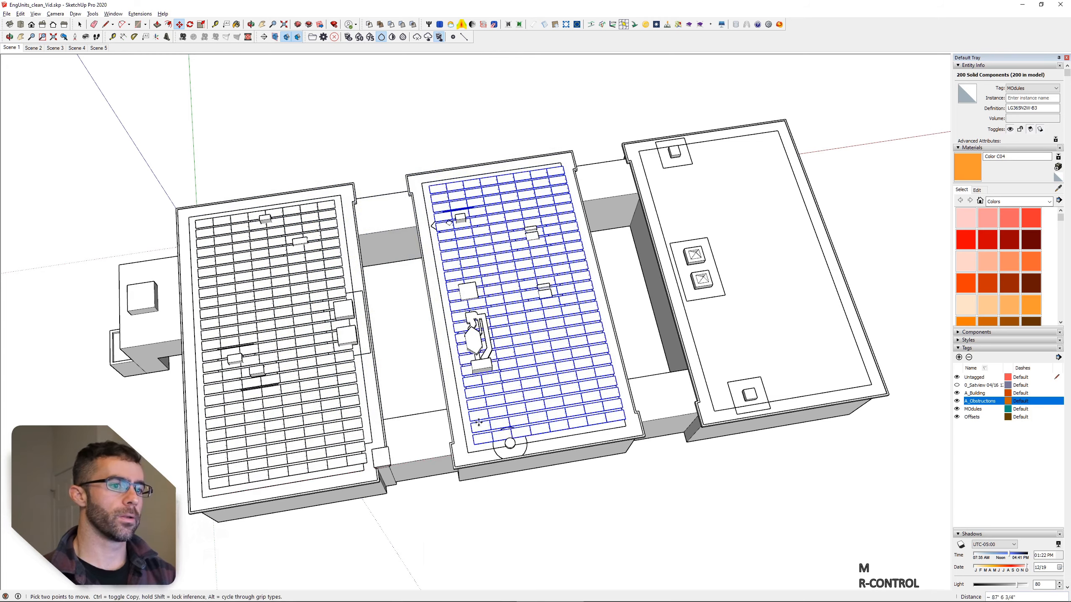
# Step: Copy the module array from the middle roof to the third roof, using matching corners of the setback outlines
pyautogui.press('ctrl')
pyautogui.click(467, 453)
pyautogui.click(715, 400)
pyautogui.press('space')
pyautogui.keyDown('shift'); pyautogui.moveTo(612, 399); pyautogui.dragTo(462, 497, button='middle'); pyautogui.keyUp('shift')
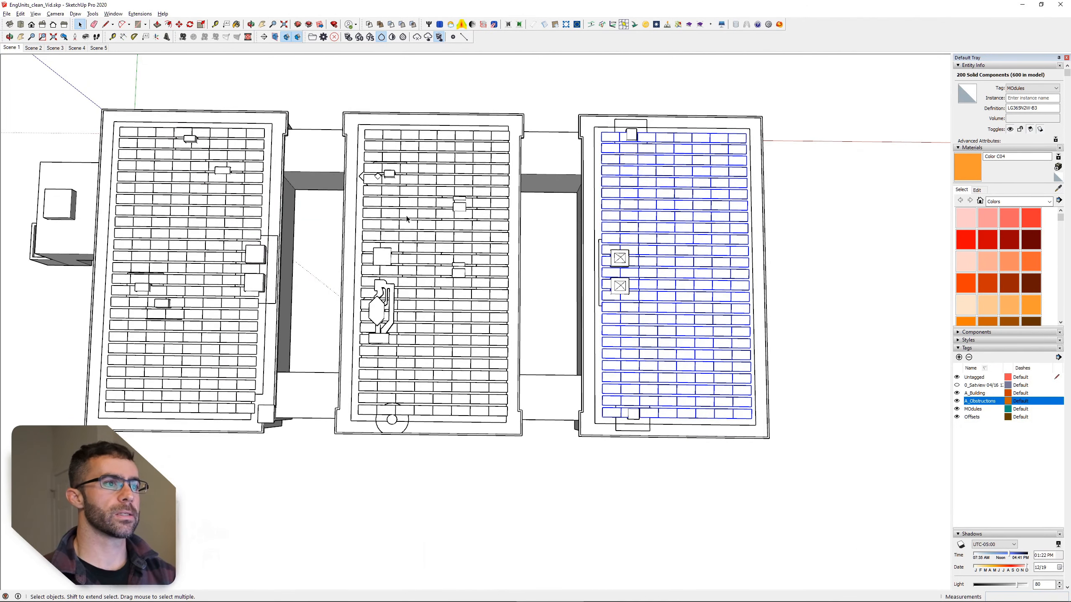
# Step: Hide the Offsets, A_Obstructions and A_Building tags and select all modules of the middle array
pyautogui.click(957, 417)
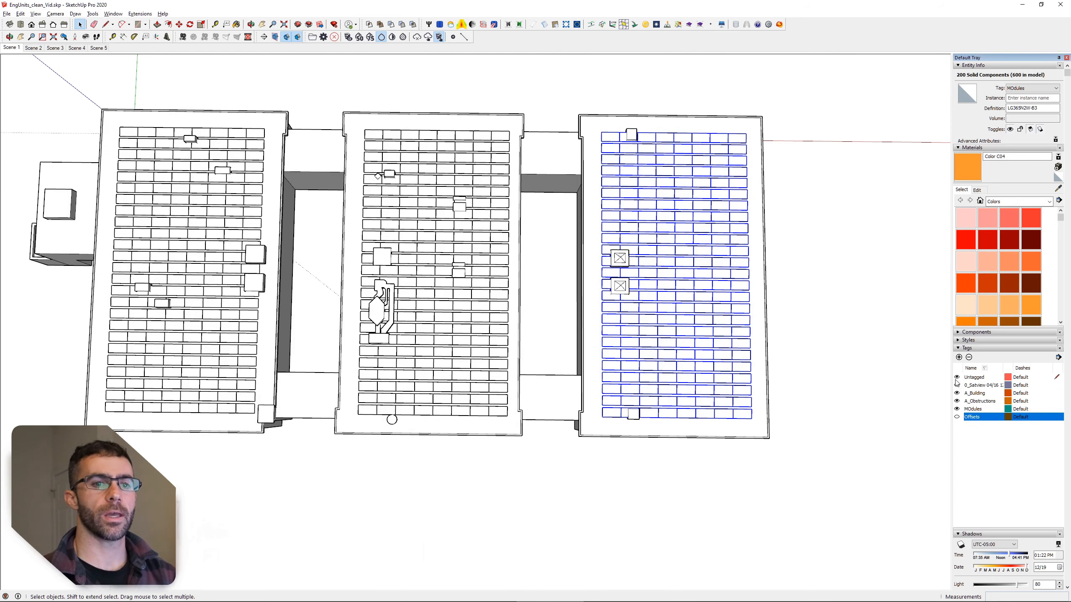
pyautogui.click(956, 378)
pyautogui.click(956, 401)
pyautogui.click(957, 393)
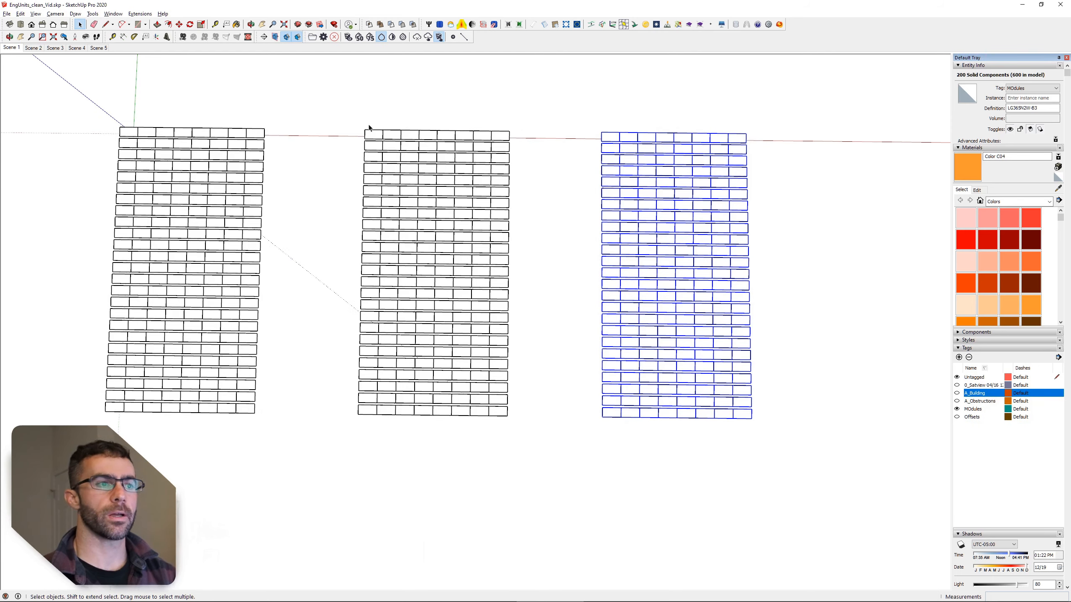
pyautogui.moveTo(349, 98); pyautogui.dragTo(547, 441)
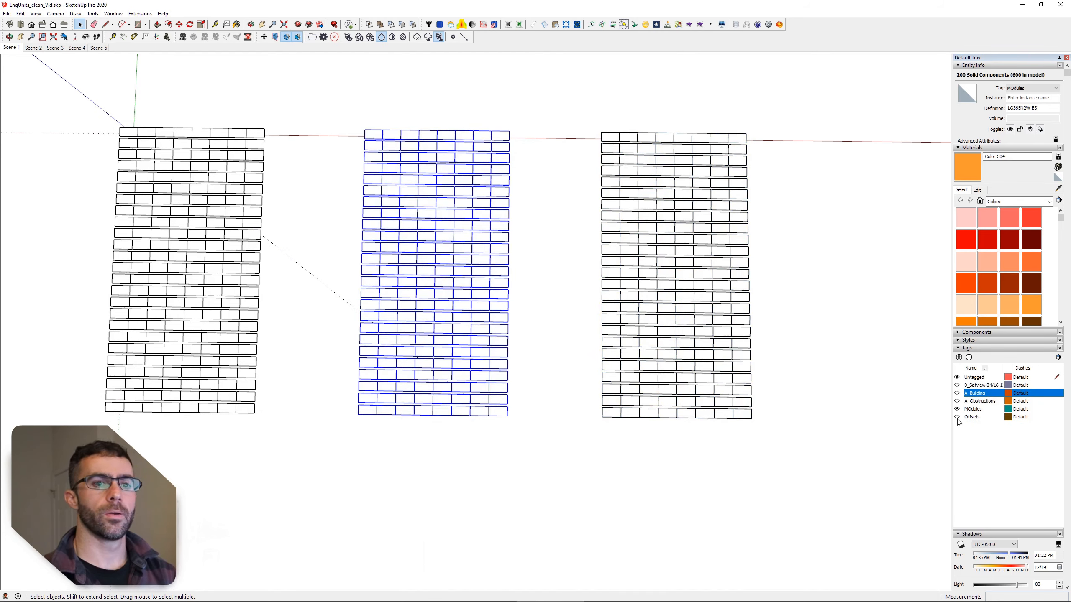
# Step: Show the Offsets and A_Building tags and move the middle array about 1' 6" across the roof's width, aligning its end-edge midpoint with the setback line's midpoint
pyautogui.click(956, 417)
pyautogui.click(956, 393)
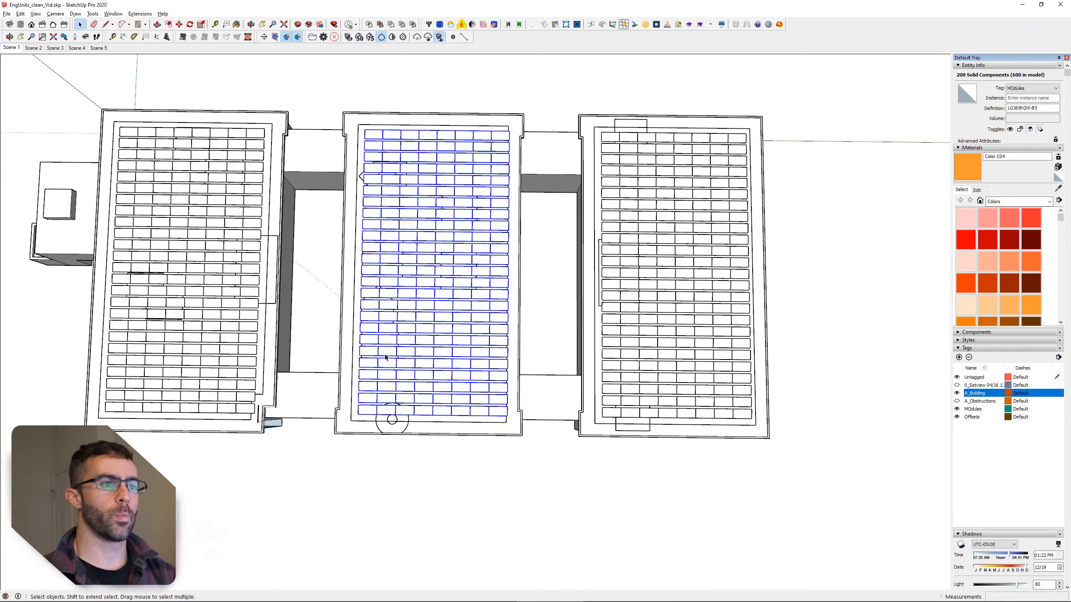
pyautogui.keyDown('shift'); pyautogui.moveTo(394, 353); pyautogui.dragTo(472, 385, button='middle'); pyautogui.keyUp('shift')
pyautogui.press('m')
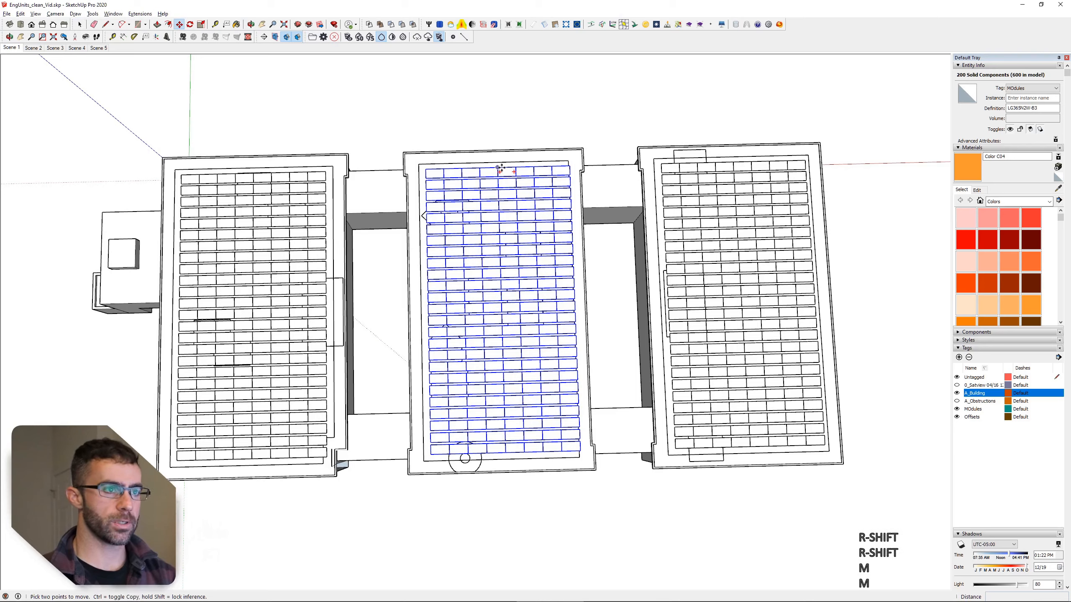
pyautogui.click(498, 163)
pyautogui.press('shift')
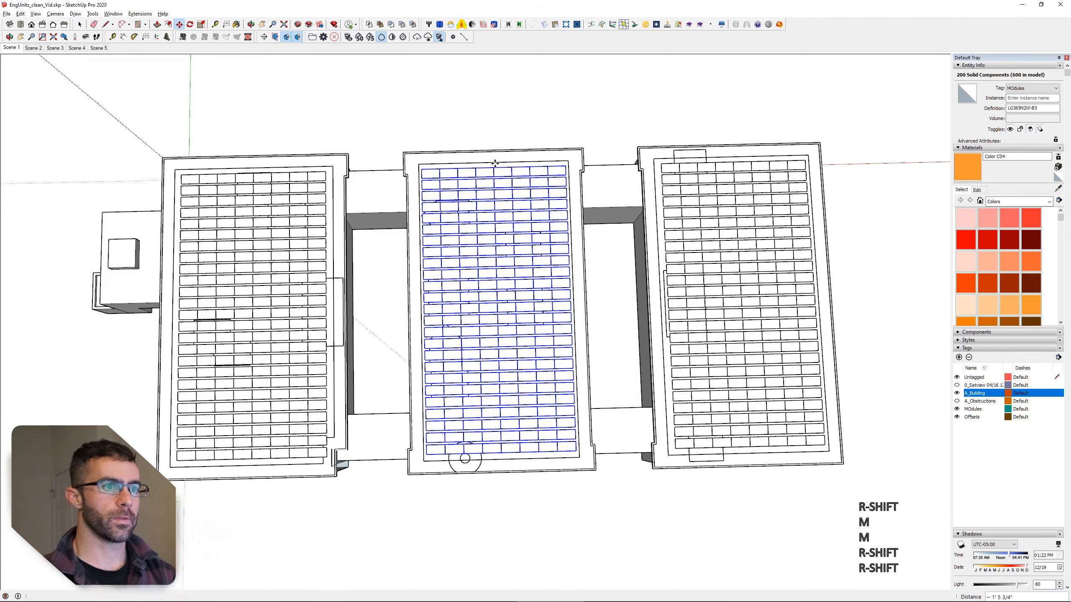
pyautogui.press('space')
pyautogui.click(387, 497)
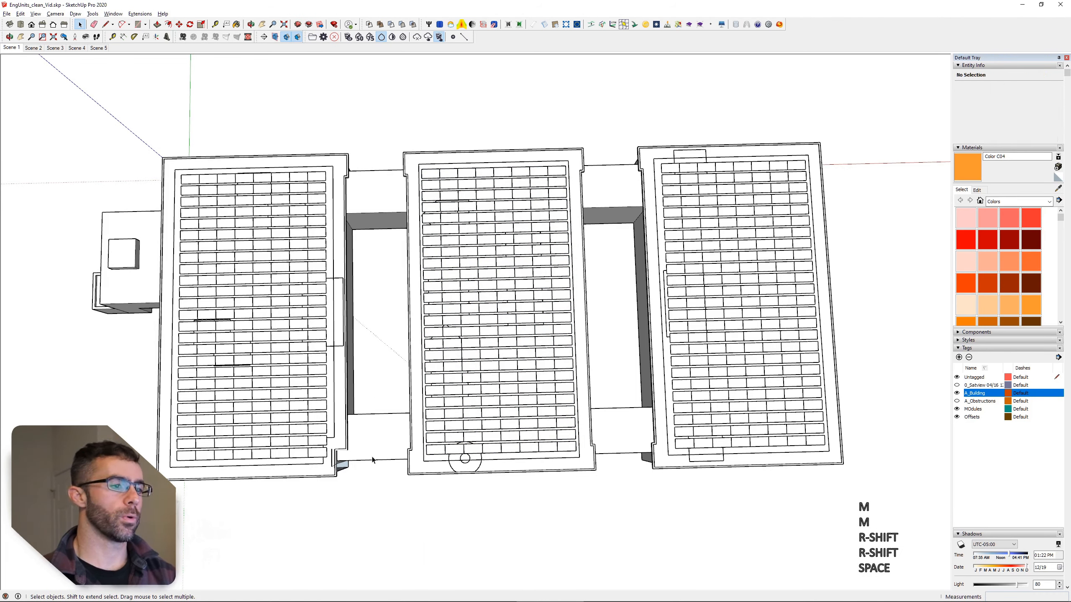
# Step: Turn on the back edges display and show the A_Obstructions tag, with the first roof in top view
pyautogui.press('shift')
pyautogui.moveTo(373, 459); pyautogui.dragTo(594, 205, button='middle')
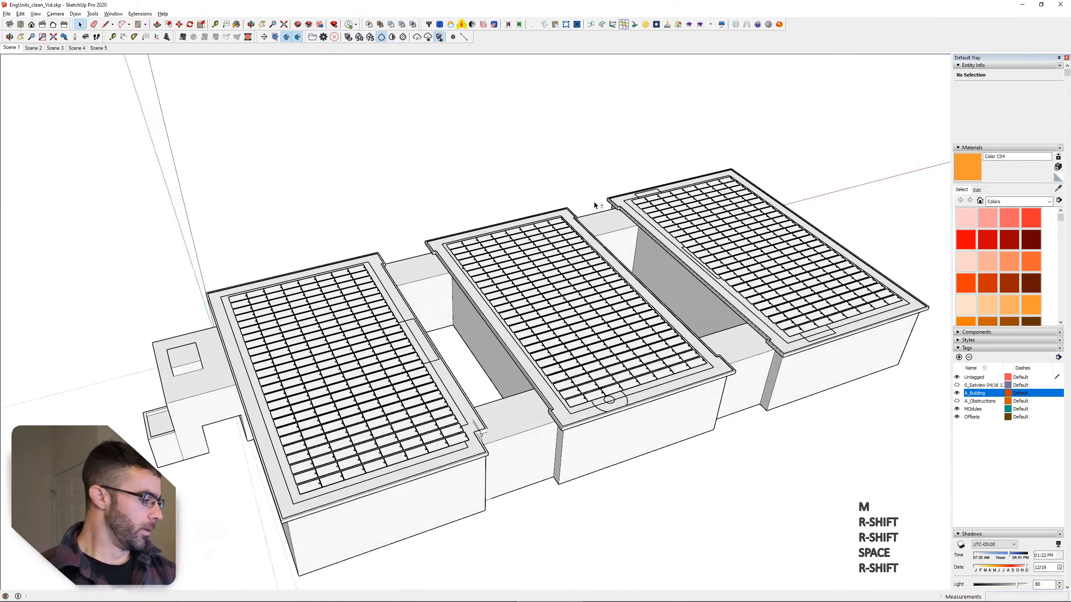
pyautogui.keyDown('shift'); pyautogui.moveTo(304, 380); pyautogui.dragTo(367, 514, button='middle'); pyautogui.keyUp('shift')
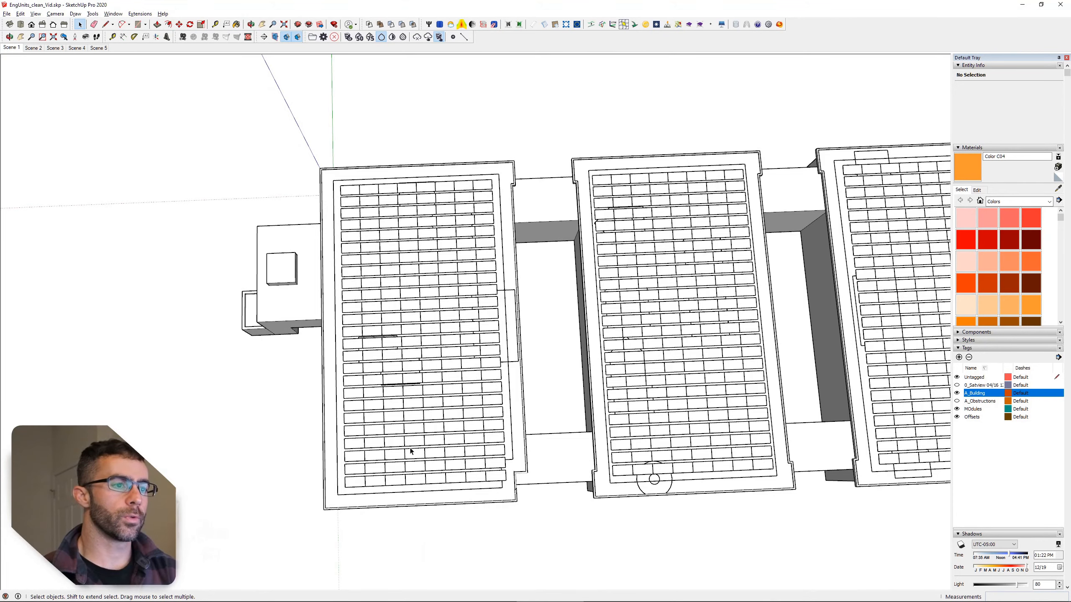
pyautogui.press('k')
pyautogui.scroll(3, 384, 412)
pyautogui.keyDown('shift'); pyautogui.moveTo(394, 420); pyautogui.dragTo(332, 425, button='middle'); pyautogui.keyUp('shift')
pyautogui.hotkey('shift', 'k')
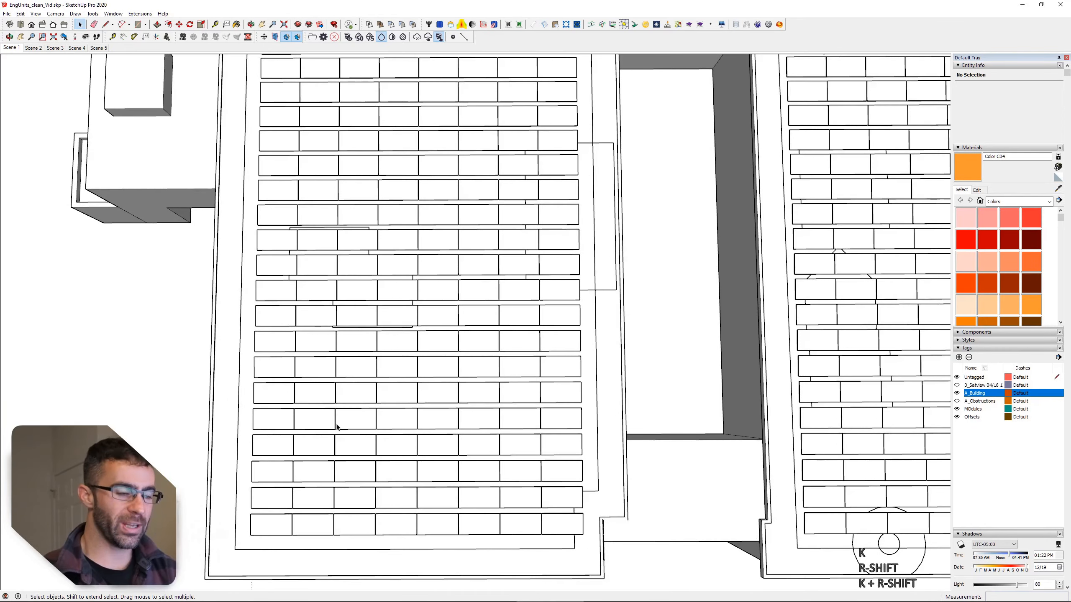
pyautogui.press('k')
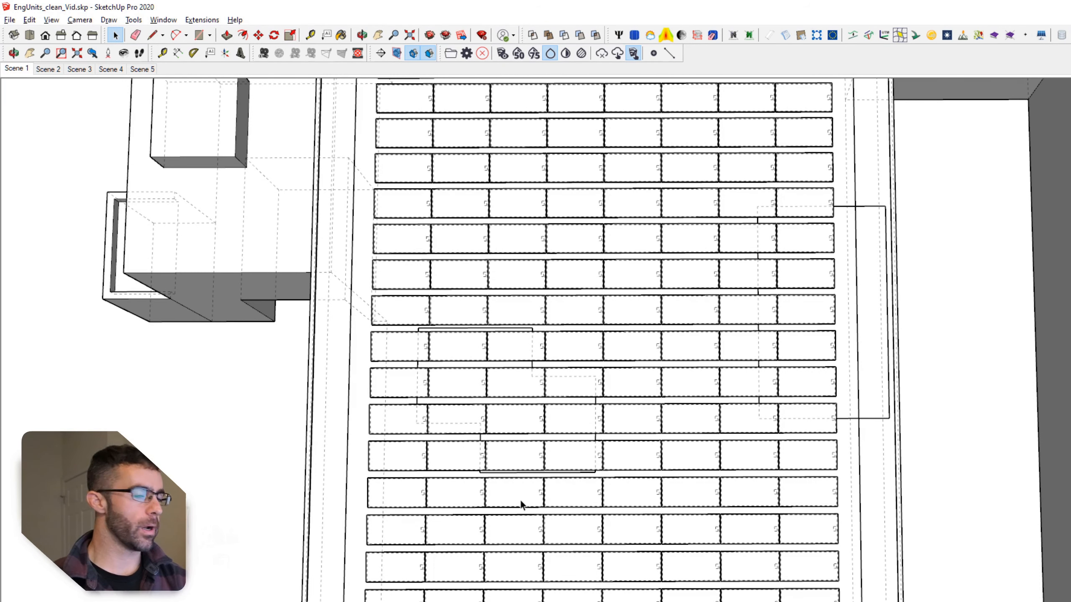
pyautogui.scroll(3, 566, 296)
pyautogui.moveTo(477, 323); pyautogui.dragTo(534, 477, button='middle')
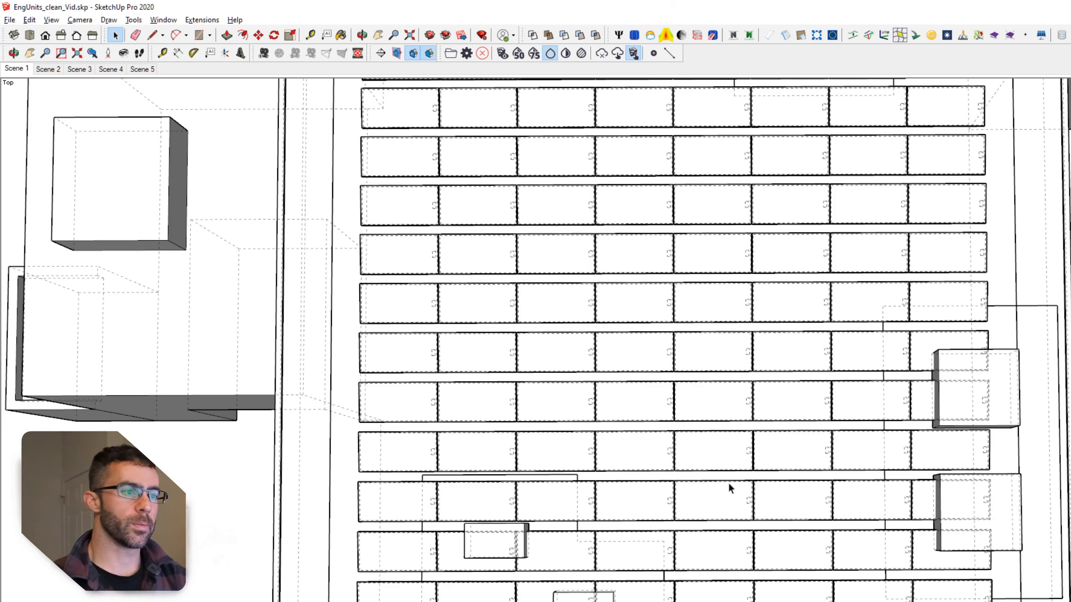
# Step: Delete two modules in each of the two rows covered by the pair of small obstructions midway along the first roof
pyautogui.click(562, 549)
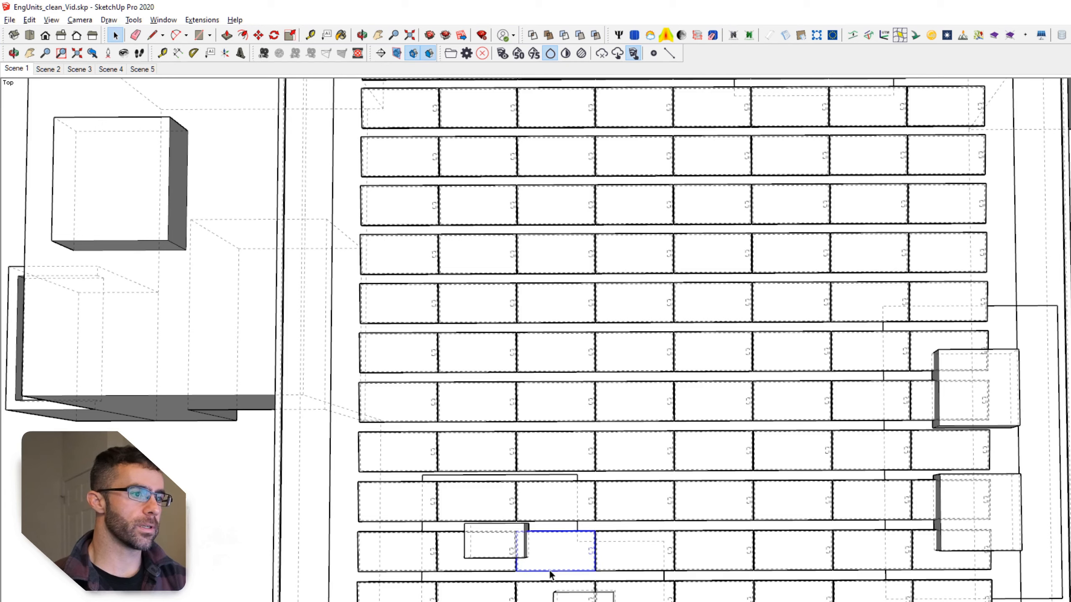
pyautogui.keyDown('shift'); pyautogui.click(445, 551); pyautogui.keyUp('shift')
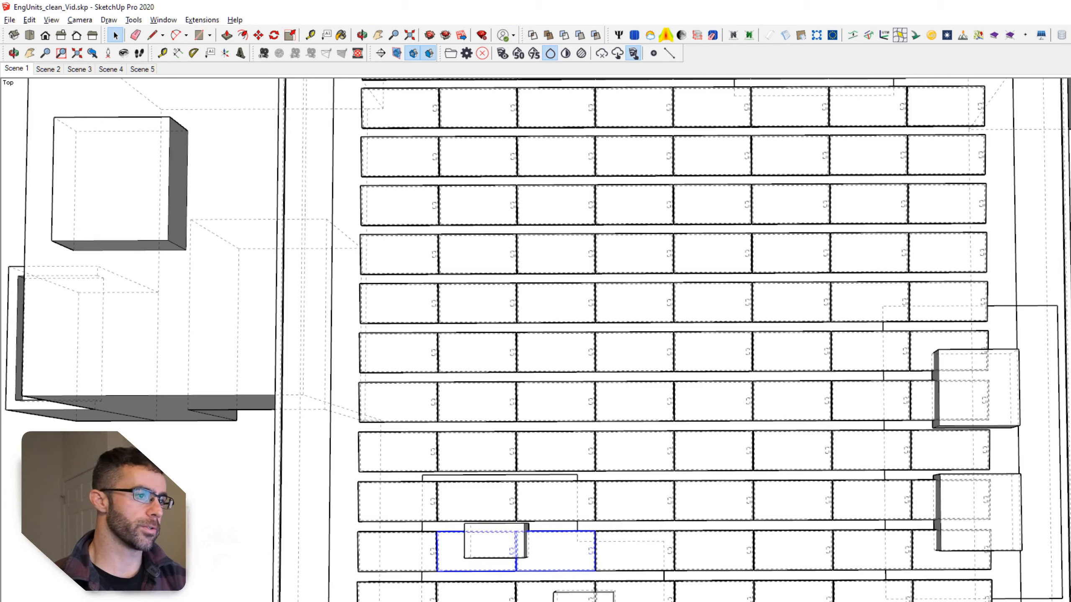
pyautogui.press('Delete')
pyautogui.click(539, 598)
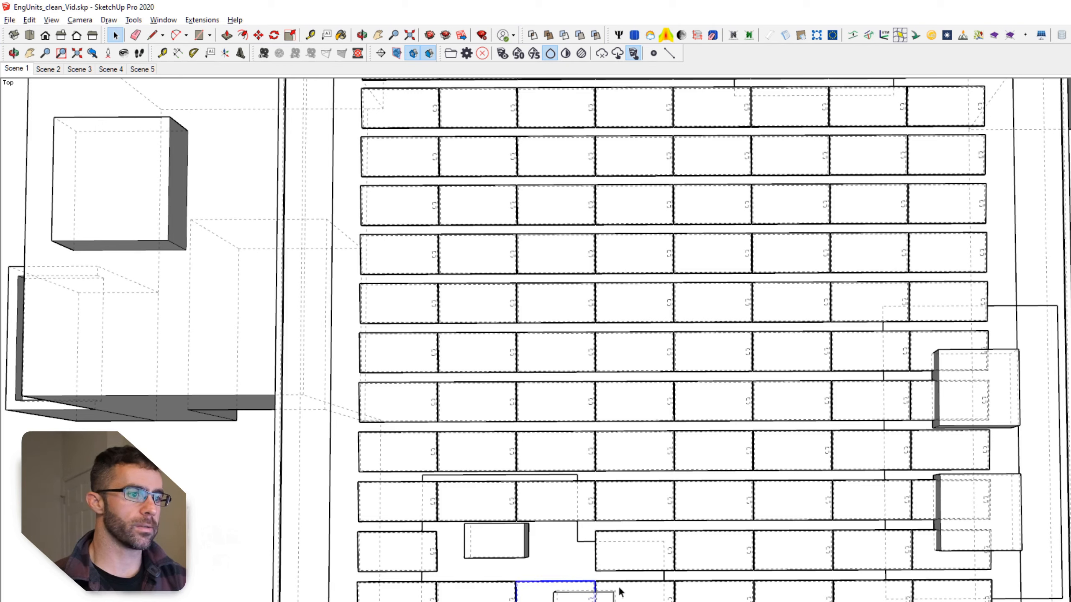
pyautogui.keyDown('shift'); pyautogui.click(637, 598); pyautogui.keyUp('shift')
pyautogui.press('Delete')
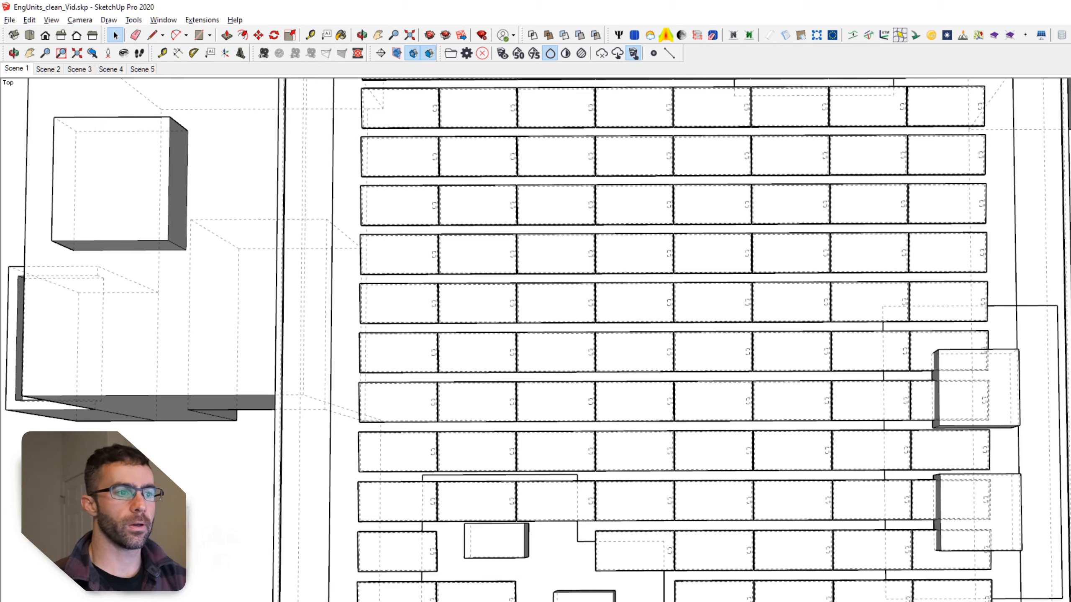
# Step: Delete the end modules of the five rows beside the first roof's two large square obstructions
pyautogui.click(925, 454)
pyautogui.keyDown('shift'); pyautogui.click(916, 506); pyautogui.keyUp('shift')
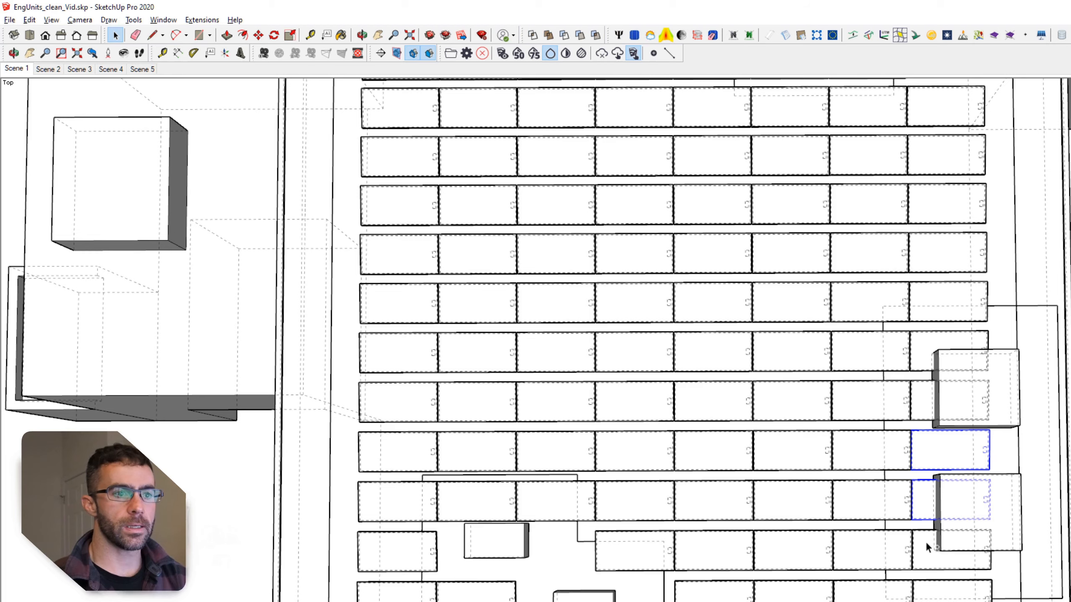
pyautogui.keyDown('shift'); pyautogui.click(925, 543); pyautogui.keyUp('shift')
pyautogui.keyDown('shift'); pyautogui.click(926, 336); pyautogui.keyUp('shift')
pyautogui.press('Delete')
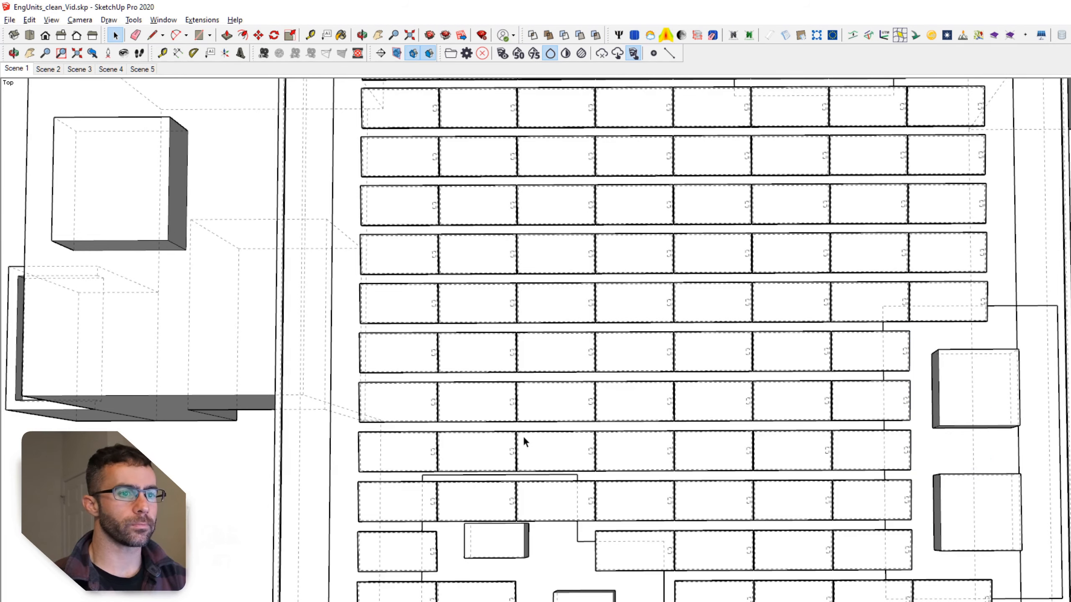
# Step: Delete the modules overlapping the two separate small obstructions and their offsets near the first roof's far end
pyautogui.scroll(-3, 523, 440)
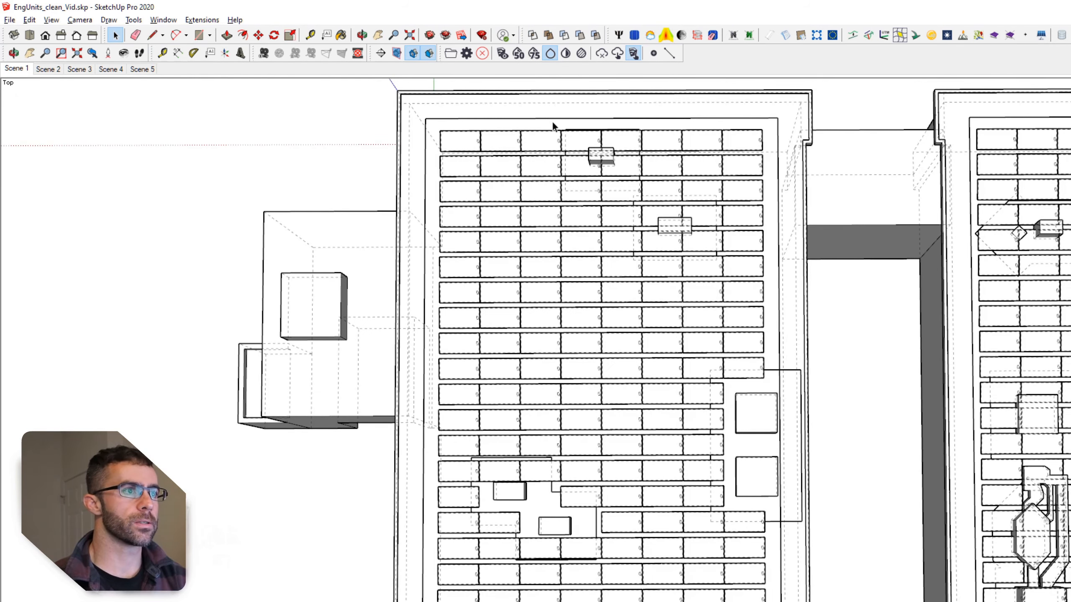
pyautogui.moveTo(553, 120); pyautogui.dragTo(740, 252)
pyautogui.press('Delete')
pyautogui.press('Delete')
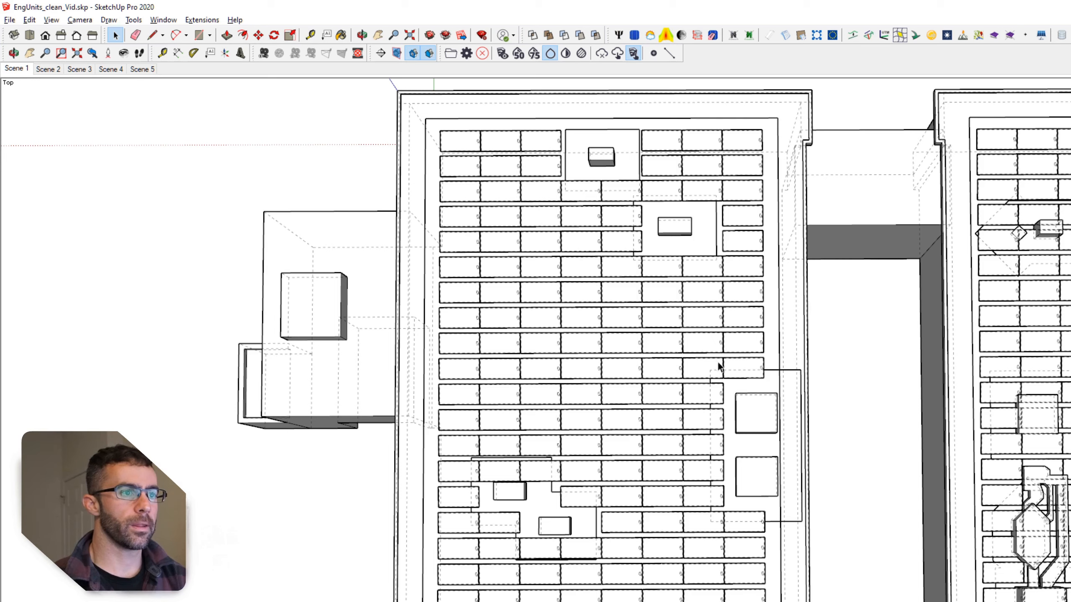
# Step: Delete the remaining modules overlapping the large square obstructions' offset outline and the two modules in the row crossing the small obstruction pair's offset edge
pyautogui.moveTo(665, 371); pyautogui.dragTo(769, 535)
pyautogui.press('Delete')
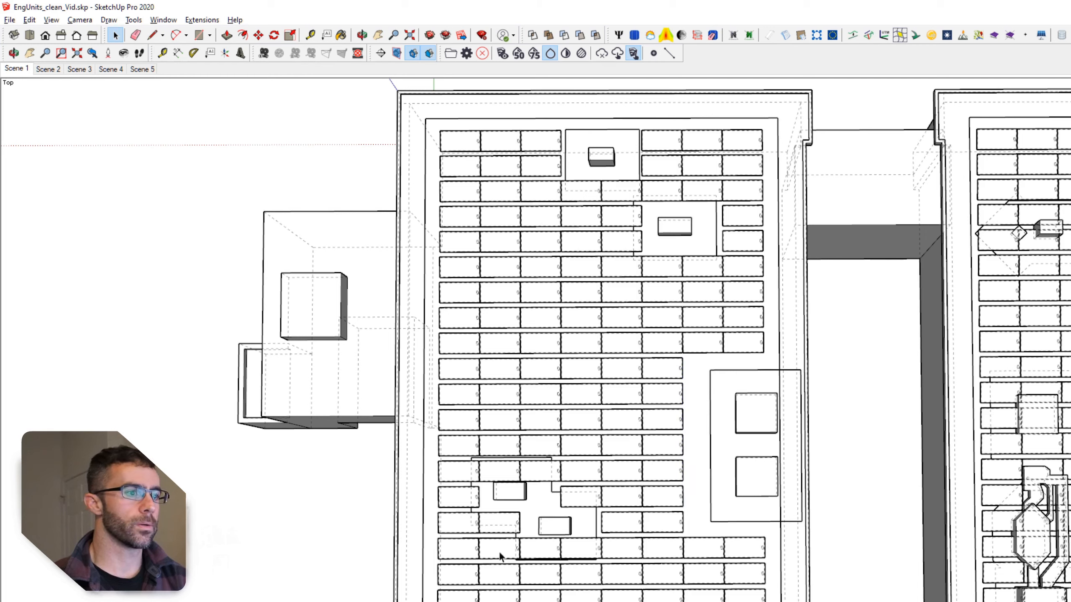
pyautogui.moveTo(472, 460); pyautogui.dragTo(572, 493)
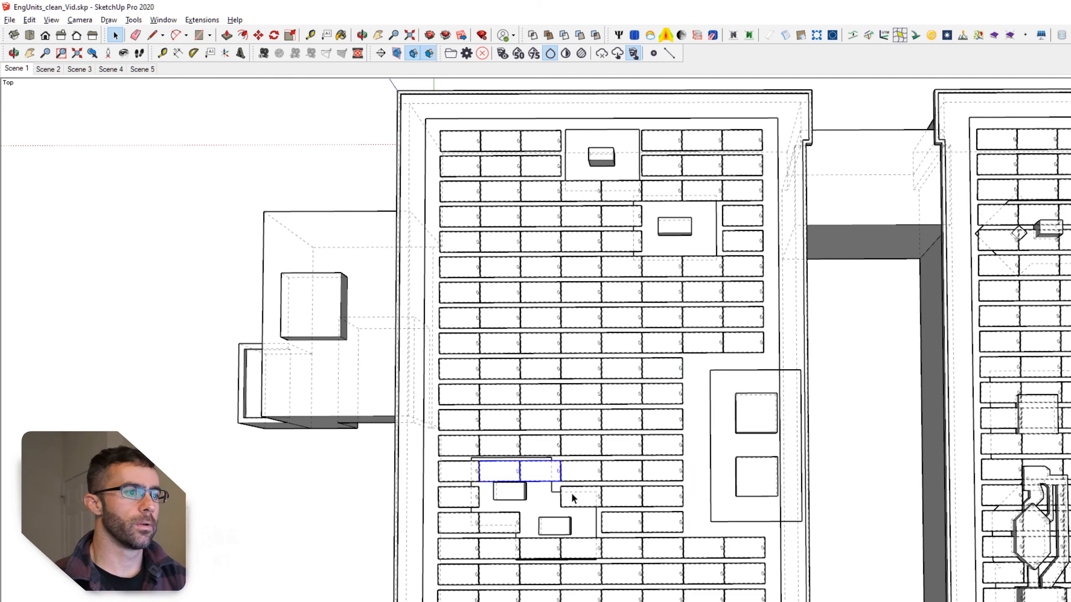
pyautogui.press('Delete')
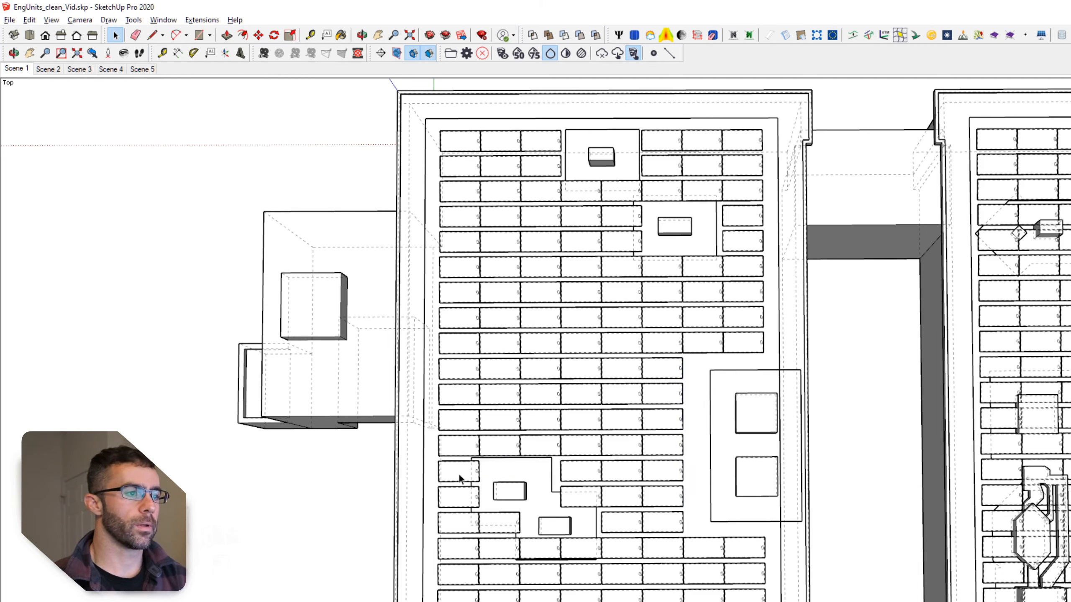
pyautogui.scroll(3, 547, 471)
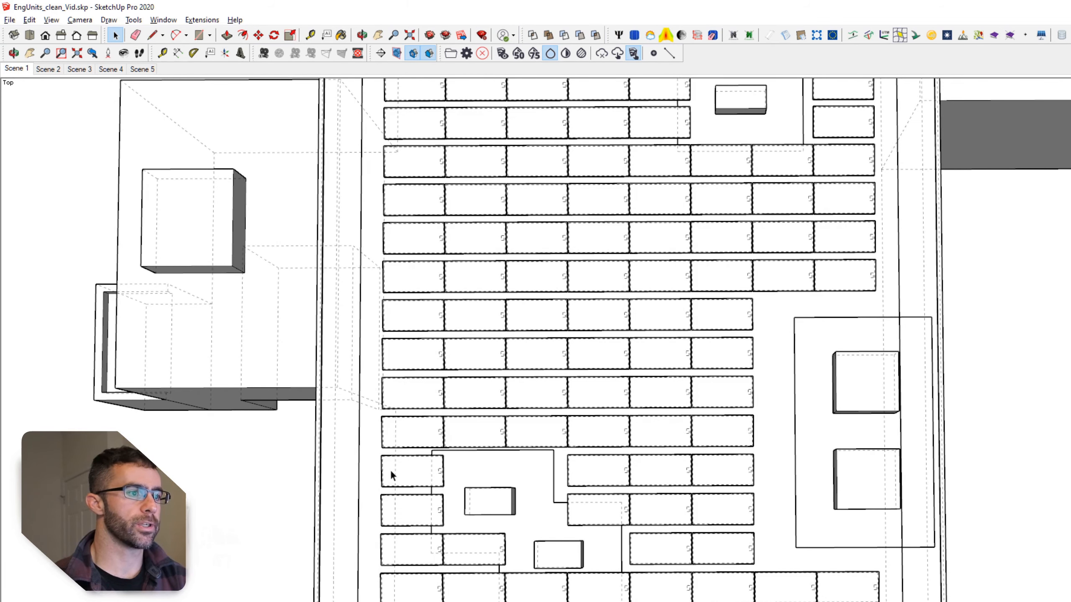
pyautogui.scroll(-2, 481, 468)
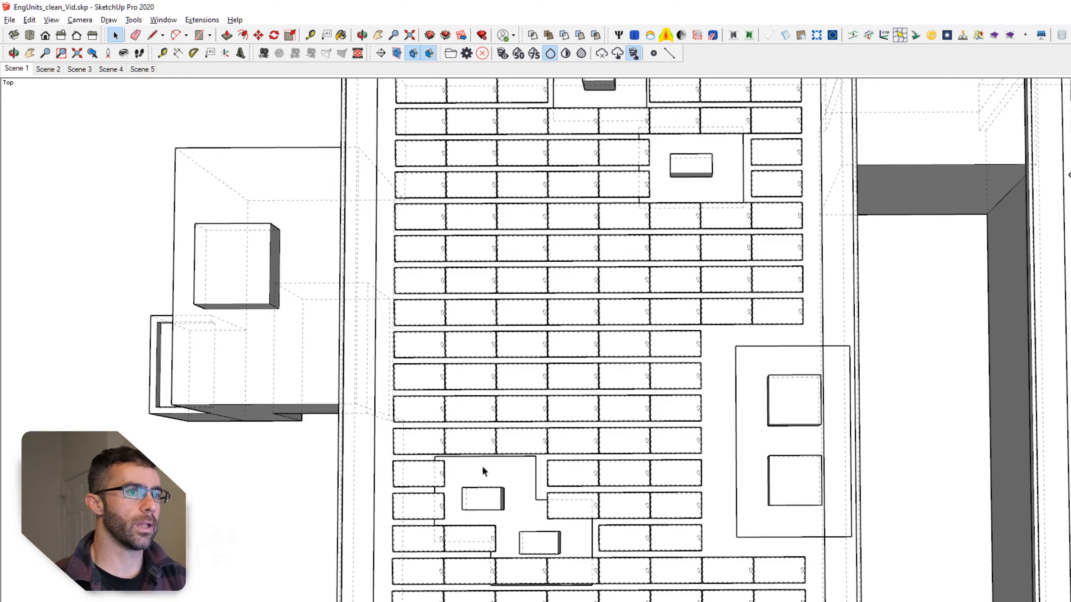
pyautogui.scroll(-1, 641, 282)
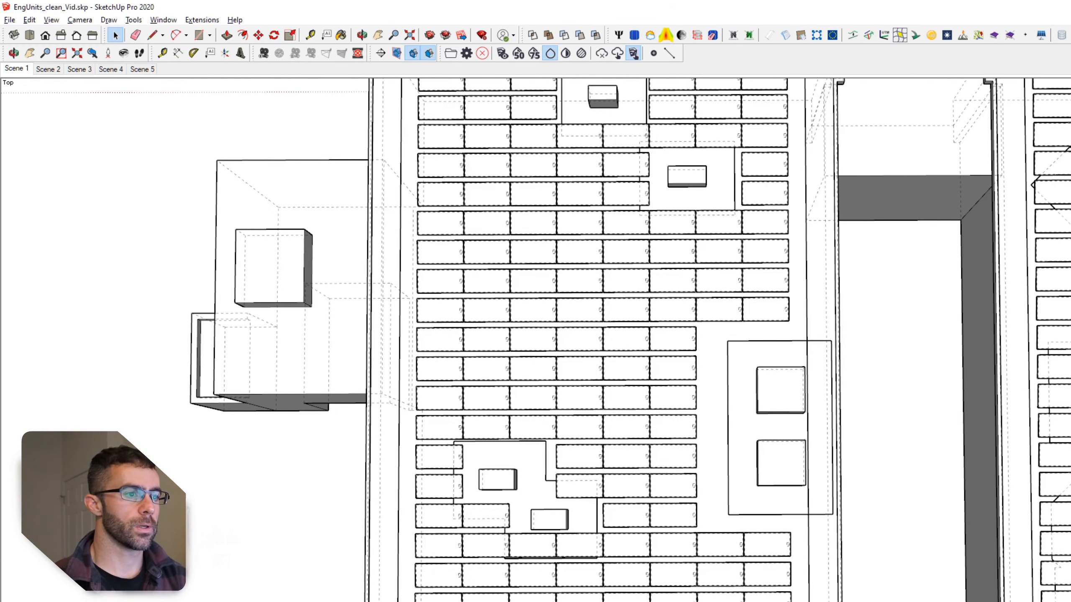
pyautogui.scroll(-3, 592, 599)
pyautogui.scroll(1, 590, 597)
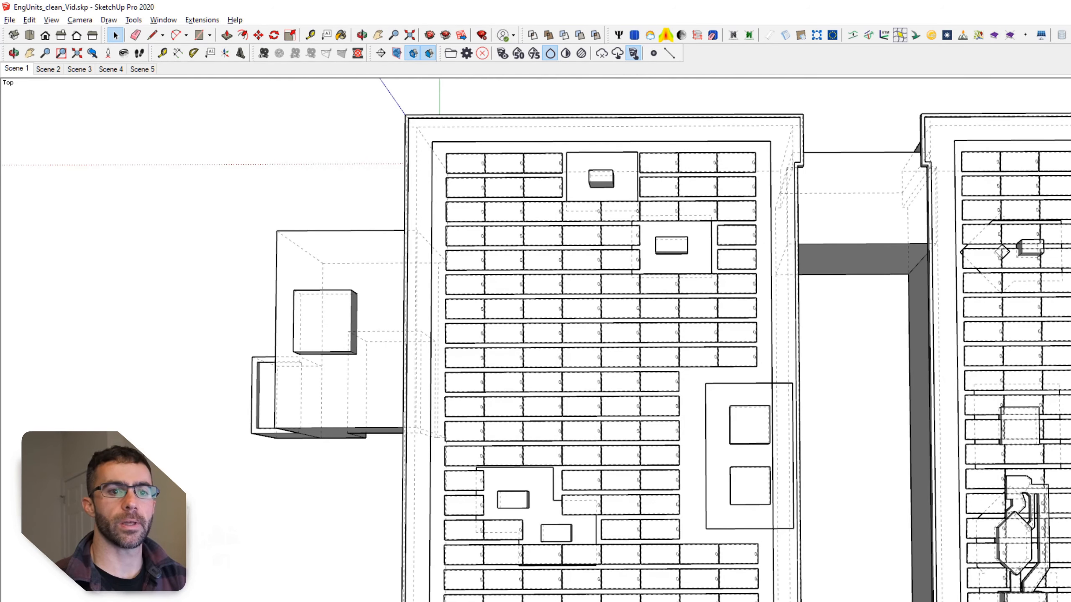